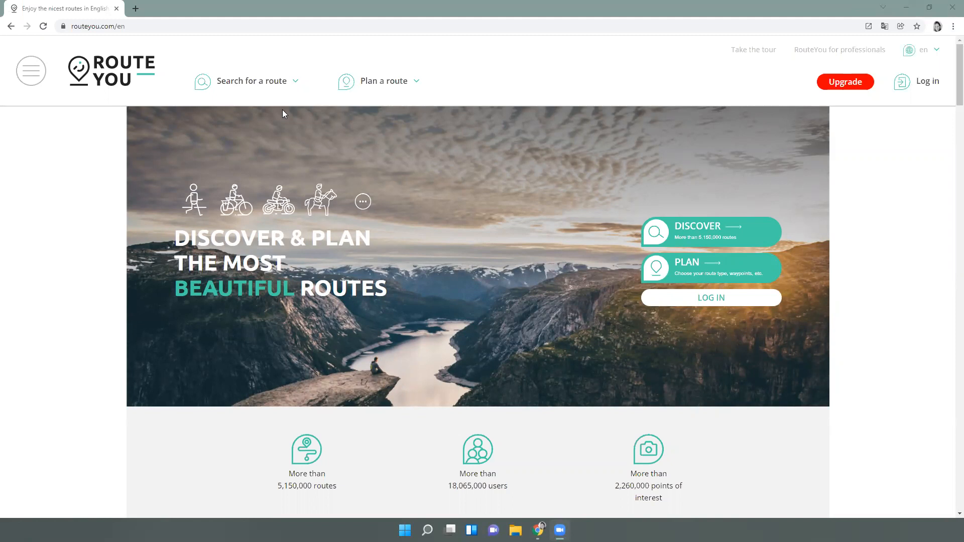
# Look over the route search and planning menus, then go to Log in from the side menu
pyautogui.click(265, 88)
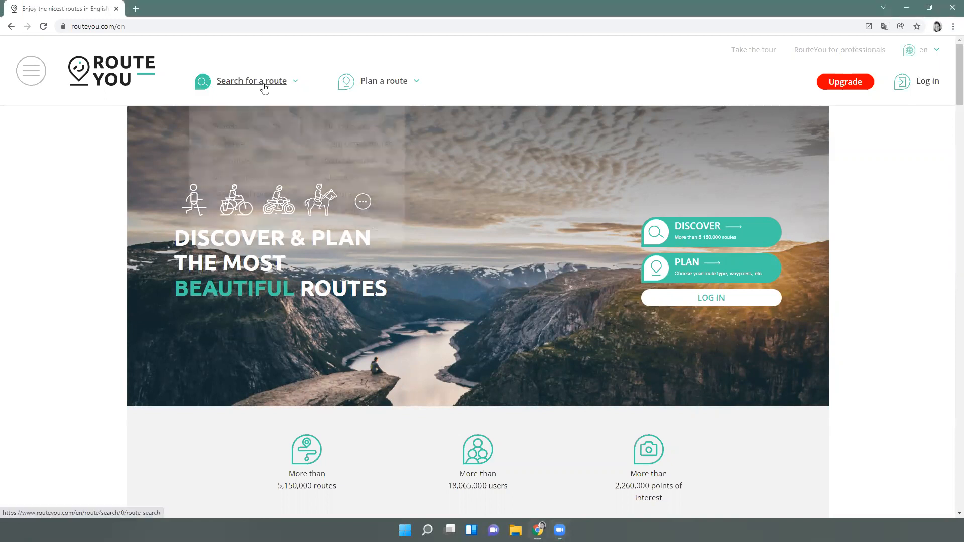
pyautogui.click(382, 81)
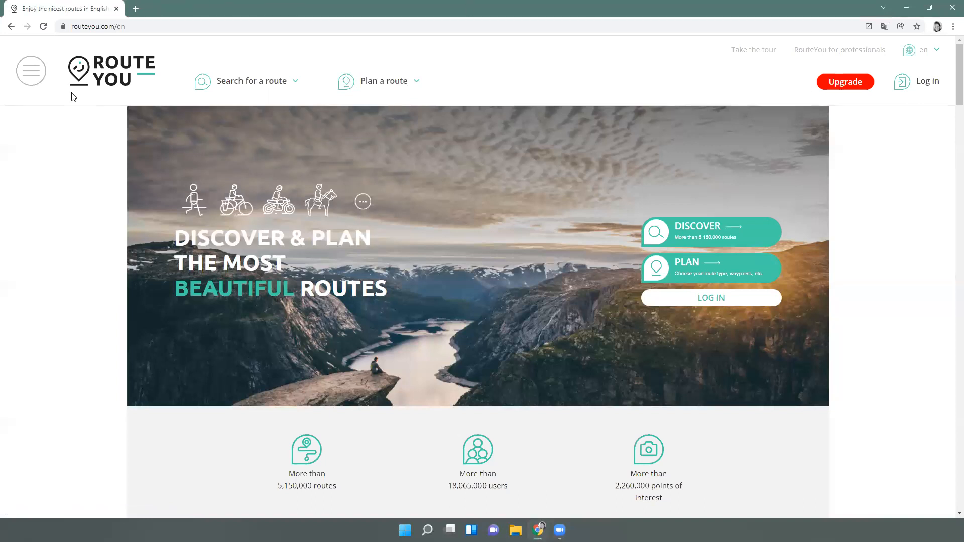
pyautogui.click(36, 63)
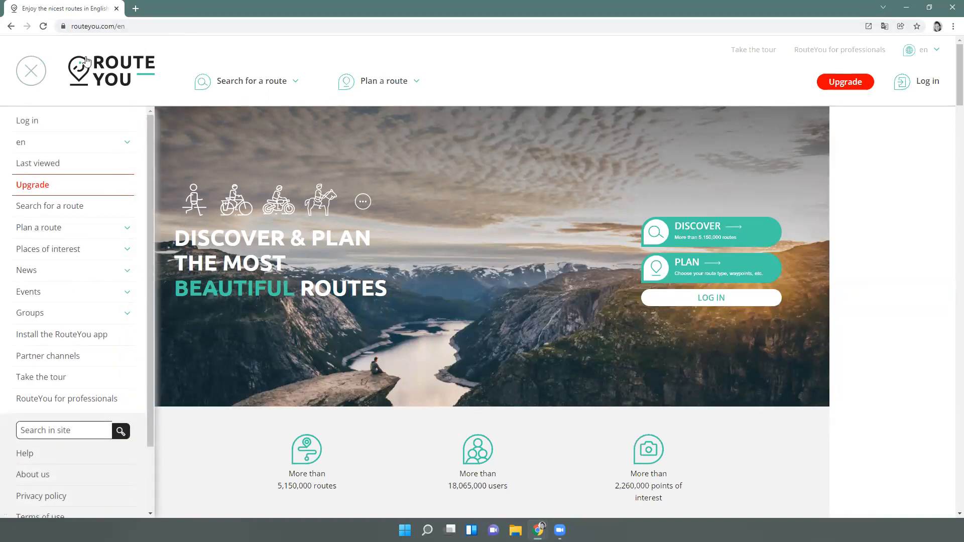
pyautogui.click(41, 82)
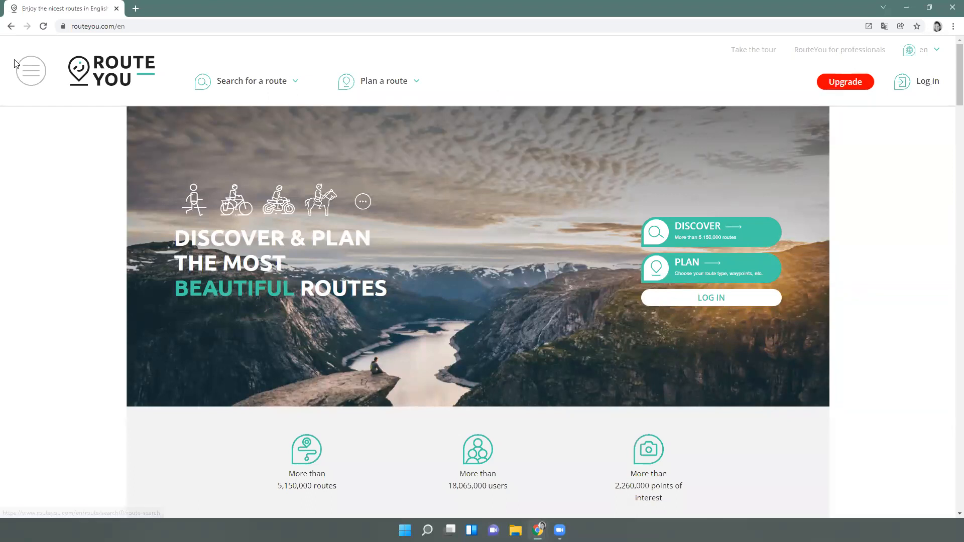
pyautogui.click(36, 70)
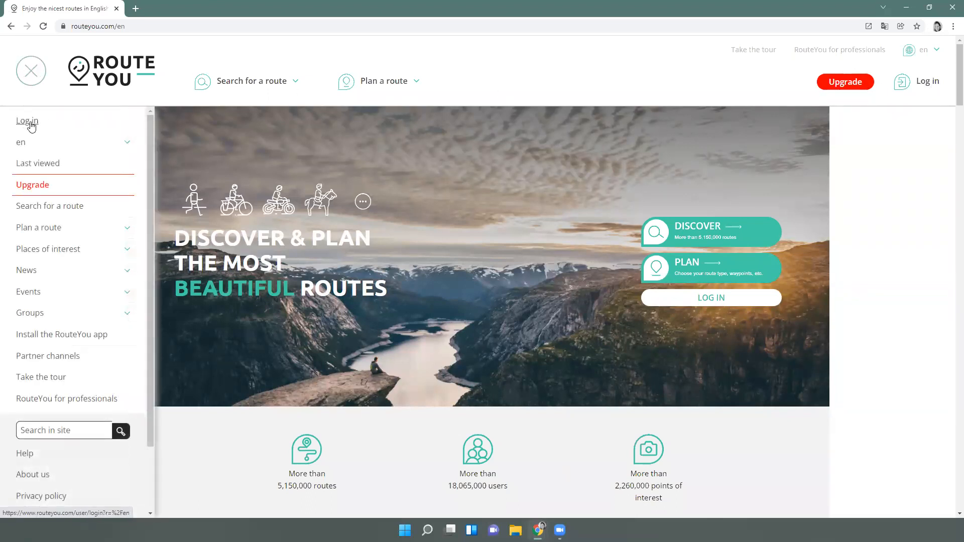
pyautogui.click(34, 127)
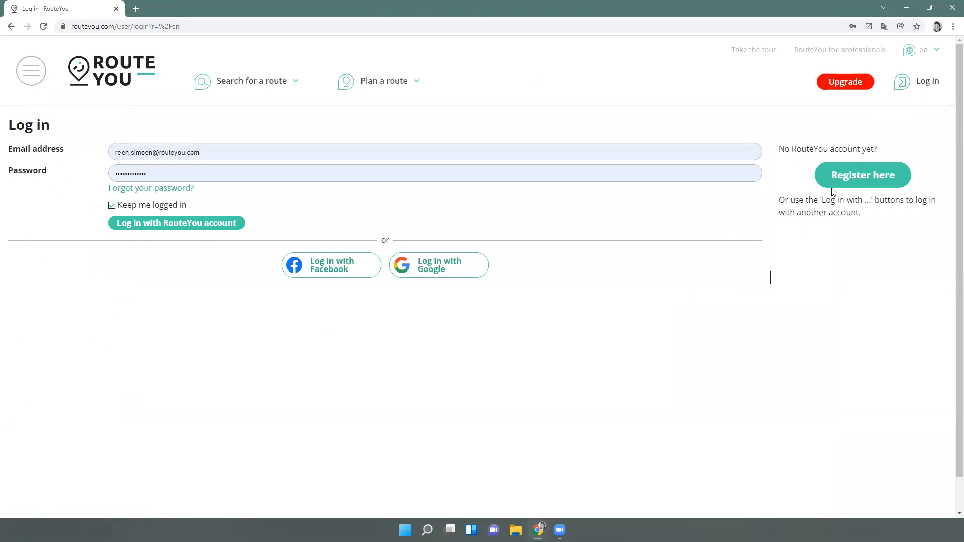
# Go to the registration form and check the Preferred language list, leaving English selected
pyautogui.click(846, 176)
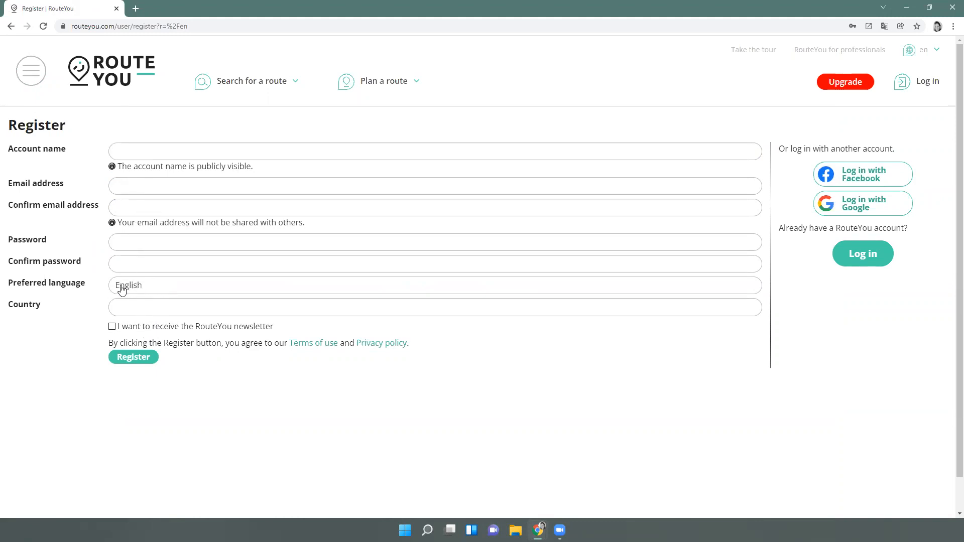
pyautogui.click(156, 292)
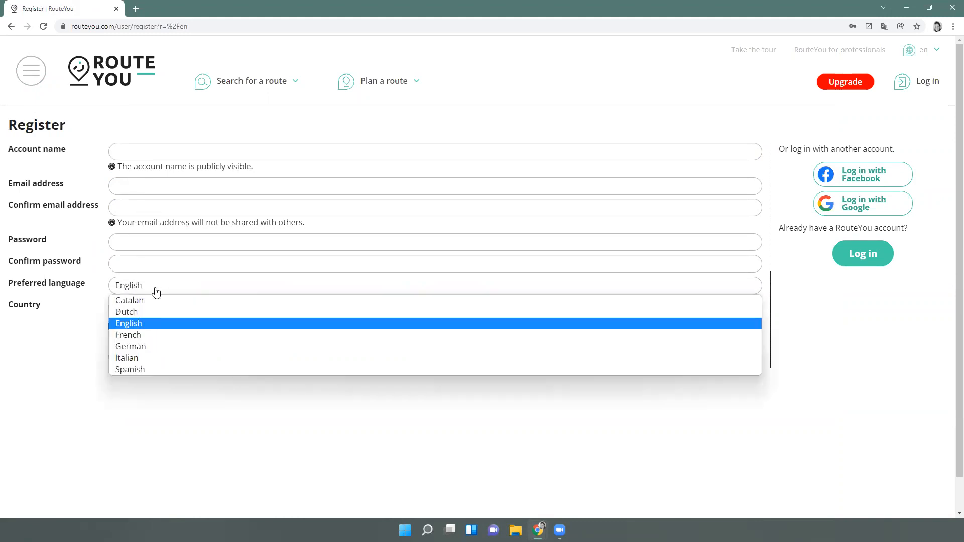
pyautogui.click(61, 345)
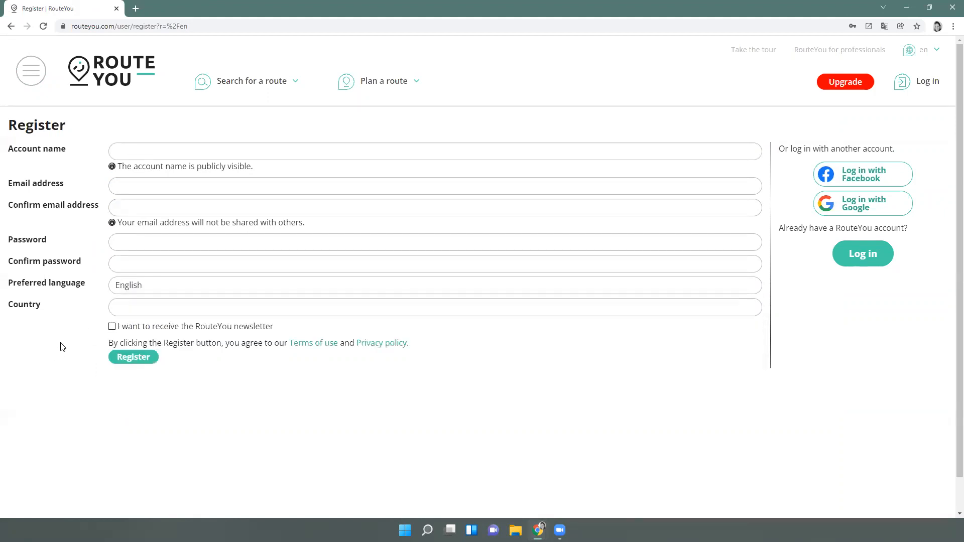
pyautogui.click(122, 288)
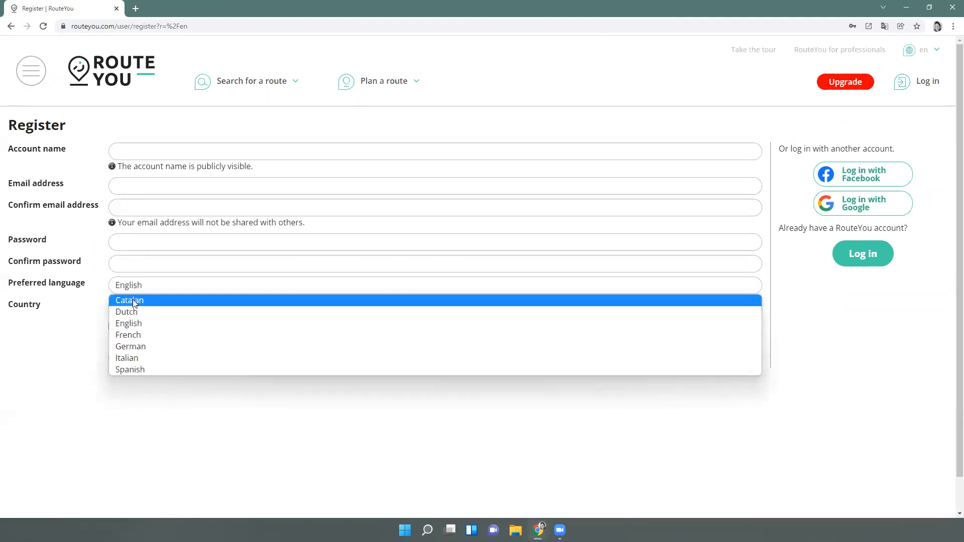
pyautogui.click(74, 367)
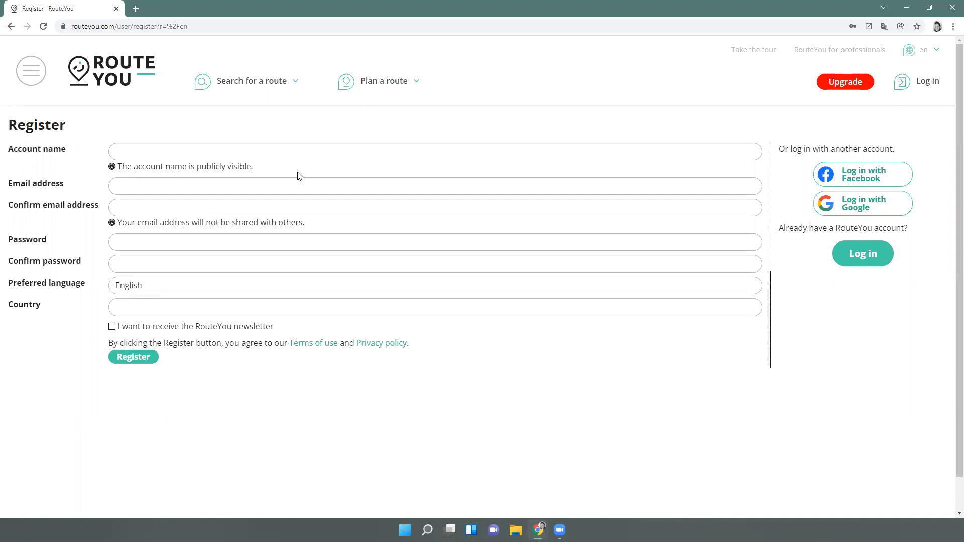
# Log in with the saved RouteYou account credentials
pyautogui.click(919, 85)
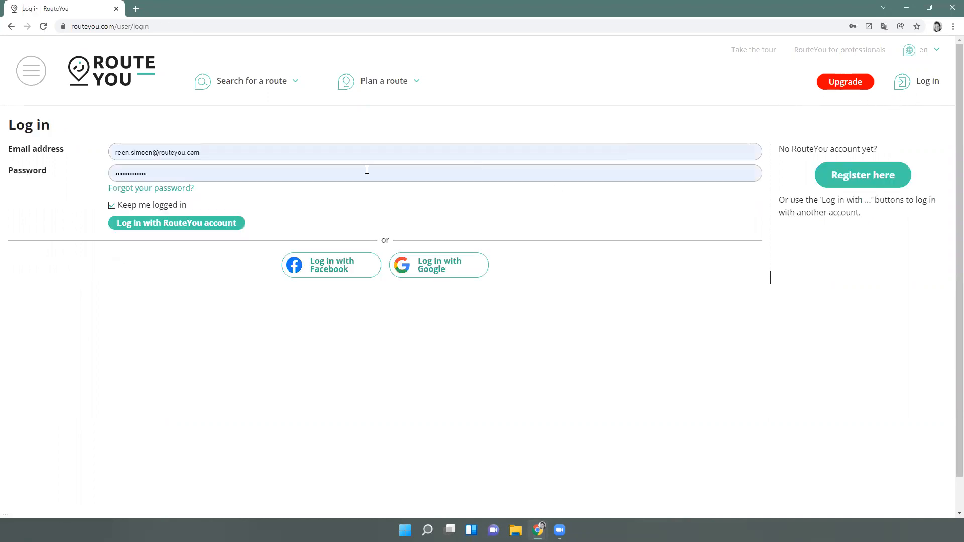
pyautogui.click(165, 153)
pyautogui.click(184, 152)
pyautogui.click(189, 206)
pyautogui.click(189, 222)
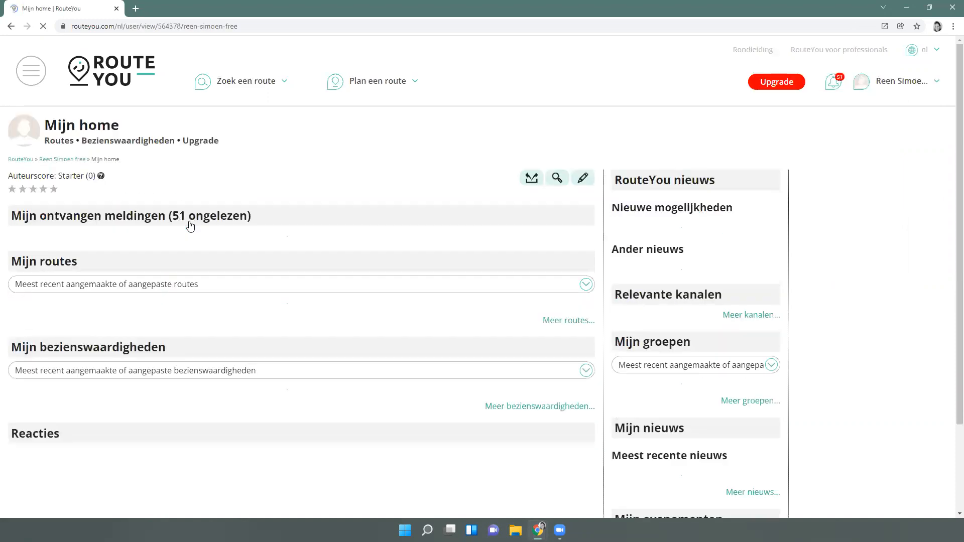
# Dismiss the full-page ad on the home page and open Mijn profiel from the account menu
pyautogui.click(145, 87)
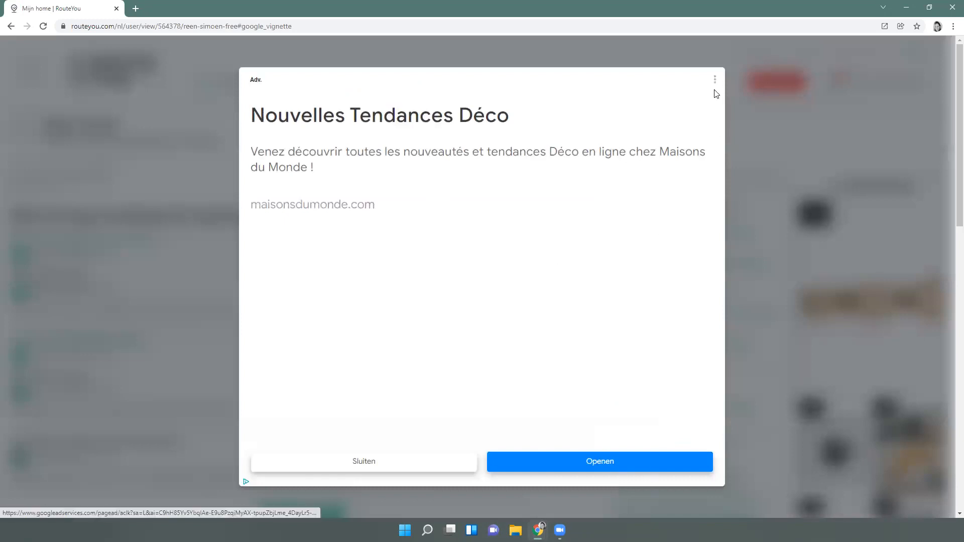
pyautogui.click(409, 462)
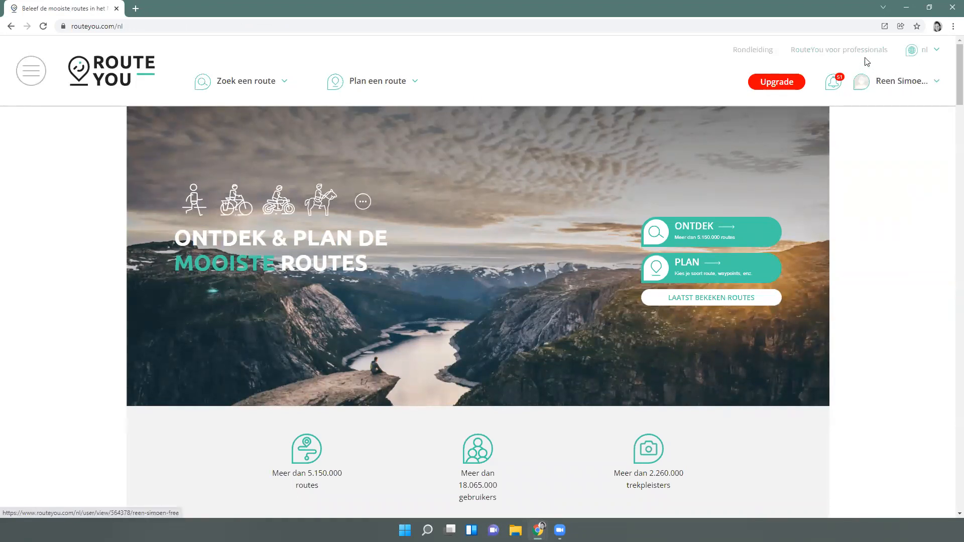
pyautogui.click(935, 87)
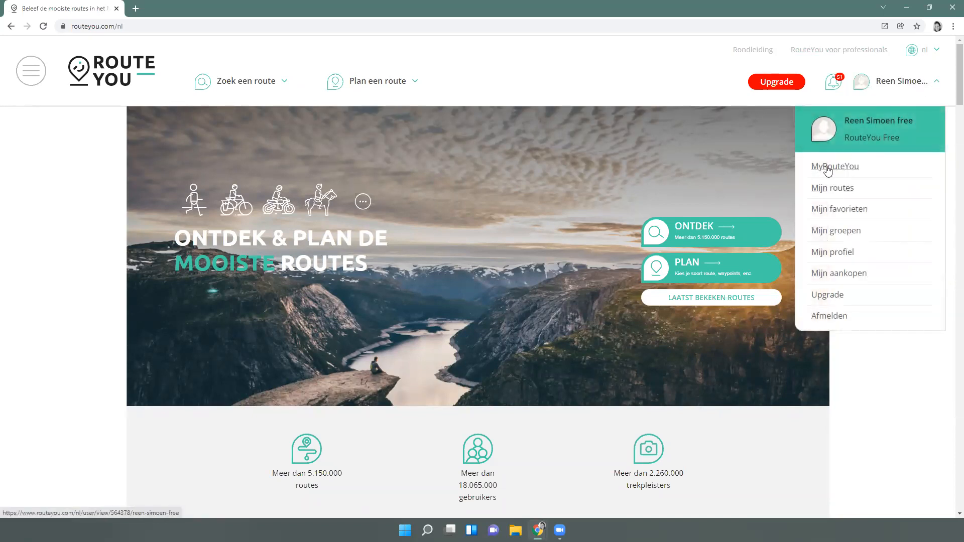
pyautogui.click(836, 256)
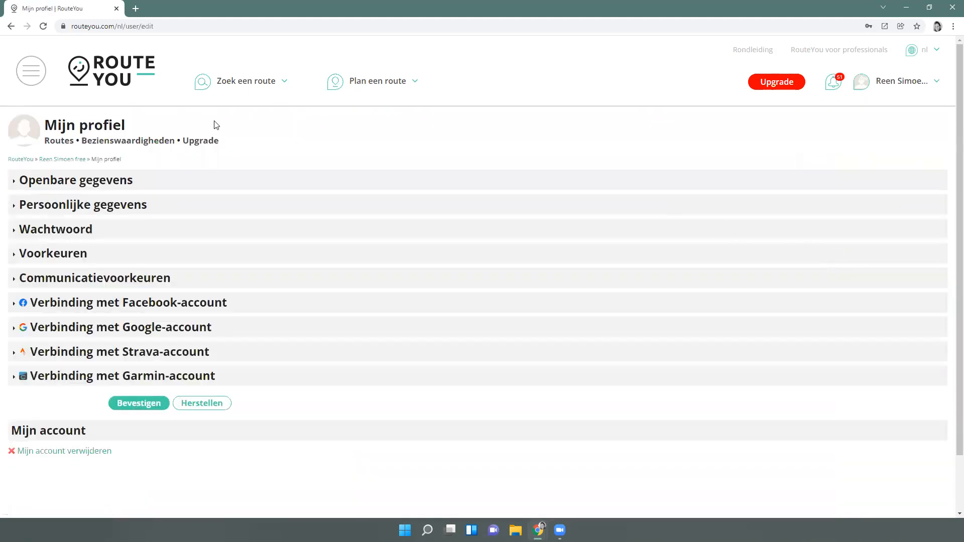
# Set Voorkeurstaal to Engels and switch the site locale to English (UK)
pyautogui.click(50, 256)
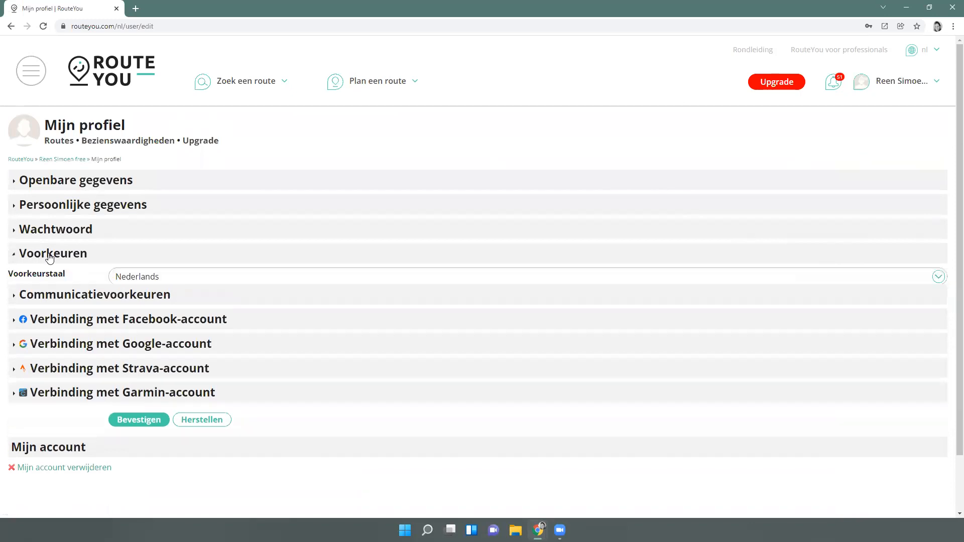
pyautogui.click(145, 277)
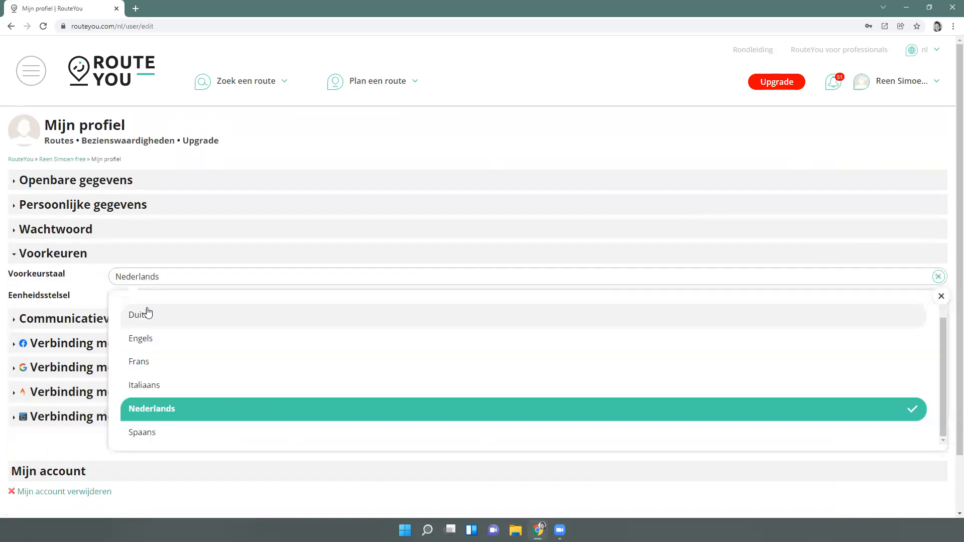
pyautogui.click(148, 348)
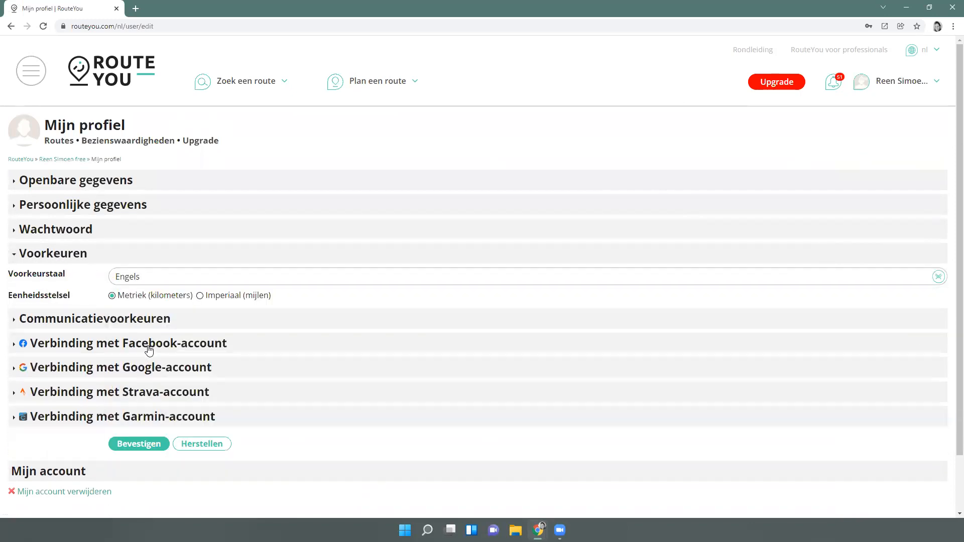
pyautogui.click(933, 51)
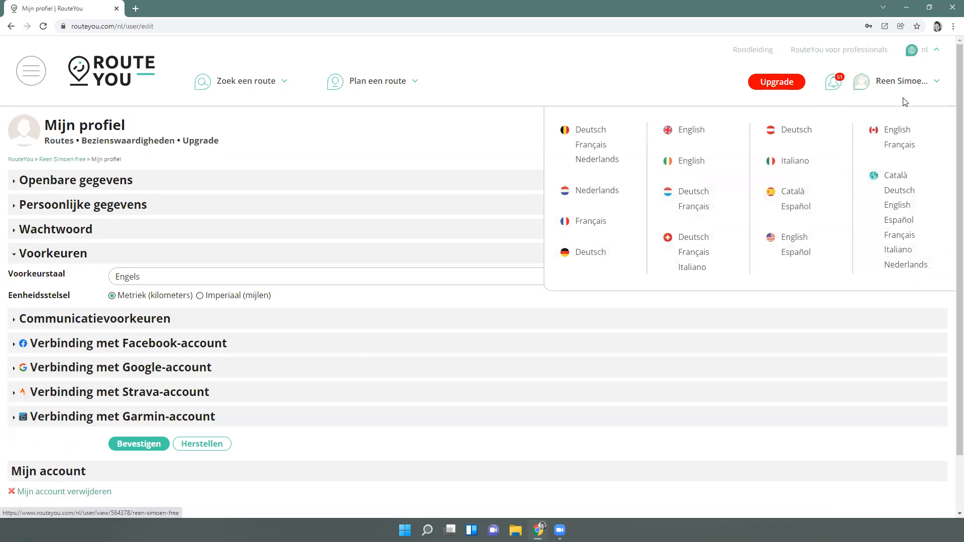
pyautogui.click(687, 132)
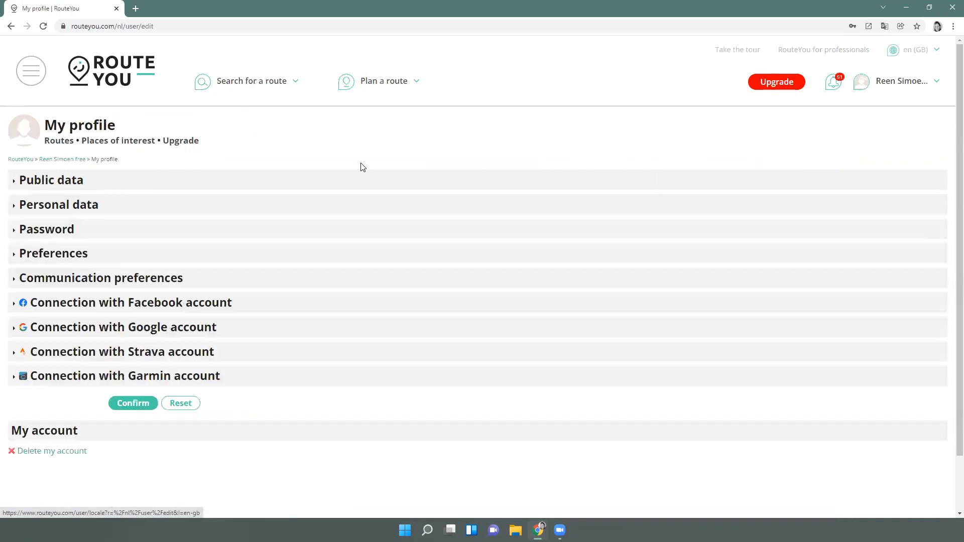
# Set Preferred language to English under Preferences and confirm the profile changes
pyautogui.click(54, 255)
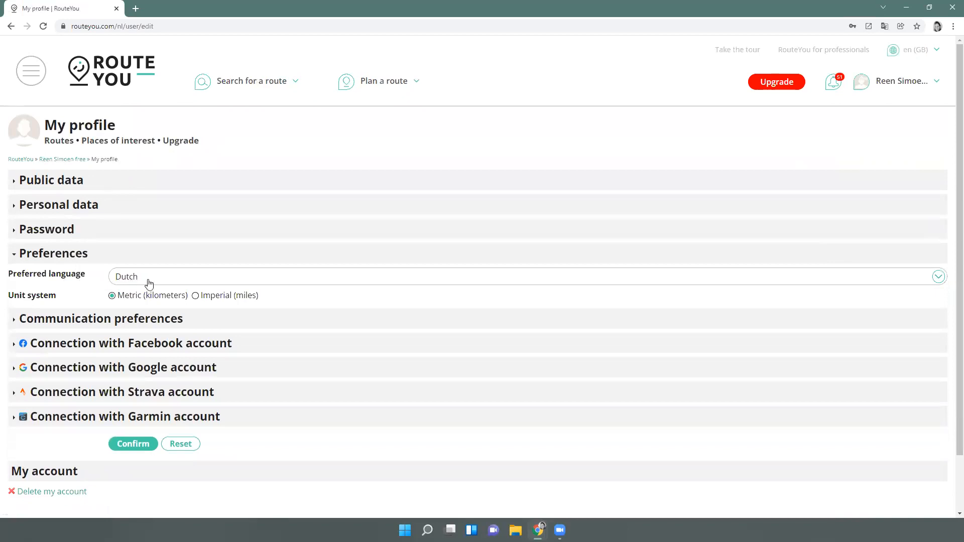
pyautogui.click(126, 279)
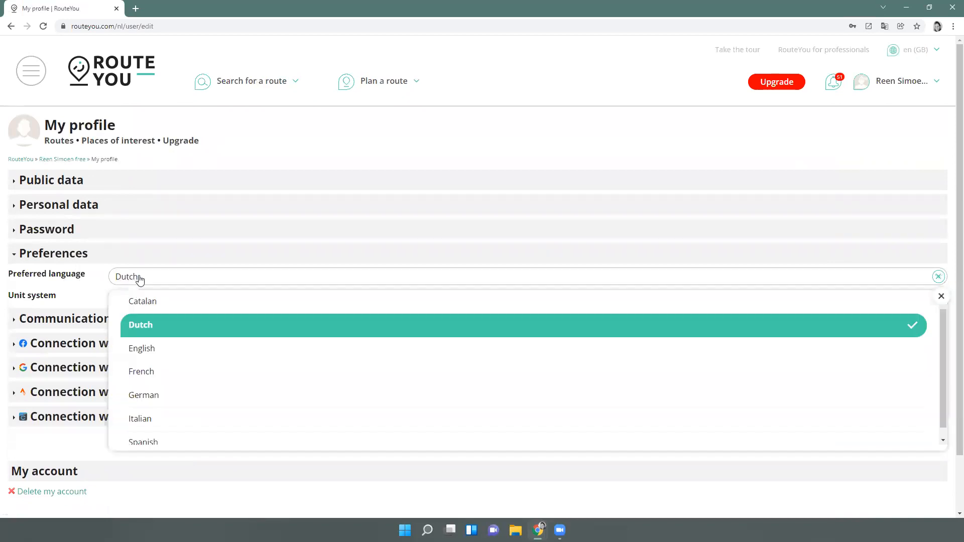
pyautogui.click(150, 350)
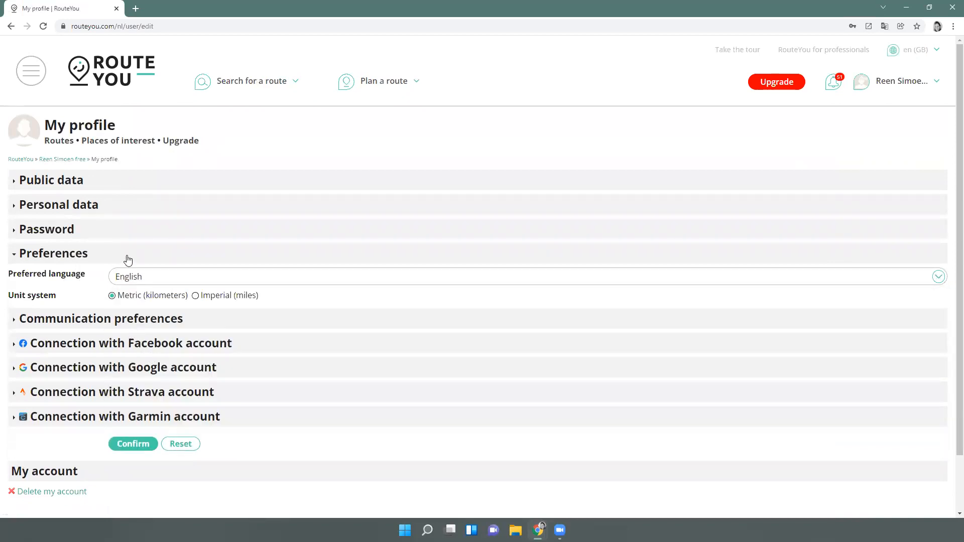
pyautogui.click(145, 444)
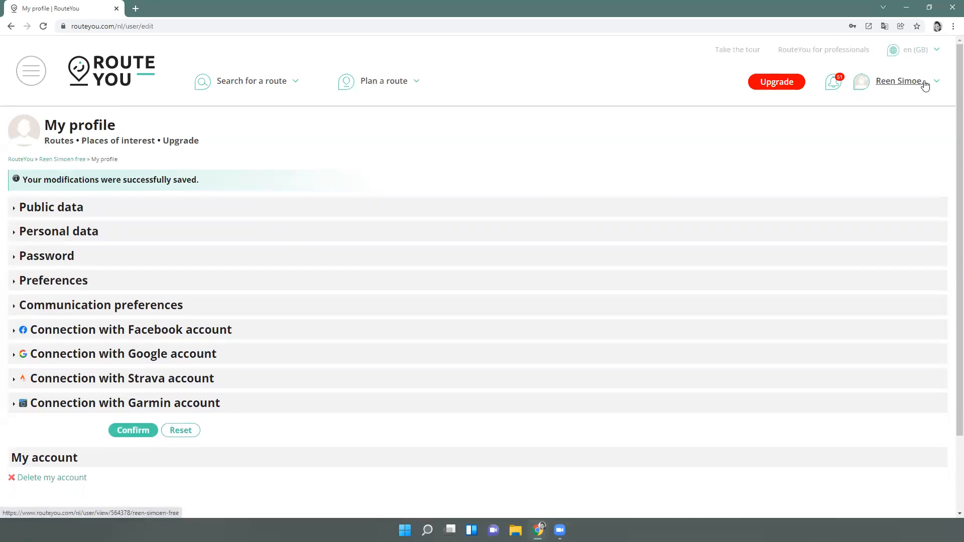
# Switch the site locale from en (GB) to international English (en) and show the account menu
pyautogui.moveTo(923, 51)
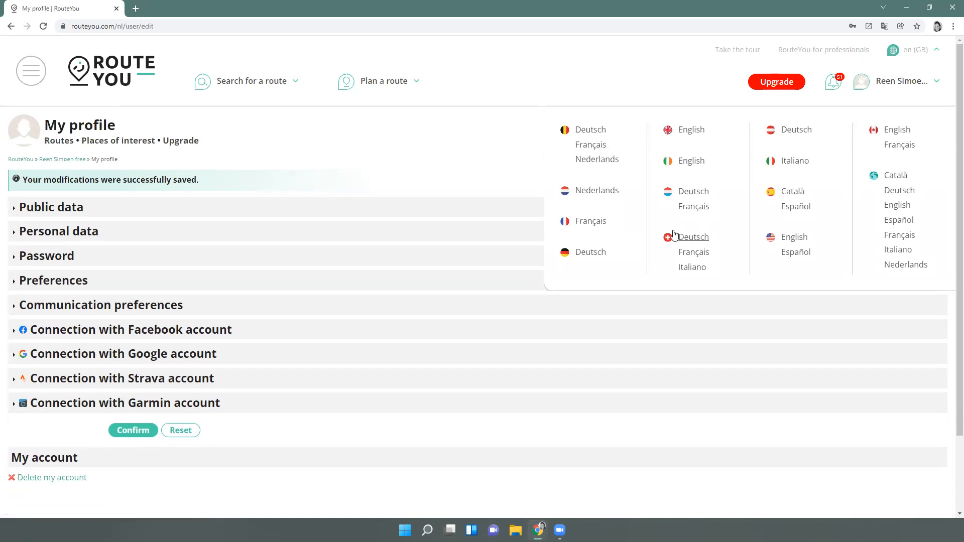
pyautogui.click(897, 206)
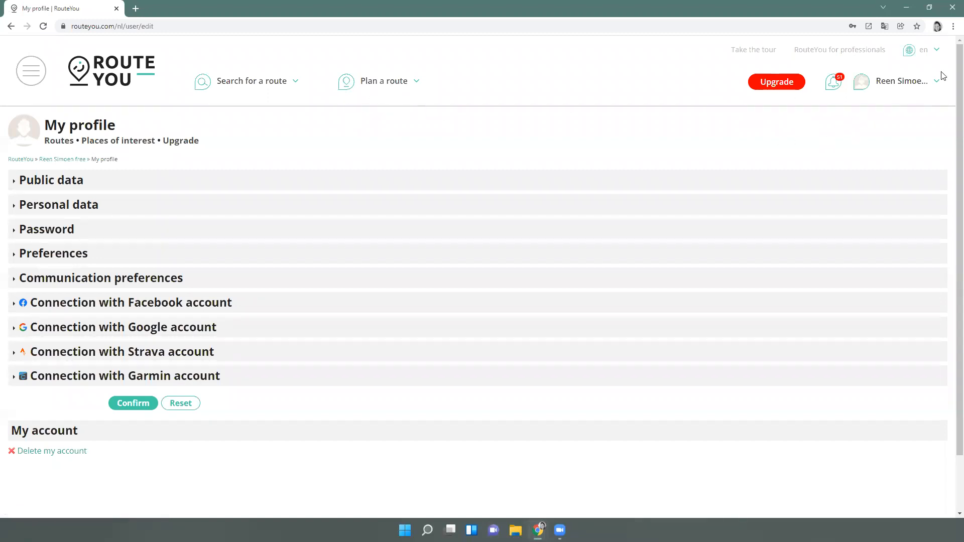
pyautogui.moveTo(924, 50)
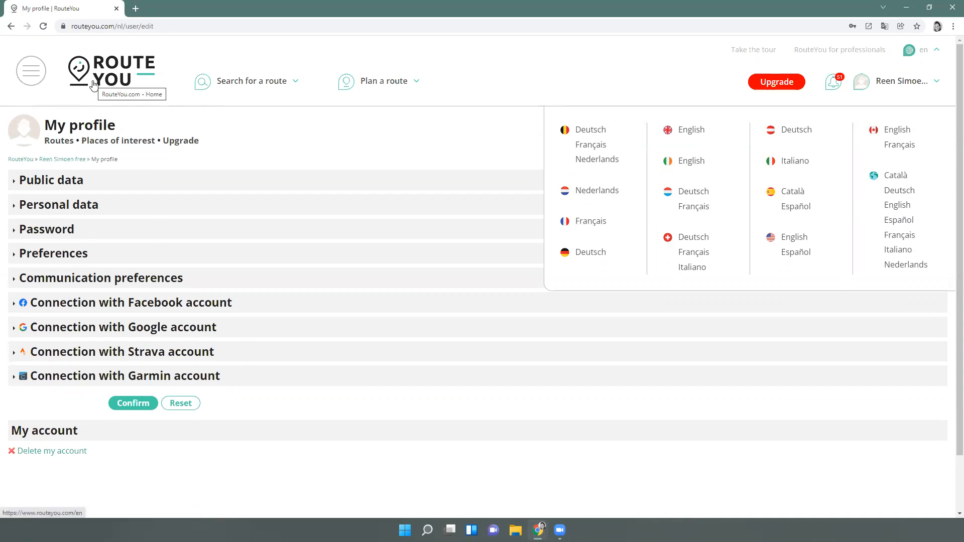
pyautogui.click(933, 82)
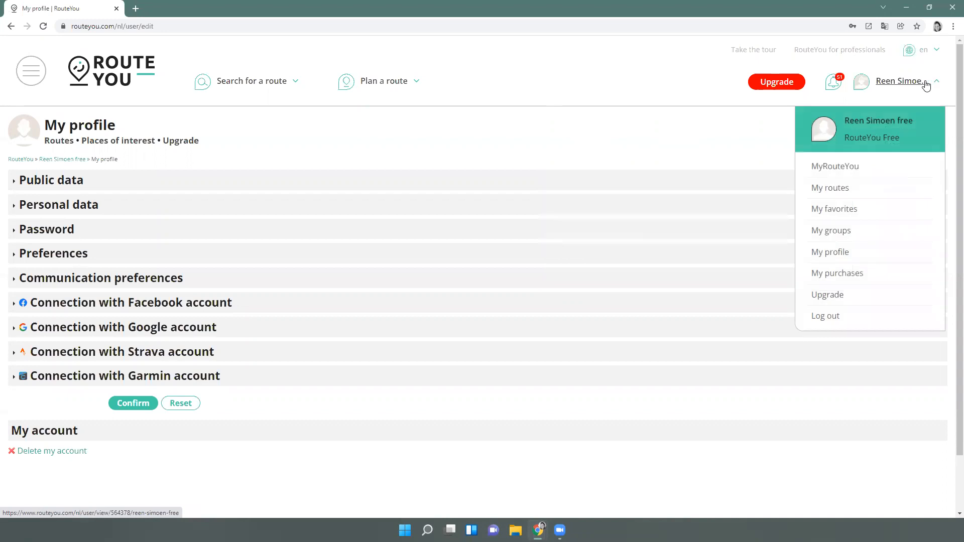
# Log out, then log back in with a different saved account from the e-mail autofill list
pyautogui.click(828, 317)
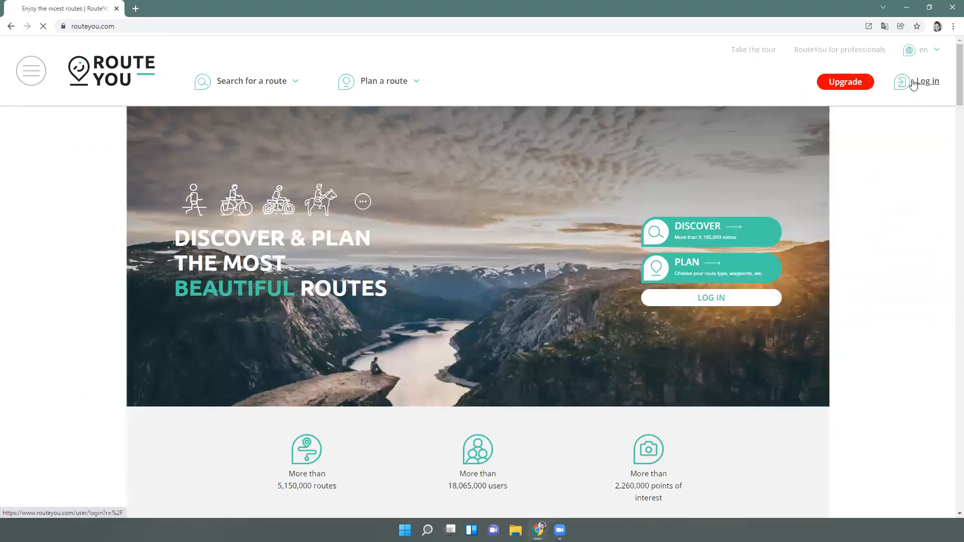
pyautogui.click(915, 84)
pyautogui.click(243, 150)
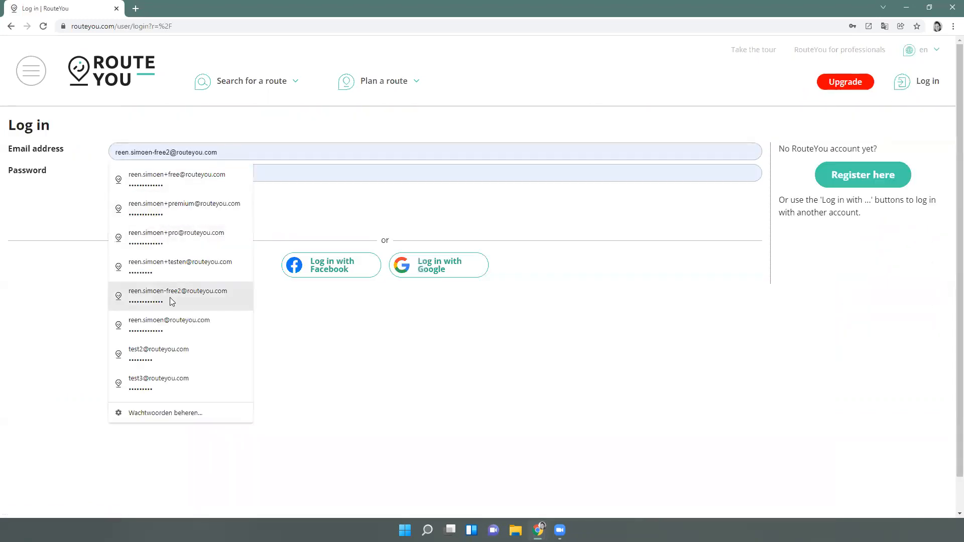
pyautogui.click(176, 321)
pyautogui.click(174, 225)
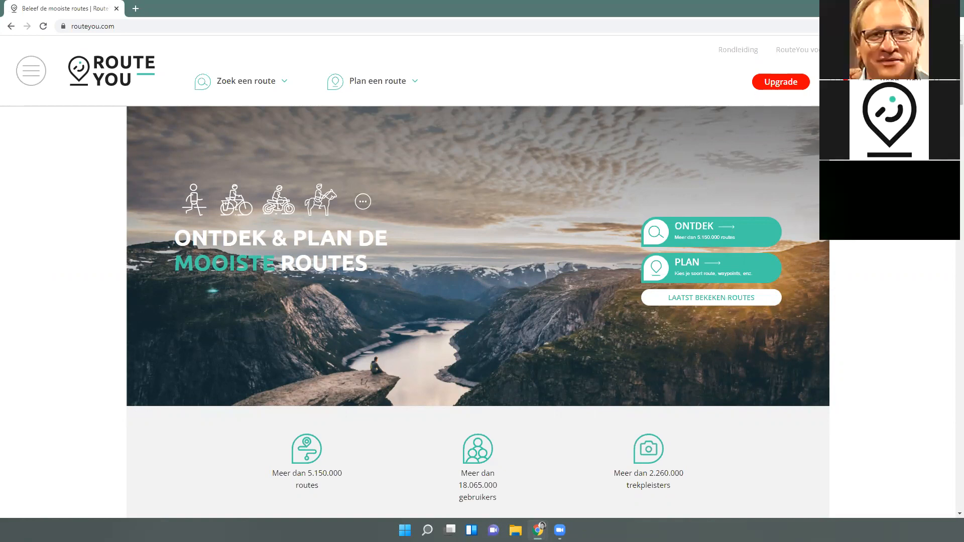
# Open the Upgrade plans page and switch the site language from nl (BE) to English
pyautogui.click(790, 89)
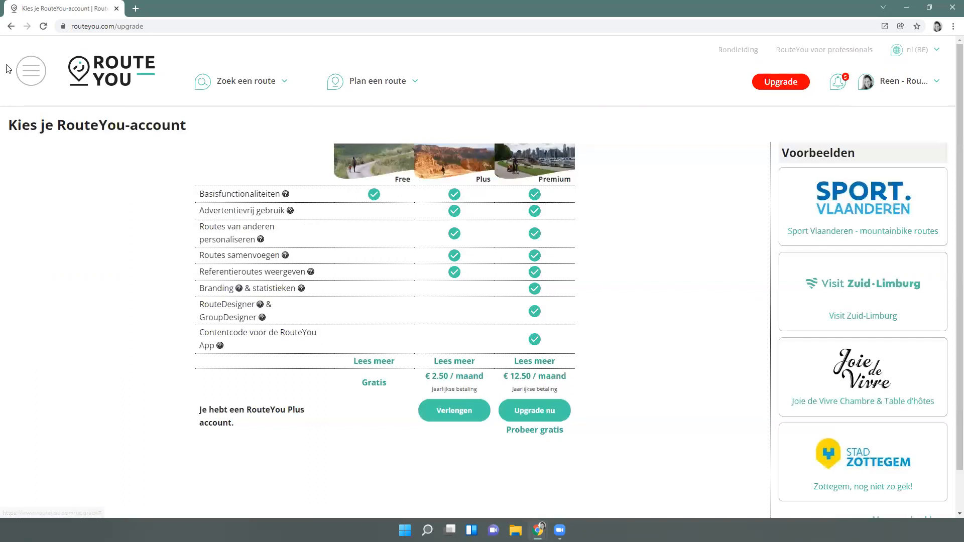
pyautogui.click(31, 70)
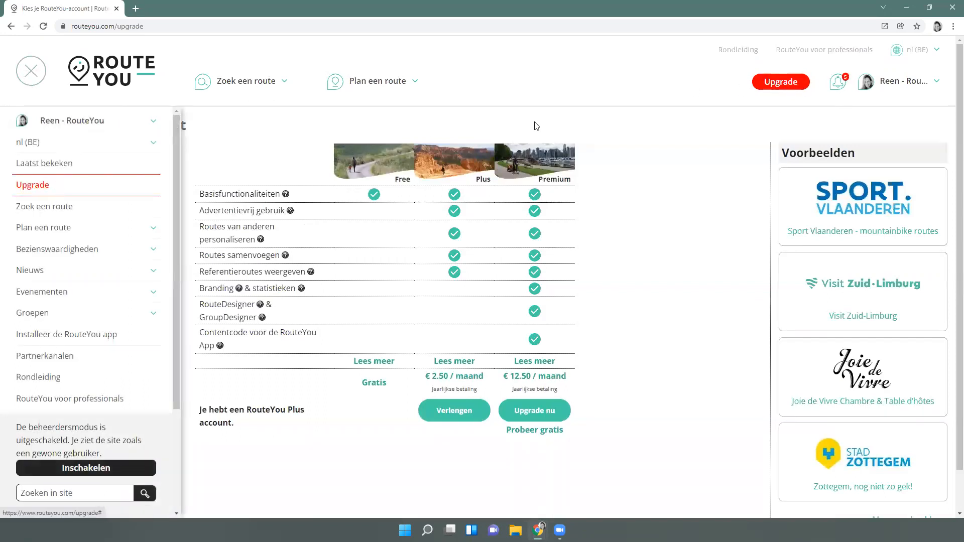
pyautogui.click(577, 131)
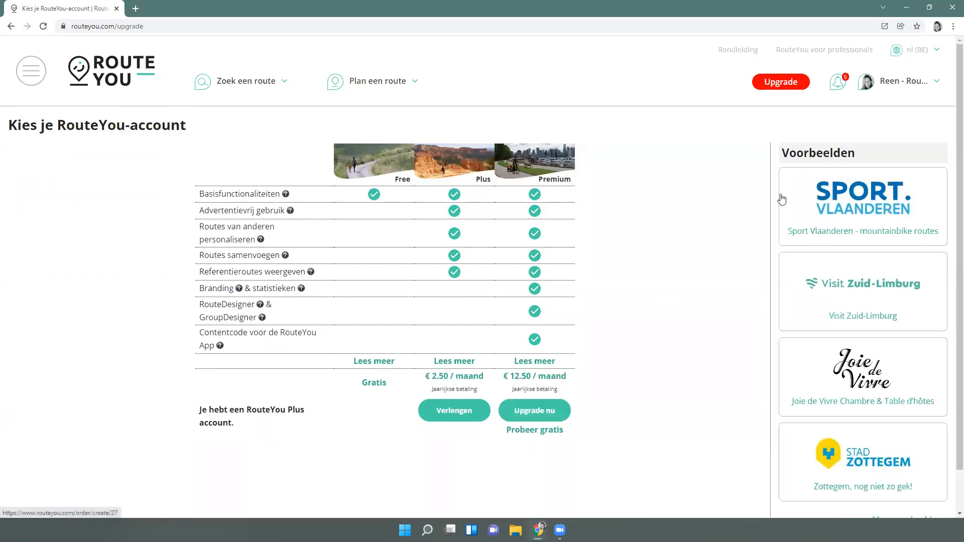
pyautogui.moveTo(928, 60)
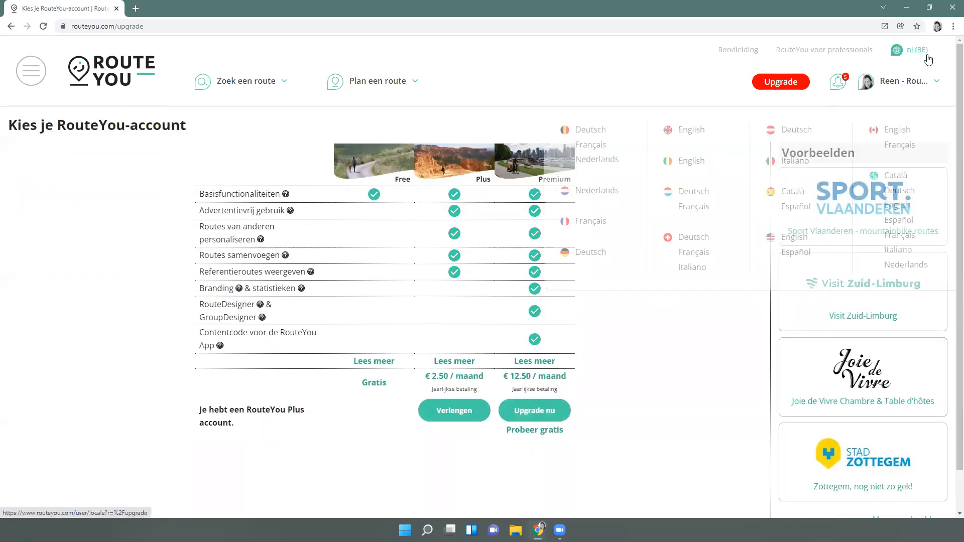
pyautogui.click(897, 205)
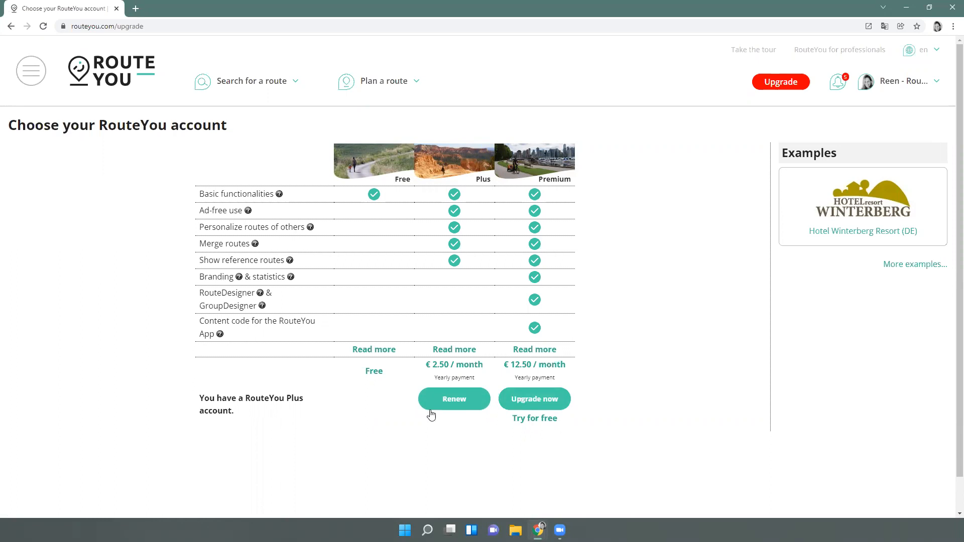
pyautogui.moveTo(899, 91)
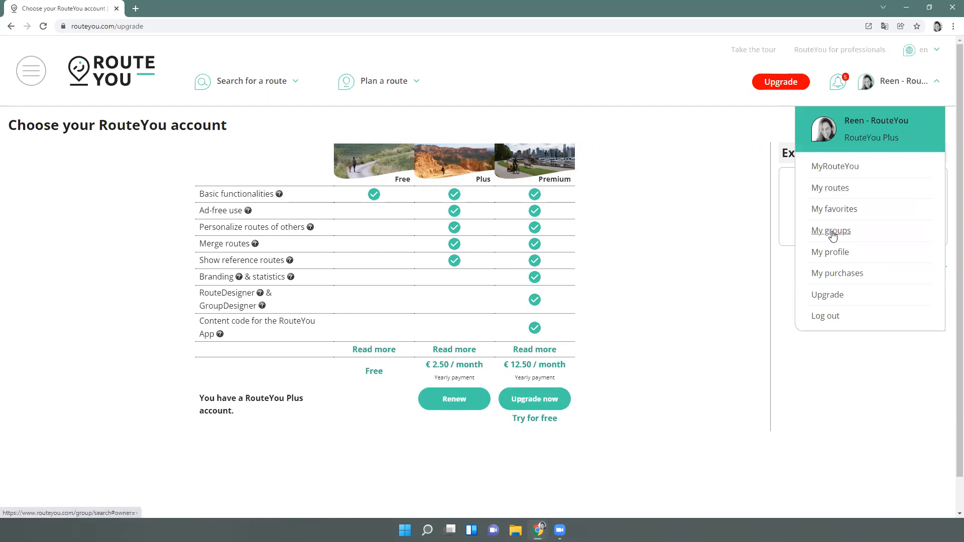
# In My profile Preferences, set Preferred language to English and confirm
pyautogui.click(833, 257)
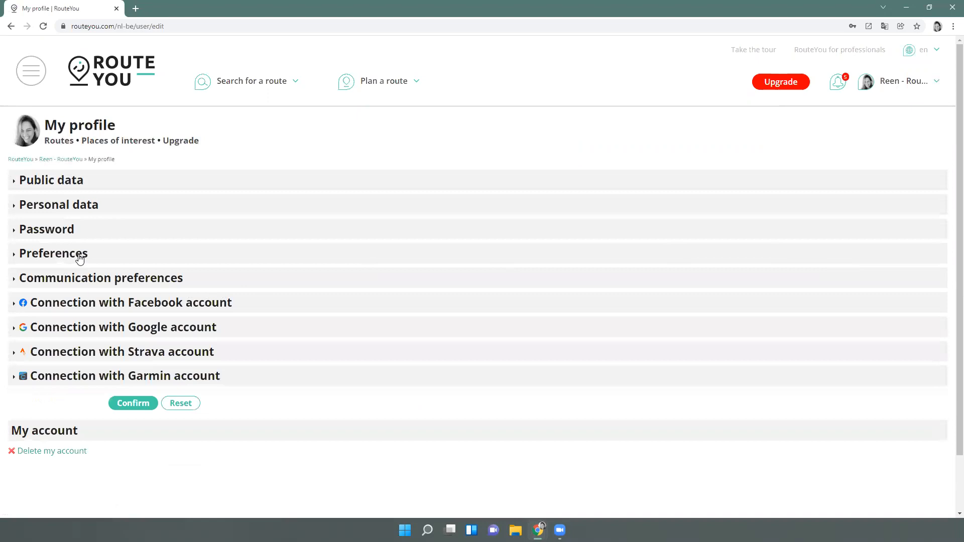
pyautogui.click(80, 254)
pyautogui.click(123, 279)
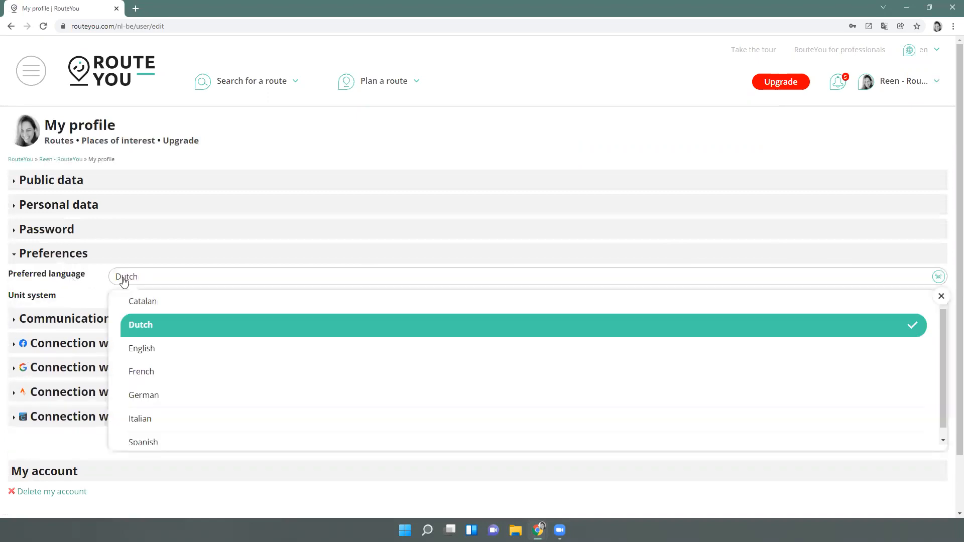
pyautogui.click(164, 349)
pyautogui.click(133, 444)
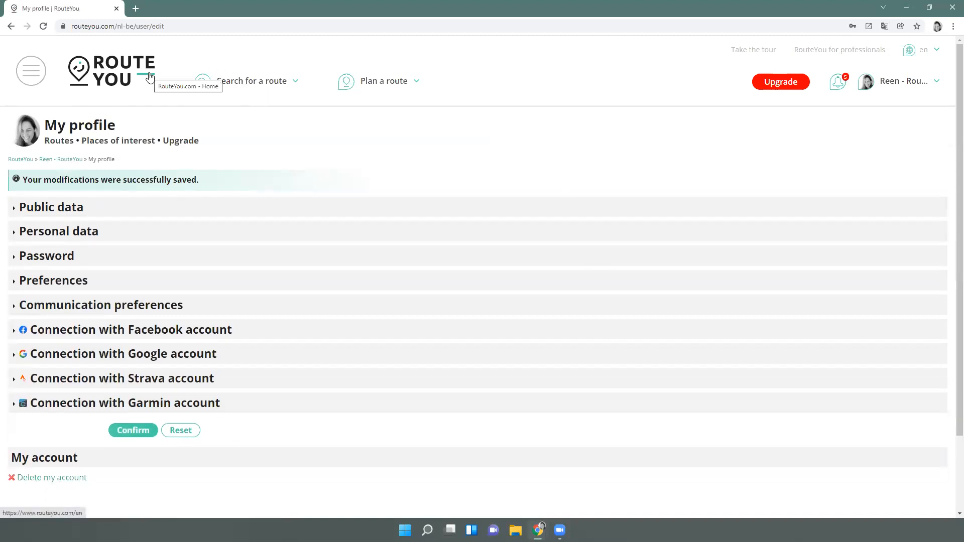
# Visit the Upgrade plans page, then return home via the RouteYou logo
pyautogui.click(782, 82)
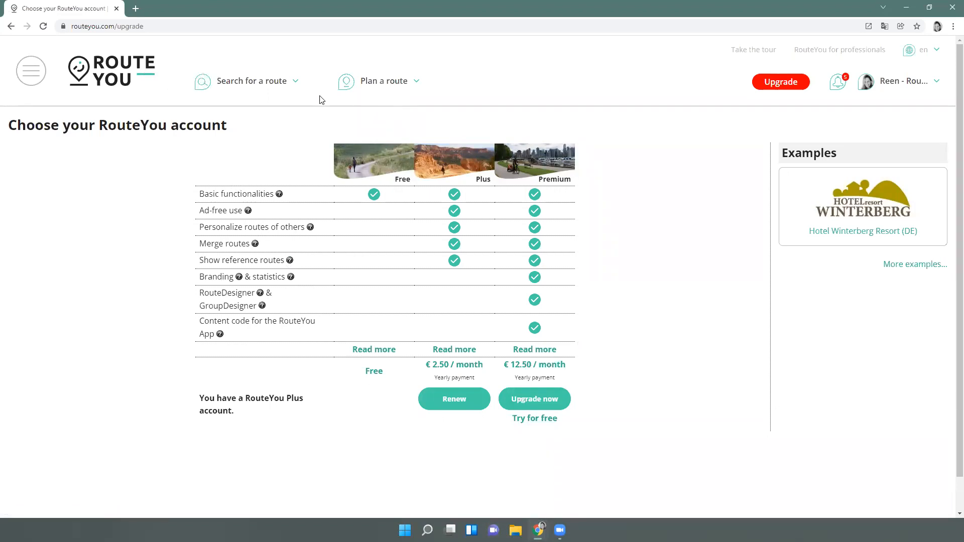
pyautogui.click(135, 73)
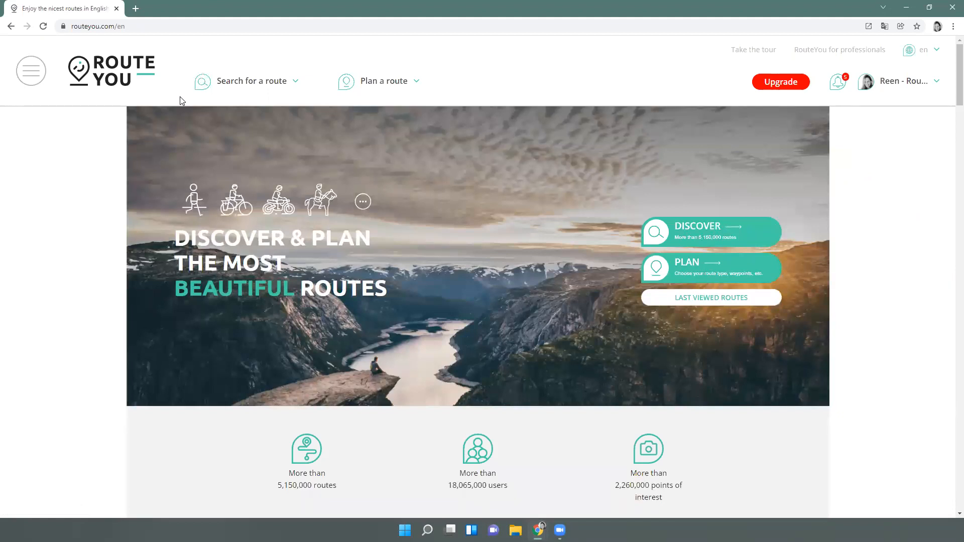
pyautogui.click(34, 76)
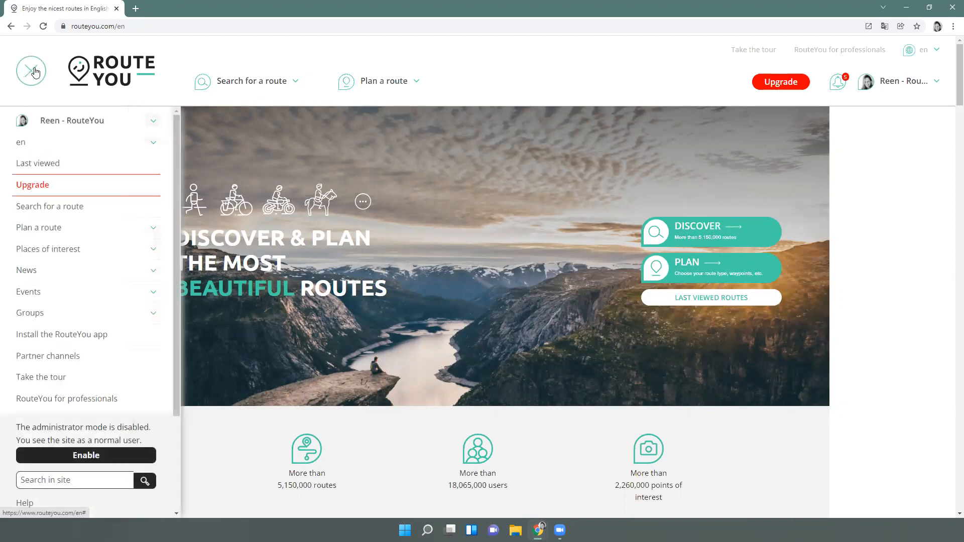
pyautogui.click(36, 230)
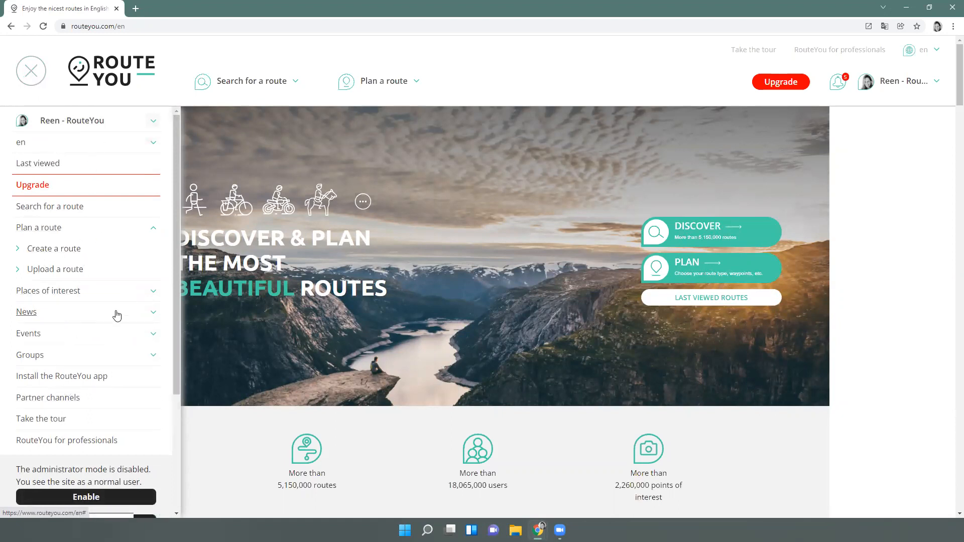
pyautogui.click(216, 47)
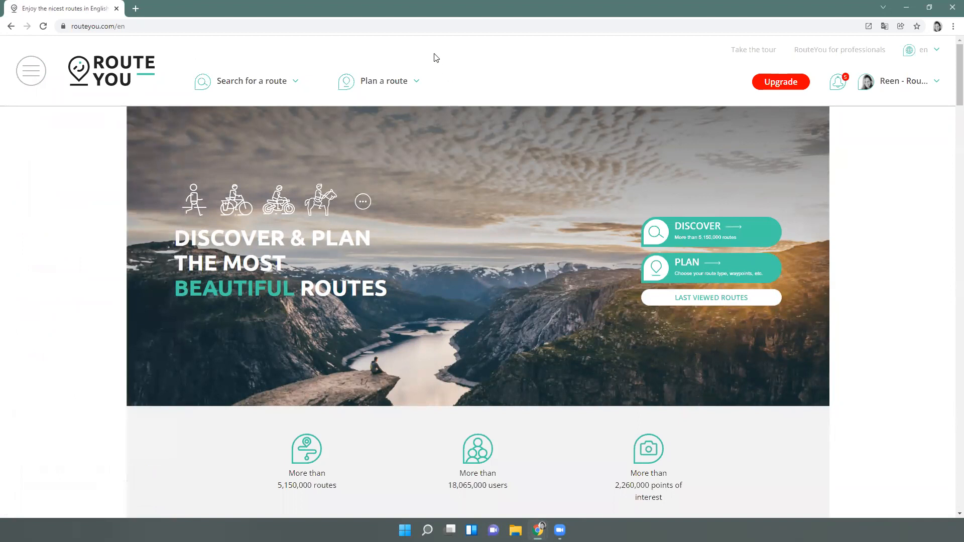
pyautogui.click(385, 86)
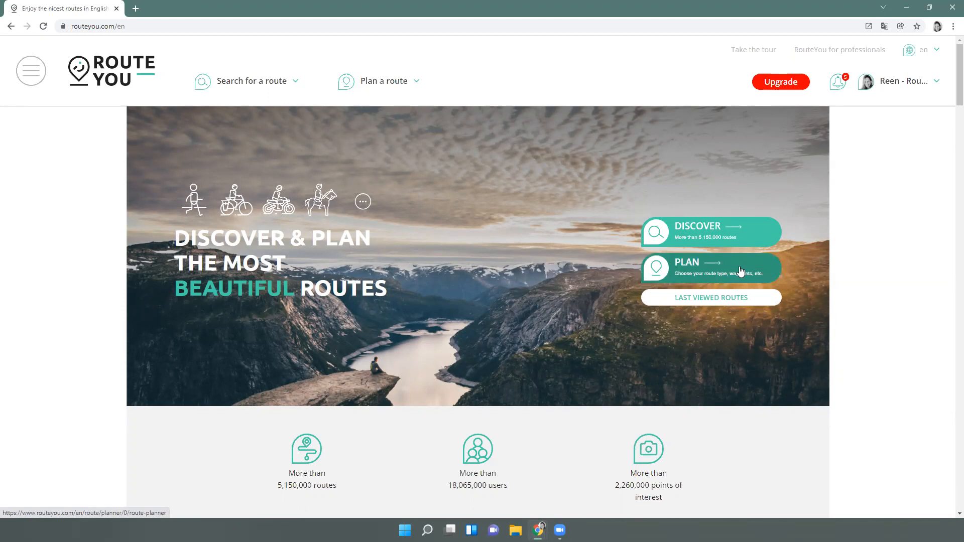
# Open the route planner from the PLAN menu while previewing mobile view, then restore the desktop layout
pyautogui.hotkey('ctrl', 'shift', 'i')
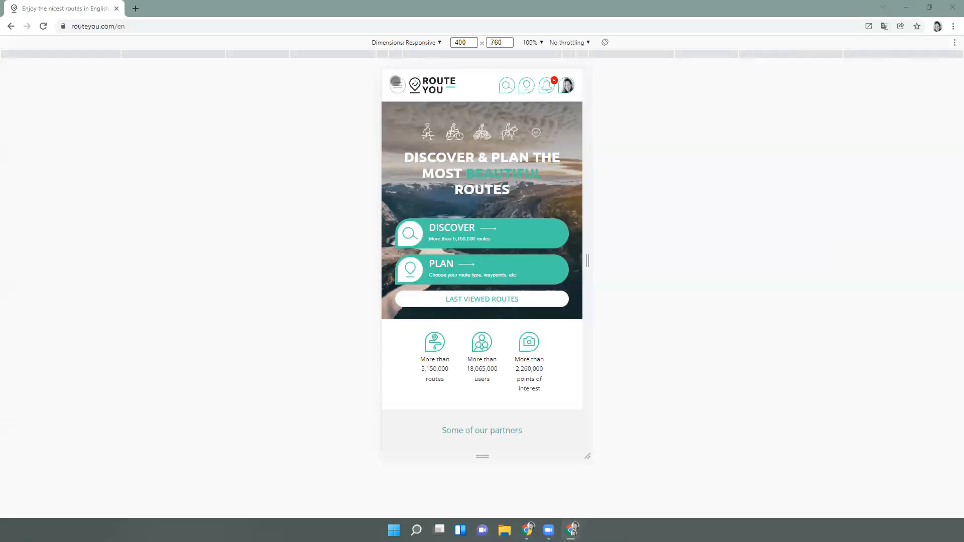
pyautogui.click(397, 85)
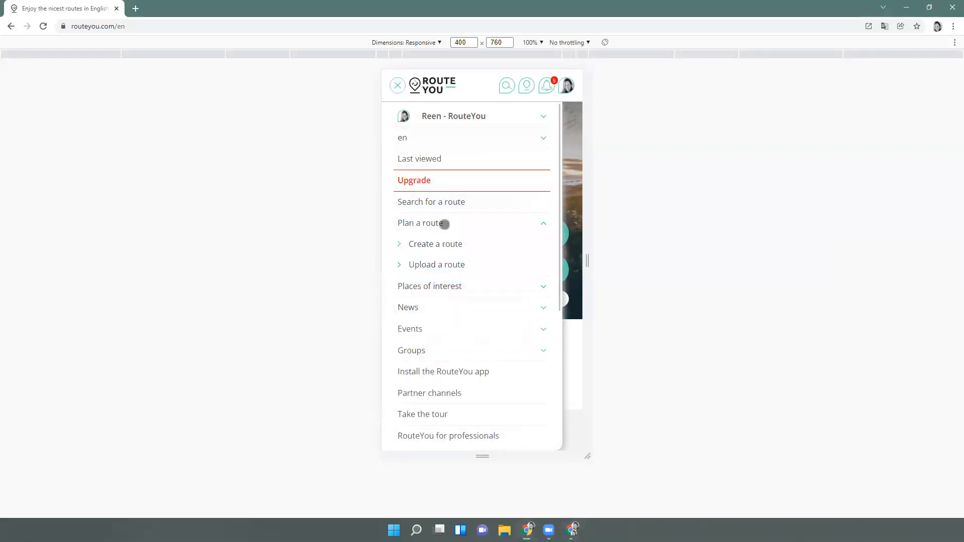
pyautogui.click(486, 88)
pyautogui.click(527, 85)
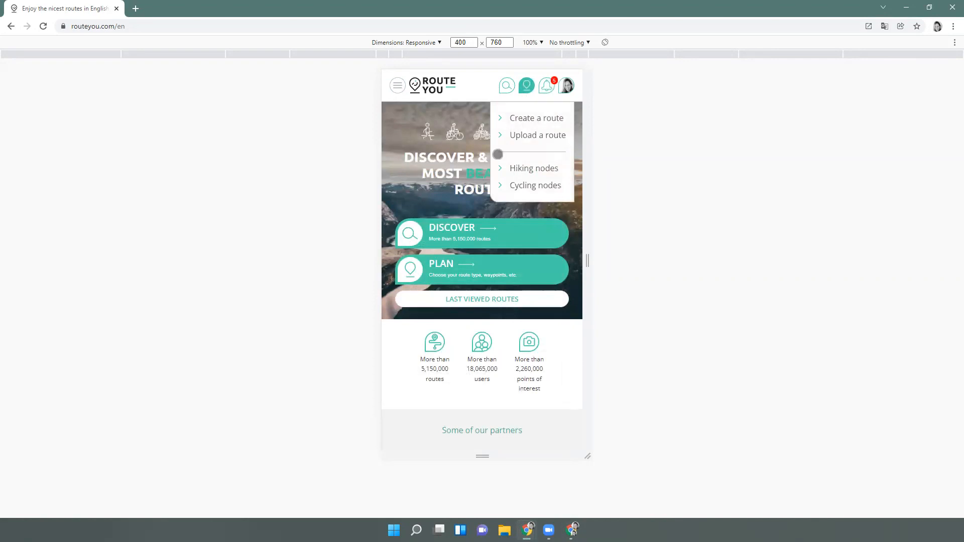
pyautogui.click(472, 275)
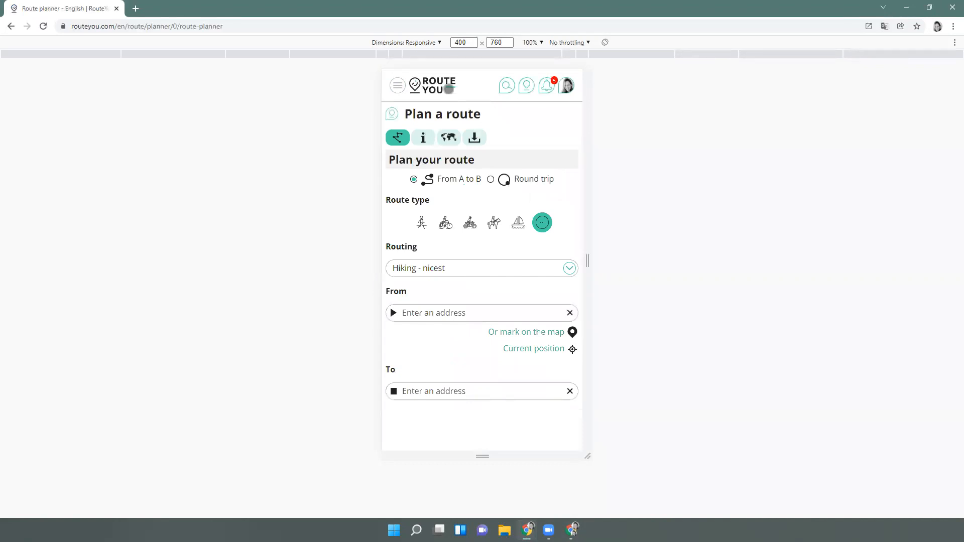
pyautogui.press('F12')
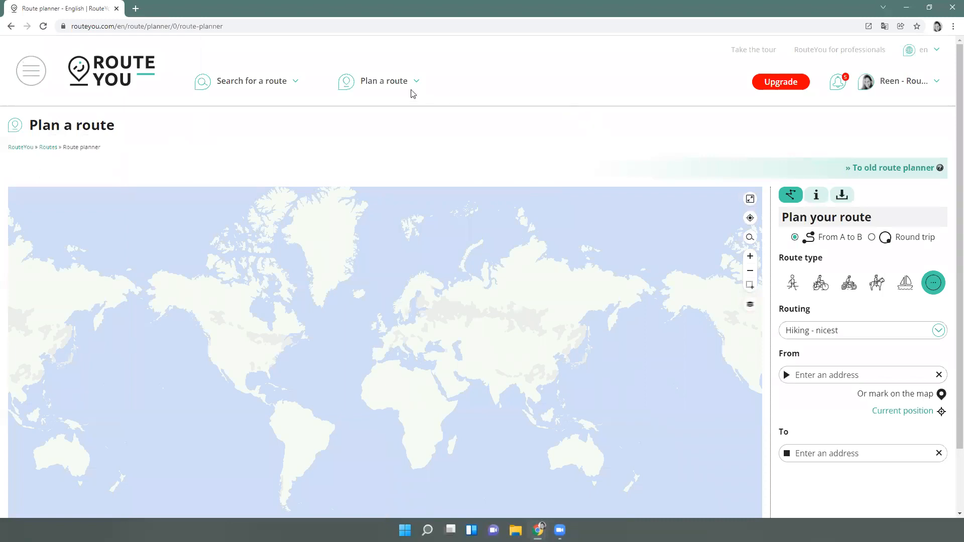
# Start creating a new route in the route planner
pyautogui.moveTo(385, 107)
pyautogui.click(383, 128)
pyautogui.scroll(-2, 786, 166)
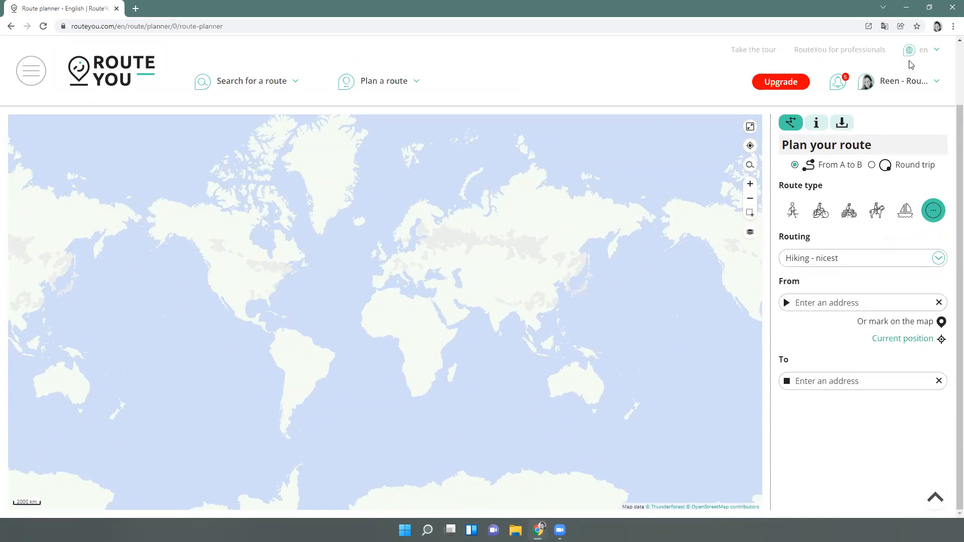
# Switch the site language to English (GB) and zoom the map to the UK and northern Europe
pyautogui.click(939, 51)
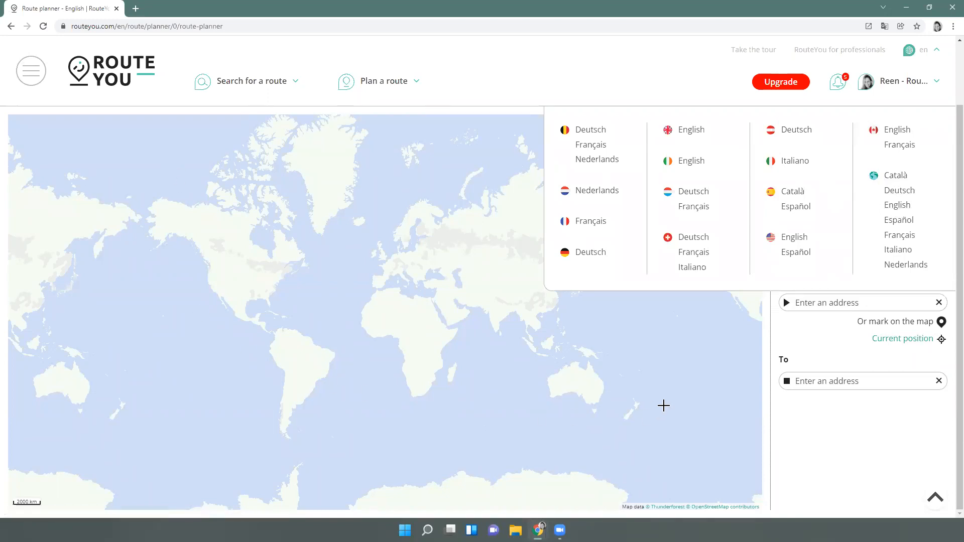
pyautogui.click(691, 132)
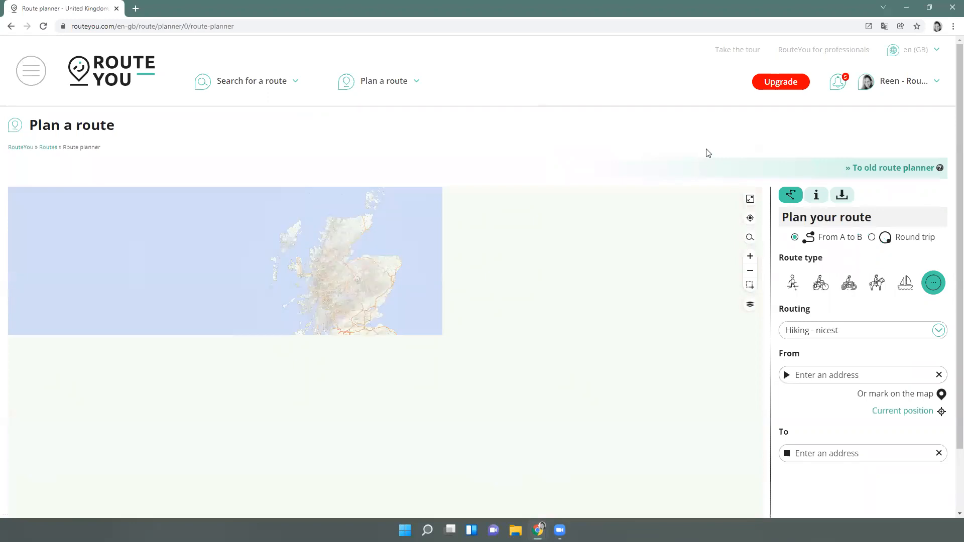
pyautogui.scroll(-1, 667, 131)
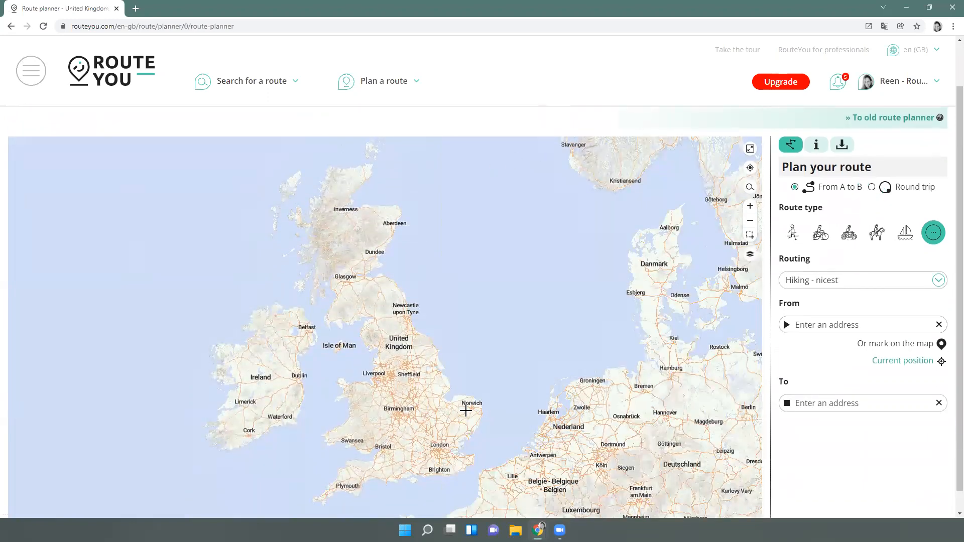
pyautogui.scroll(-1, 465, 406)
pyautogui.scroll(1, 464, 415)
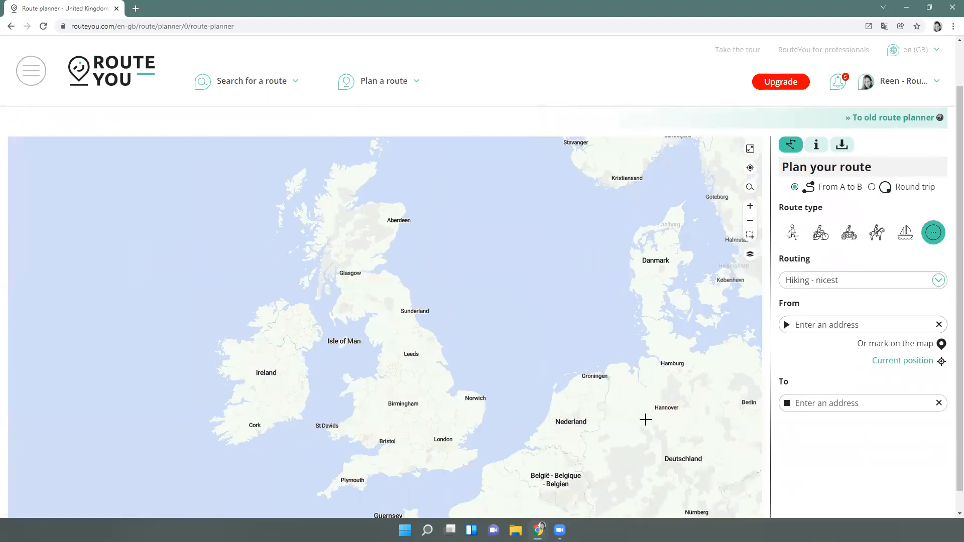
pyautogui.scroll(-1, 803, 458)
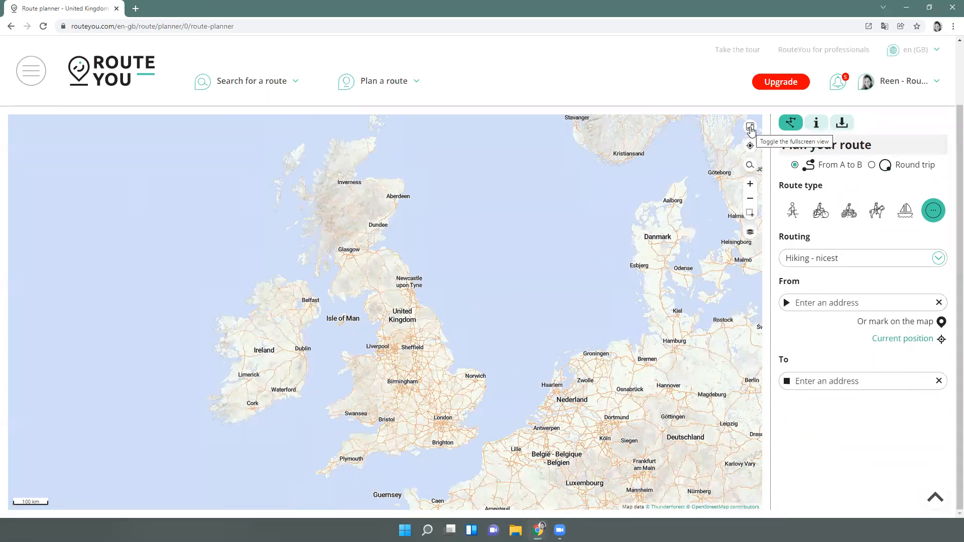
# Zoom the fullscreen map to Leeds, Bradford and Wakefield, then return to the normal page view
pyautogui.click(750, 127)
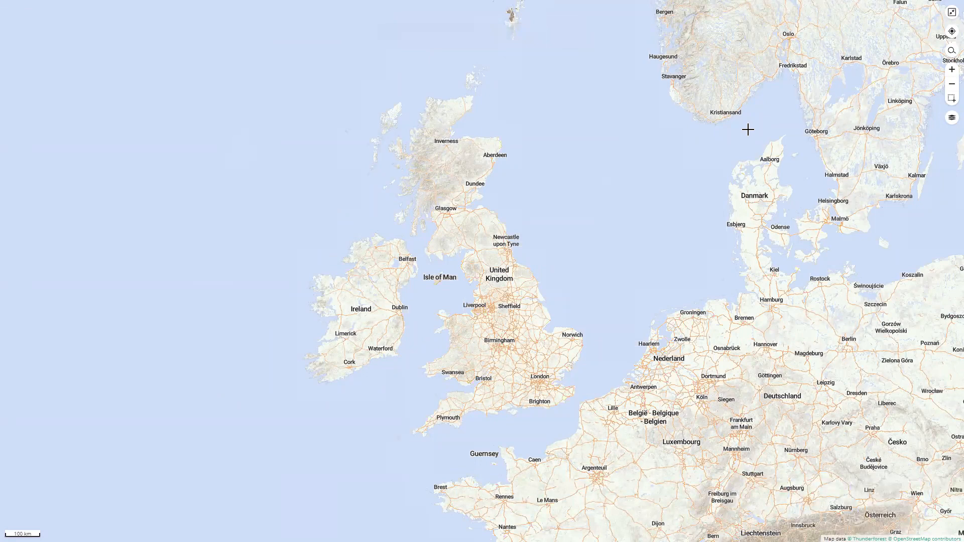
pyautogui.scroll(1, 487, 305)
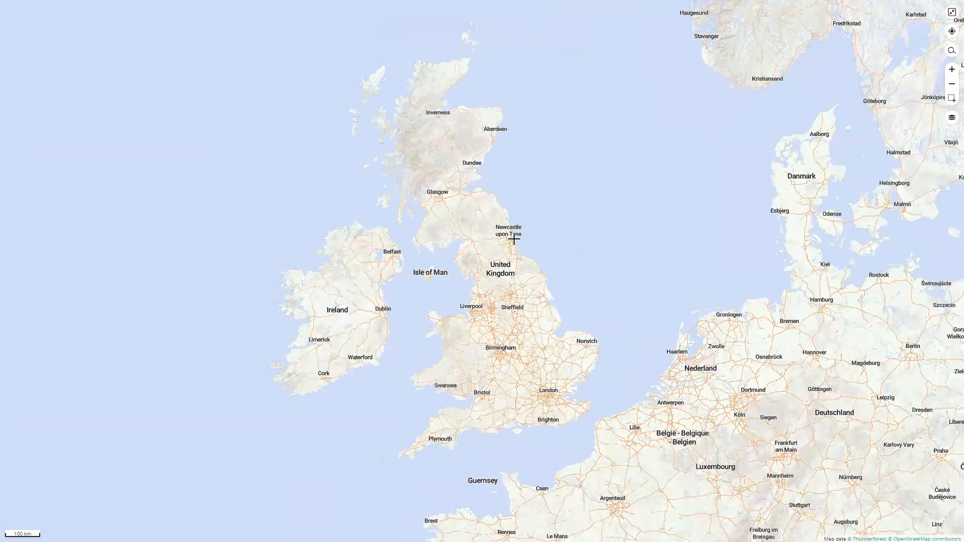
pyautogui.scroll(2, 515, 239)
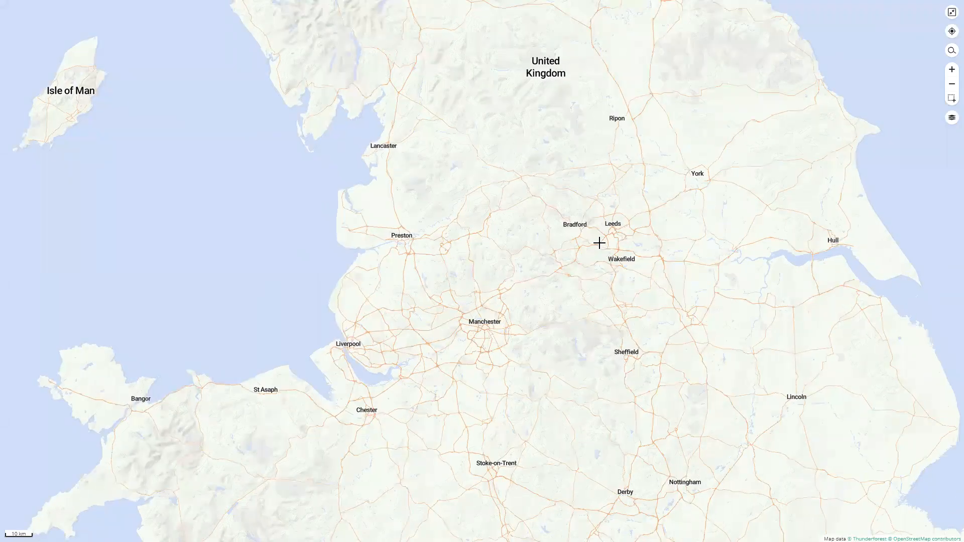
pyautogui.scroll(1, 598, 240)
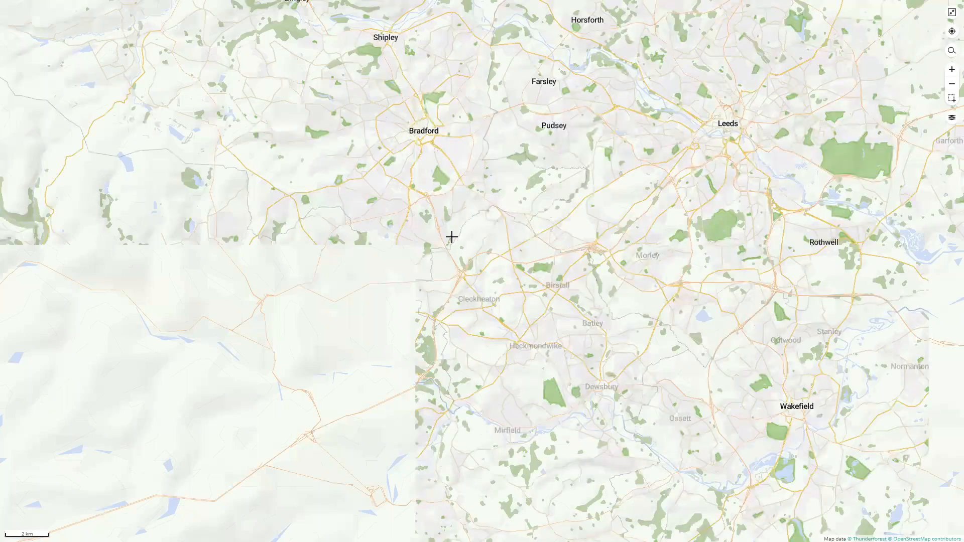
pyautogui.click(952, 83)
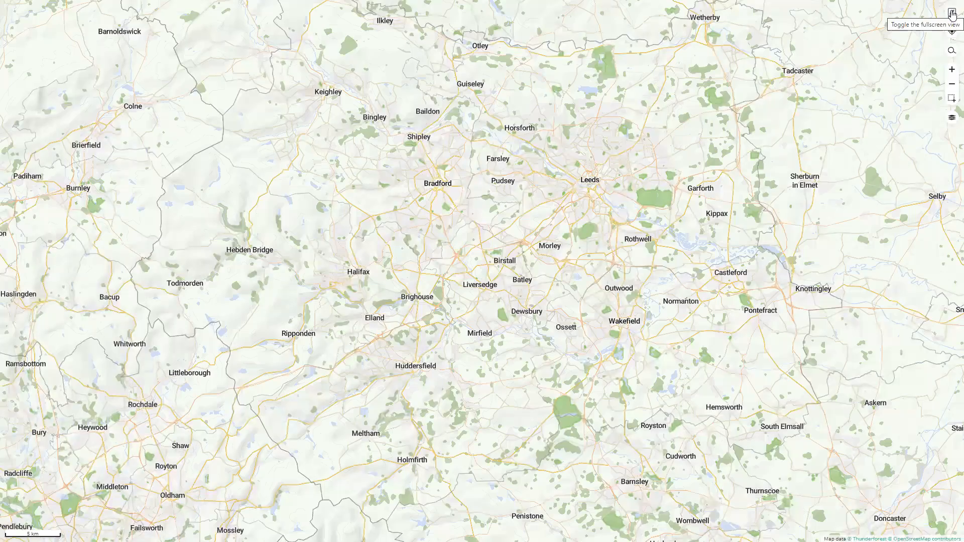
pyautogui.click(952, 13)
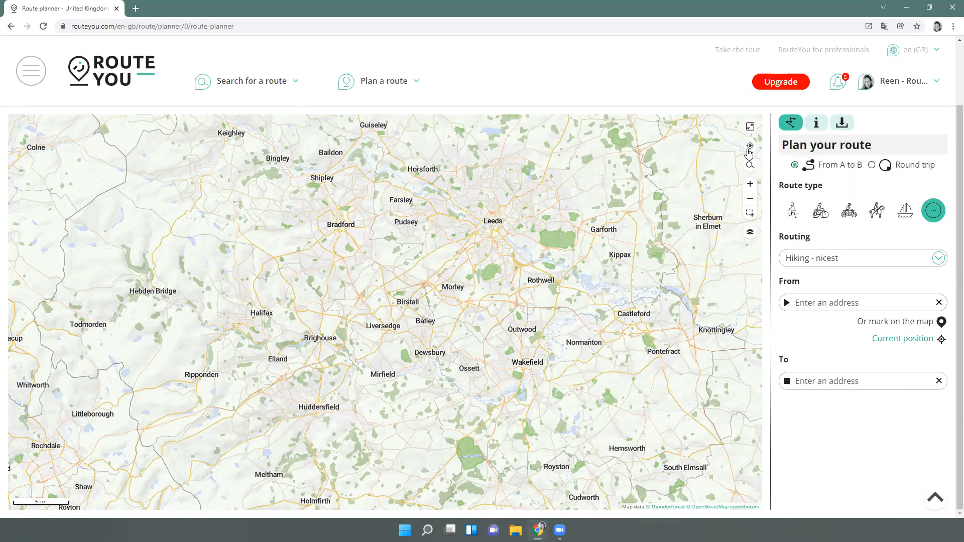
# Locate the current position, then search for 'Cork', centre the map on it and clear the search
pyautogui.click(752, 150)
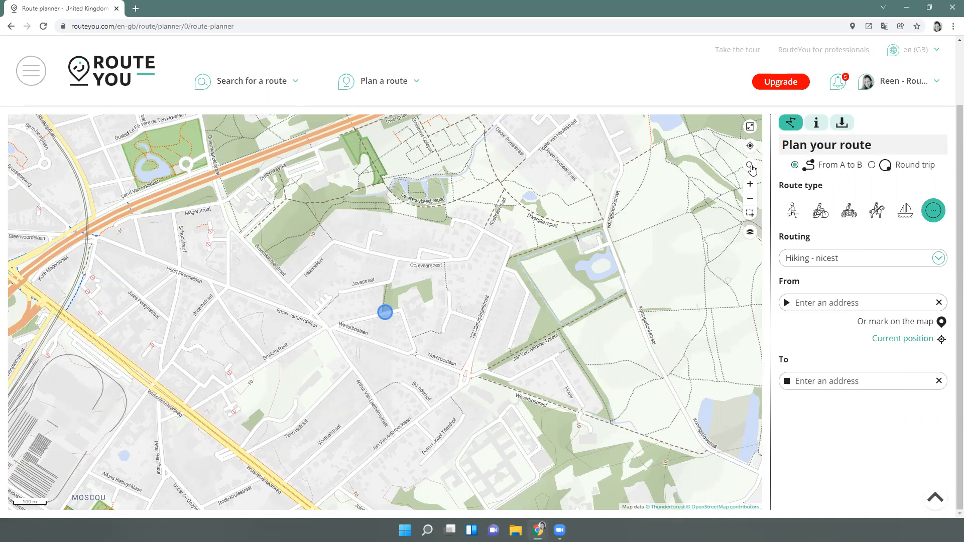
pyautogui.click(751, 167)
pyautogui.write('Cork')
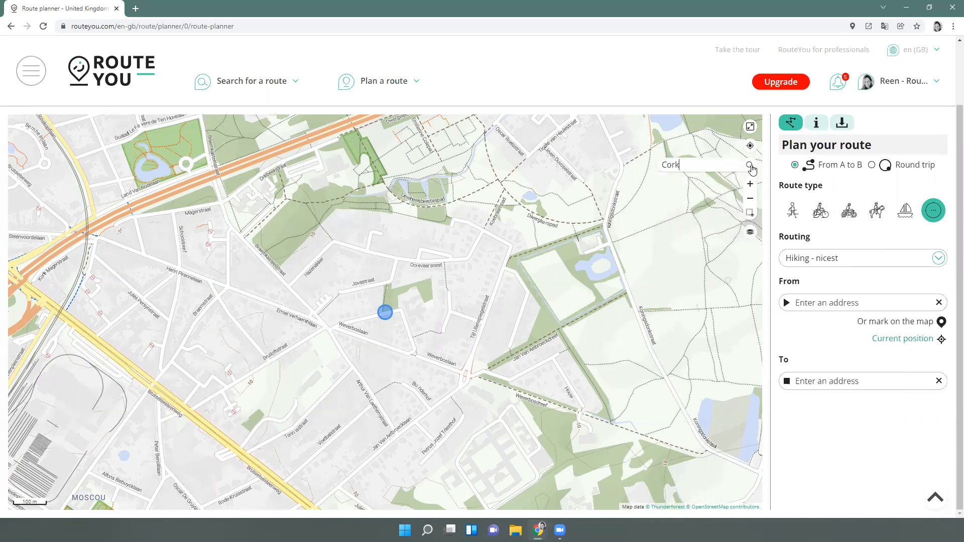
pyautogui.click(750, 166)
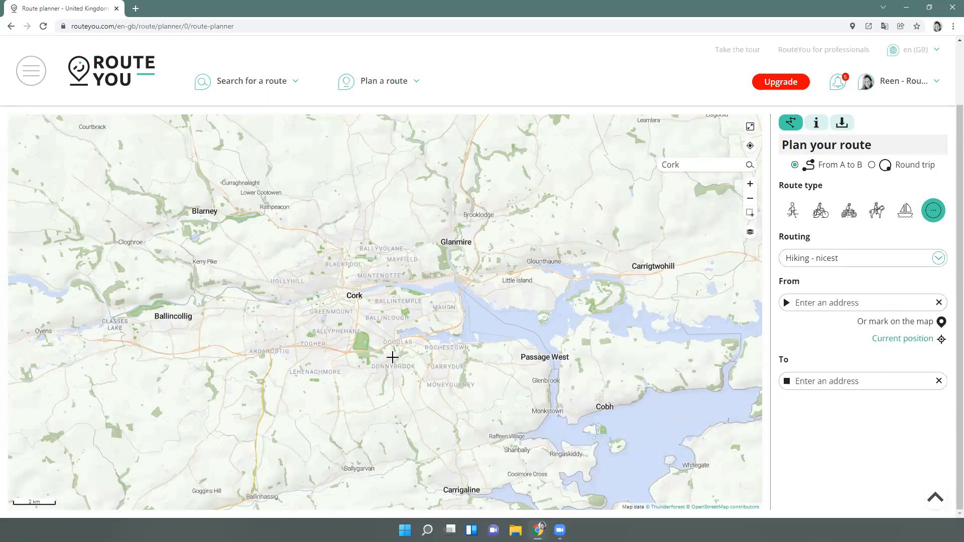
pyautogui.moveTo(677, 164); pyautogui.dragTo(647, 162)
pyautogui.press('BackSpace')
# Zoom in on Cork using the zoom buttons and box zoom, and show the map layer options
pyautogui.click(752, 184)
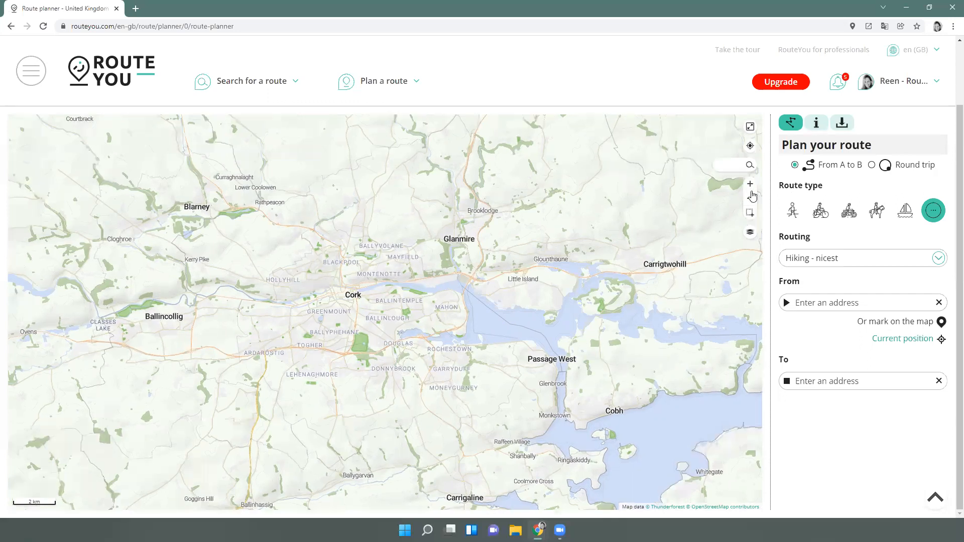
pyautogui.click(751, 200)
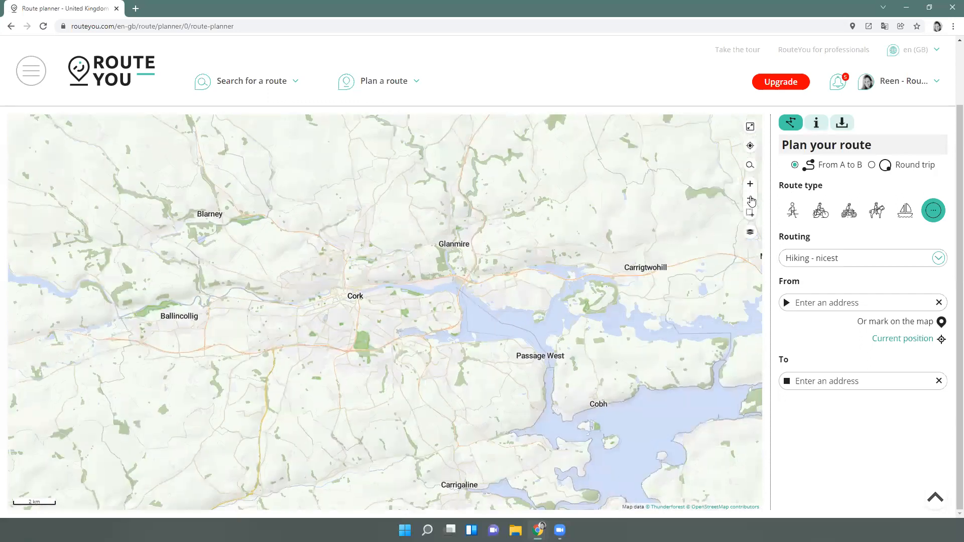
pyautogui.click(751, 200)
pyautogui.click(749, 214)
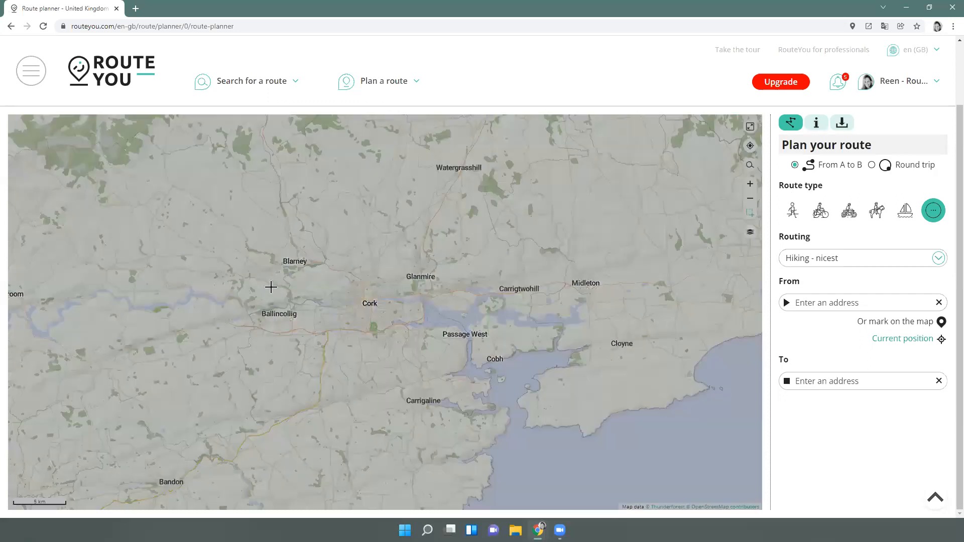
pyautogui.moveTo(319, 283); pyautogui.dragTo(429, 389)
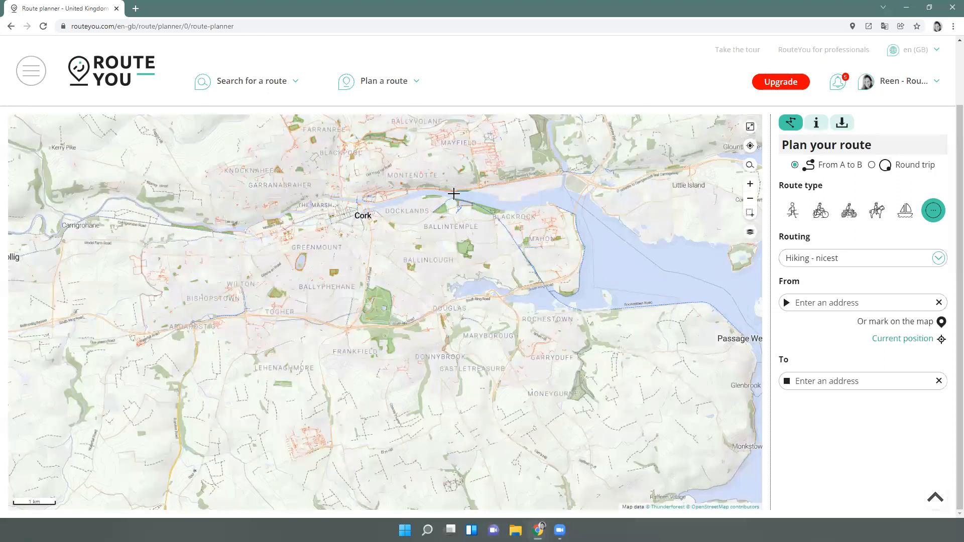
pyautogui.click(750, 232)
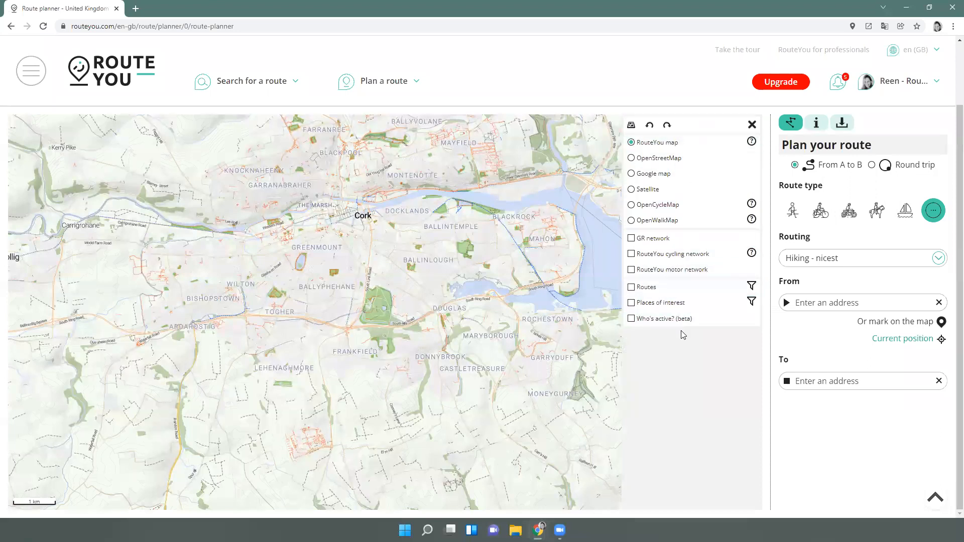
# Close the layer options and zoom out to show Blarney through Cobh and Carrigaline
pyautogui.click(752, 124)
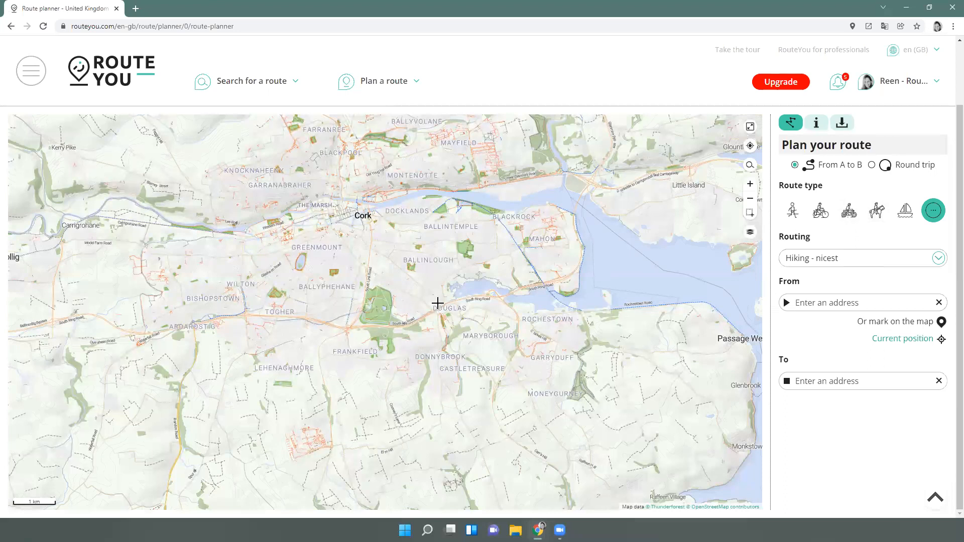
pyautogui.scroll(-2, 433, 301)
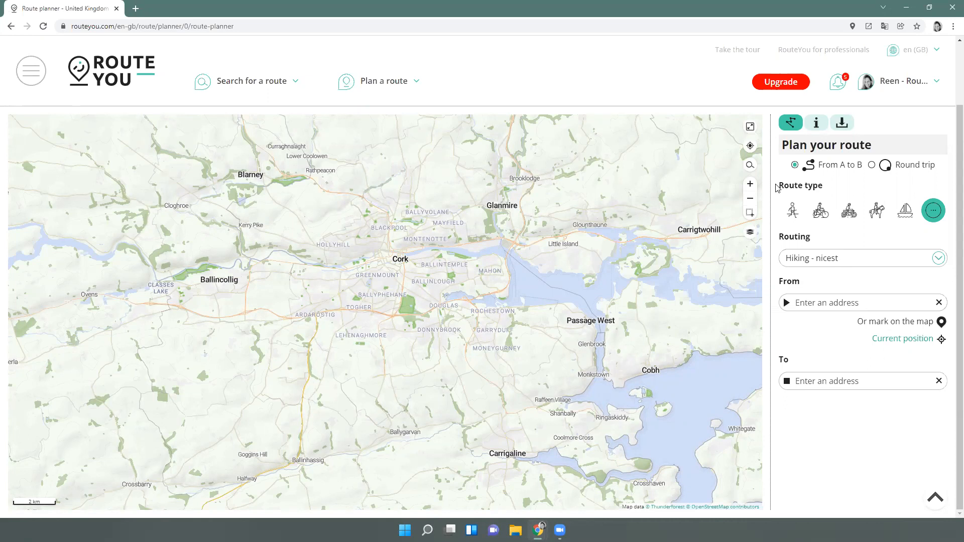
# Switch the planner to a round trip, checking the other route types without changing them
pyautogui.click(872, 165)
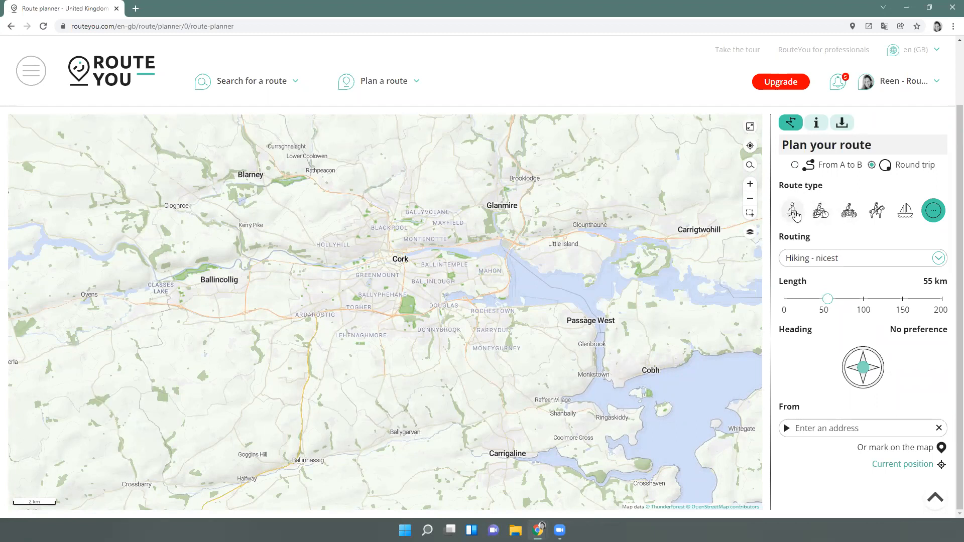
pyautogui.click(934, 215)
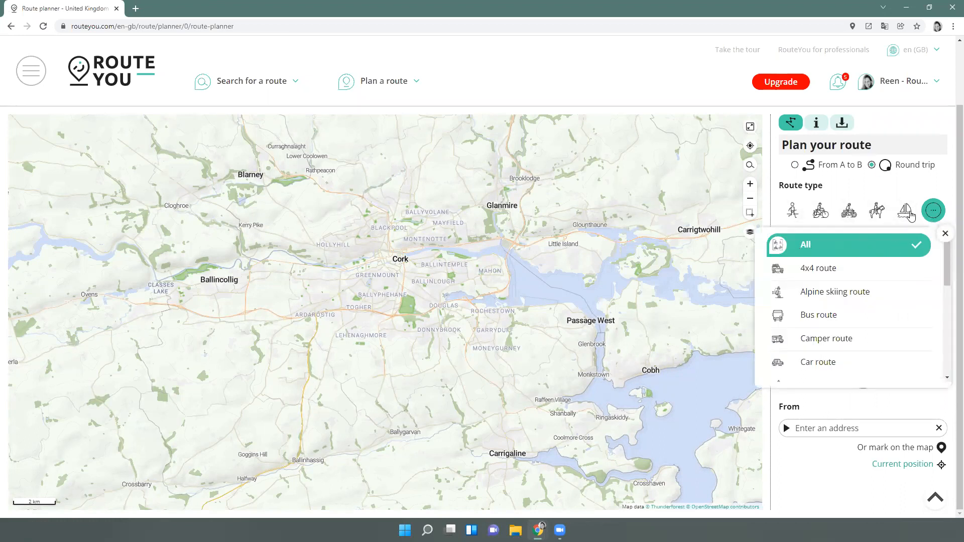
pyautogui.click(920, 190)
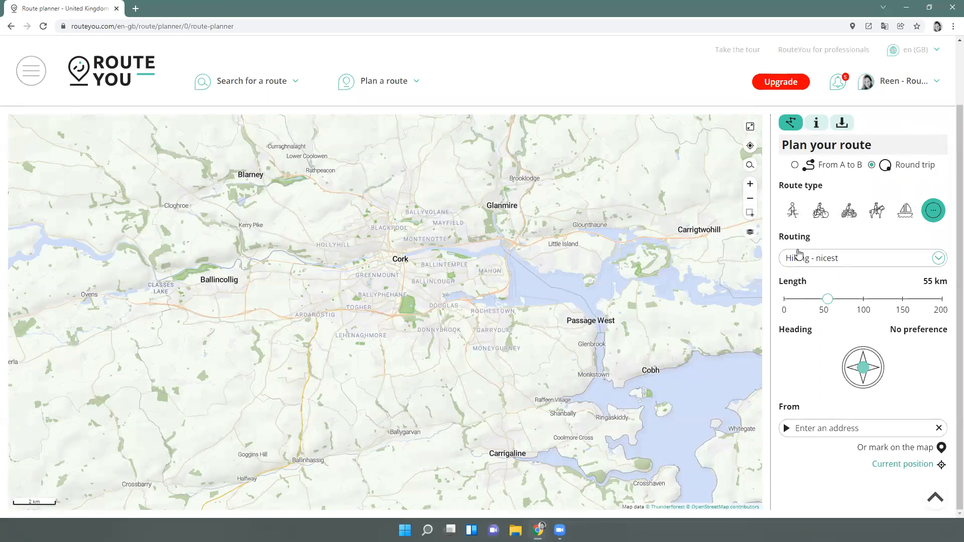
pyautogui.click(934, 215)
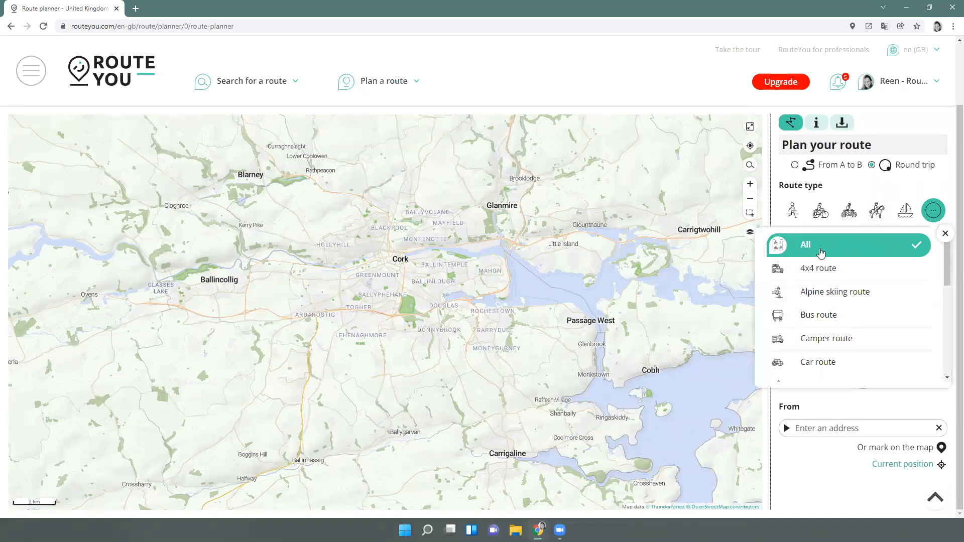
pyautogui.click(880, 191)
# Review the routing profile options, keeping Hiking - nicest routing unchanged
pyautogui.click(826, 258)
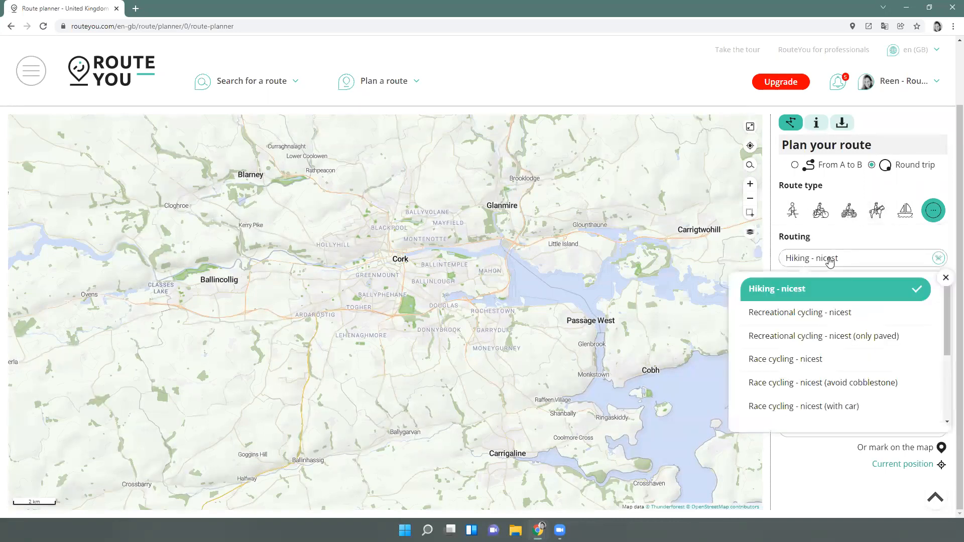
pyautogui.scroll(-3, 841, 329)
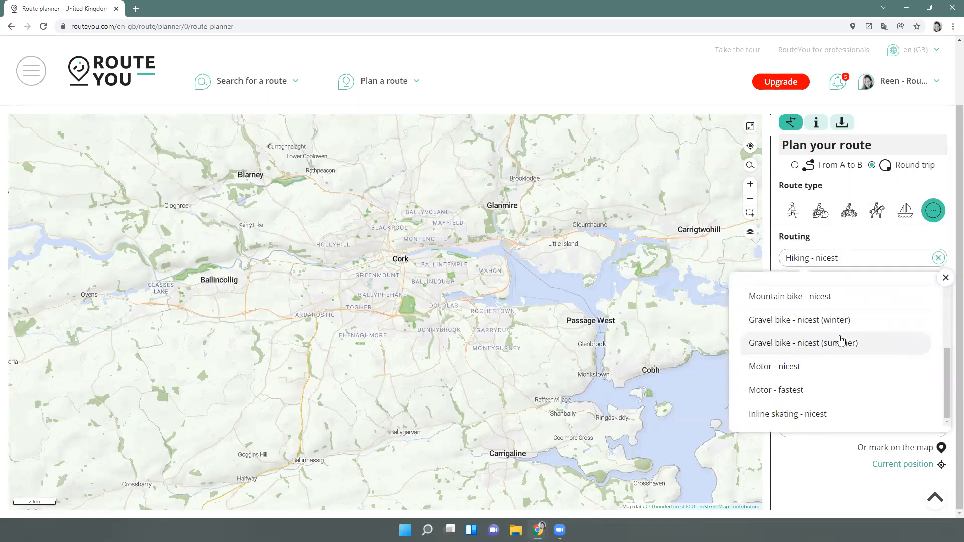
pyautogui.scroll(3, 844, 357)
pyautogui.scroll(1, 845, 360)
pyautogui.scroll(-1, 850, 384)
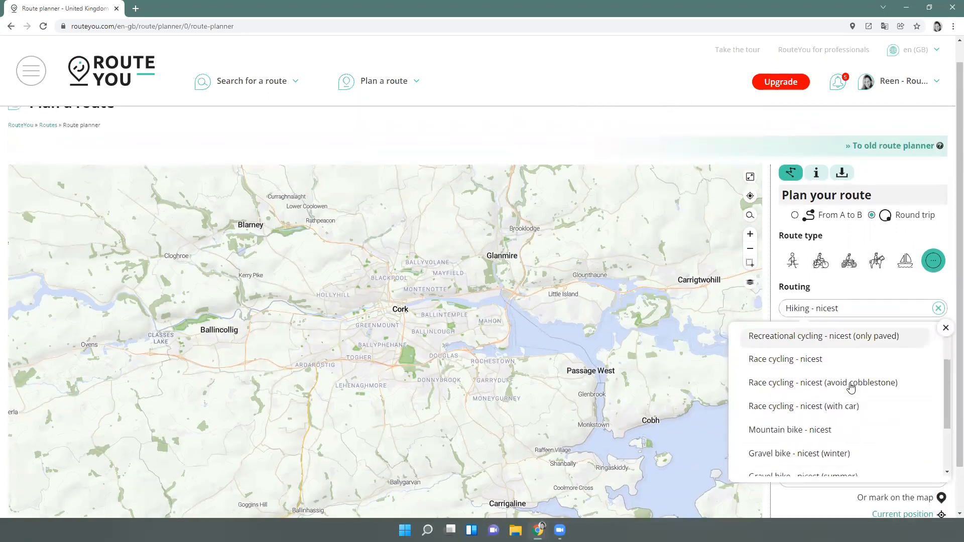
pyautogui.scroll(-1, 950, 257)
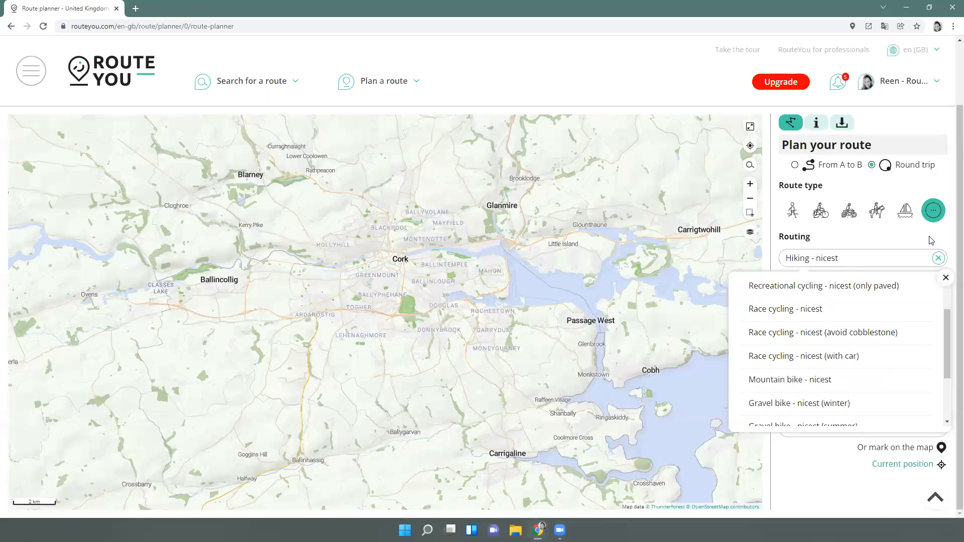
pyautogui.click(931, 240)
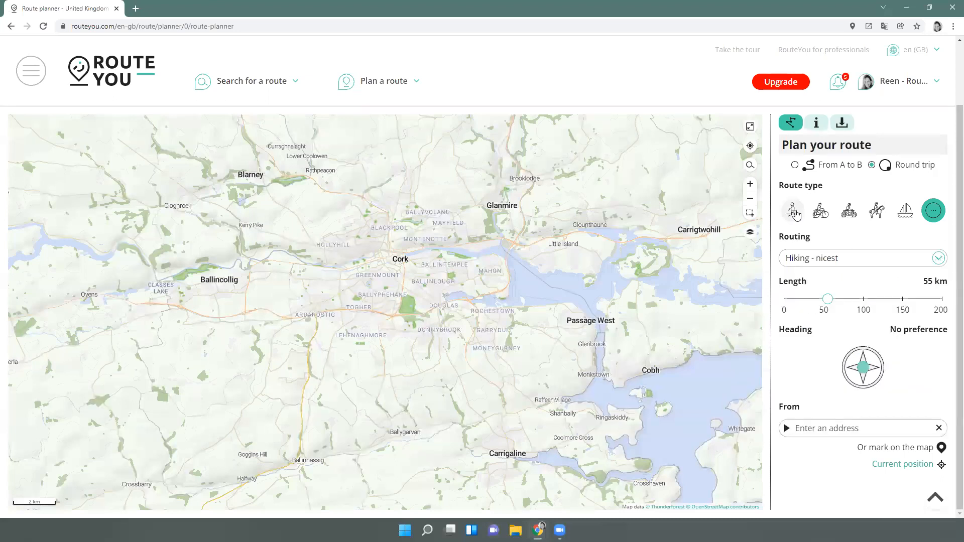
# Try the walking and recreational cycle route types, viewing each one's routing options
pyautogui.click(794, 213)
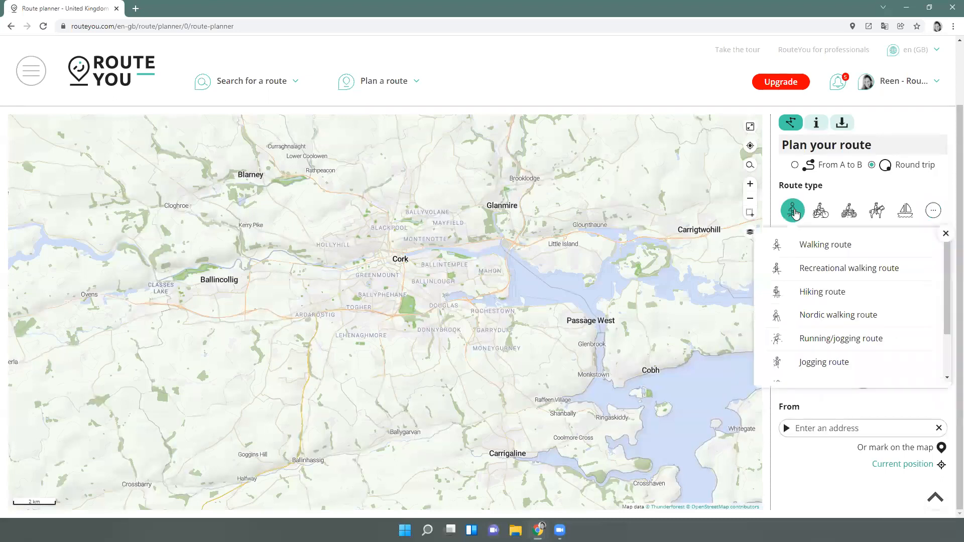
pyautogui.click(814, 247)
pyautogui.click(819, 258)
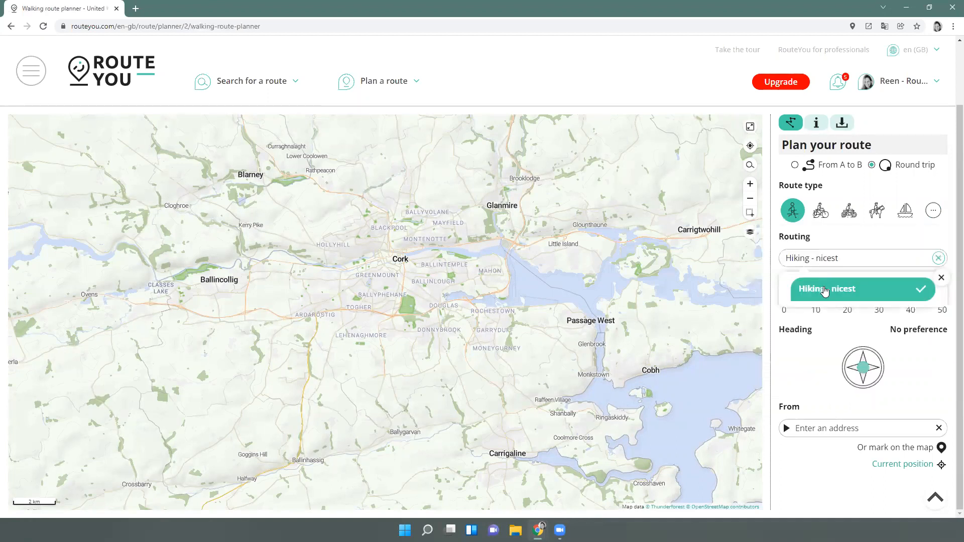
pyautogui.click(821, 213)
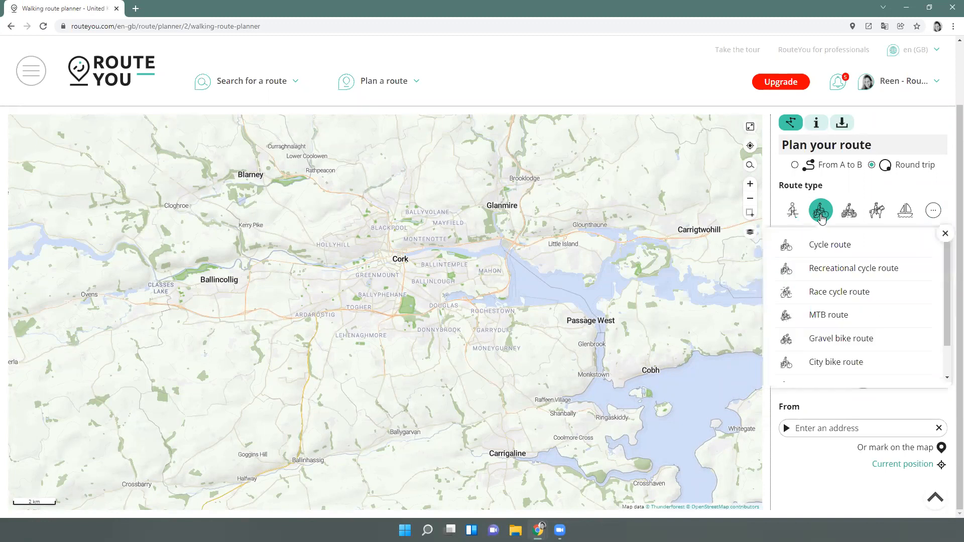
pyautogui.click(827, 267)
pyautogui.click(827, 264)
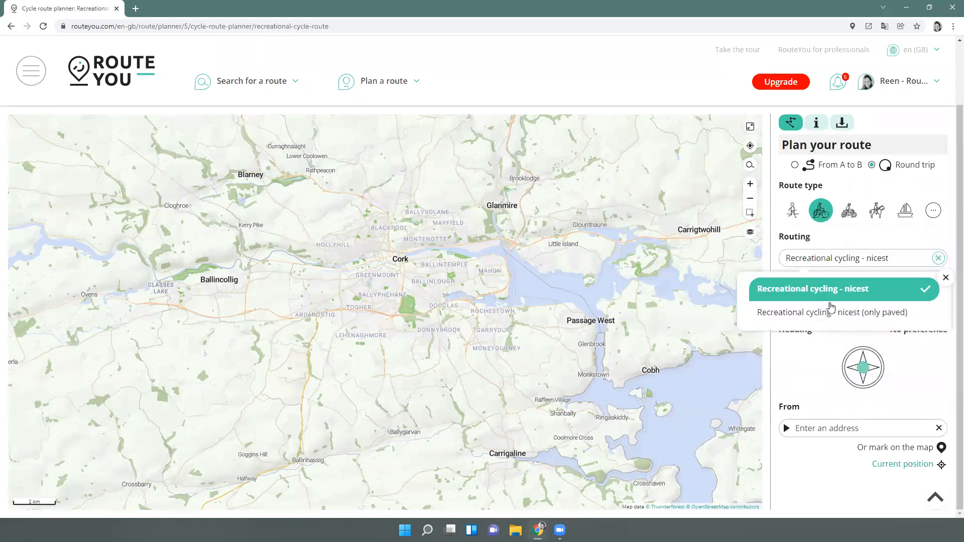
# Check race cycling routing, then choose Motorcycle route as the route type
pyautogui.click(823, 213)
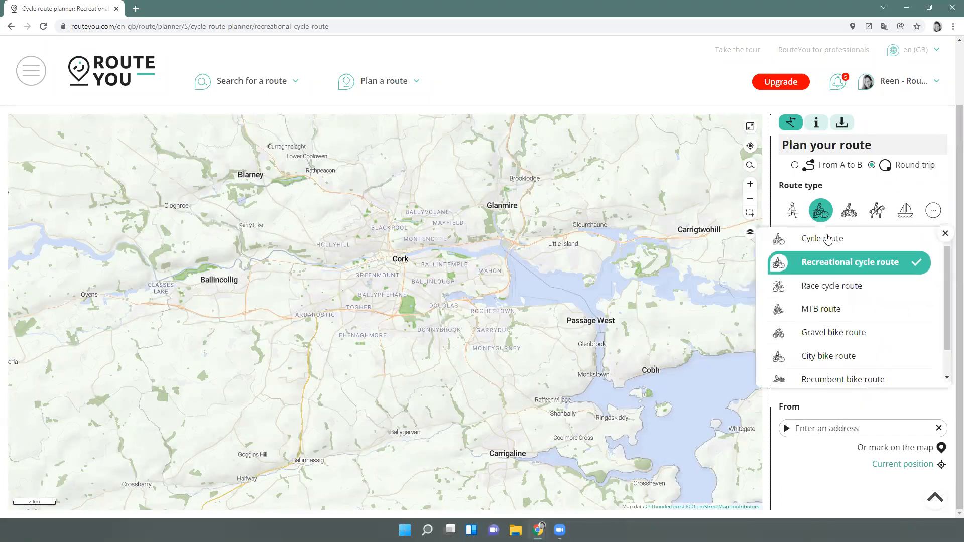
pyautogui.scroll(-1, 831, 301)
pyautogui.click(832, 255)
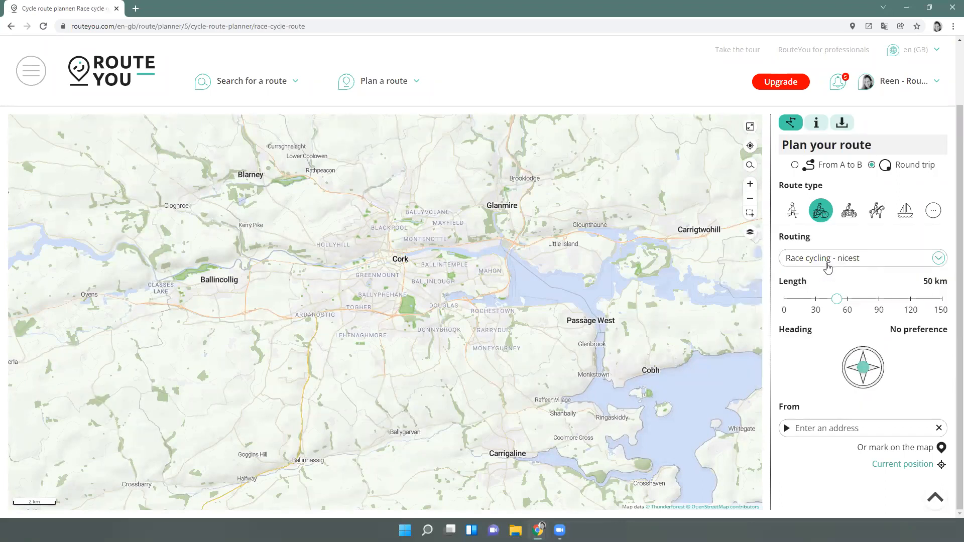
pyautogui.click(828, 265)
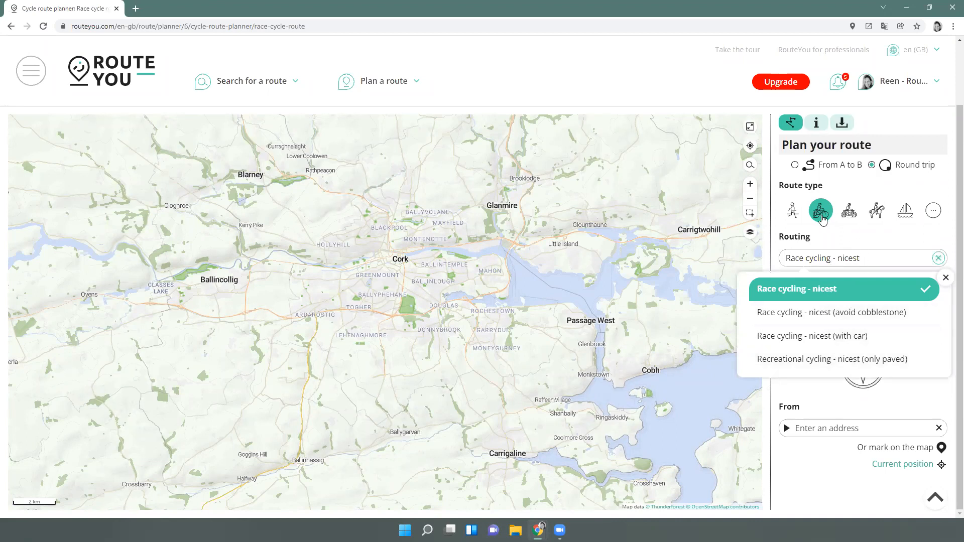
pyautogui.click(840, 232)
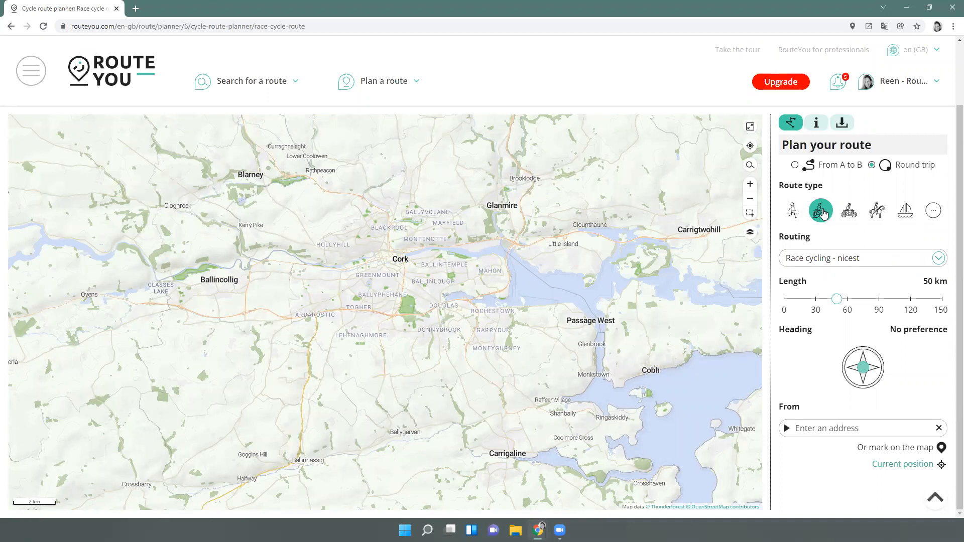
pyautogui.click(851, 212)
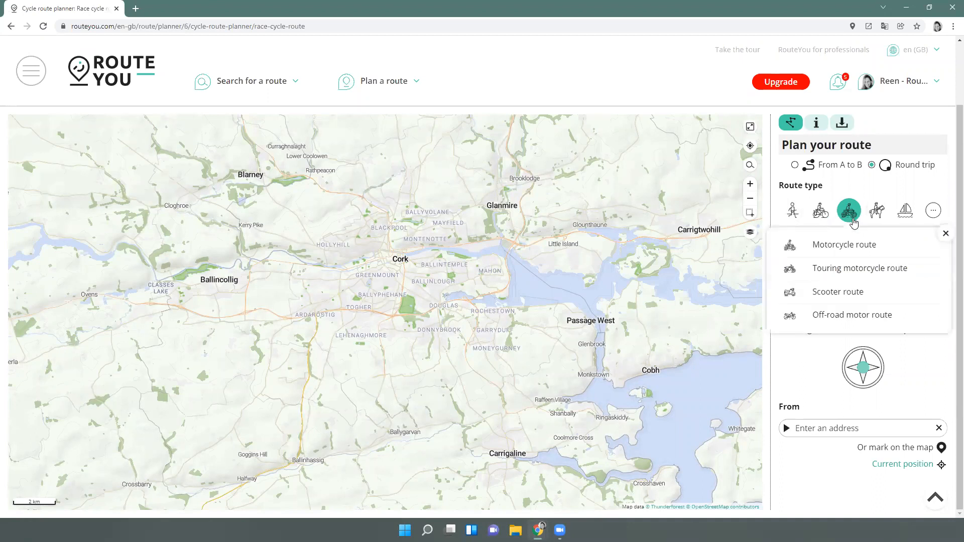
pyautogui.click(858, 249)
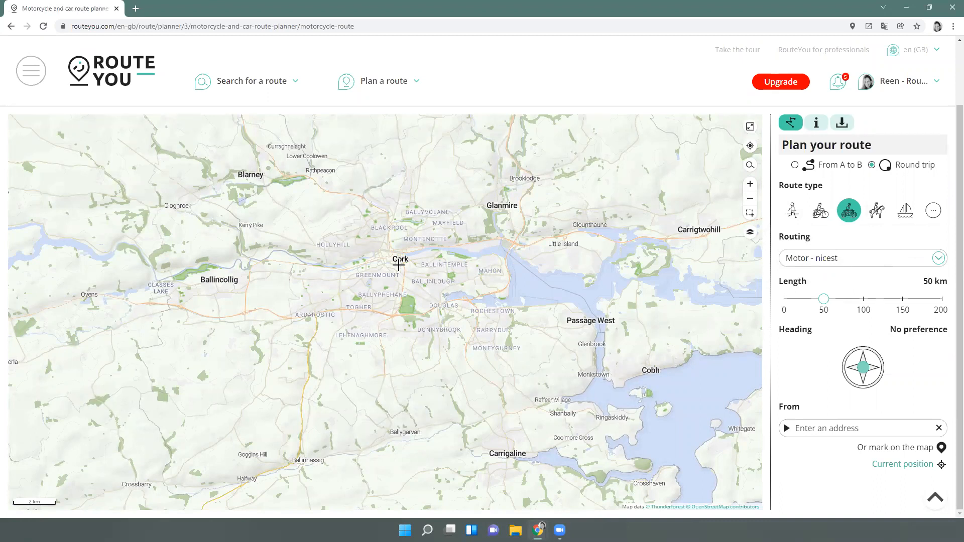
# Start the loop at Grand Parade in central Cork for a 66.4 km trip and show its elevation profile
pyautogui.scroll(-2, 417, 267)
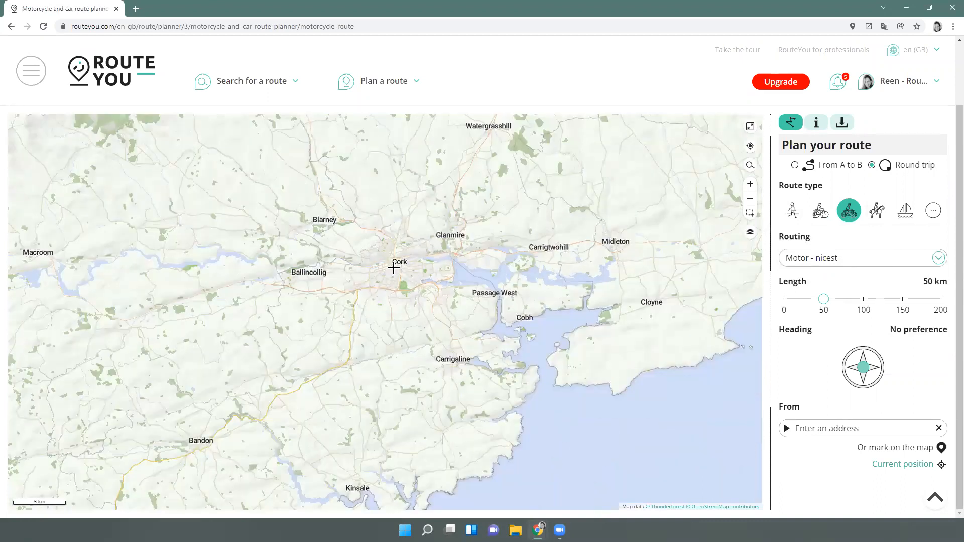
pyautogui.scroll(4, 393, 267)
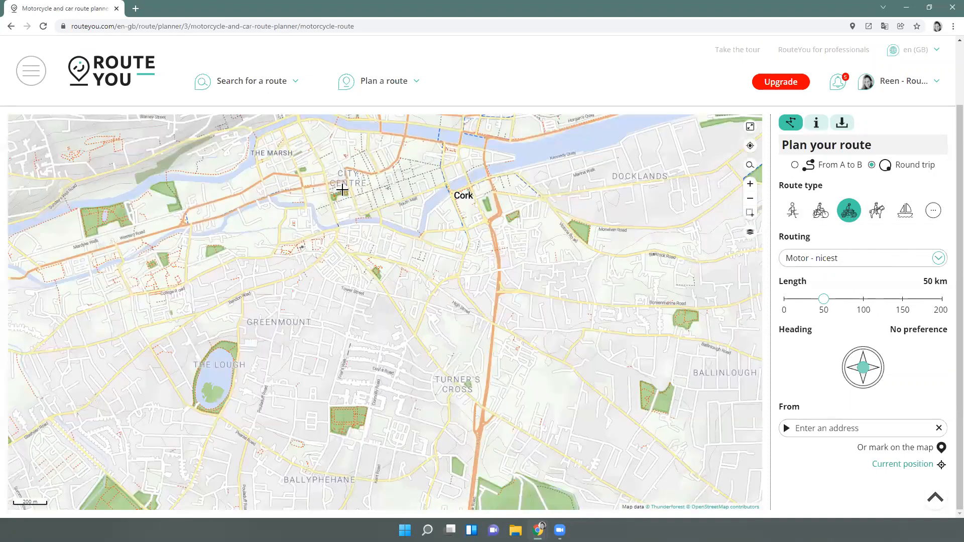
pyautogui.click(342, 189)
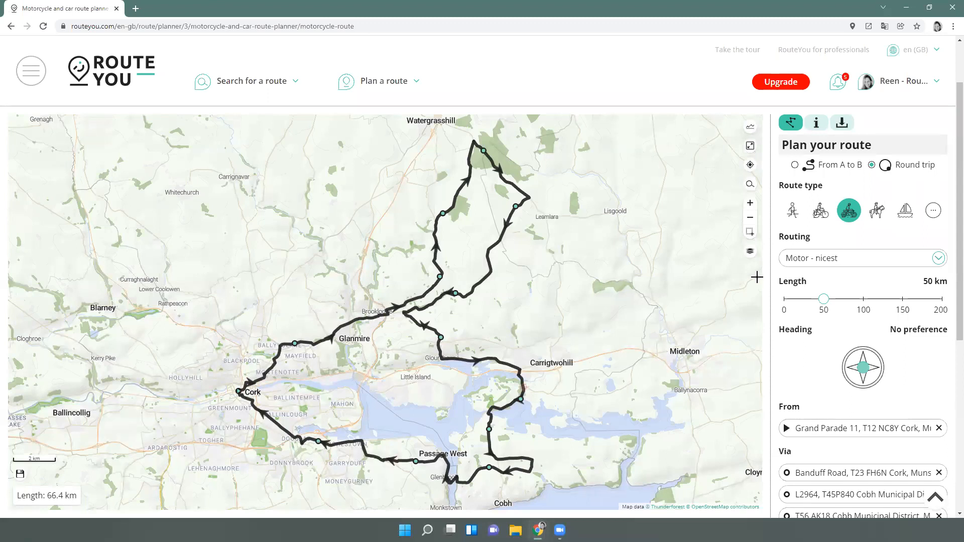
pyautogui.click(752, 129)
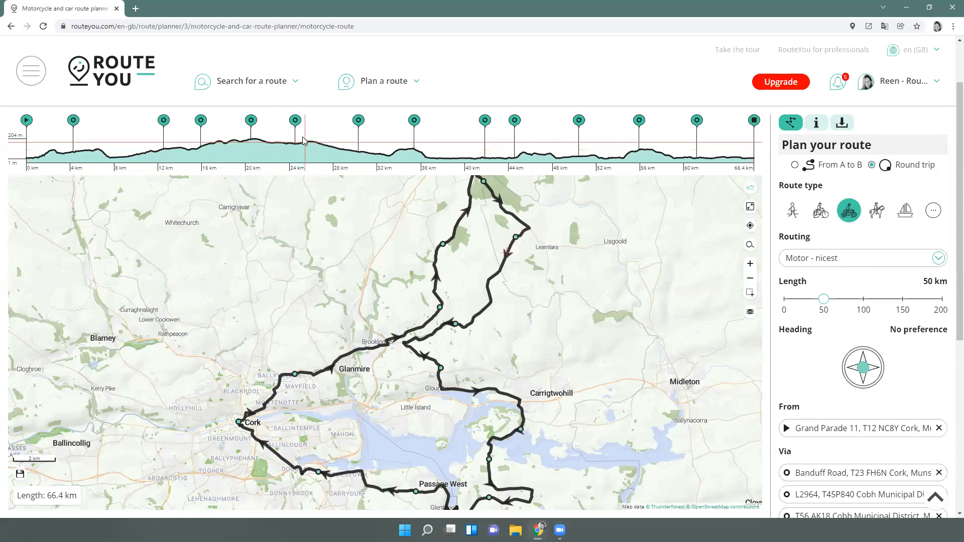
# Hide the elevation profile, move two via points, and raise the length to 95 km
pyautogui.click(752, 191)
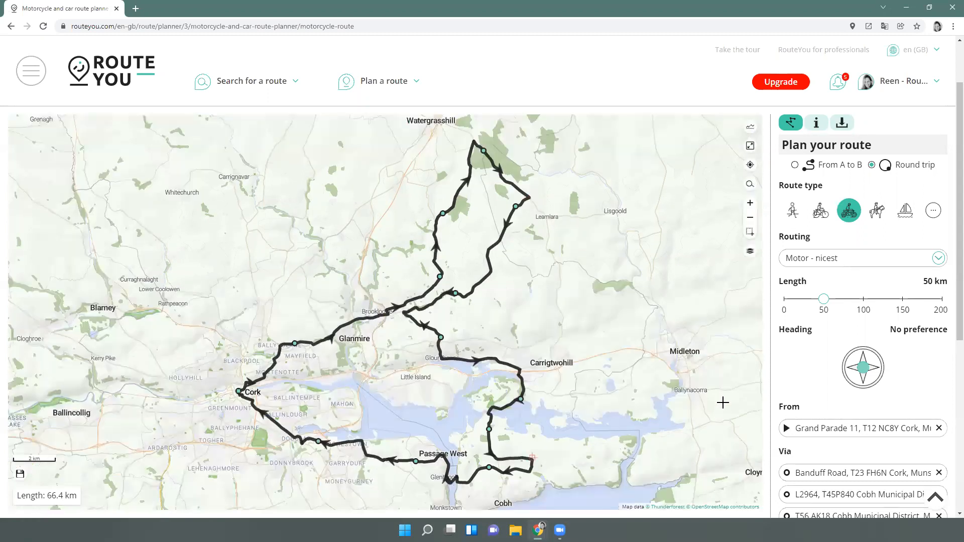
pyautogui.scroll(-1, 798, 394)
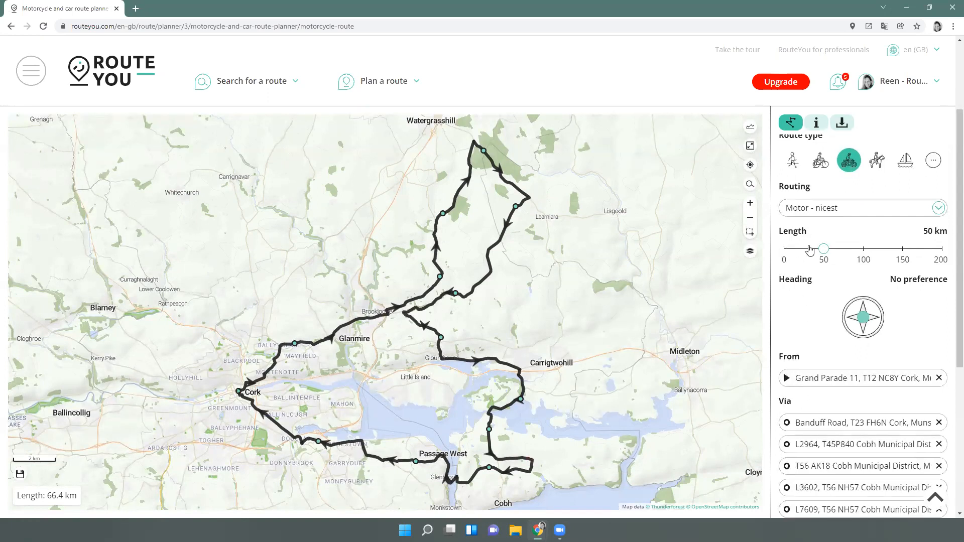
pyautogui.scroll(2, 832, 186)
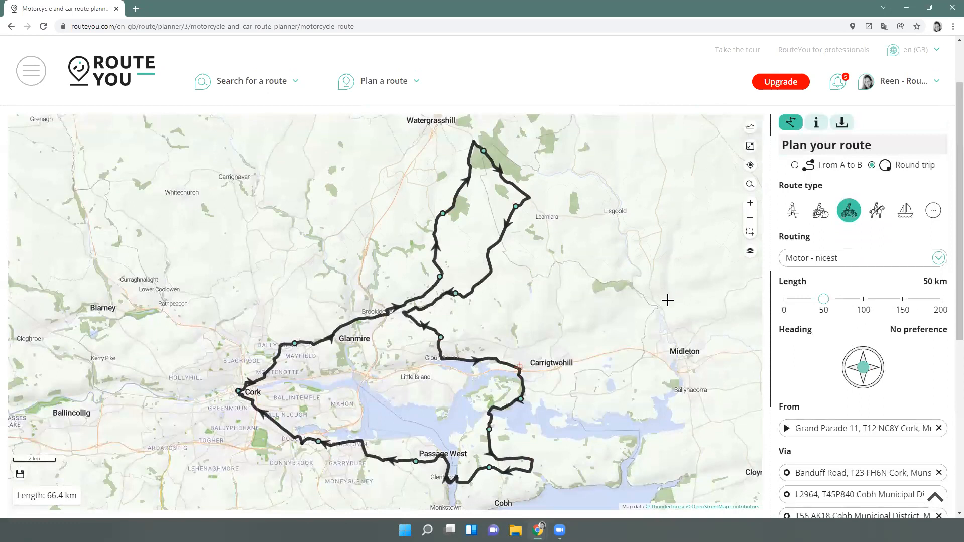
pyautogui.moveTo(483, 150); pyautogui.dragTo(509, 134)
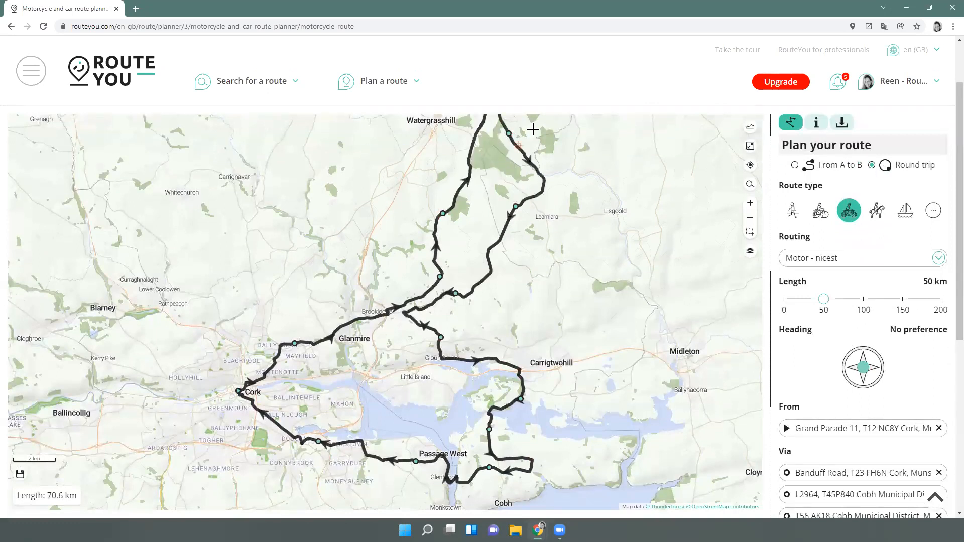
pyautogui.moveTo(516, 207)
pyautogui.mouseDown()
pyautogui.moveTo(578, 220)
pyautogui.moveTo(527, 204)
pyautogui.mouseUp()
pyautogui.moveTo(824, 307); pyautogui.dragTo(860, 305)
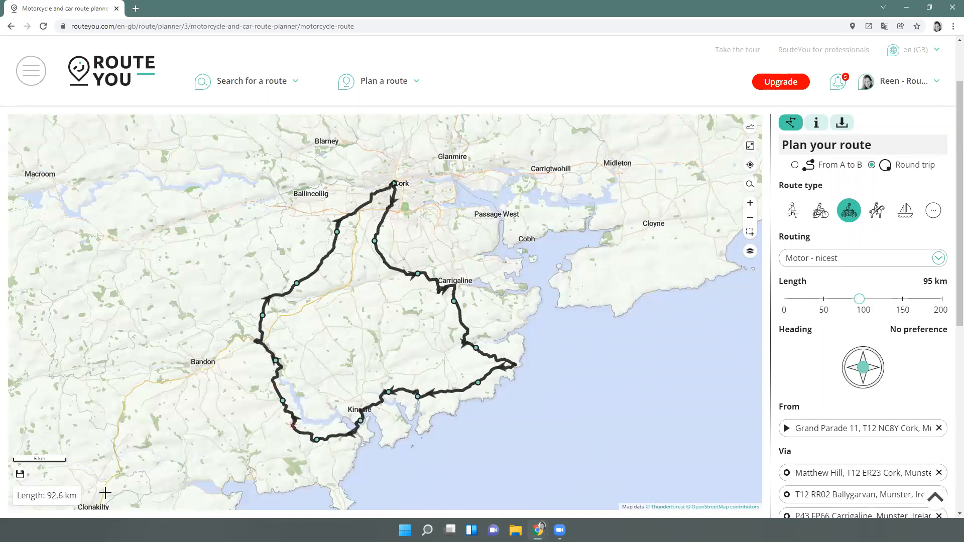
pyautogui.scroll(-1, 806, 370)
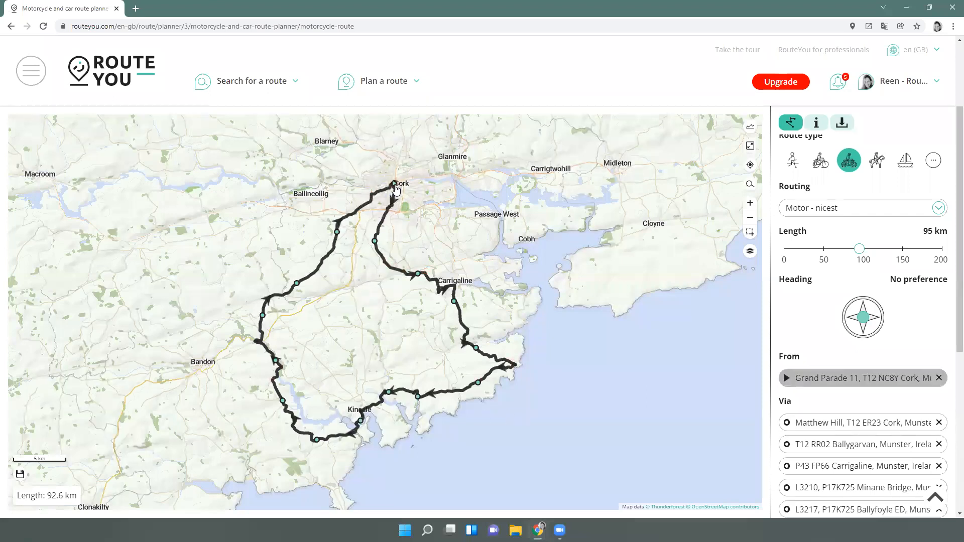
# Try north, west, southwest and south headings, then settle on North for a 98.5 km loop
pyautogui.click(863, 302)
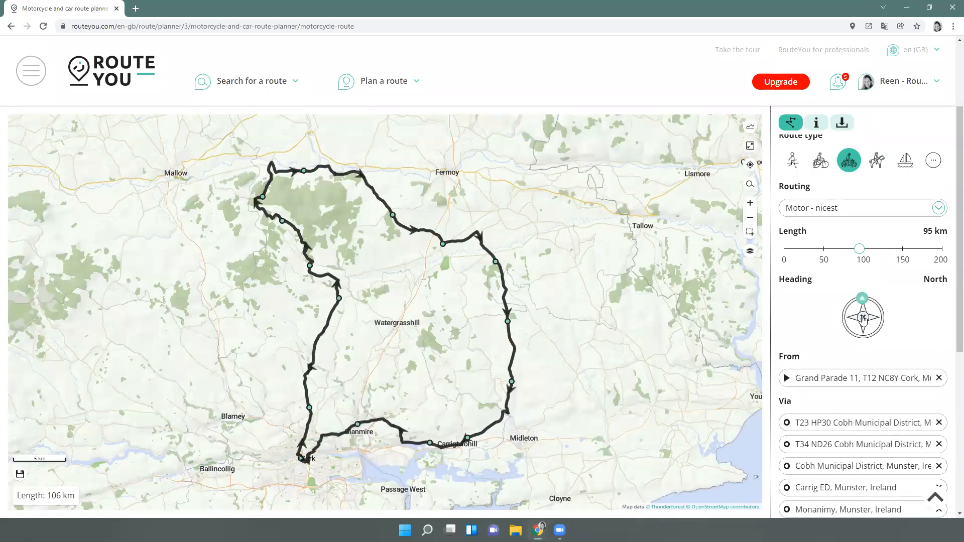
pyautogui.click(864, 302)
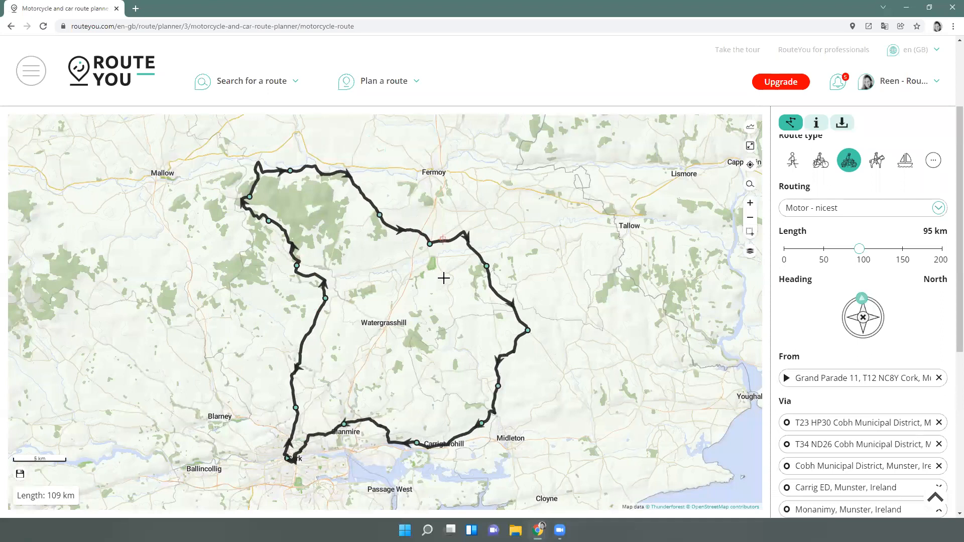
pyautogui.click(844, 319)
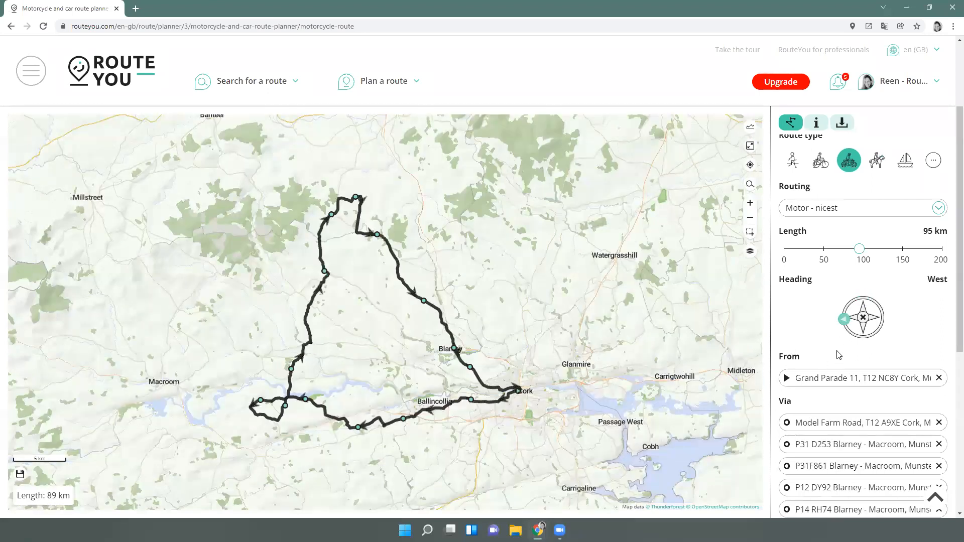
pyautogui.click(853, 335)
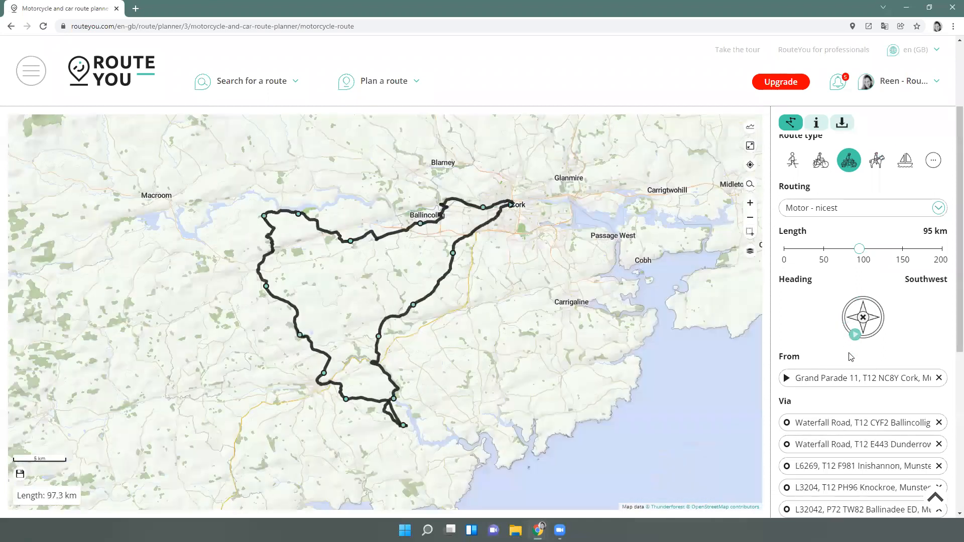
pyautogui.click(862, 336)
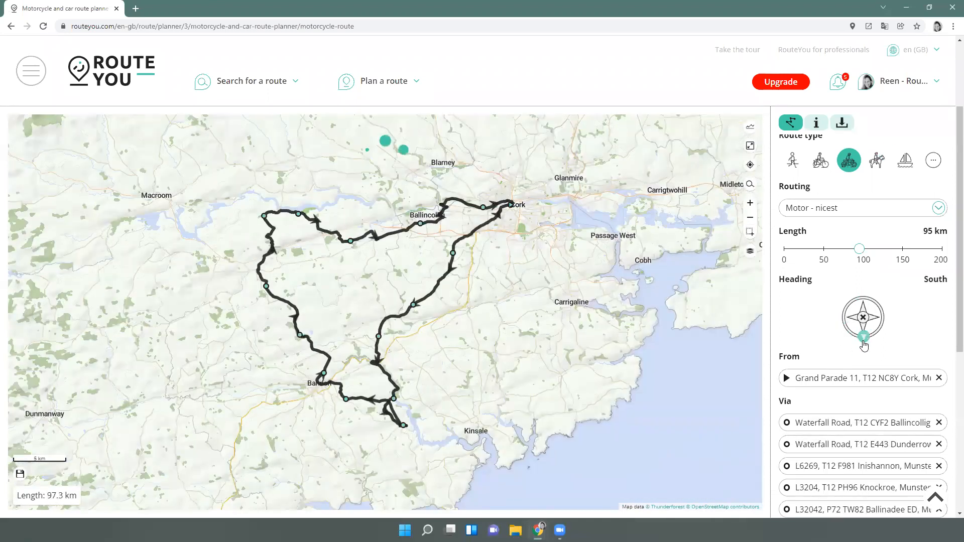
pyautogui.click(864, 318)
pyautogui.click(856, 304)
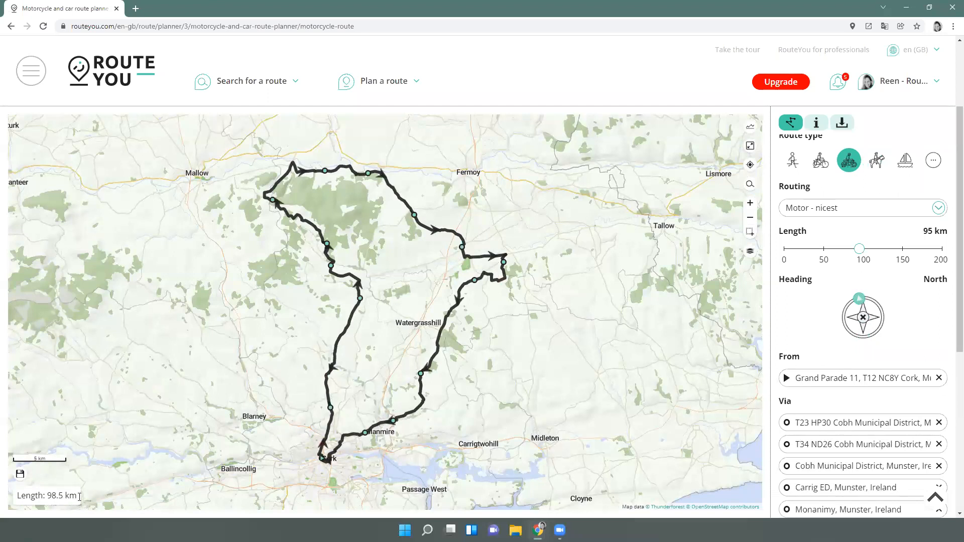
pyautogui.scroll(-2, 826, 271)
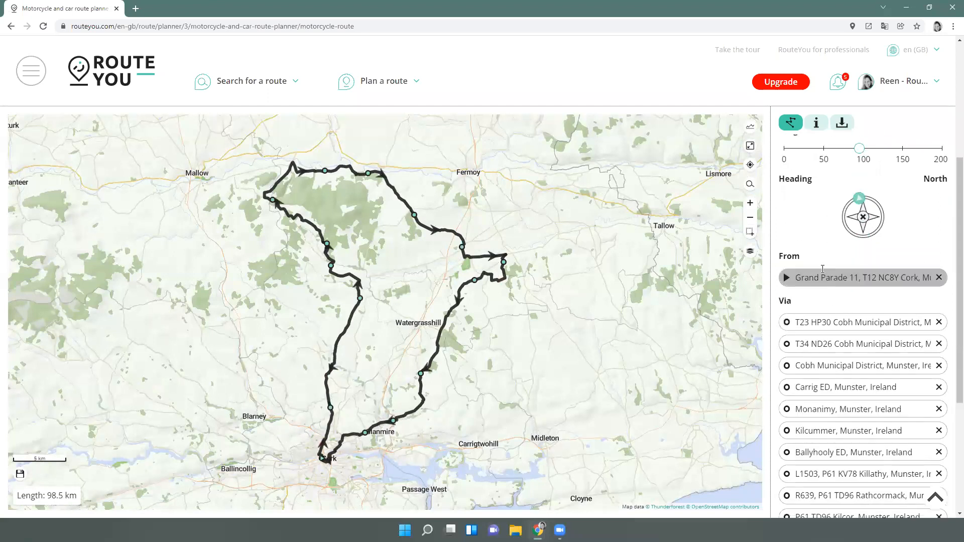
pyautogui.scroll(-2, 824, 271)
pyautogui.scroll(-1, 809, 351)
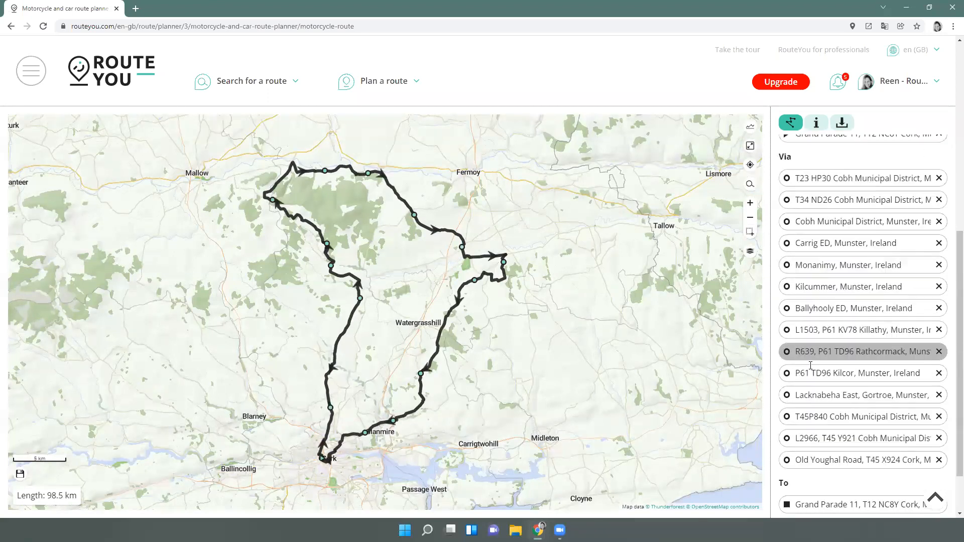
pyautogui.scroll(-2, 810, 365)
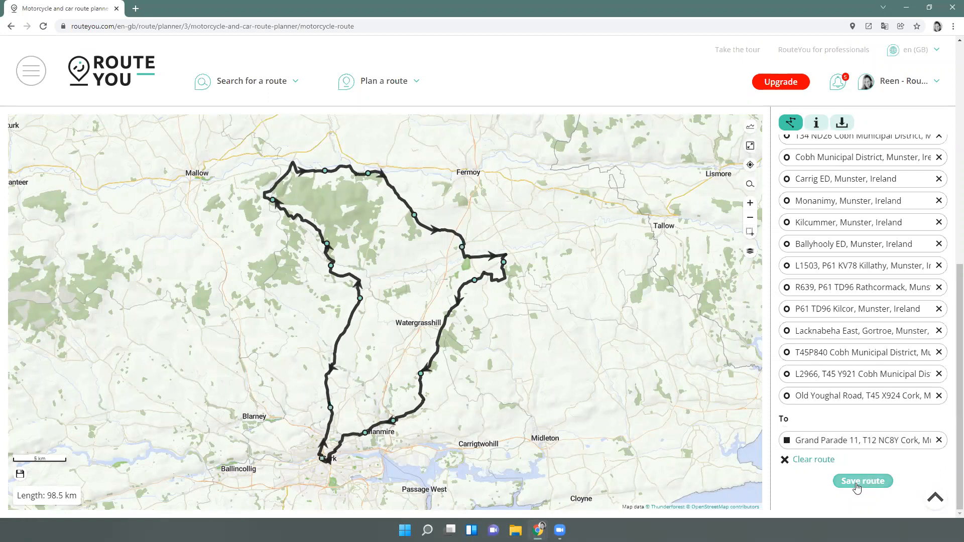
# Open the save form, keep English as the language, and rename the route from Cork to 'motortour north of Cork'
pyautogui.click(857, 485)
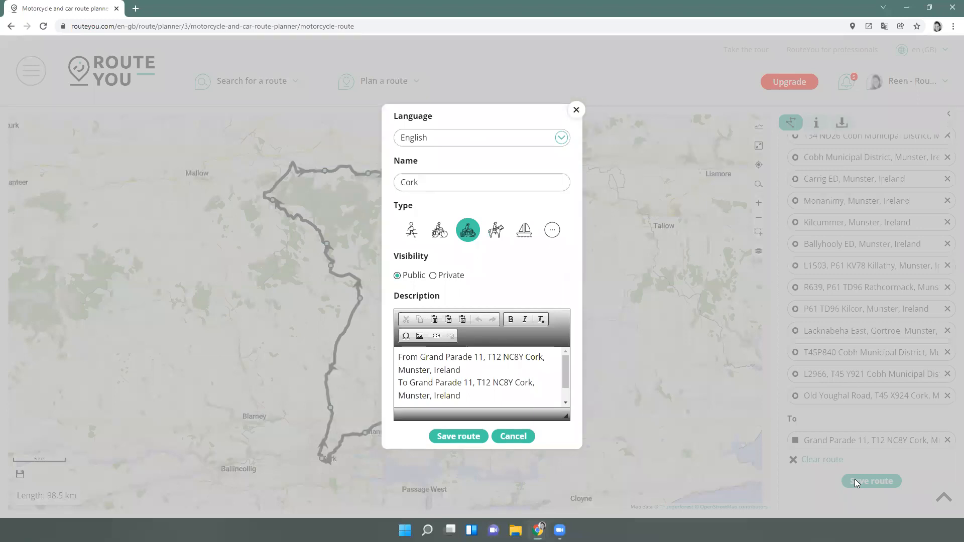
pyautogui.click(426, 144)
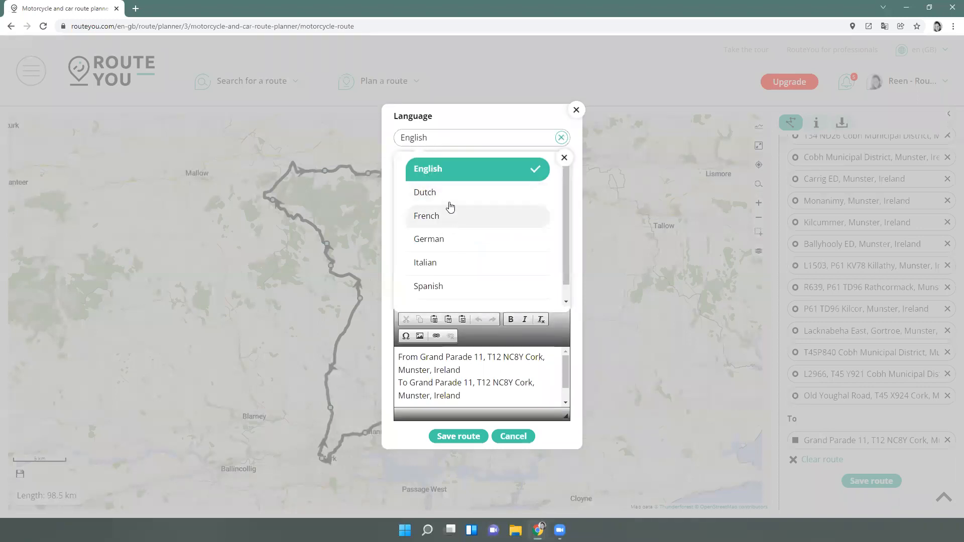
pyautogui.click(463, 130)
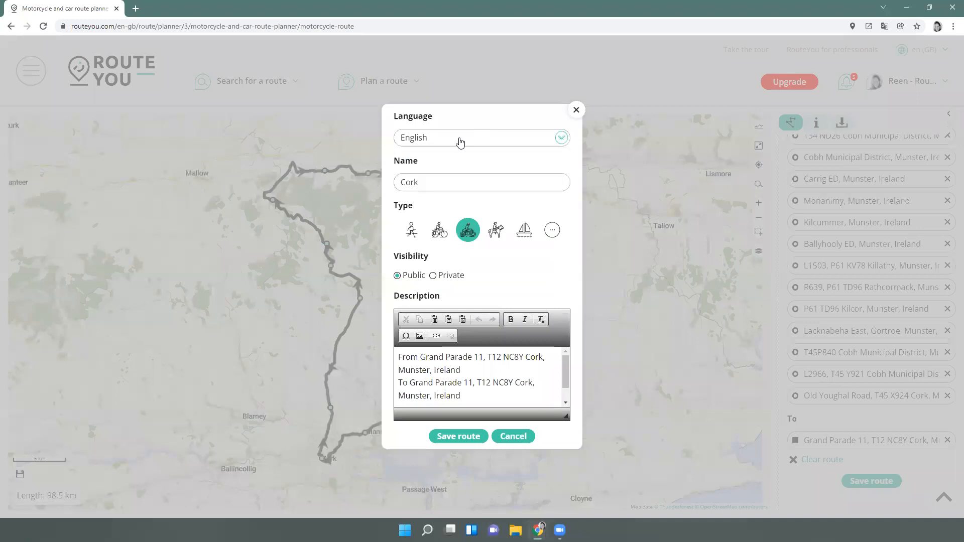
pyautogui.moveTo(422, 184); pyautogui.dragTo(391, 186)
pyautogui.write('motortour north of')
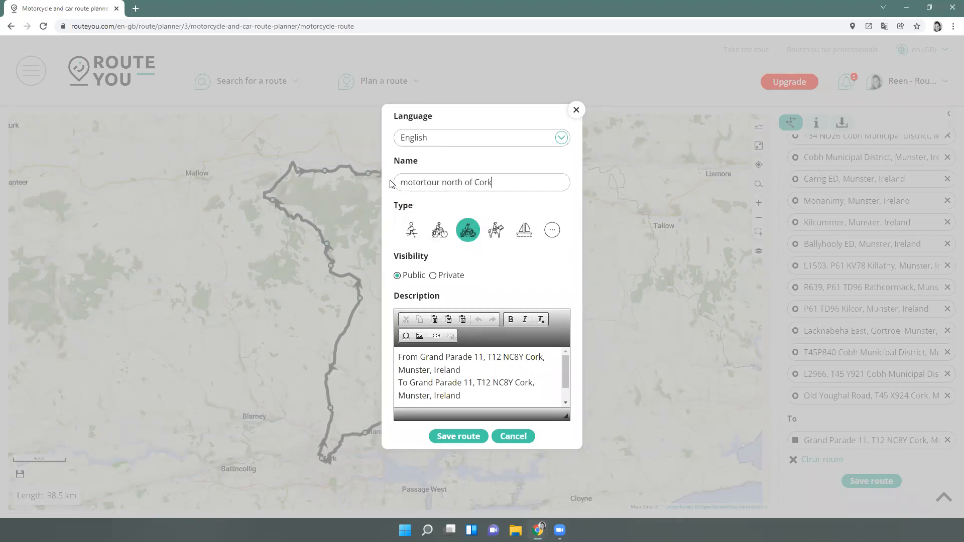
# Replace the default description with 'your own description...' and save the public motorcycle route
pyautogui.click(468, 234)
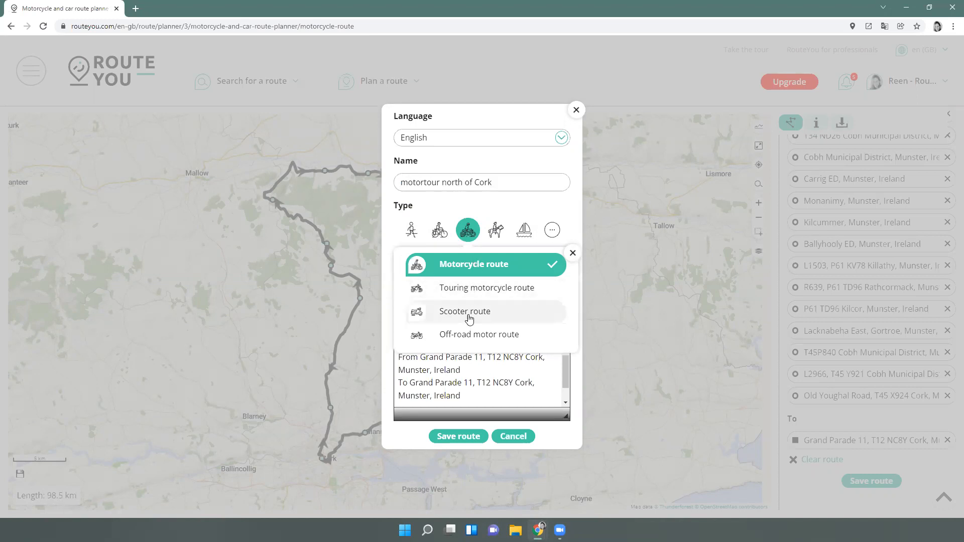
pyautogui.click(519, 287)
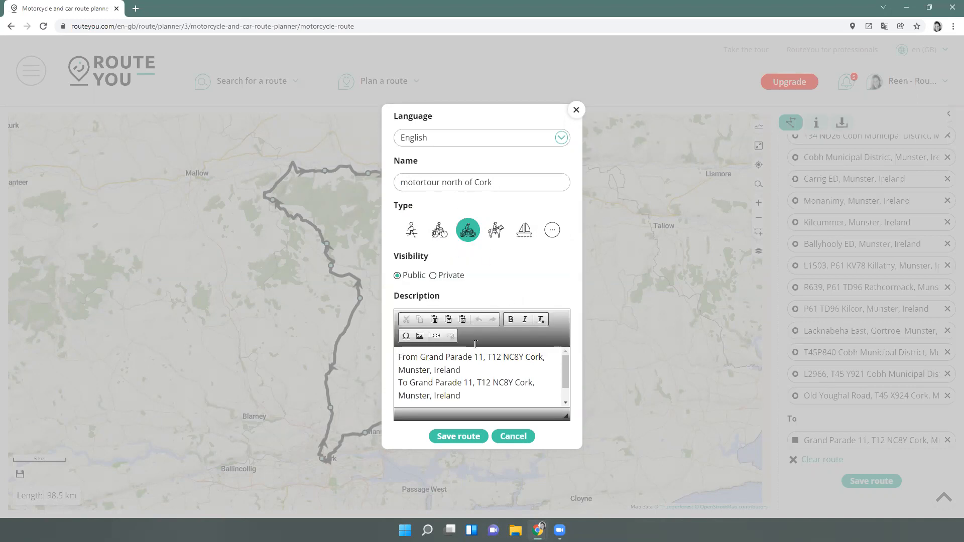
pyautogui.hotkey('ctrl', 'a')
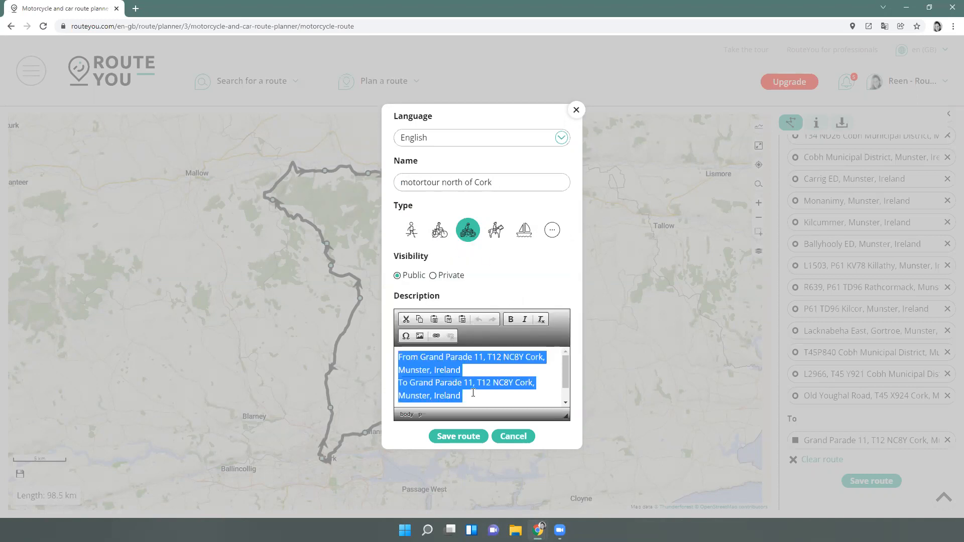
pyautogui.press('BackSpace')
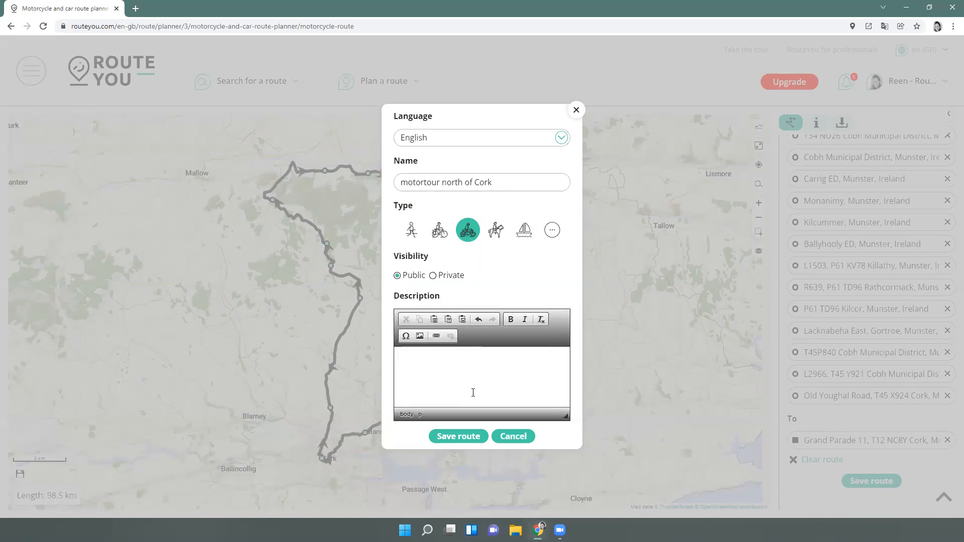
pyautogui.hotkey('ctrl', 'z')
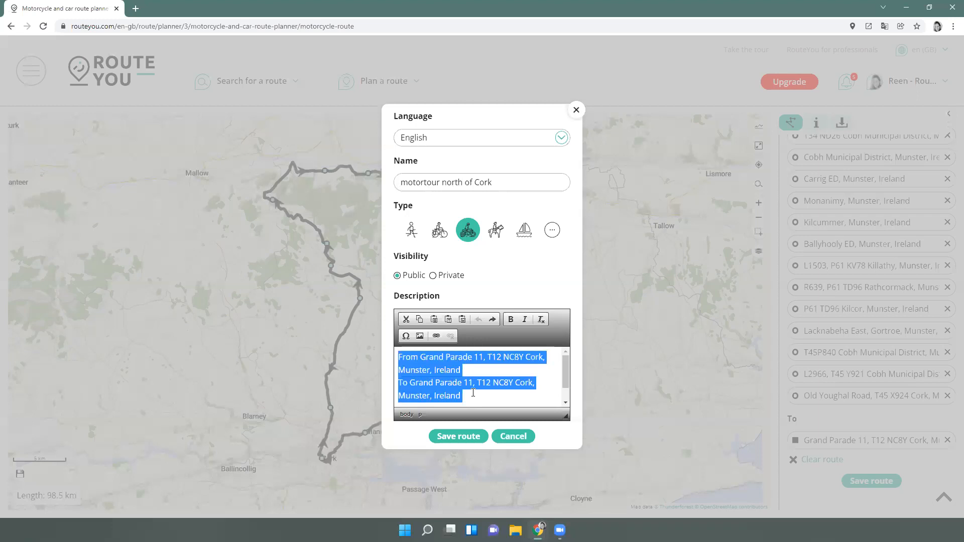
pyautogui.press('BackSpace')
pyautogui.write('m')
pyautogui.write('our own desc')
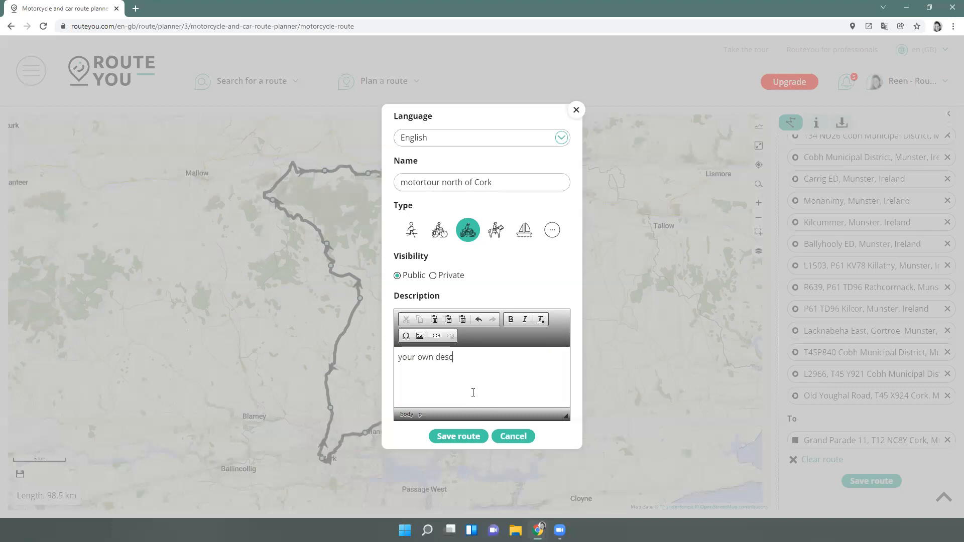
pyautogui.write('ription...')
pyautogui.click(473, 393)
pyautogui.click(450, 437)
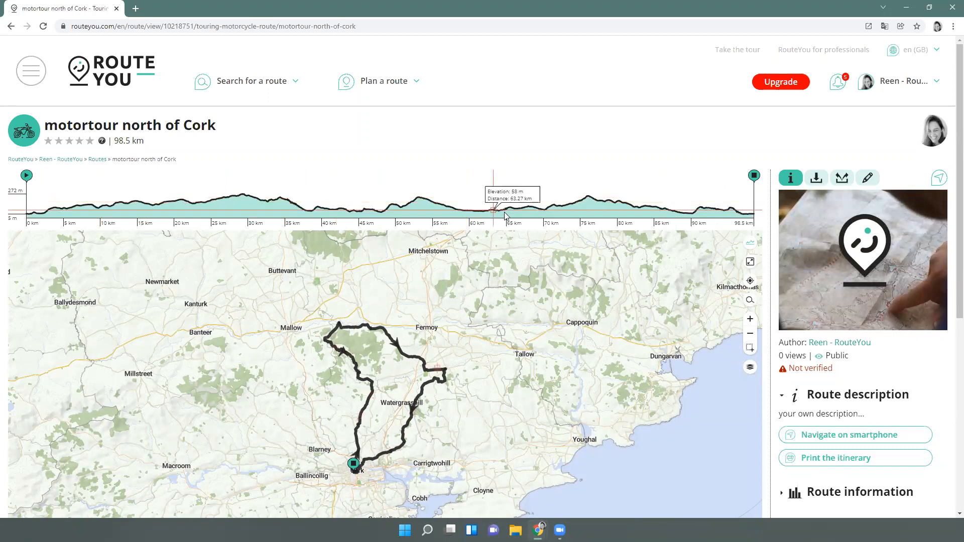
# Reload the route page under the Irish locale with the elevation profile hidden, showing places of interest
pyautogui.click(752, 246)
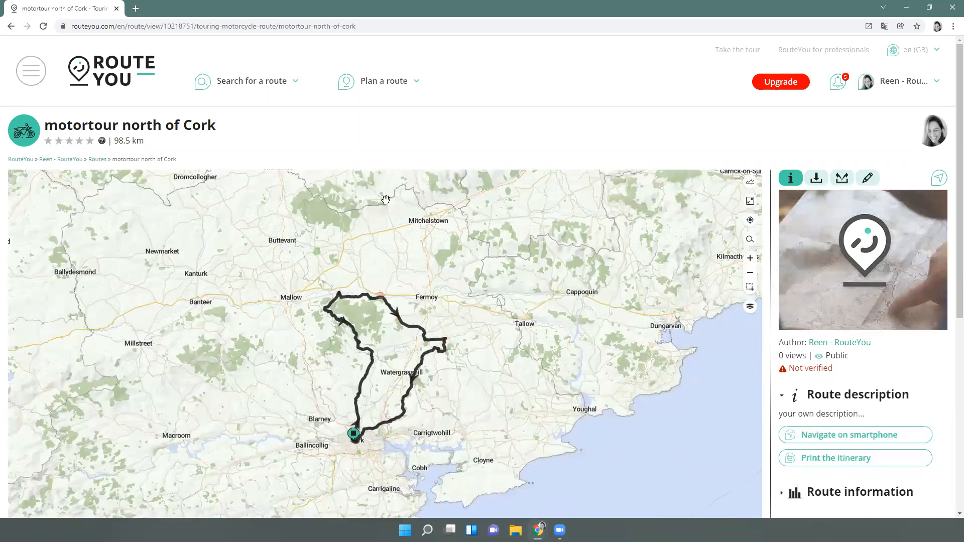
pyautogui.click(390, 27)
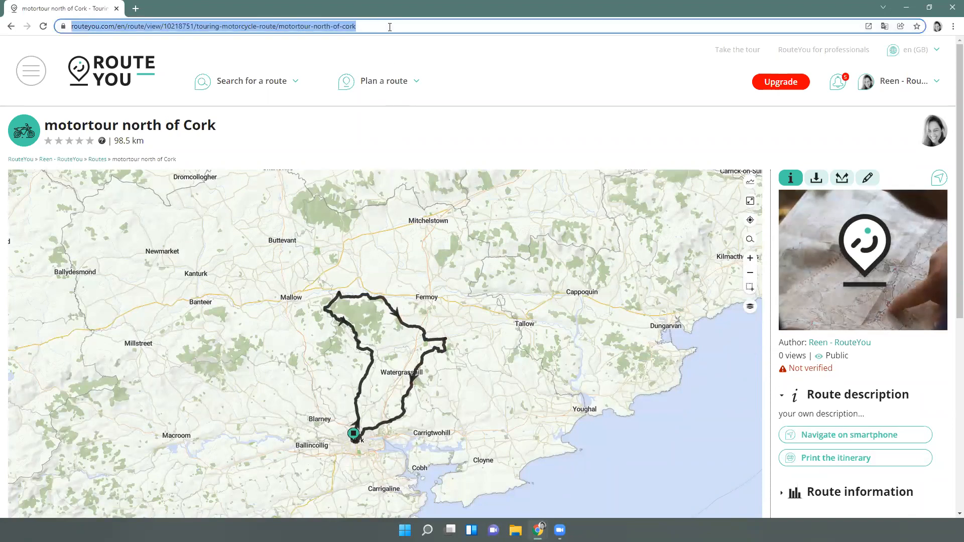
pyautogui.press('Return')
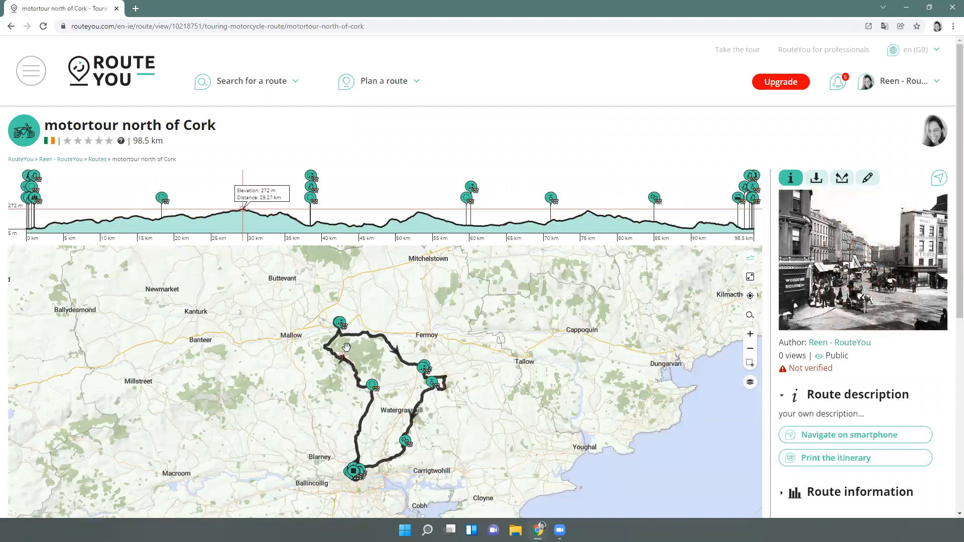
pyautogui.click(750, 258)
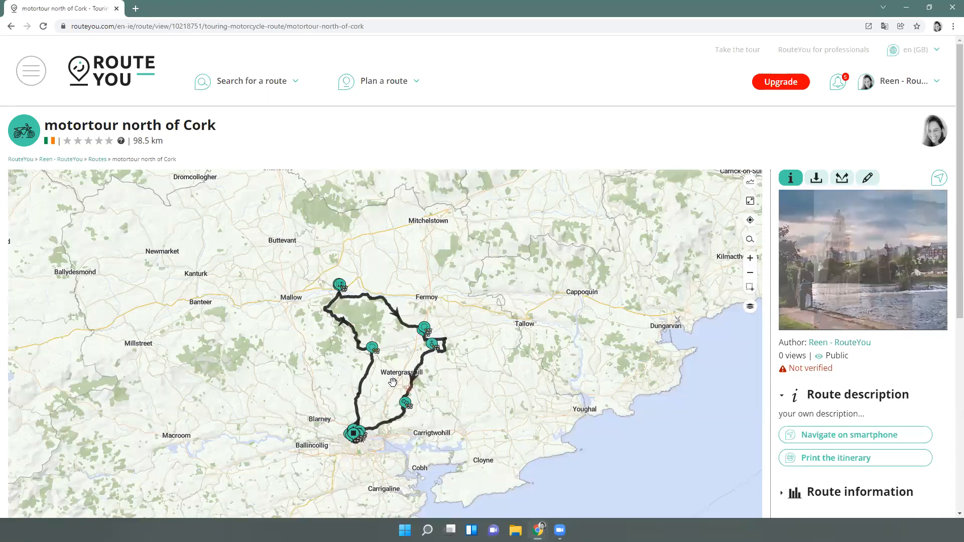
pyautogui.scroll(1, 393, 383)
pyautogui.scroll(1, 393, 383)
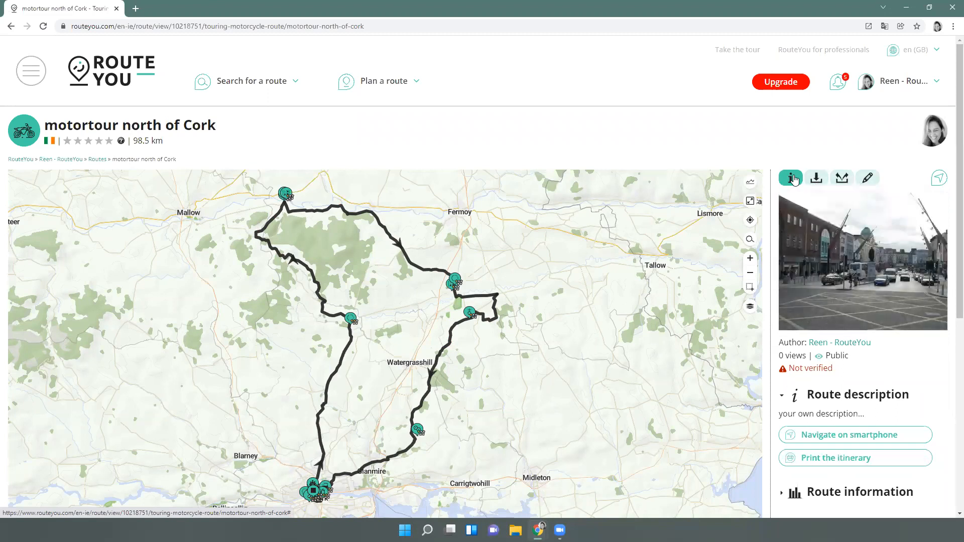
pyautogui.scroll(-1, 829, 300)
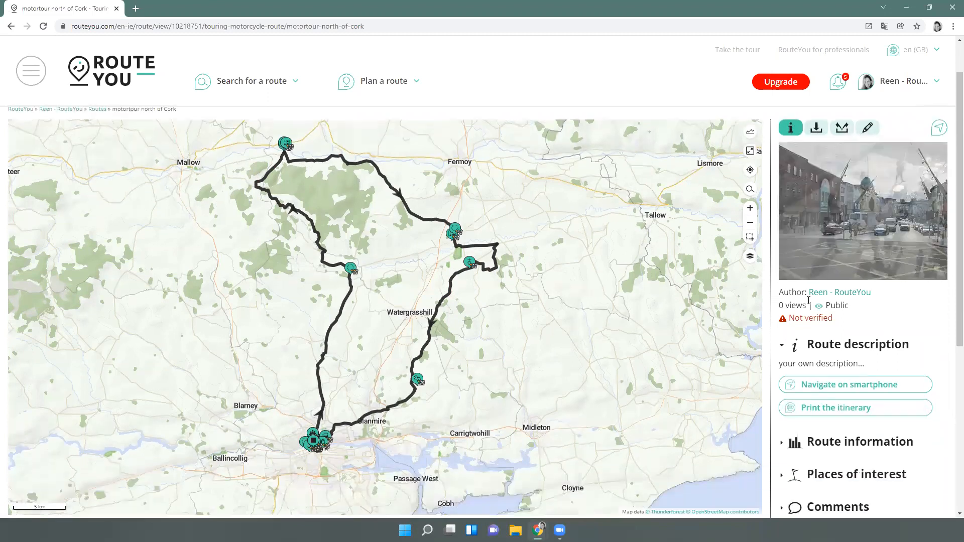
pyautogui.scroll(-1, 846, 319)
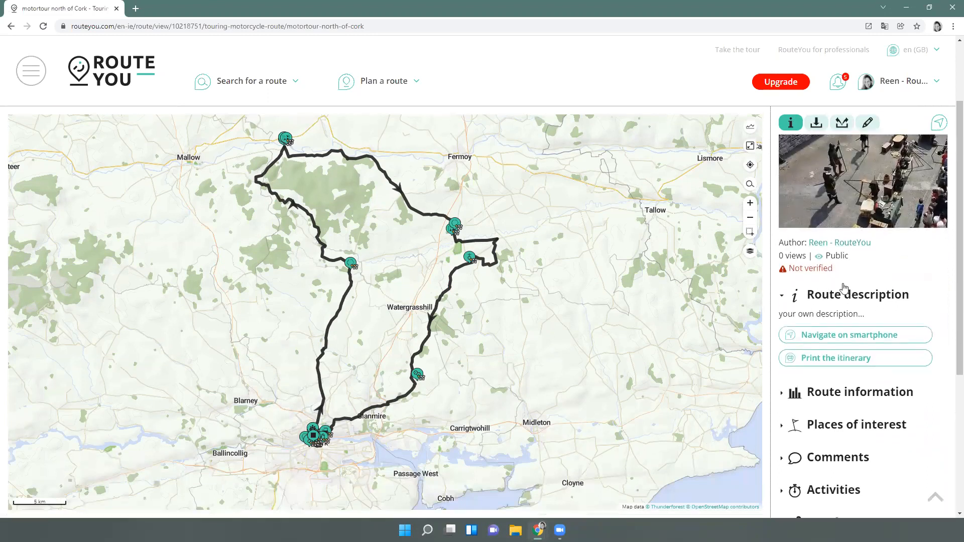
pyautogui.scroll(-1, 874, 294)
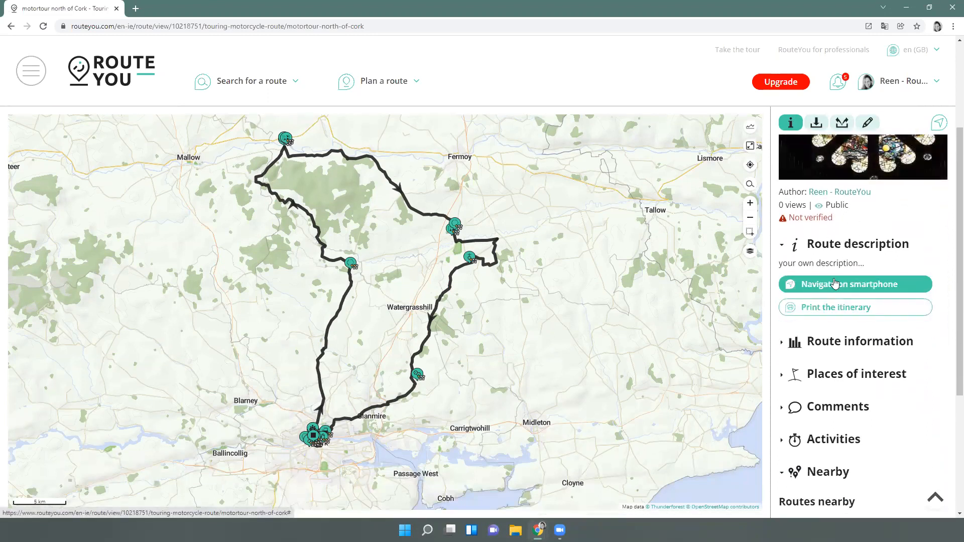
pyautogui.moveTo(779, 261); pyautogui.dragTo(872, 270)
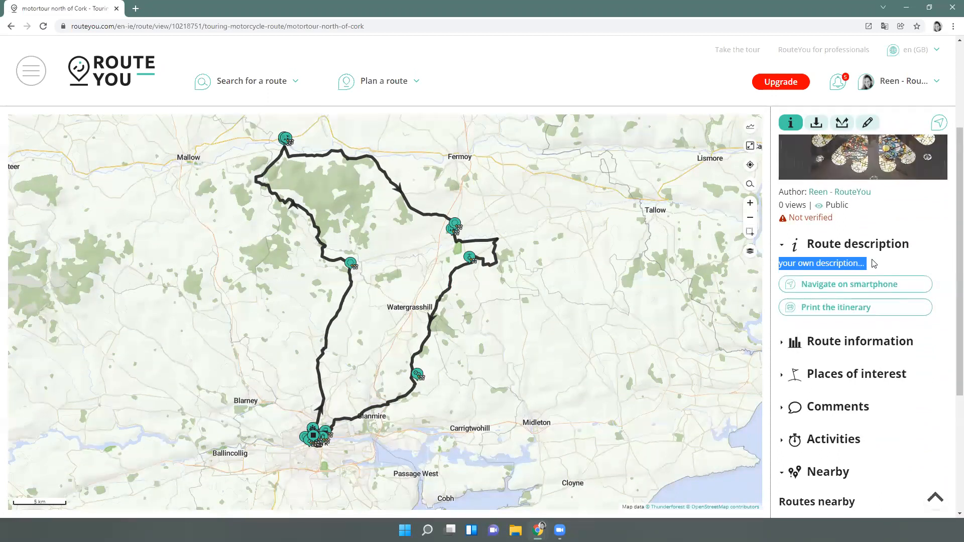
pyautogui.click(874, 266)
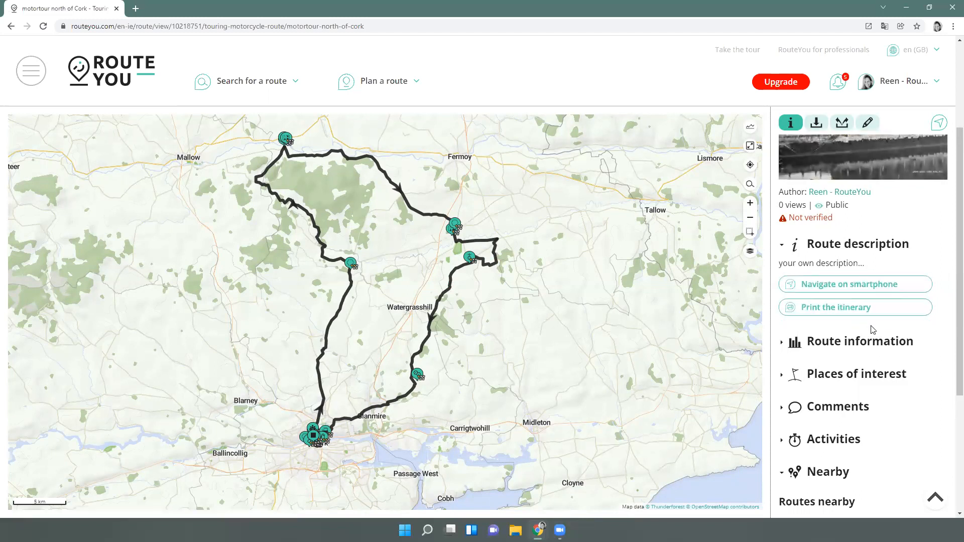
pyautogui.scroll(-1, 872, 328)
pyautogui.scroll(-2, 871, 329)
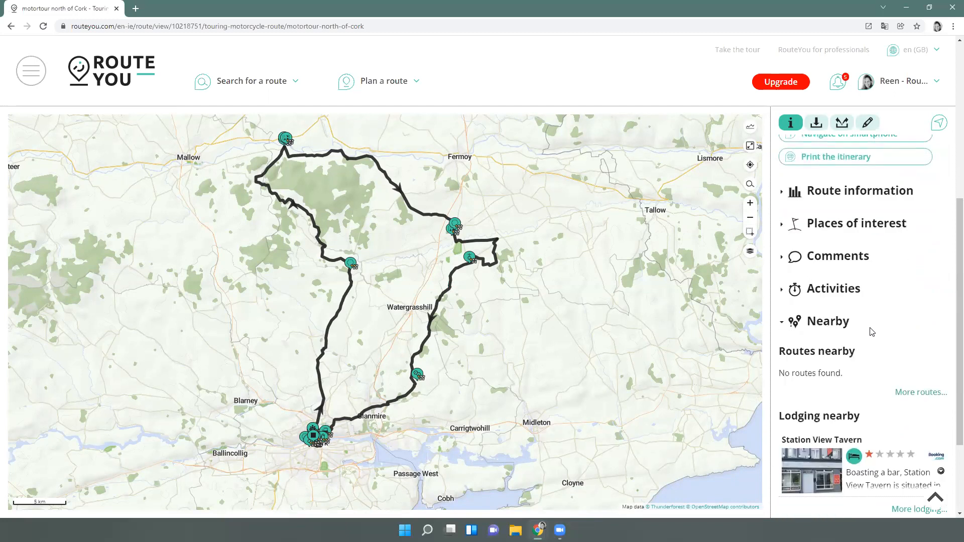
# Expand Route information to show the Cork addresses, loop-shaped paved characteristics and difficulty 40/100
pyautogui.click(782, 193)
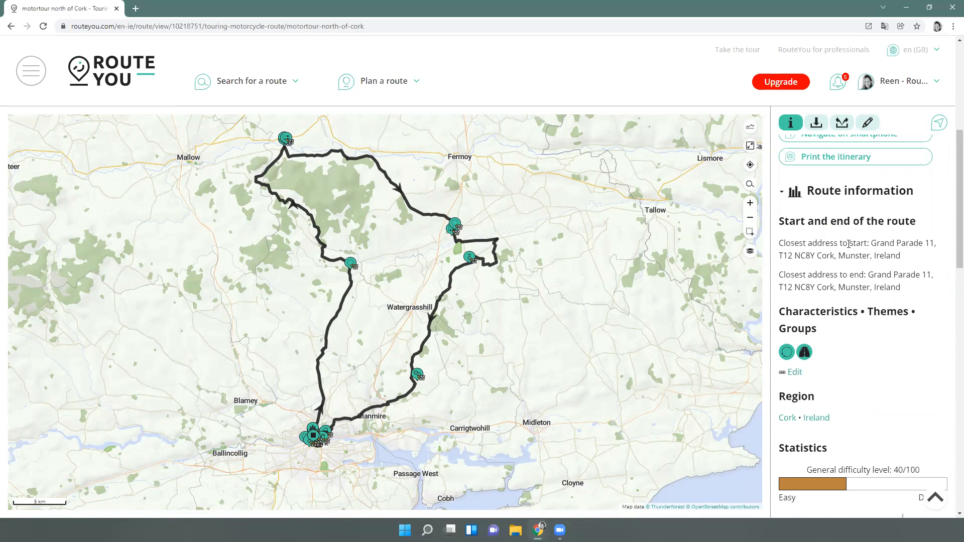
pyautogui.scroll(-1, 864, 286)
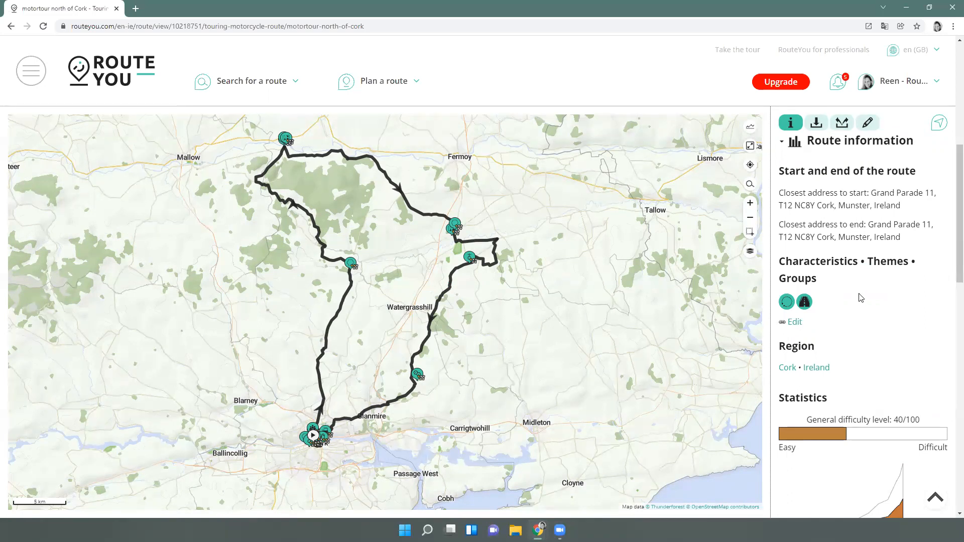
pyautogui.moveTo(792, 305)
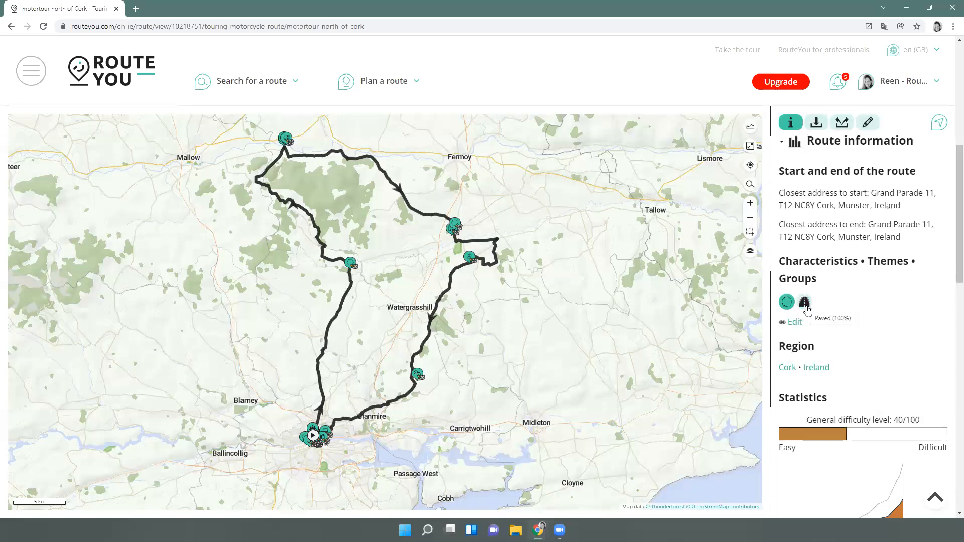
# Tag the route Adventurous, Autumn recommended and Motorcycle friendly in the Classify dialog
pyautogui.click(796, 323)
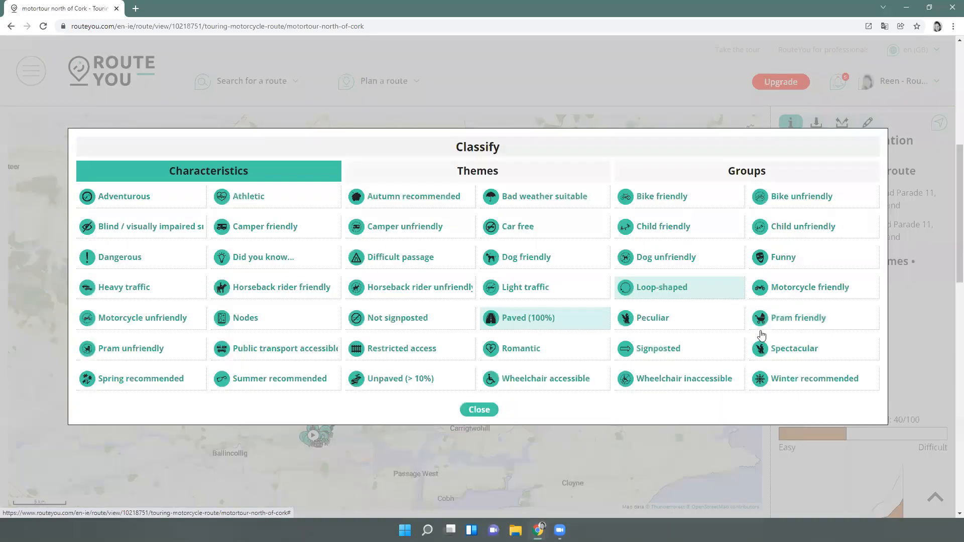
pyautogui.click(165, 203)
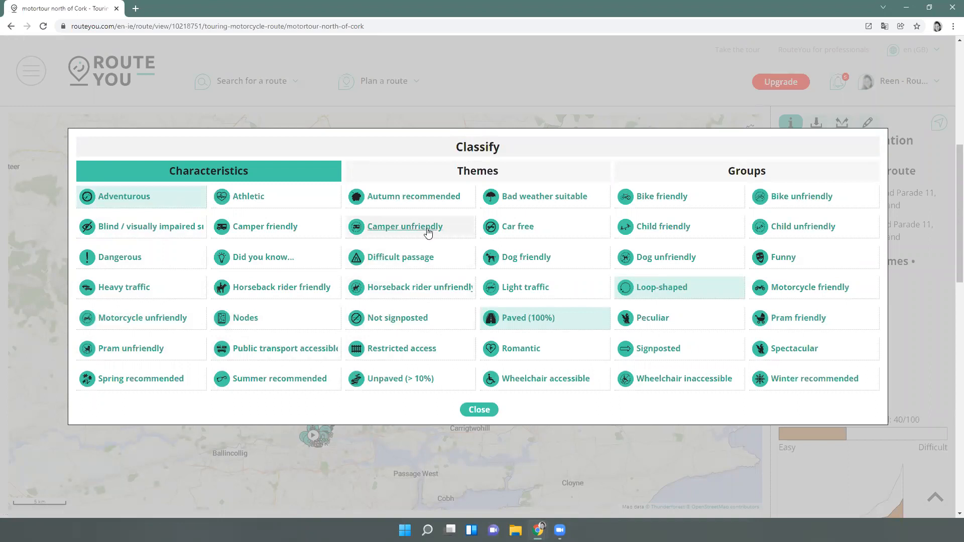
pyautogui.click(439, 200)
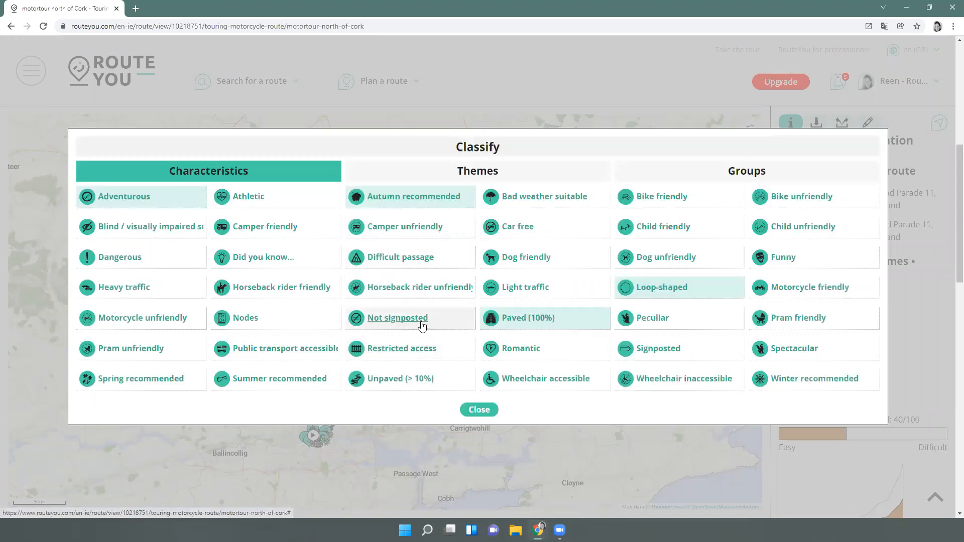
pyautogui.click(790, 287)
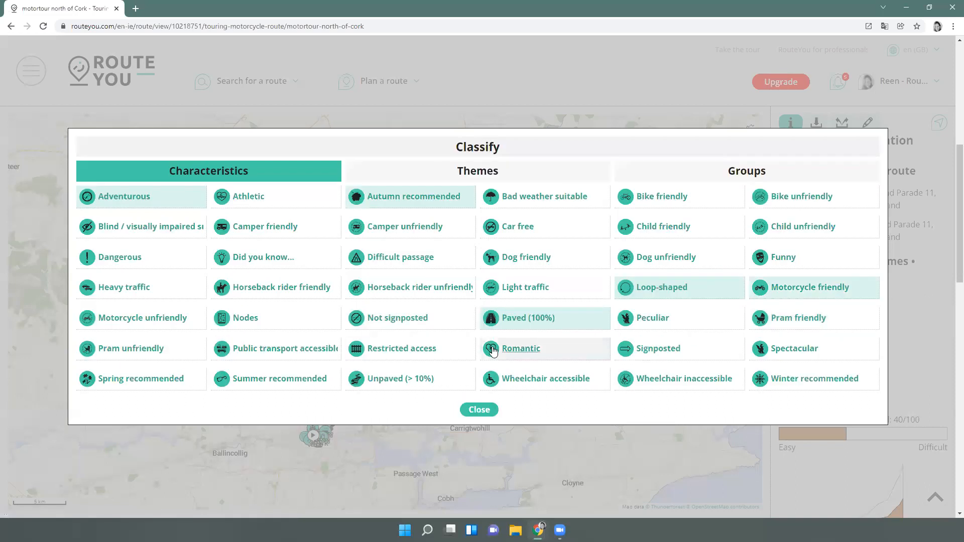
pyautogui.click(460, 172)
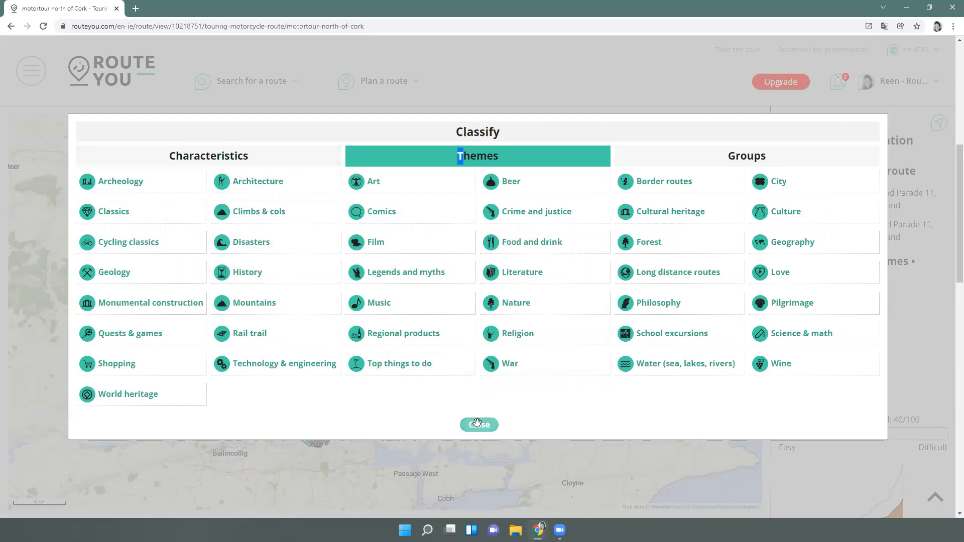
pyautogui.click(479, 426)
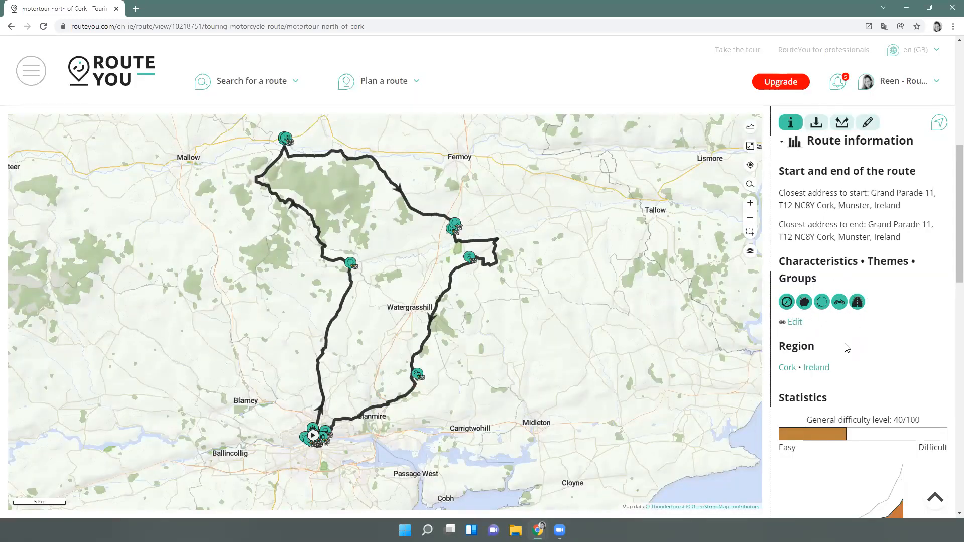
pyautogui.scroll(-1, 846, 346)
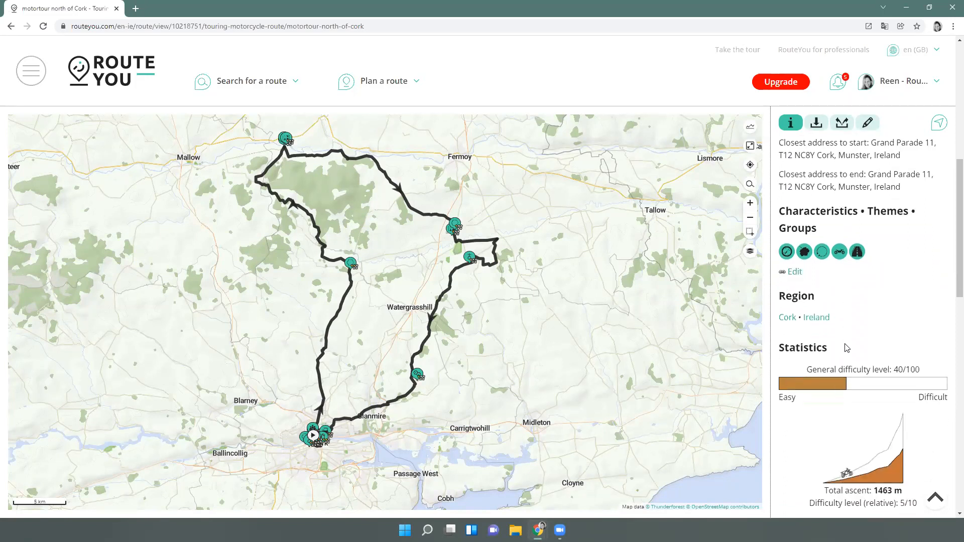
pyautogui.scroll(-1, 823, 281)
pyautogui.scroll(-1, 813, 292)
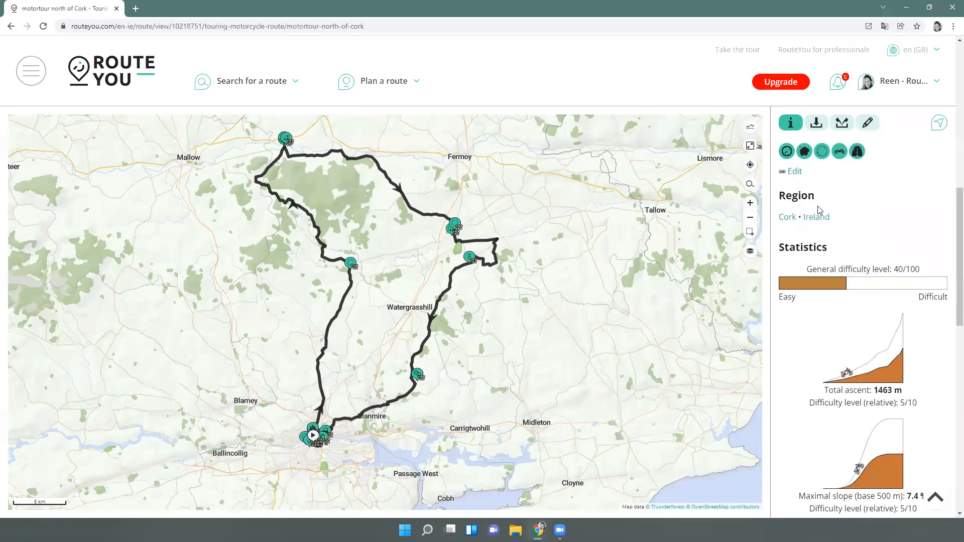
pyautogui.scroll(-1, 619, 318)
pyautogui.moveTo(643, 270); pyautogui.dragTo(575, 266)
pyautogui.scroll(-1, 900, 259)
pyautogui.scroll(-2, 900, 259)
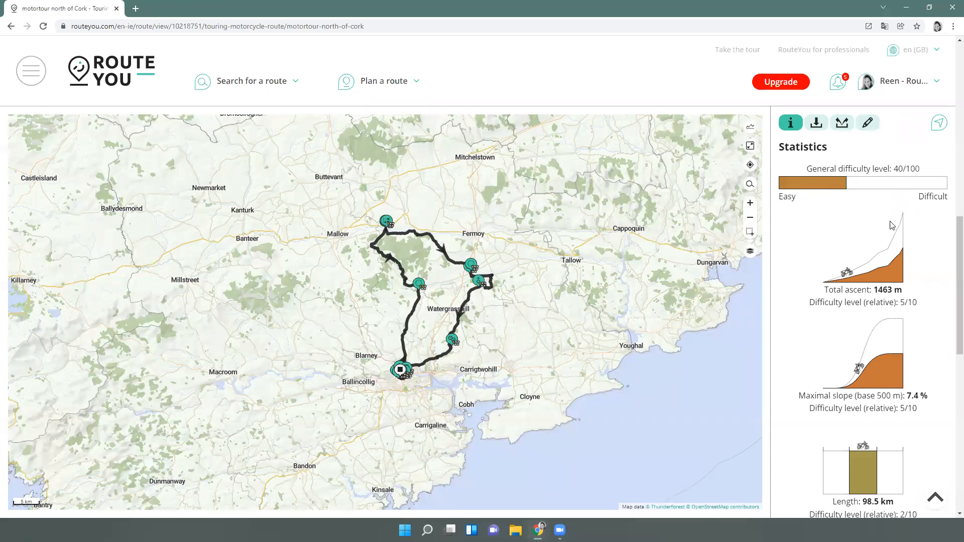
pyautogui.scroll(-1, 889, 221)
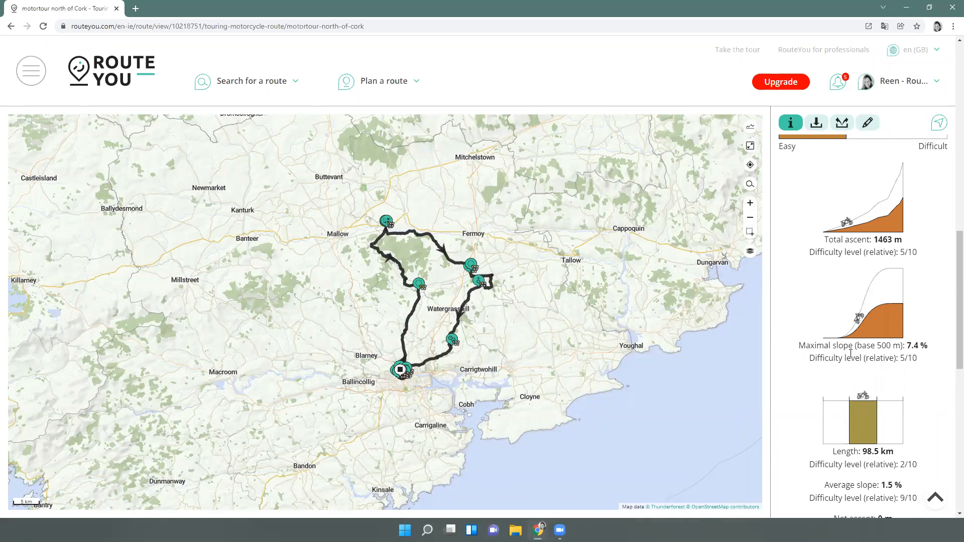
pyautogui.scroll(-1, 862, 332)
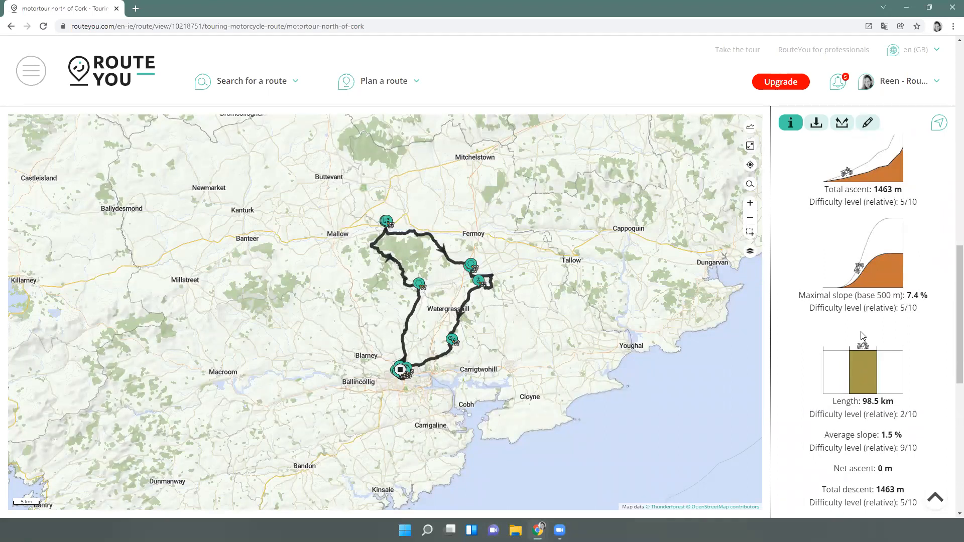
pyautogui.scroll(-1, 911, 384)
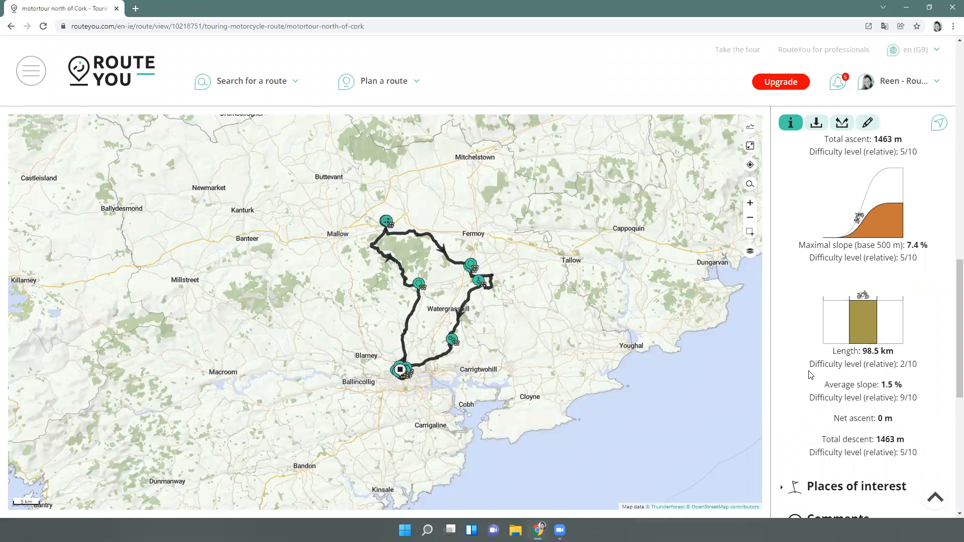
pyautogui.scroll(-1, 932, 385)
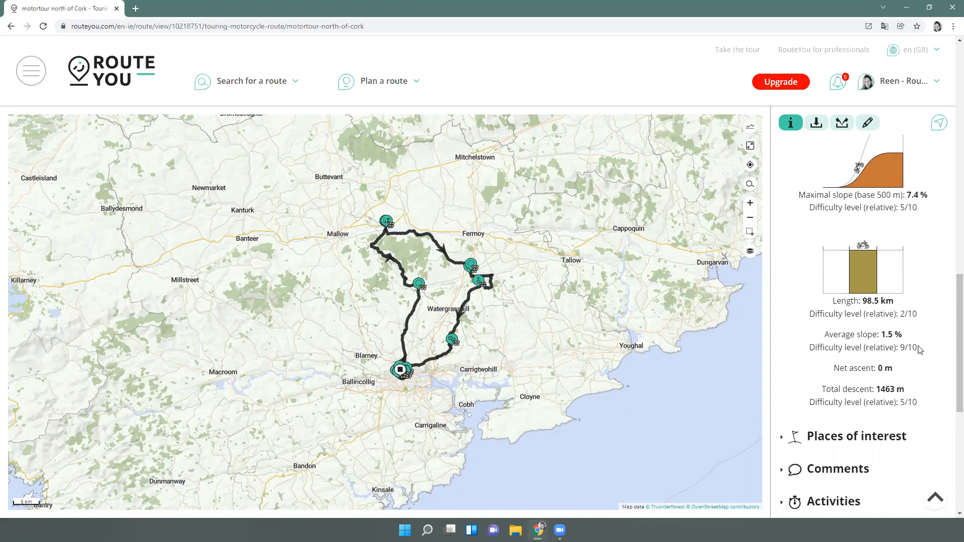
pyautogui.scroll(-2, 914, 359)
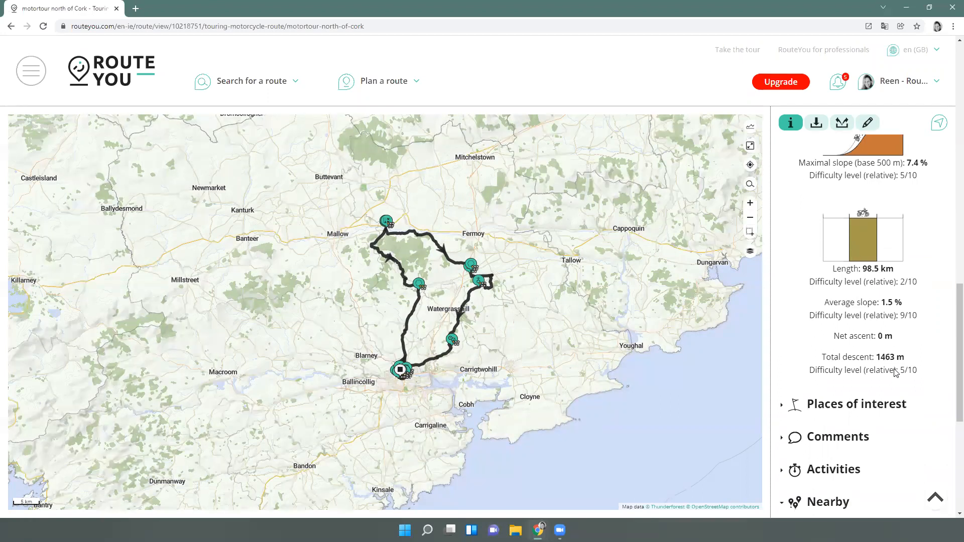
# Browse the places of interest and comments sections, then bring up the Download • Print panel
pyautogui.click(802, 342)
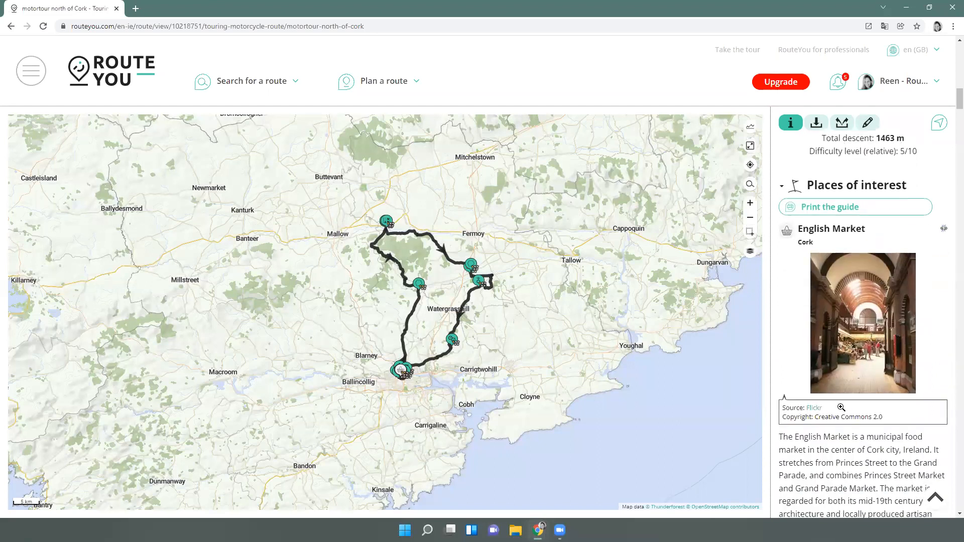
pyautogui.click(782, 191)
pyautogui.click(904, 225)
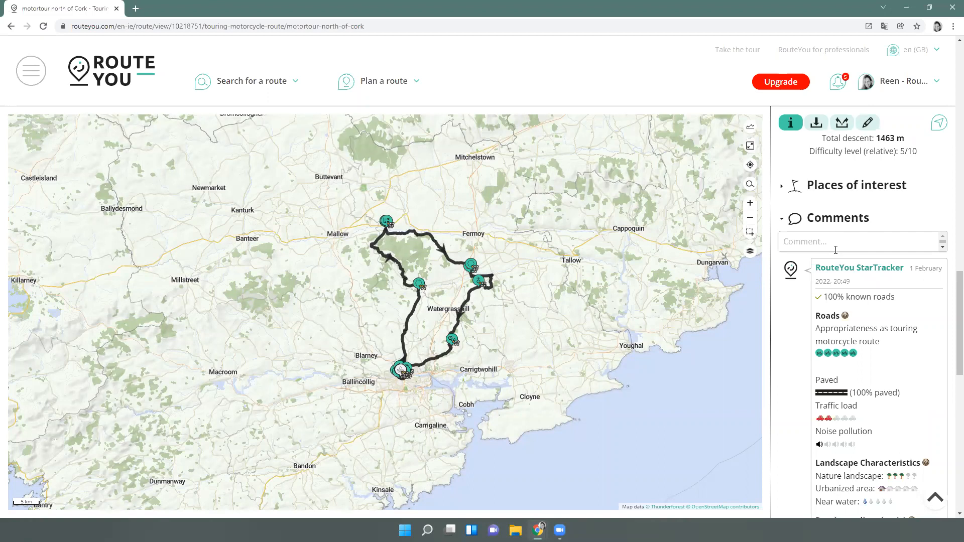
pyautogui.scroll(-1, 859, 279)
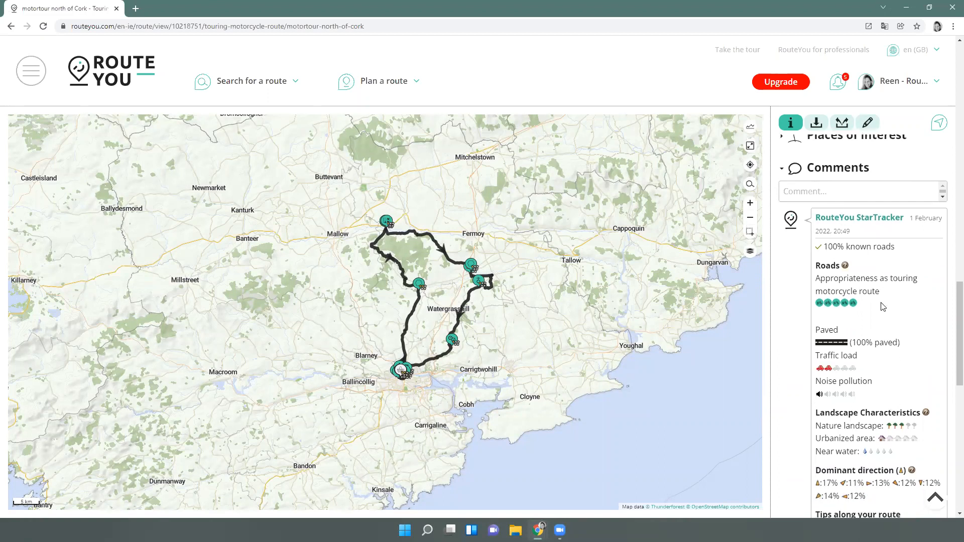
pyautogui.scroll(-1, 883, 307)
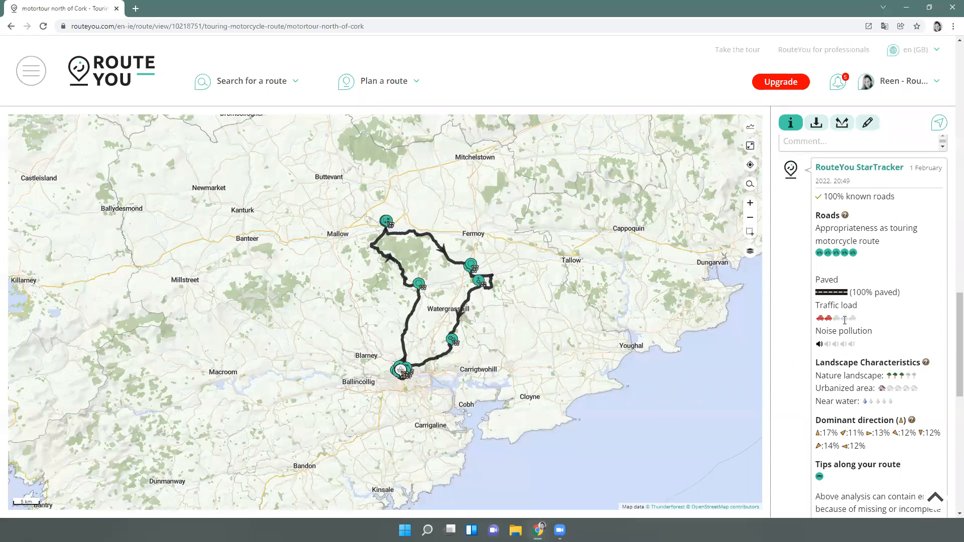
pyautogui.scroll(-1, 844, 320)
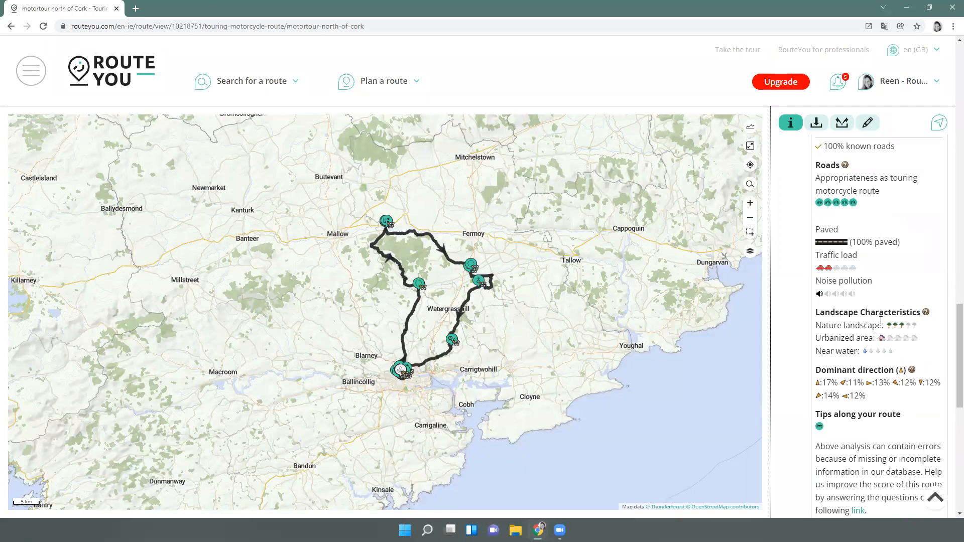
pyautogui.scroll(-1, 881, 320)
pyautogui.scroll(7, 881, 322)
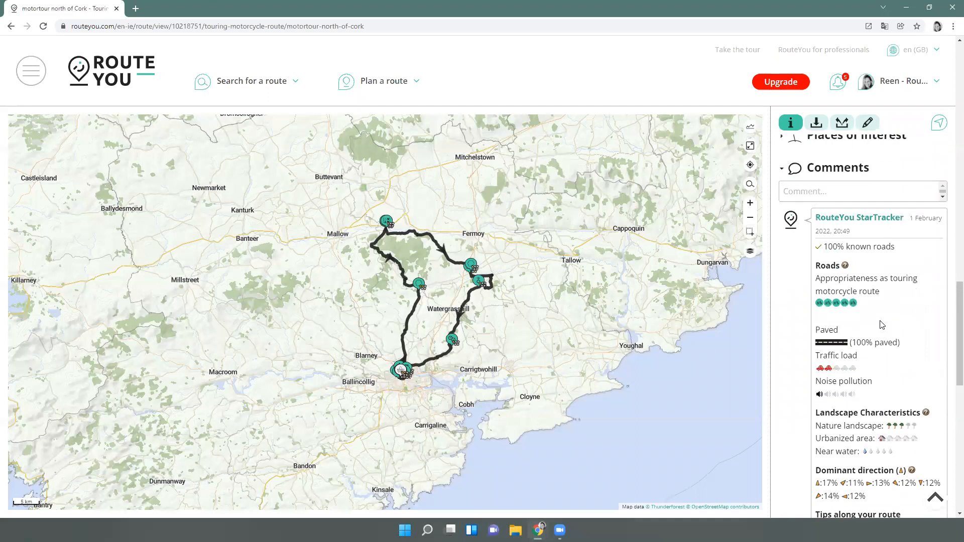
pyautogui.scroll(6, 882, 325)
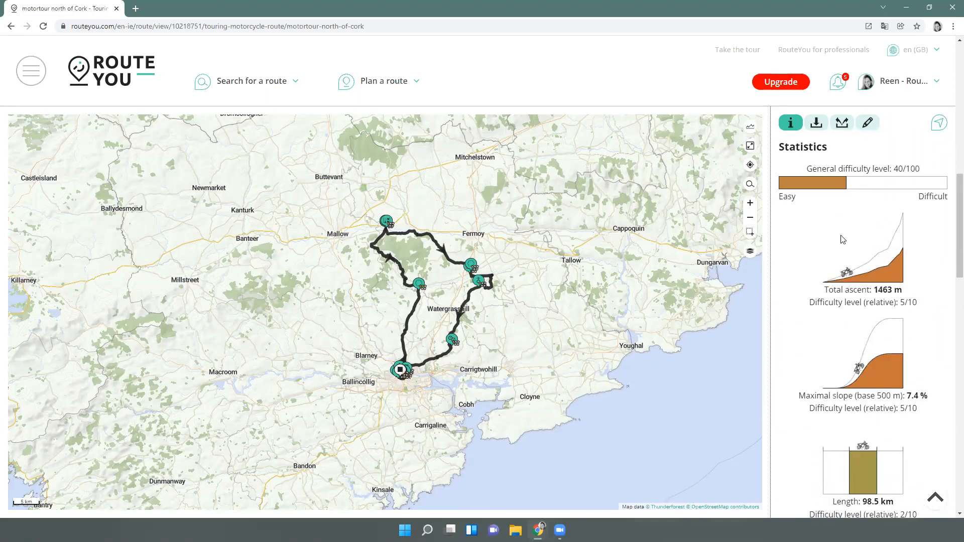
pyautogui.click(819, 128)
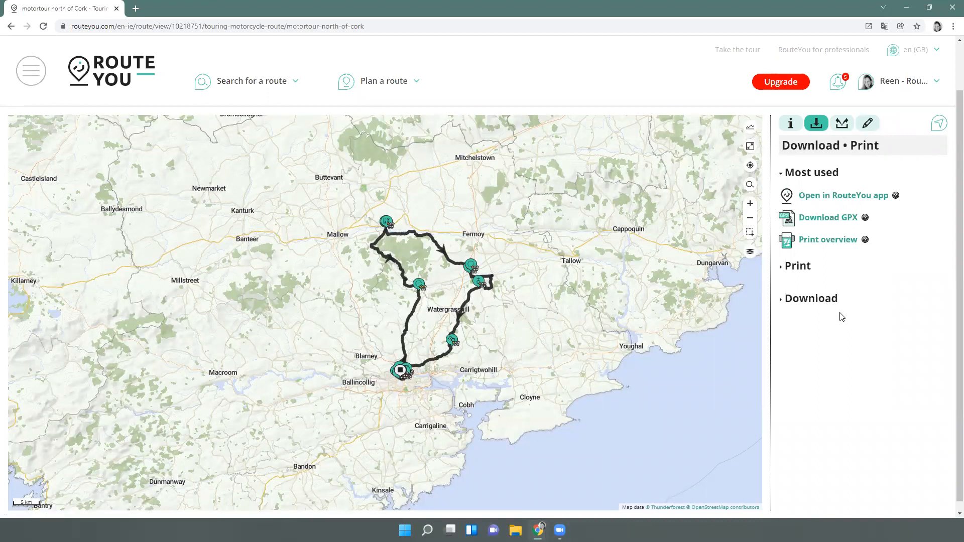
# Download the route's offline data to 100%, then list the Overview, Roadbook and Guide print options
pyautogui.click(833, 199)
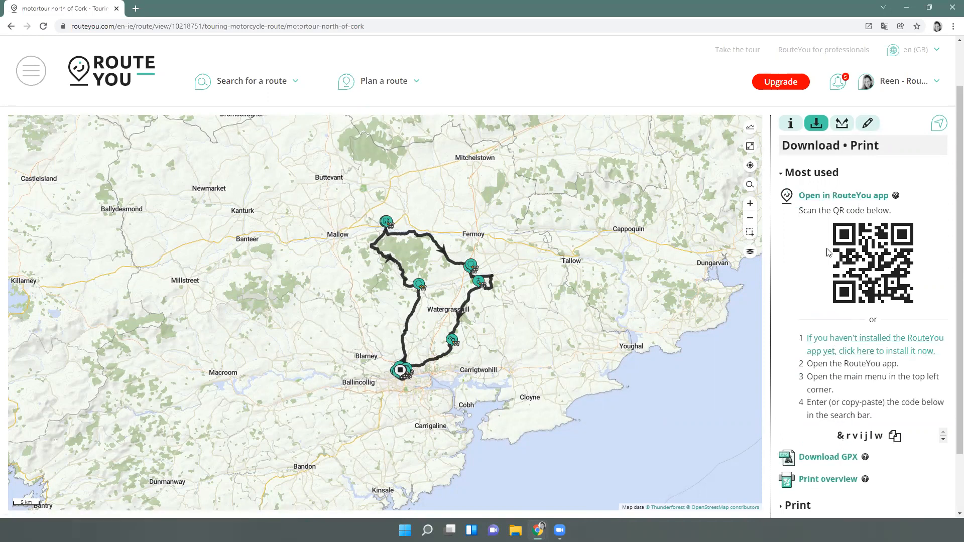
pyautogui.click(820, 200)
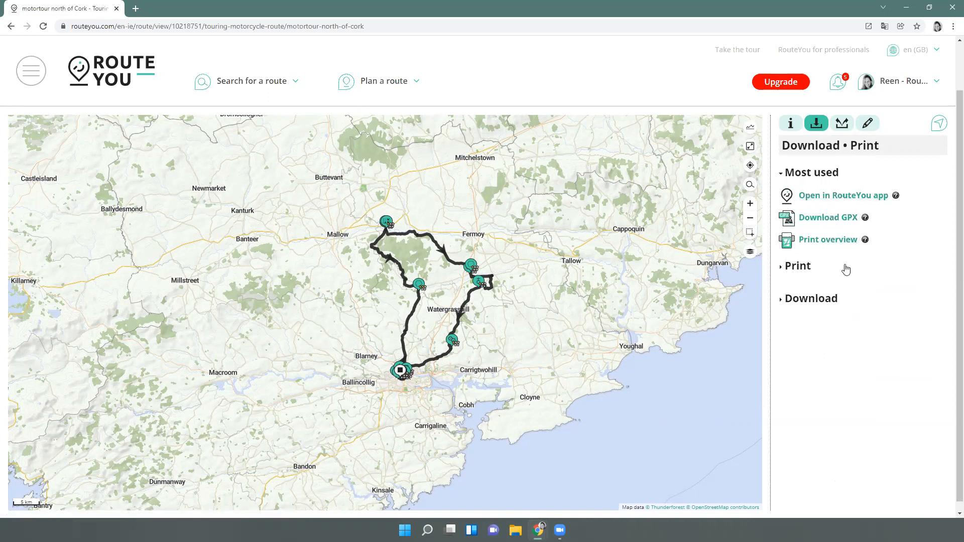
pyautogui.click(792, 301)
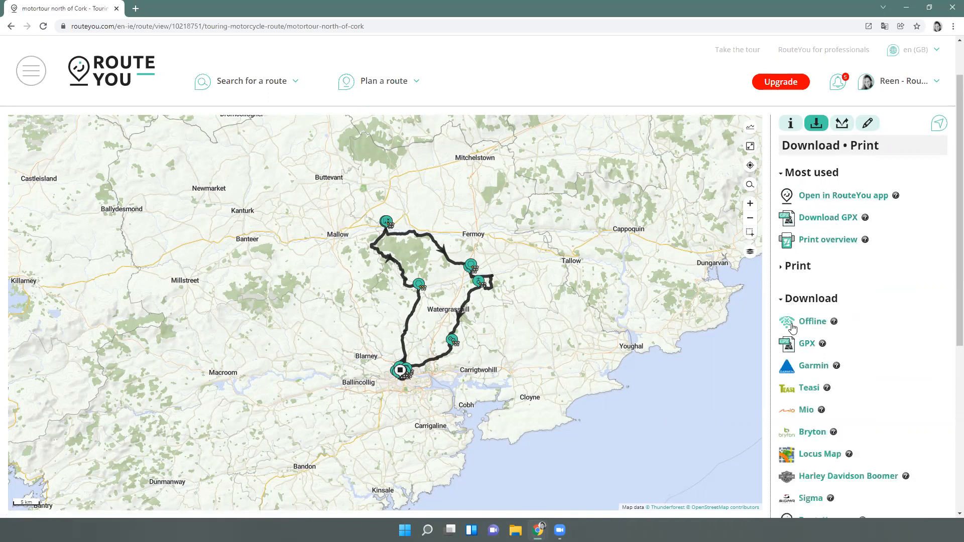
pyautogui.scroll(-1, 806, 284)
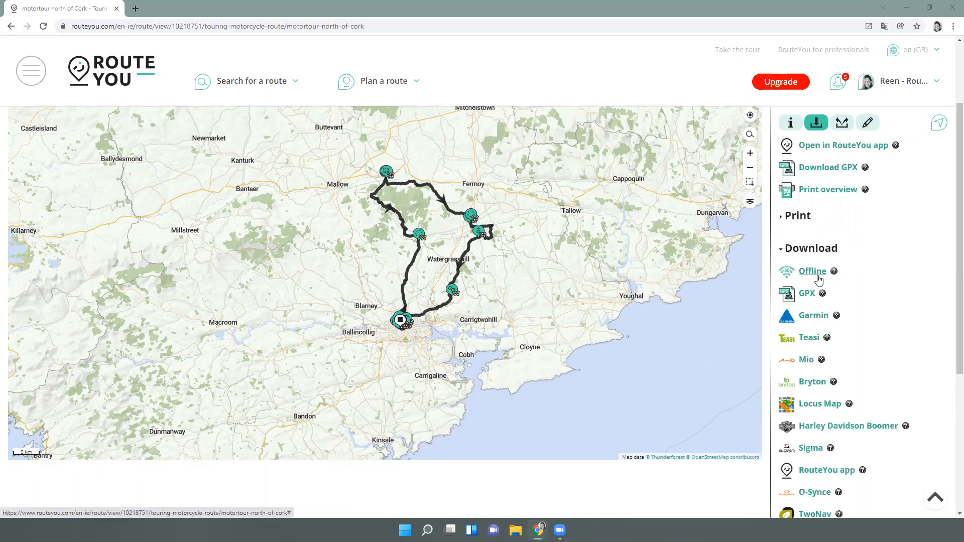
pyautogui.click(819, 280)
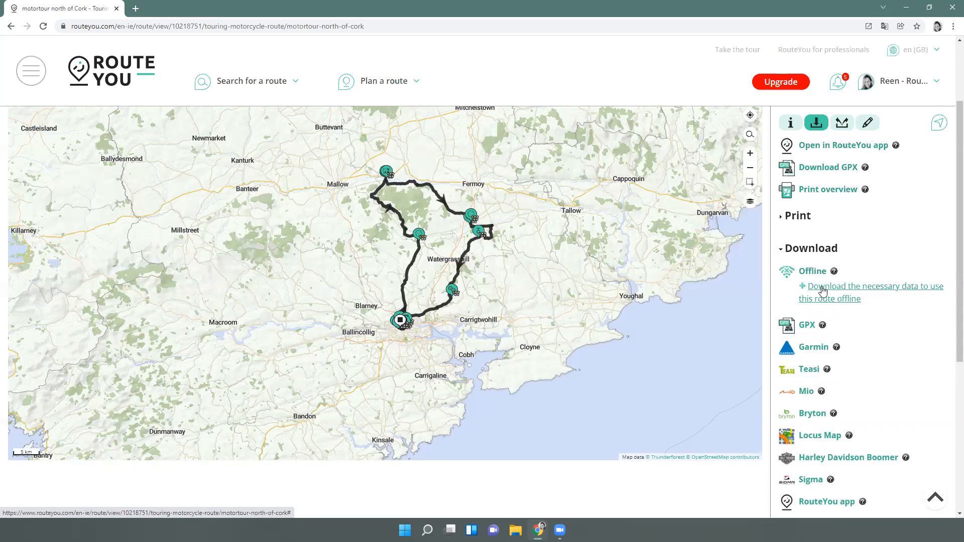
pyautogui.click(838, 291)
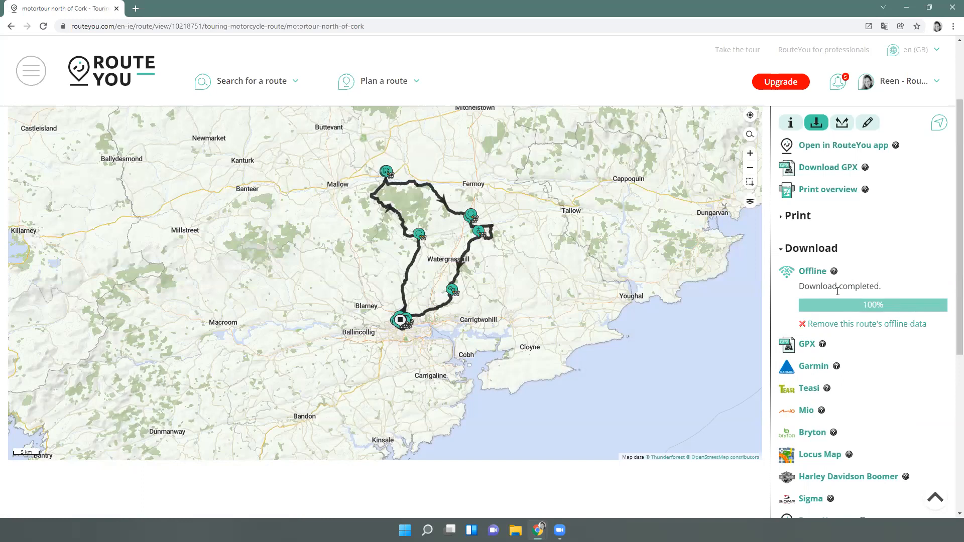
pyautogui.click(781, 251)
pyautogui.click(787, 265)
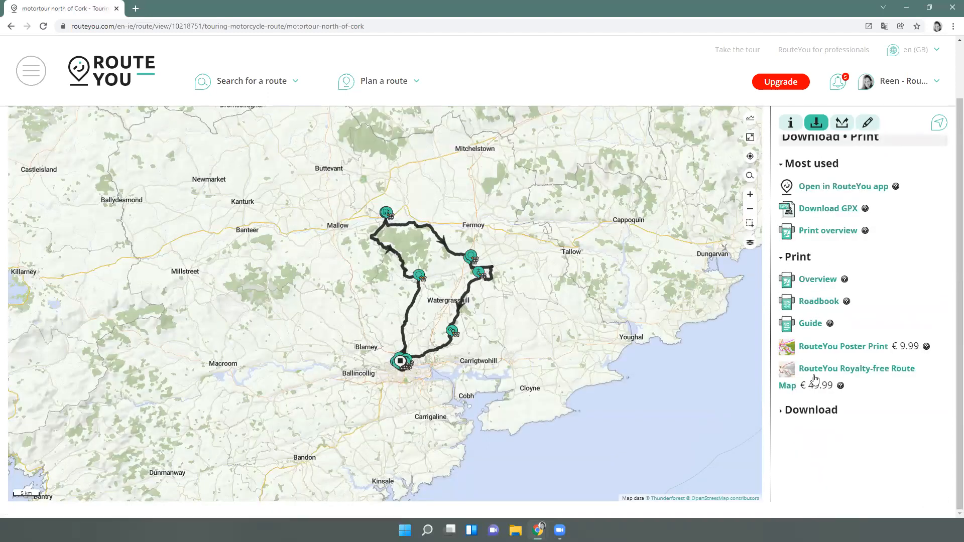
# Generate the A4 portrait overview PDF, preview it fitted to page, then close it
pyautogui.click(818, 279)
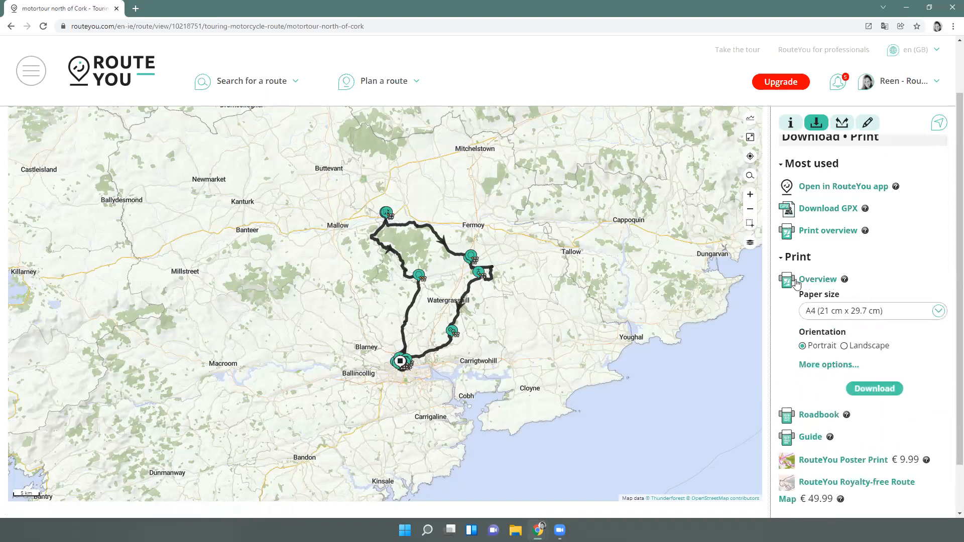
pyautogui.click(873, 391)
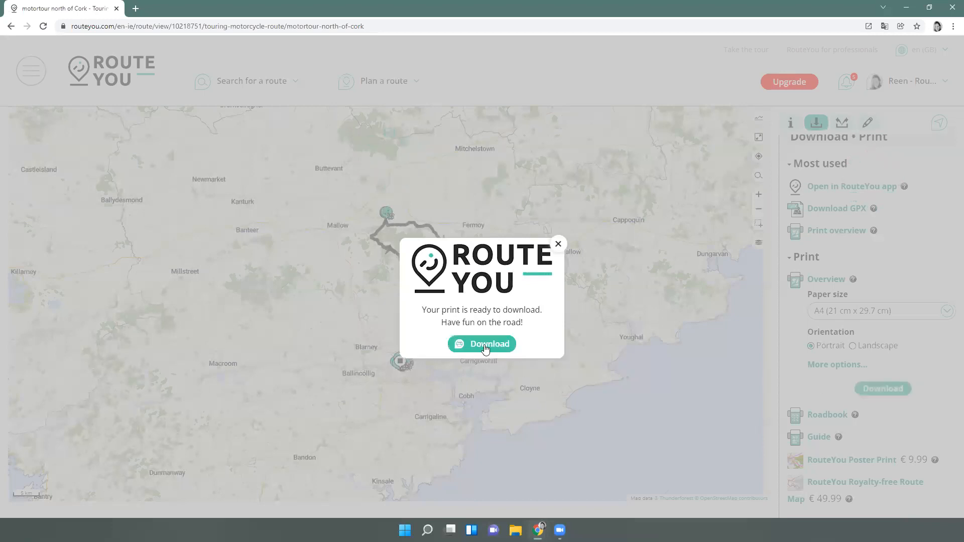
pyautogui.click(485, 346)
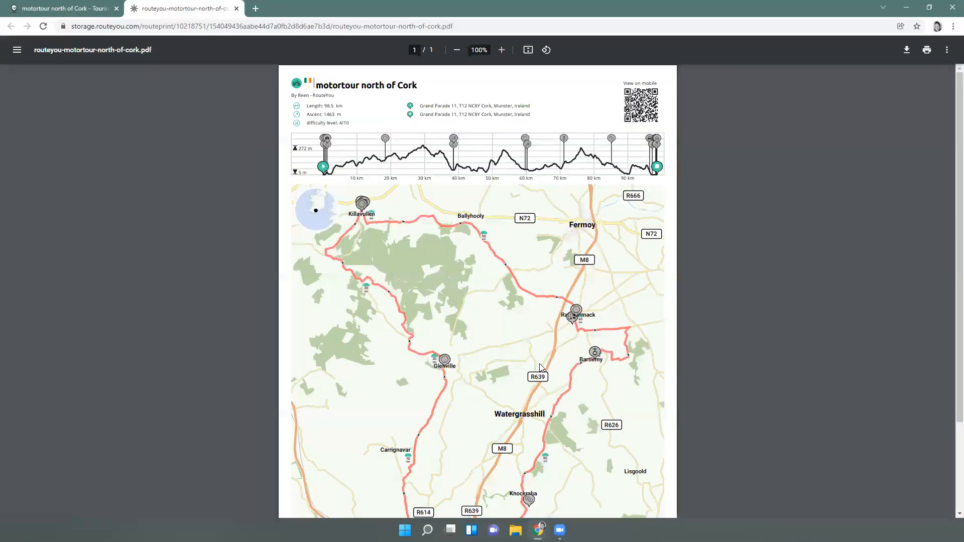
pyautogui.scroll(-3, 540, 328)
pyautogui.click(528, 50)
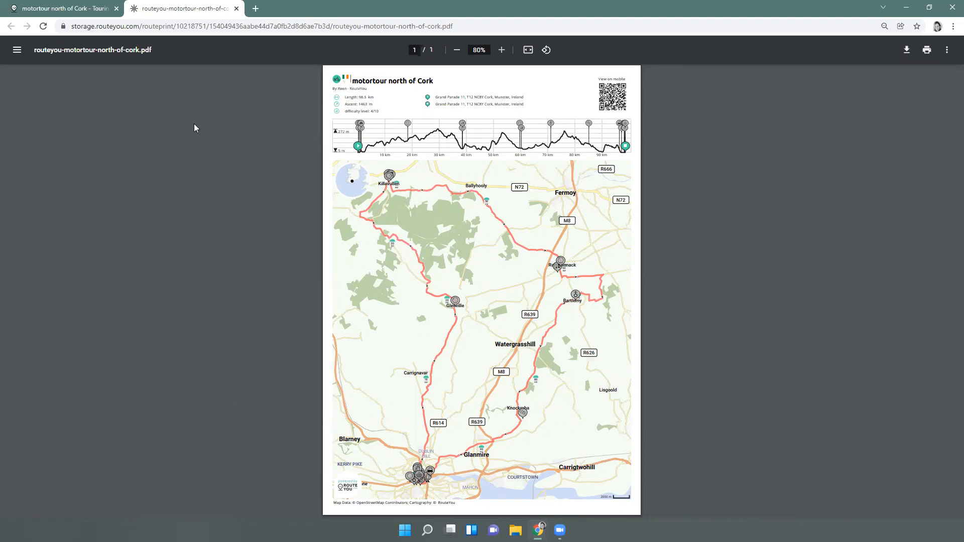
pyautogui.click(236, 8)
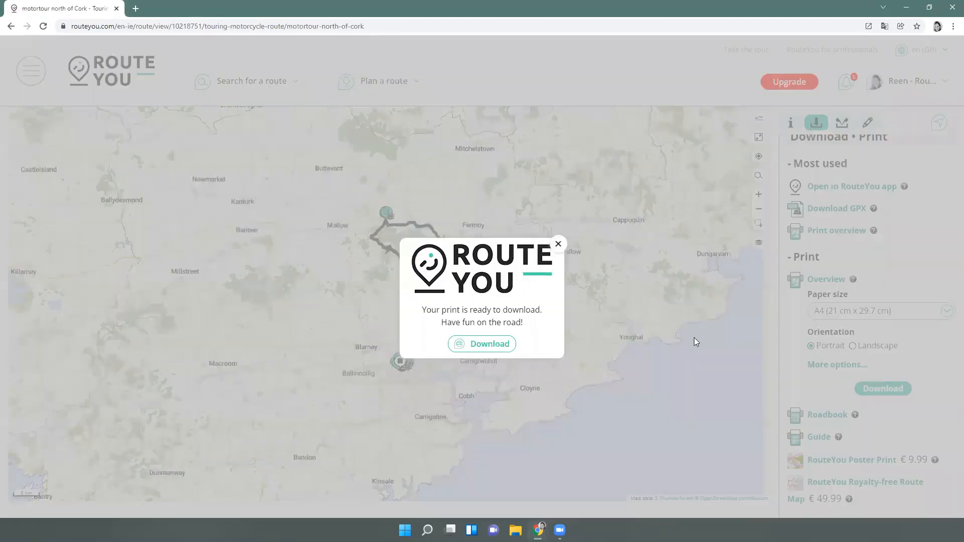
pyautogui.click(556, 245)
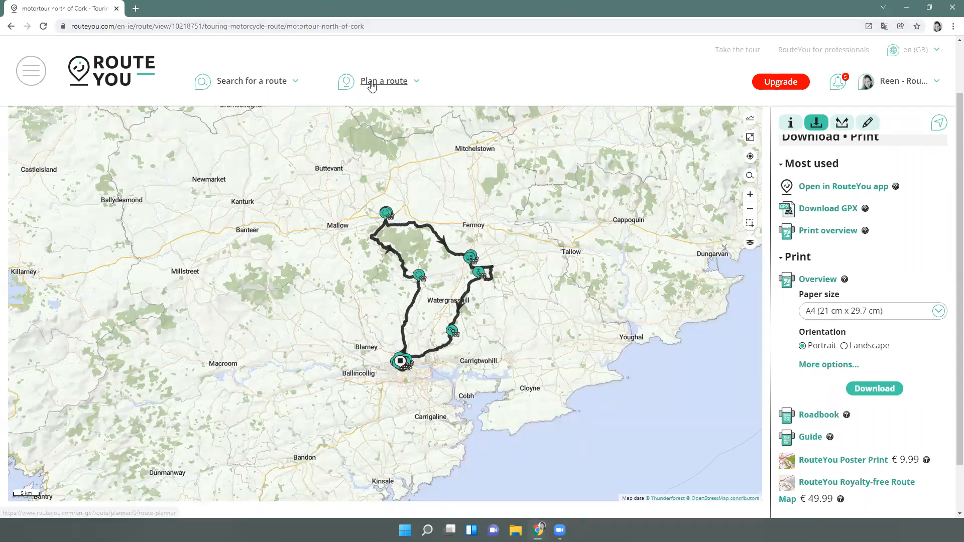
# Start a new route plan and set its type to Walking route
pyautogui.moveTo(368, 84)
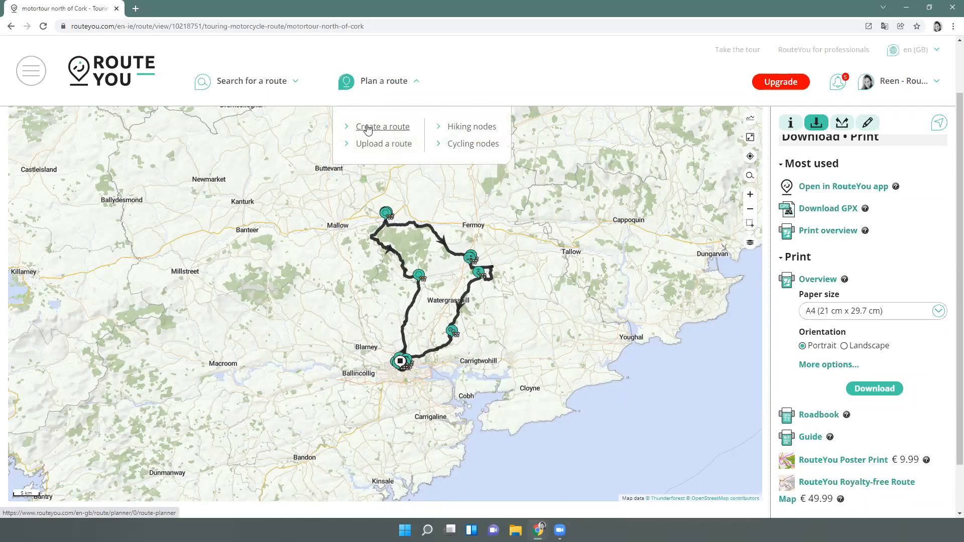
pyautogui.click(368, 128)
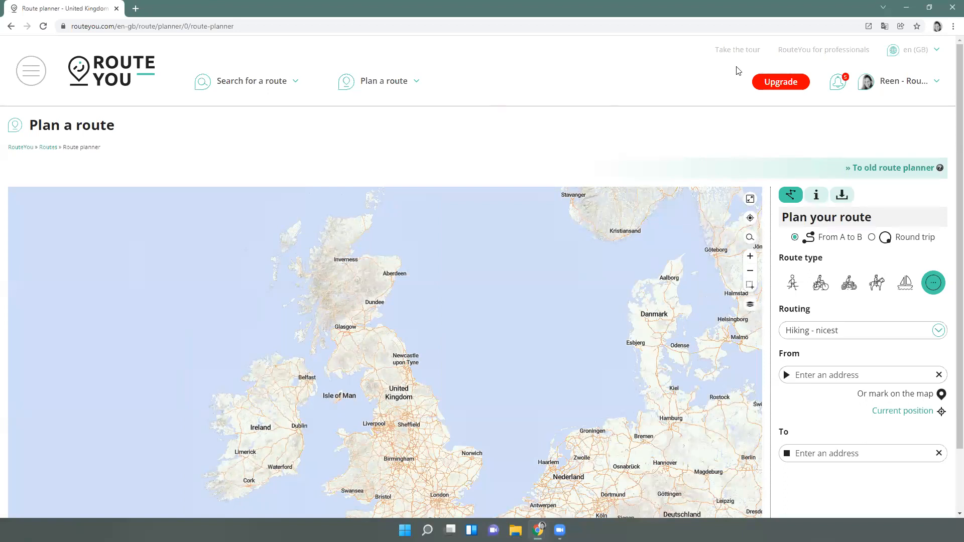
pyautogui.scroll(-2, 813, 206)
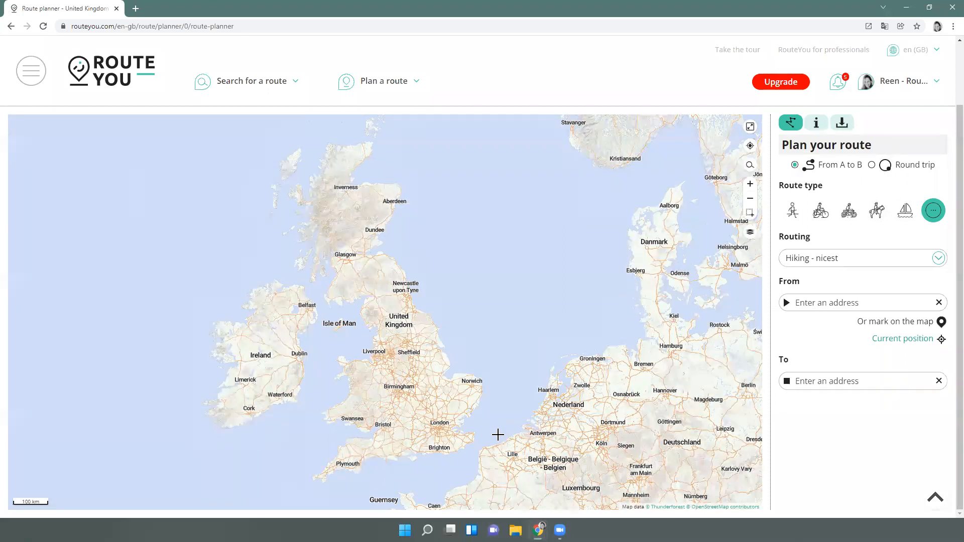
pyautogui.moveTo(499, 417); pyautogui.dragTo(461, 228)
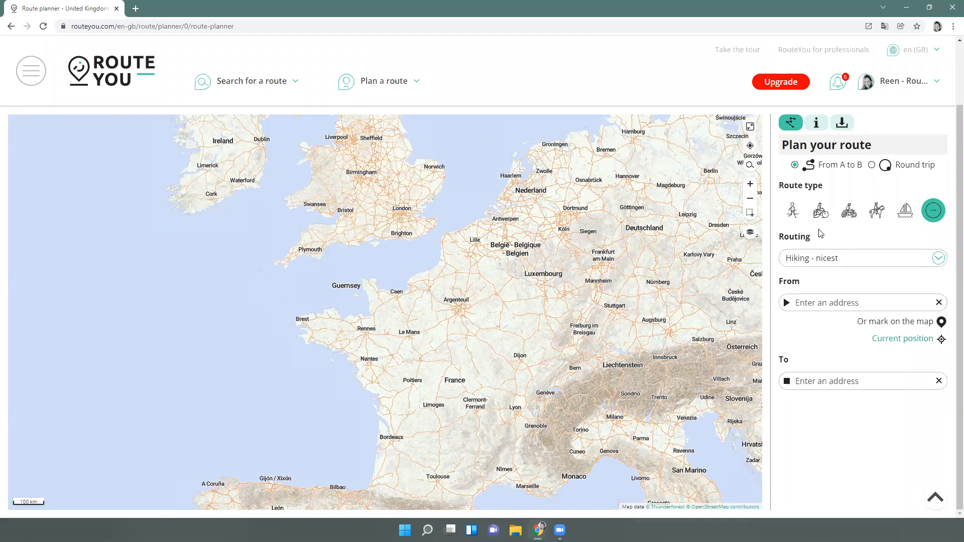
pyautogui.click(797, 215)
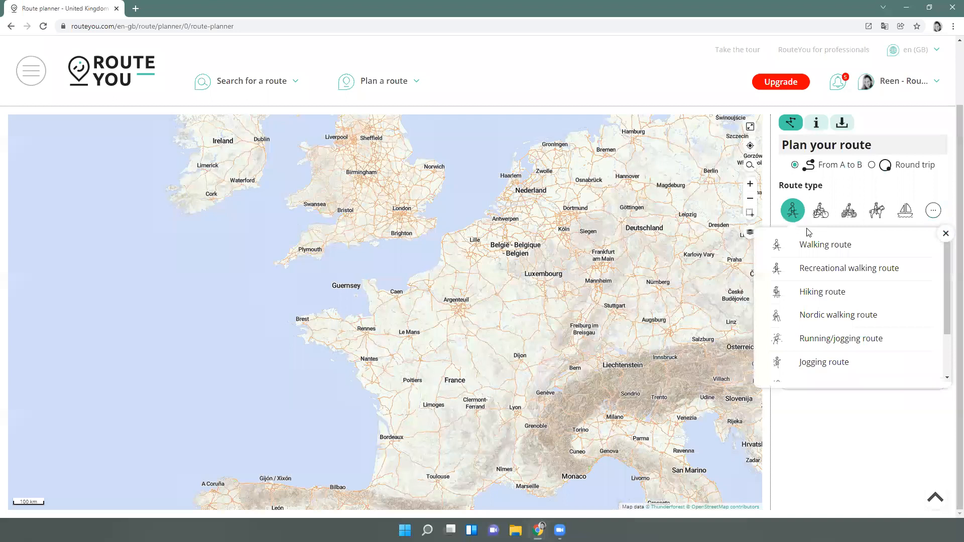
pyautogui.click(818, 251)
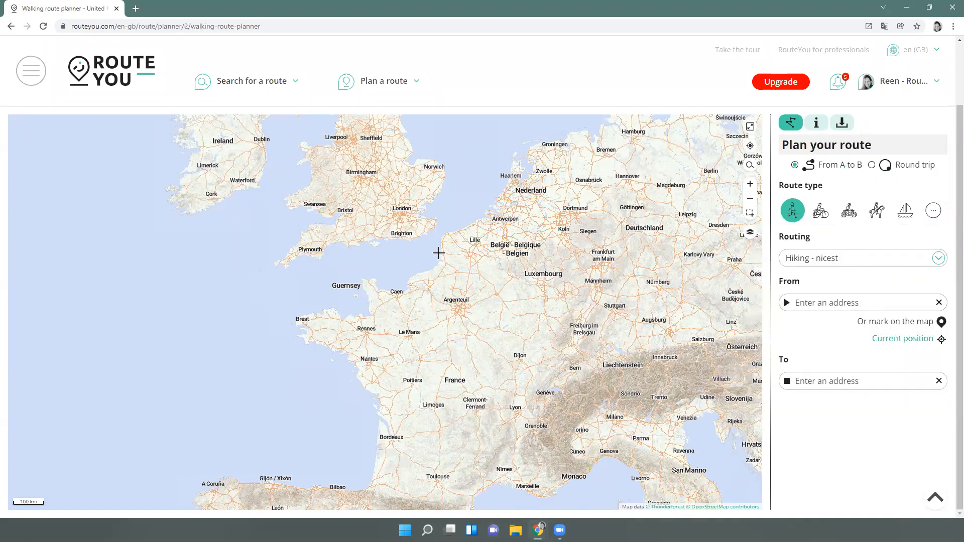
# Zoom and pan the map to the Wissant and Cap Gris-Nez coast
pyautogui.scroll(1, 442, 247)
pyautogui.scroll(5, 481, 237)
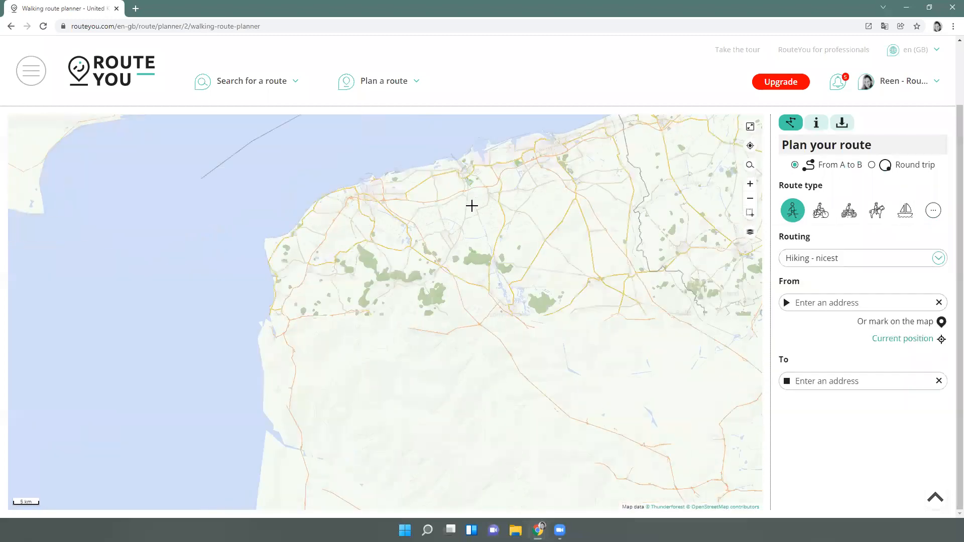
pyautogui.moveTo(340, 175); pyautogui.dragTo(460, 295)
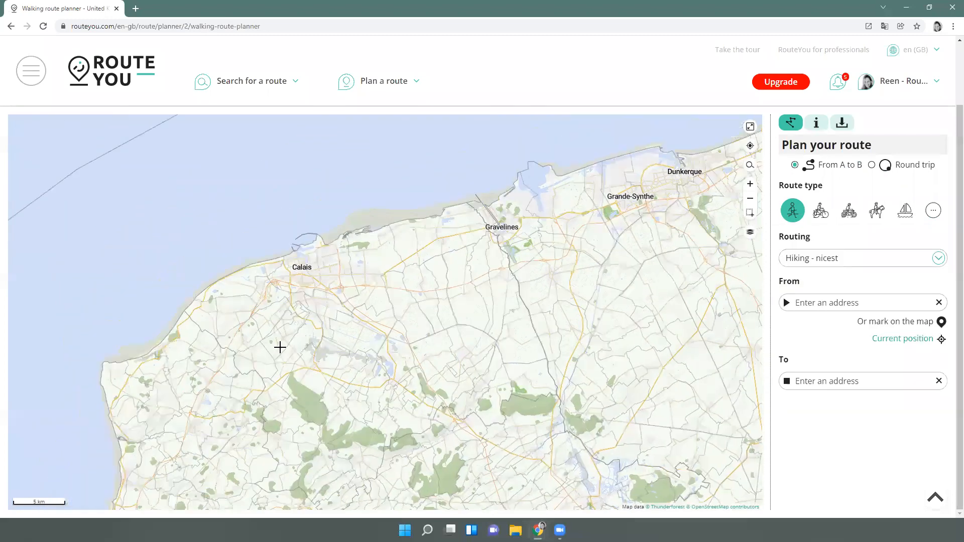
pyautogui.scroll(1, 272, 348)
pyautogui.scroll(1, 252, 363)
pyautogui.scroll(1, 478, 239)
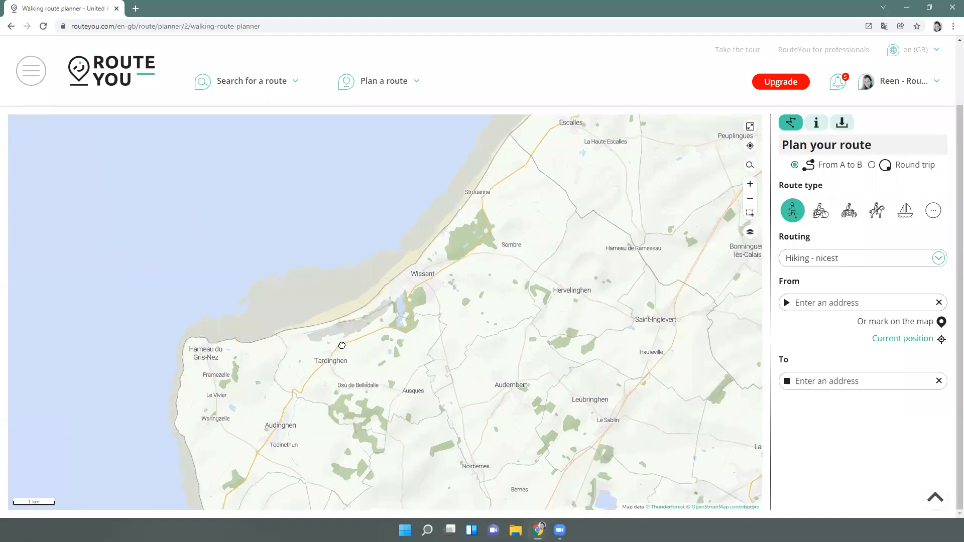
pyautogui.moveTo(340, 347); pyautogui.dragTo(442, 168)
pyautogui.moveTo(424, 346); pyautogui.dragTo(412, 226)
pyautogui.moveTo(413, 338); pyautogui.dragTo(417, 312)
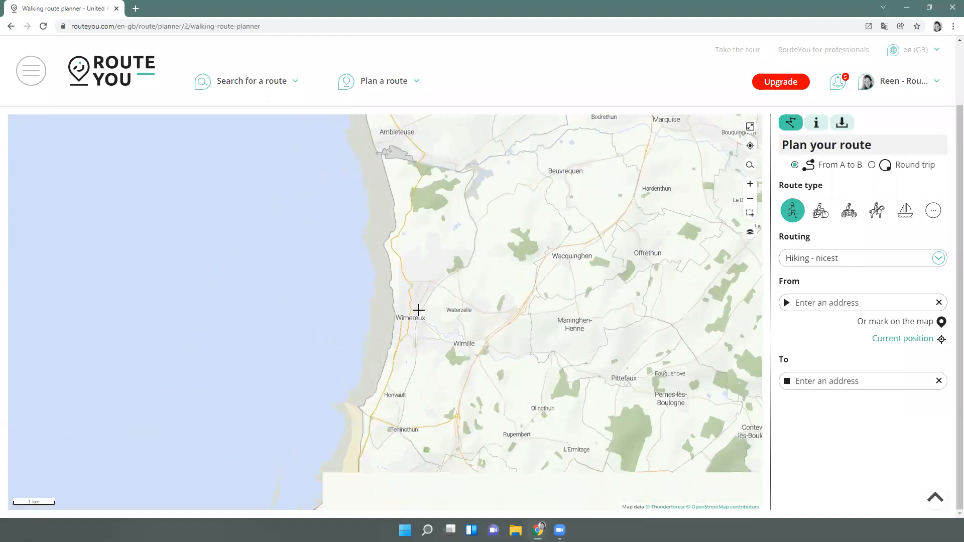
pyautogui.moveTo(524, 244); pyautogui.dragTo(491, 430)
pyautogui.moveTo(465, 169); pyautogui.dragTo(455, 307)
pyautogui.moveTo(429, 231); pyautogui.dragTo(404, 329)
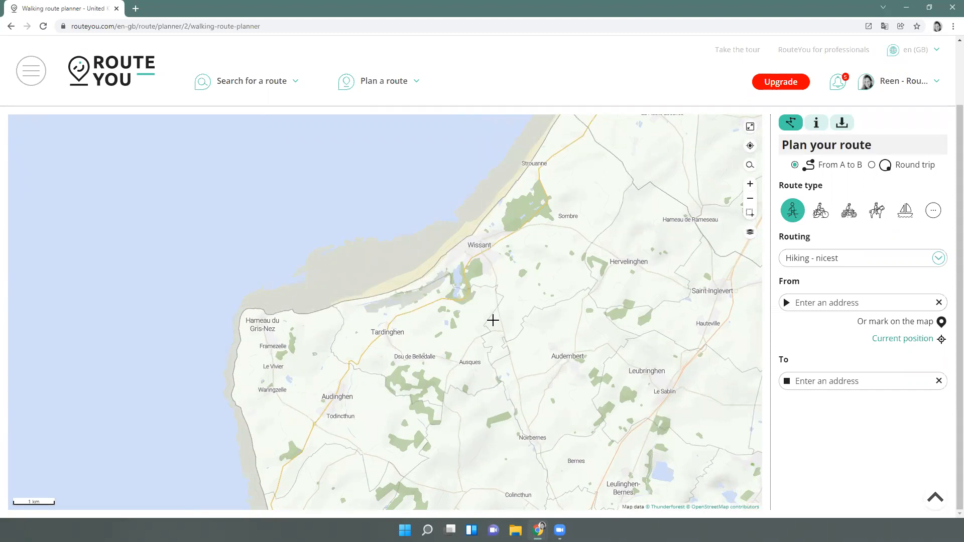
pyautogui.click(792, 214)
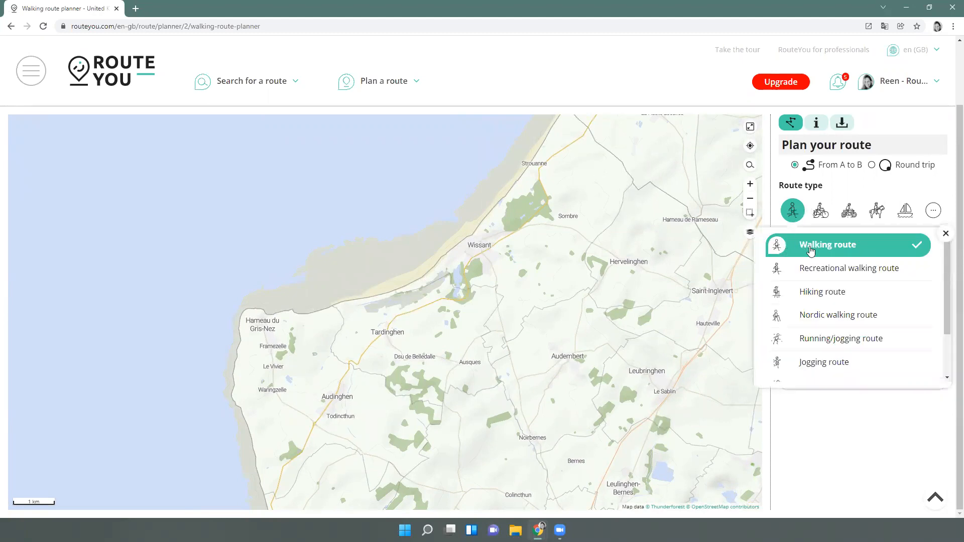
pyautogui.click(844, 187)
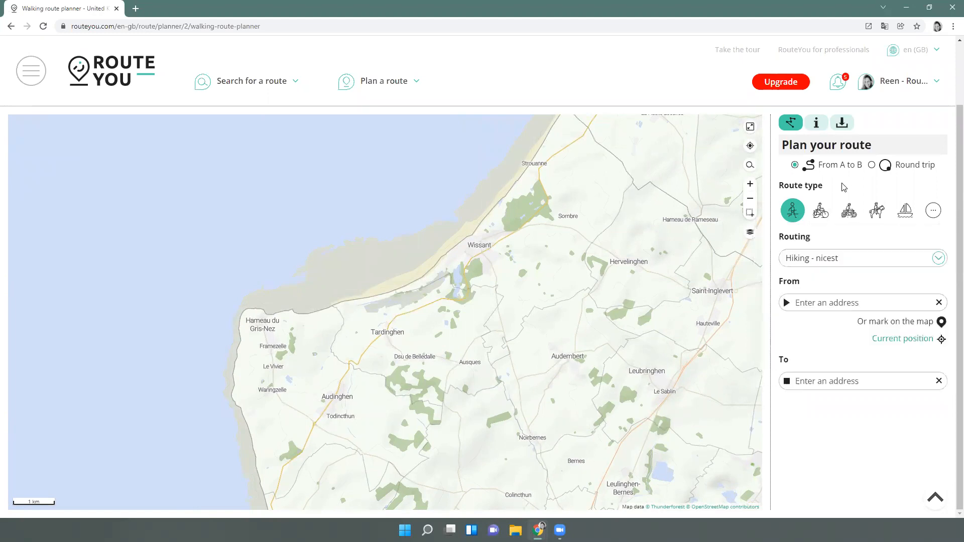
pyautogui.click(809, 258)
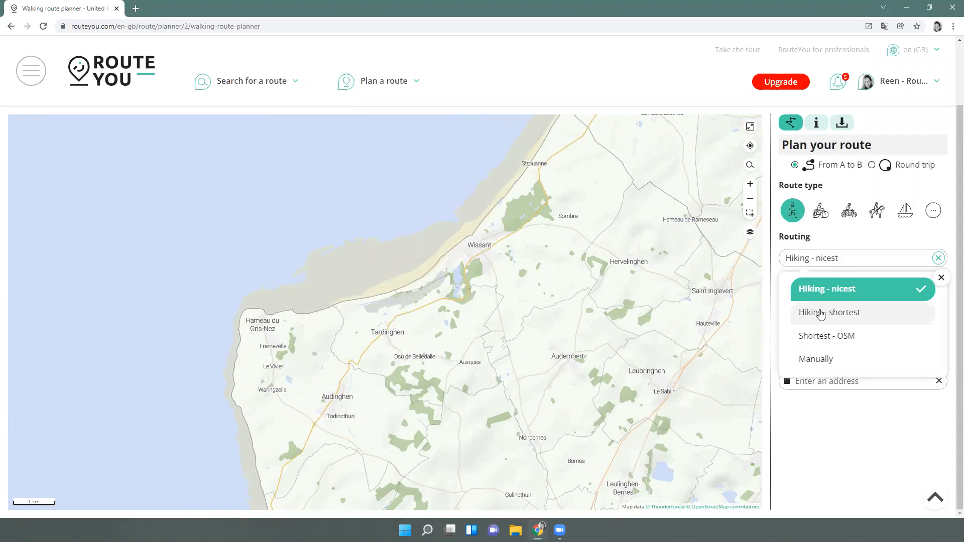
pyautogui.click(873, 165)
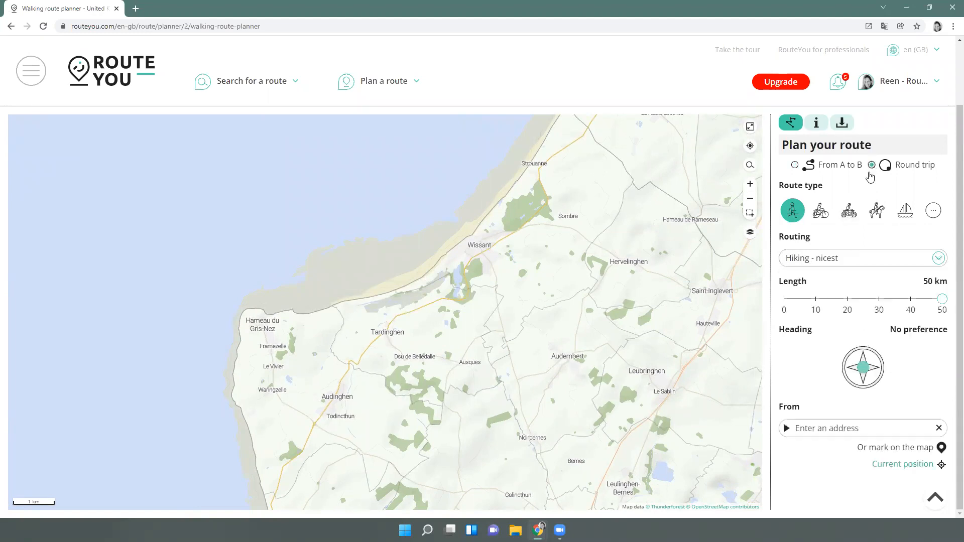
pyautogui.click(830, 258)
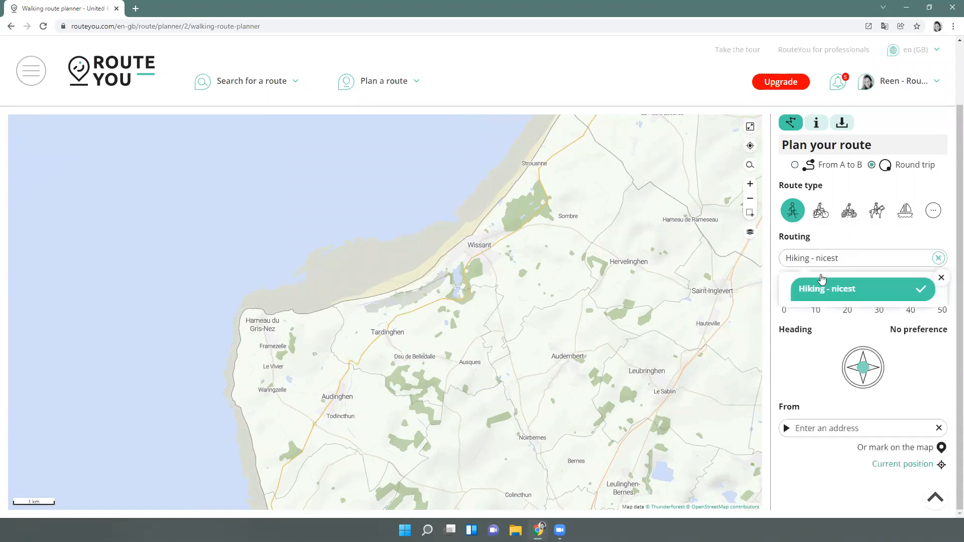
pyautogui.click(796, 166)
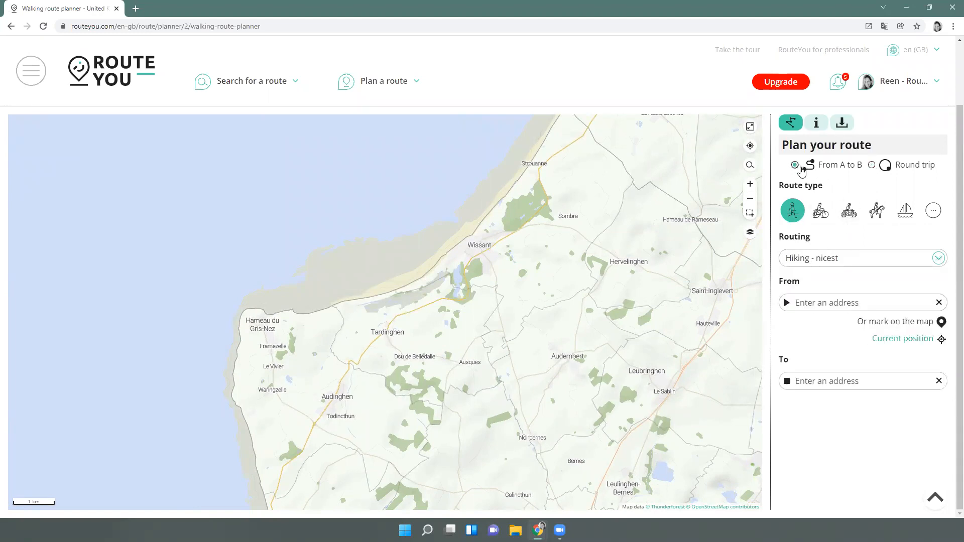
pyautogui.click(816, 259)
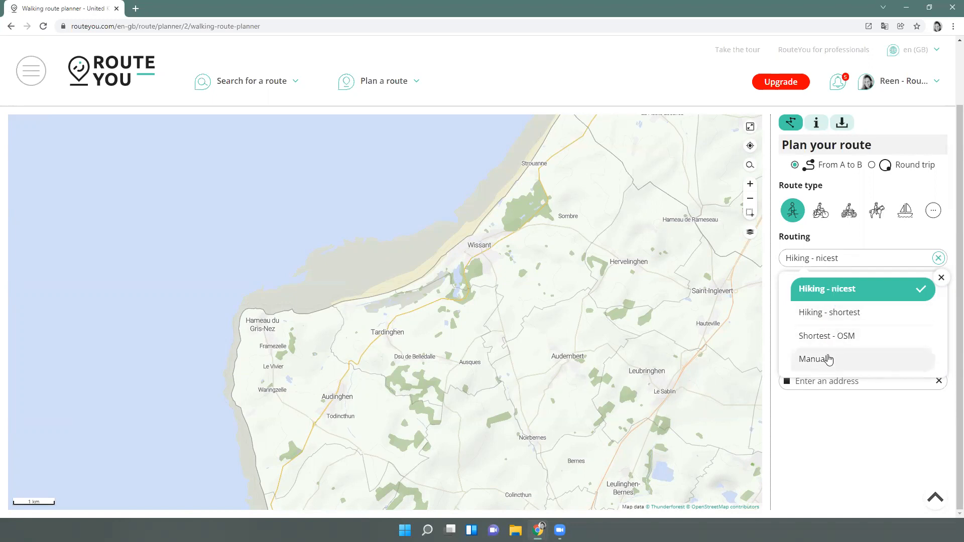
pyautogui.click(860, 245)
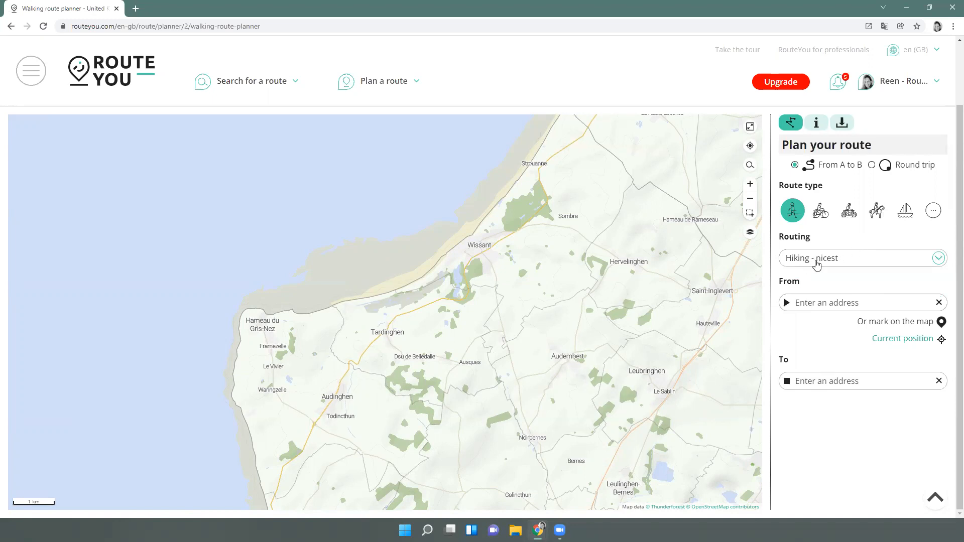
# Start the walk at La Butte, Wissant and add waypoints along the coast to Gris-Nez
pyautogui.scroll(4, 462, 241)
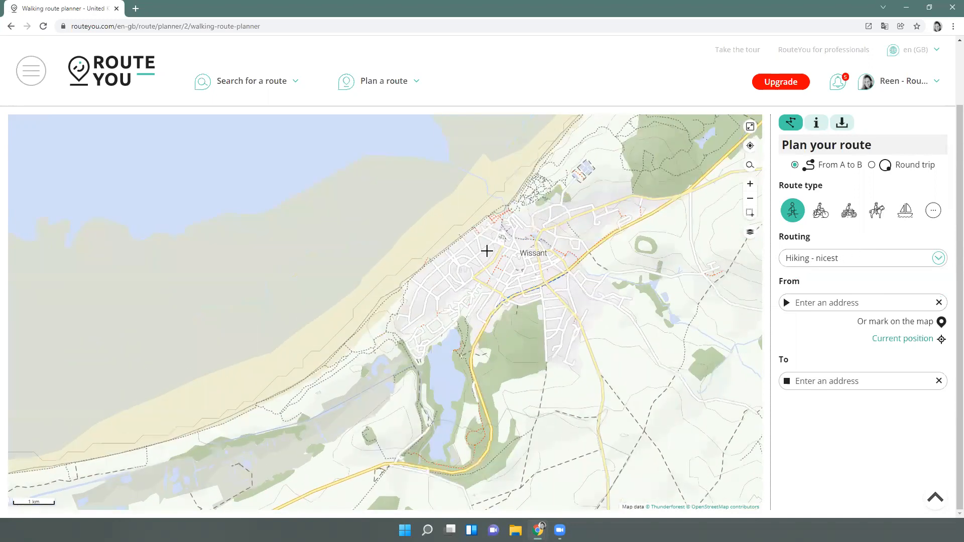
pyautogui.scroll(-3, 532, 259)
pyautogui.scroll(2, 548, 261)
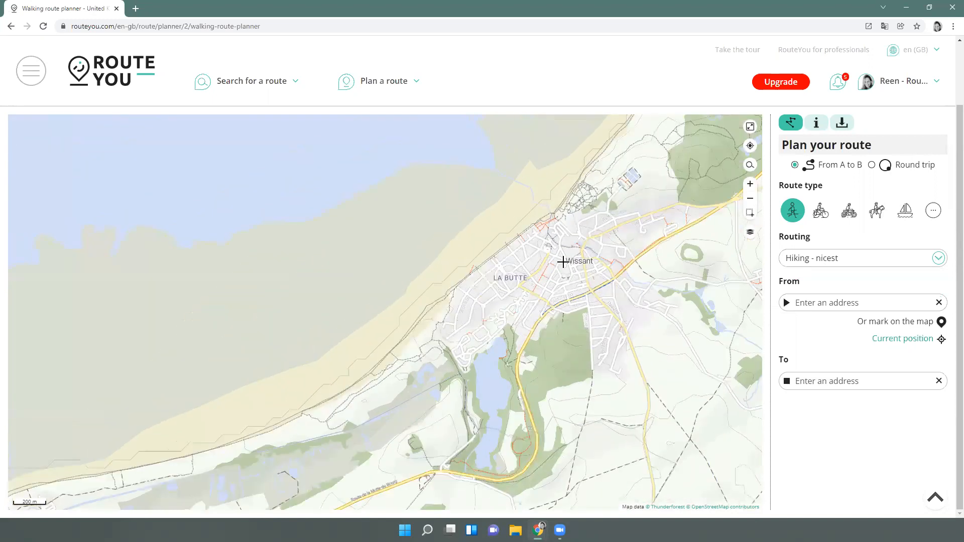
pyautogui.click(578, 261)
pyautogui.scroll(-1, 498, 337)
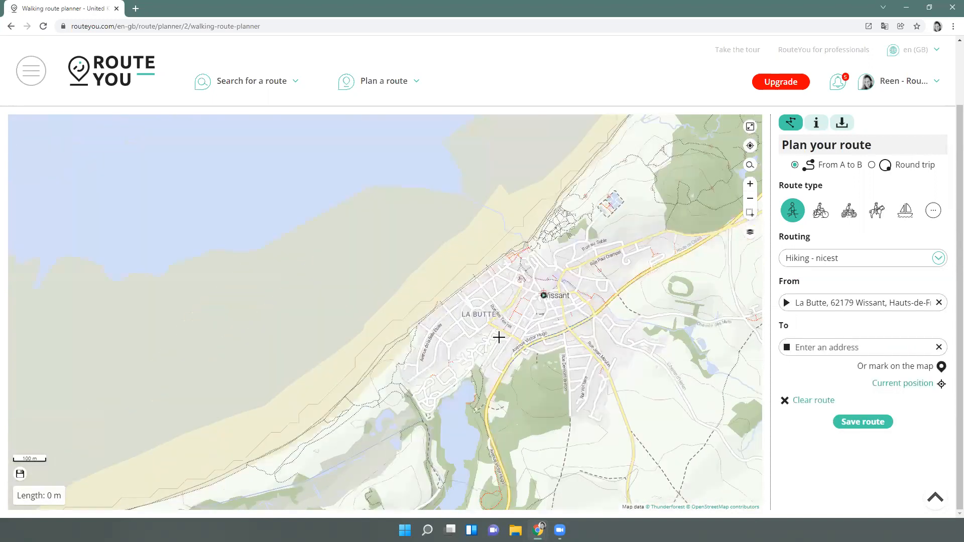
pyautogui.click(430, 323)
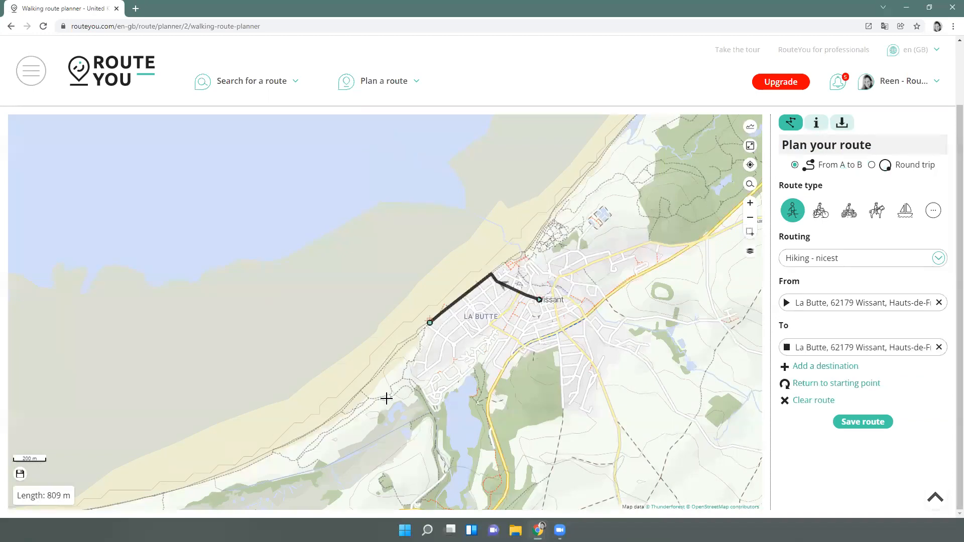
pyautogui.moveTo(385, 398); pyautogui.dragTo(648, 243)
pyautogui.click(532, 303)
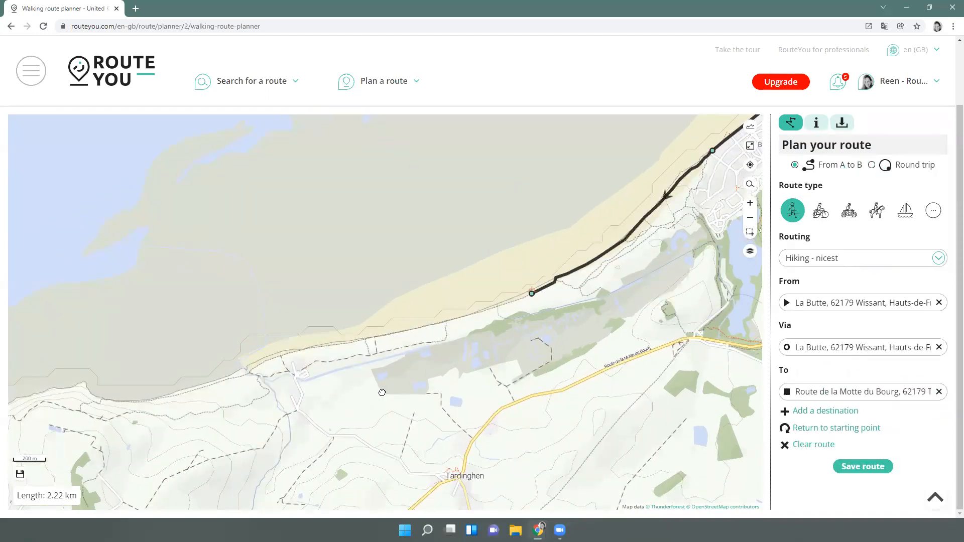
pyautogui.moveTo(397, 382); pyautogui.dragTo(562, 250)
pyautogui.click(387, 245)
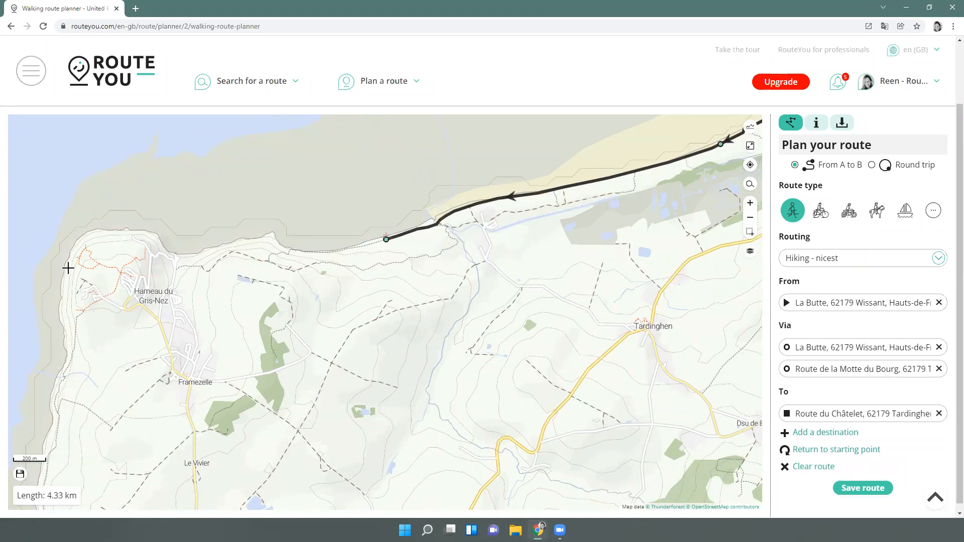
pyautogui.click(84, 246)
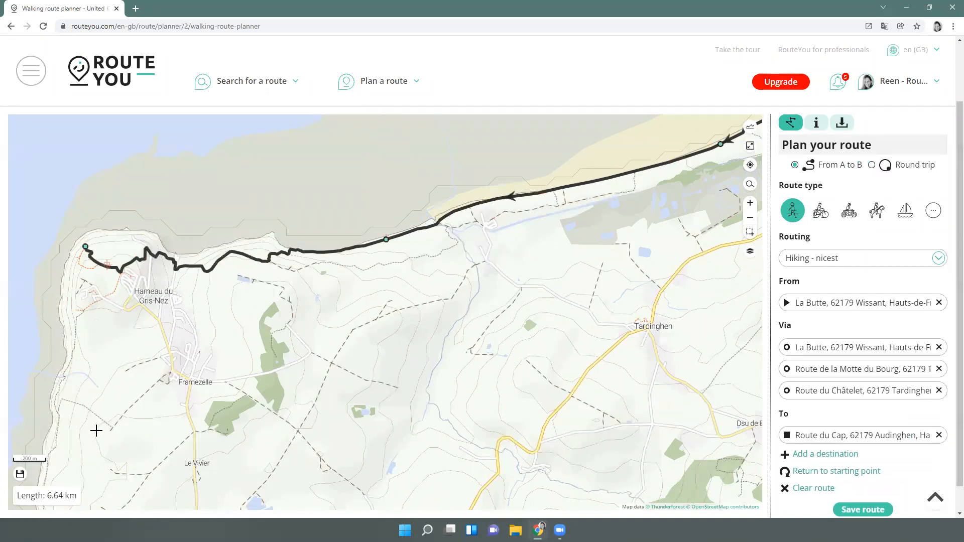
# Extend the route inland via Framezelle, Waringzelle, Audinghen and Belledale, past Ausques
pyautogui.scroll(-1, 190, 333)
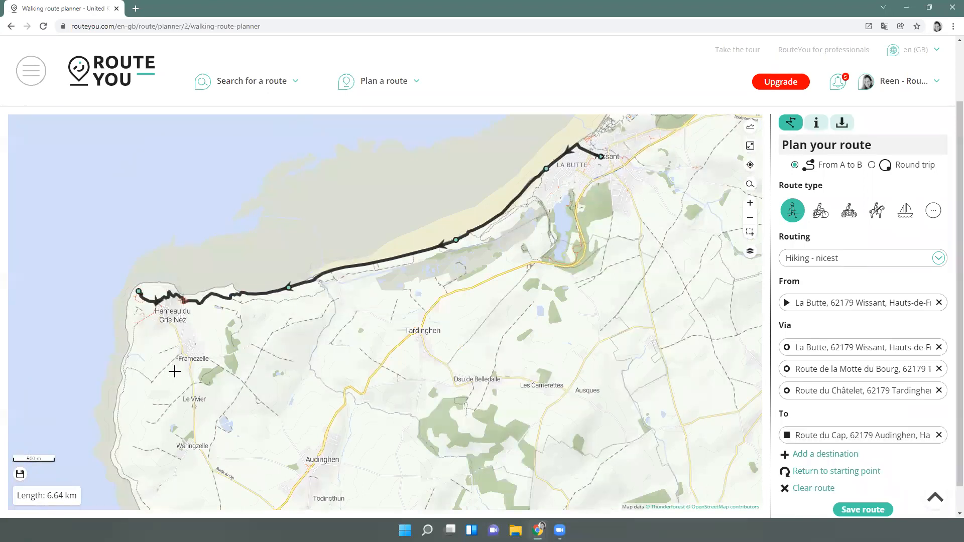
pyautogui.scroll(-1, 287, 239)
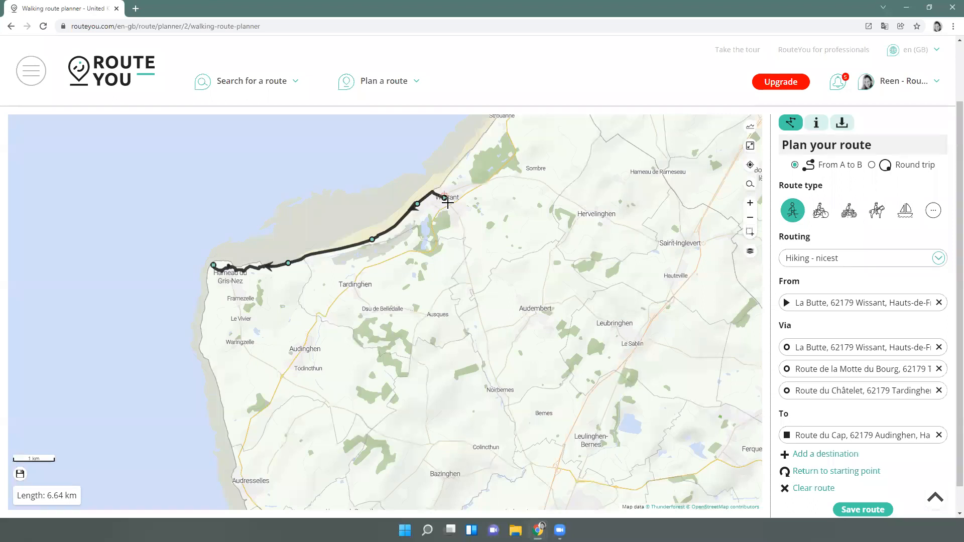
pyautogui.scroll(2, 428, 203)
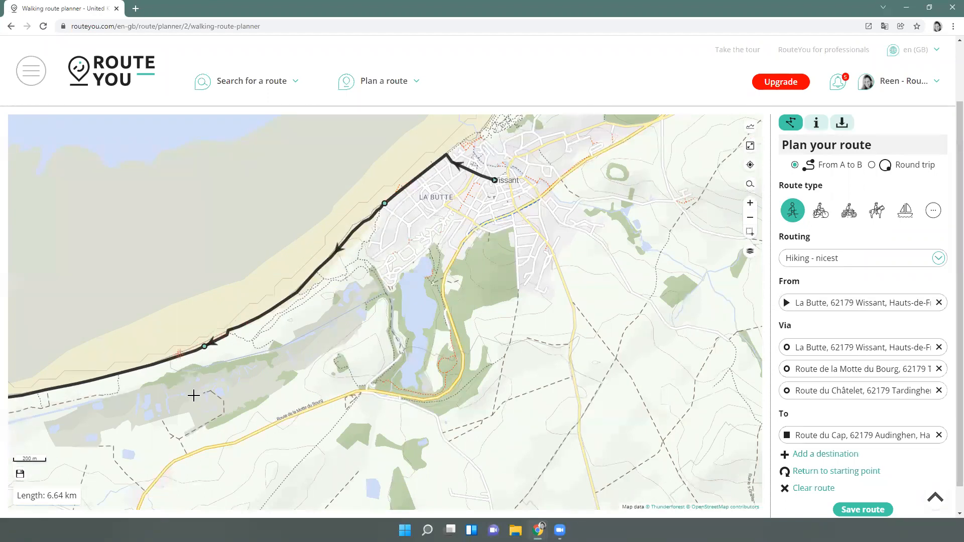
pyautogui.scroll(-3, 196, 401)
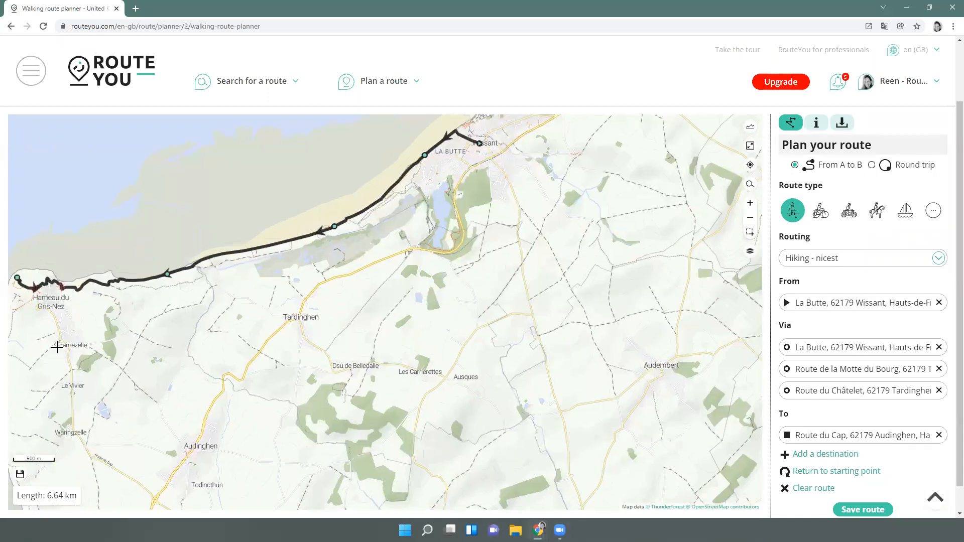
pyautogui.click(61, 344)
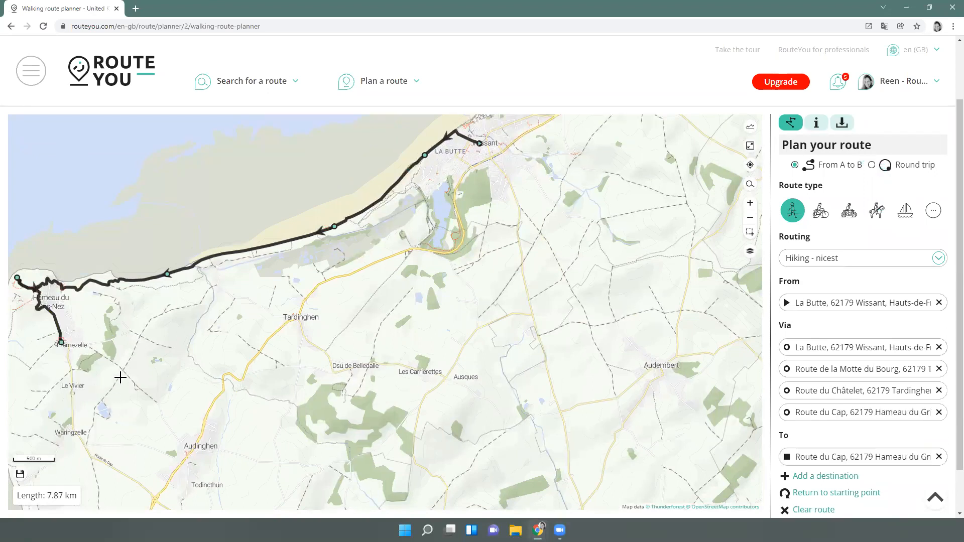
pyautogui.click(87, 433)
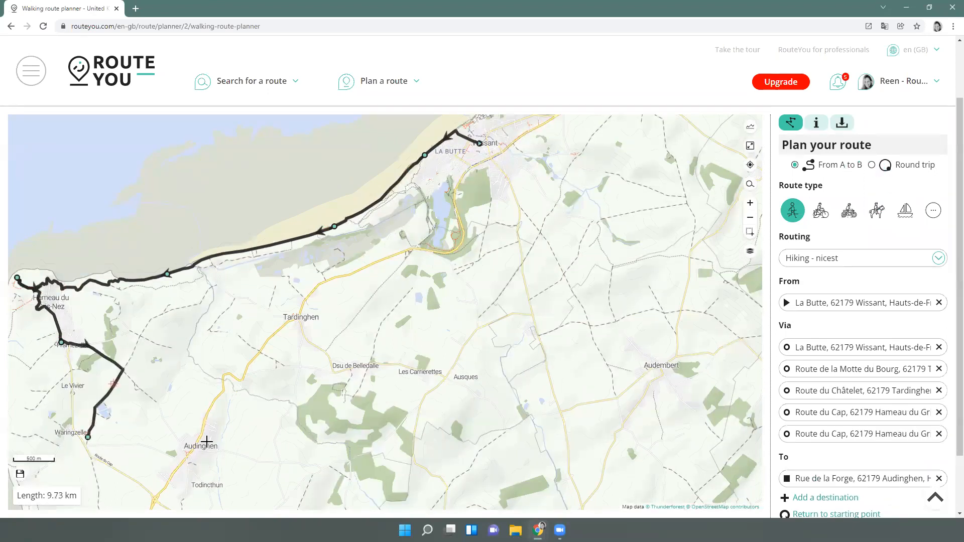
pyautogui.click(217, 424)
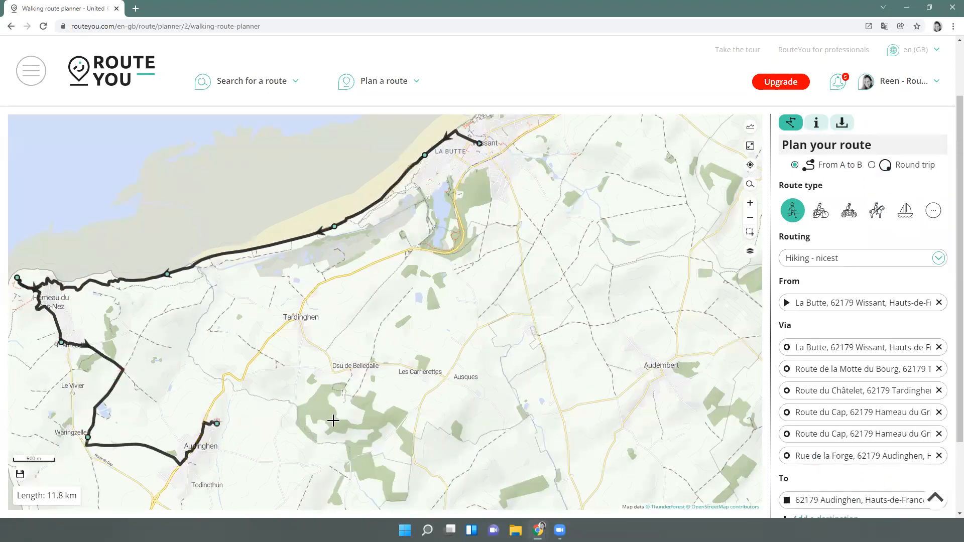
pyautogui.click(383, 364)
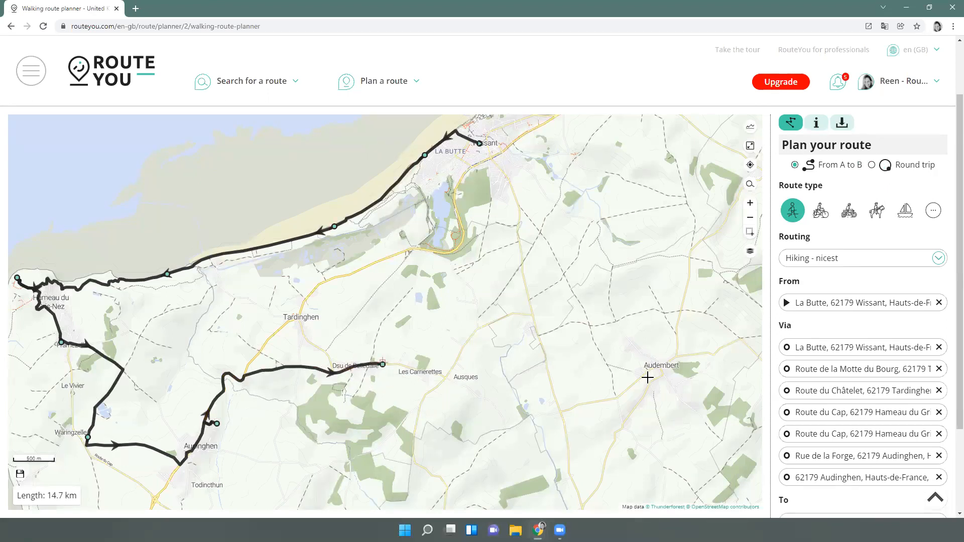
pyautogui.scroll(1, 817, 224)
pyautogui.scroll(-1, 809, 297)
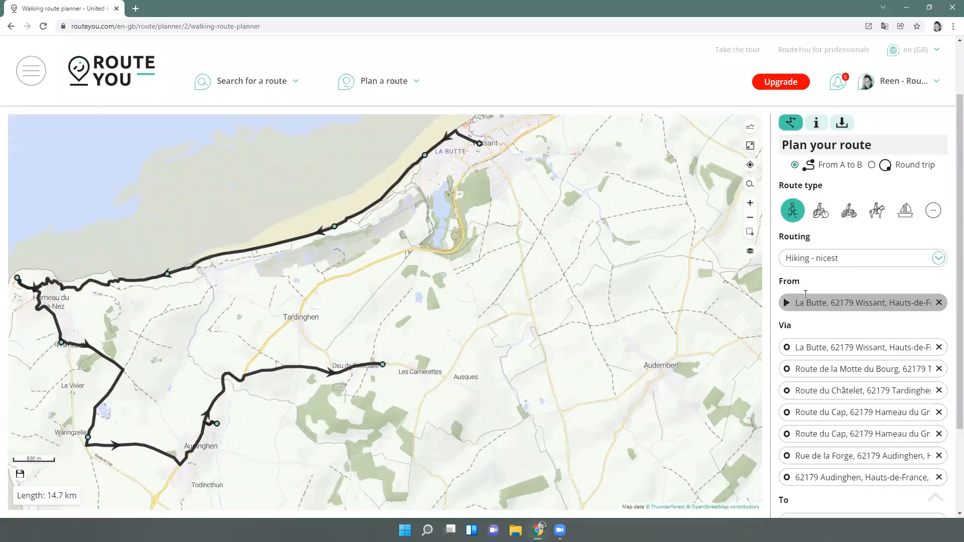
pyautogui.click(479, 310)
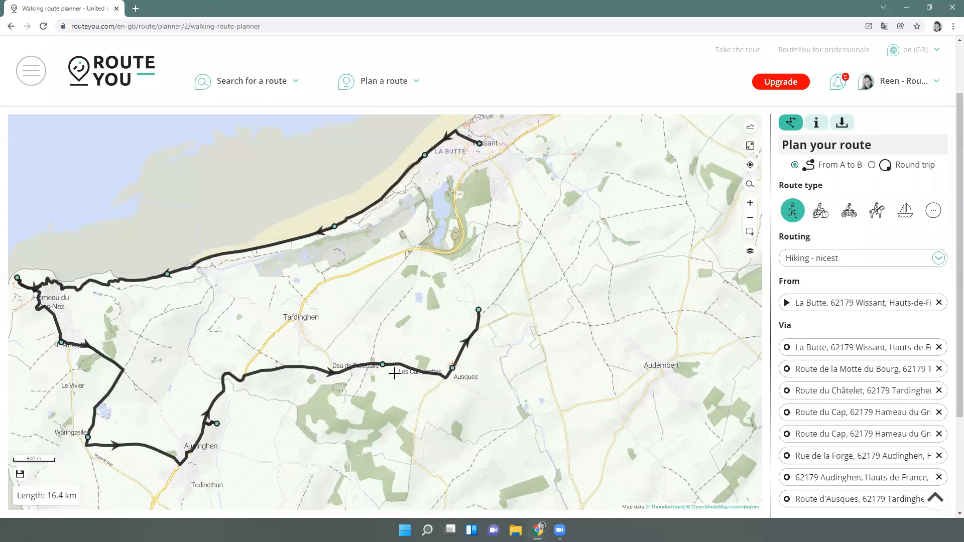
# Drag the Belledale and Audinghen points south to reshape the 15.8 km route
pyautogui.moveTo(383, 364); pyautogui.dragTo(388, 432)
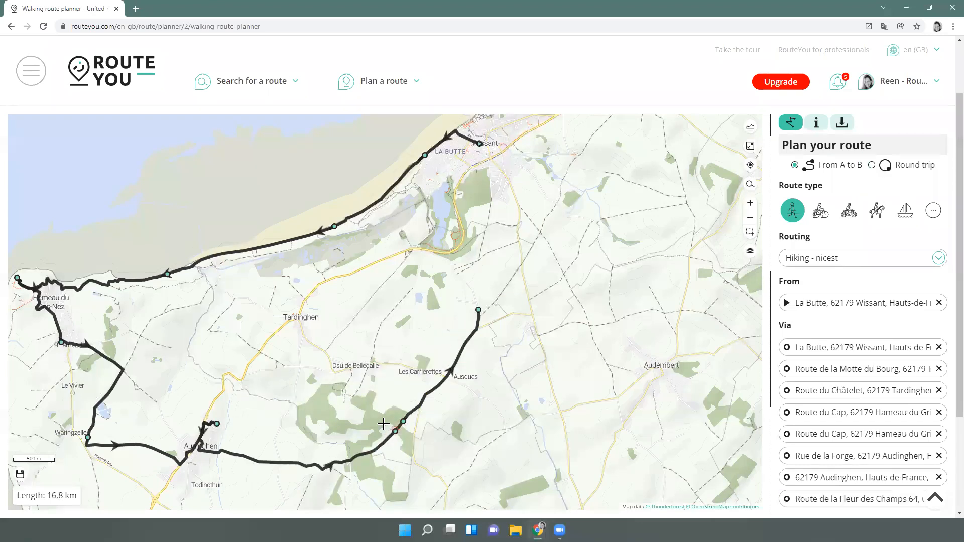
pyautogui.moveTo(217, 424); pyautogui.dragTo(195, 455)
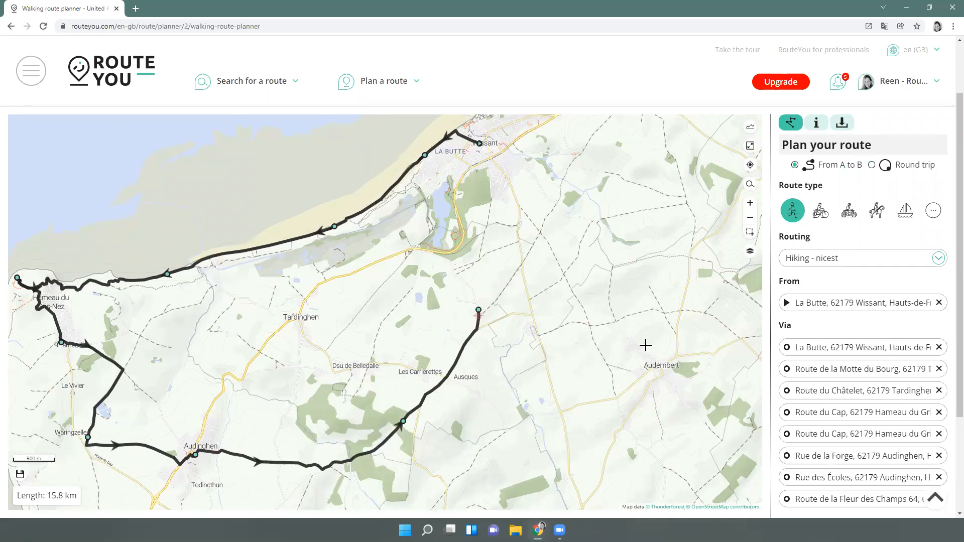
pyautogui.scroll(-3, 803, 324)
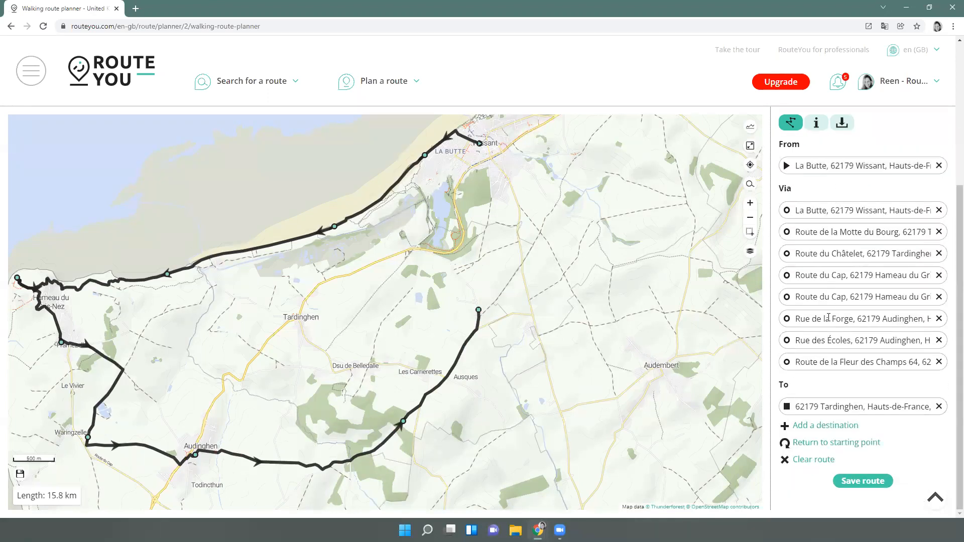
pyautogui.scroll(2, 847, 359)
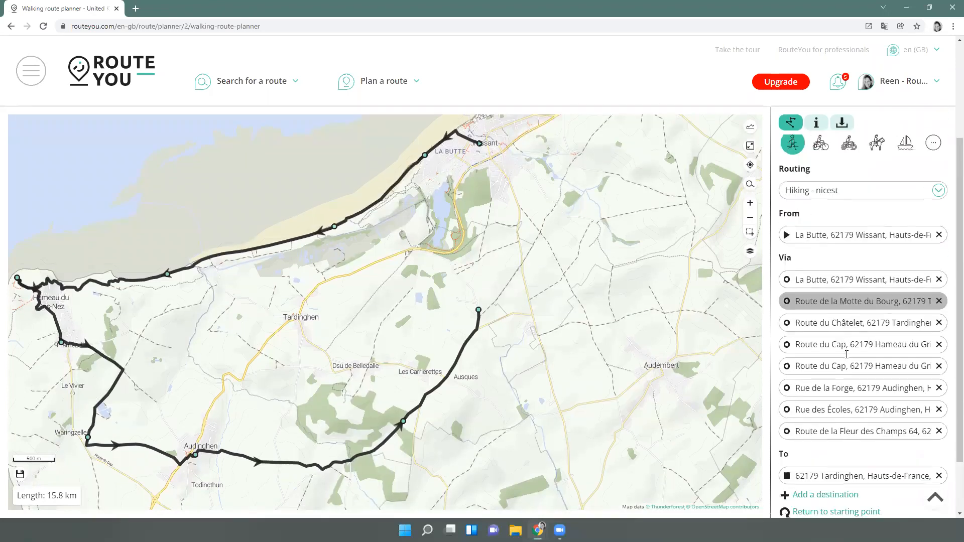
pyautogui.scroll(-2, 847, 354)
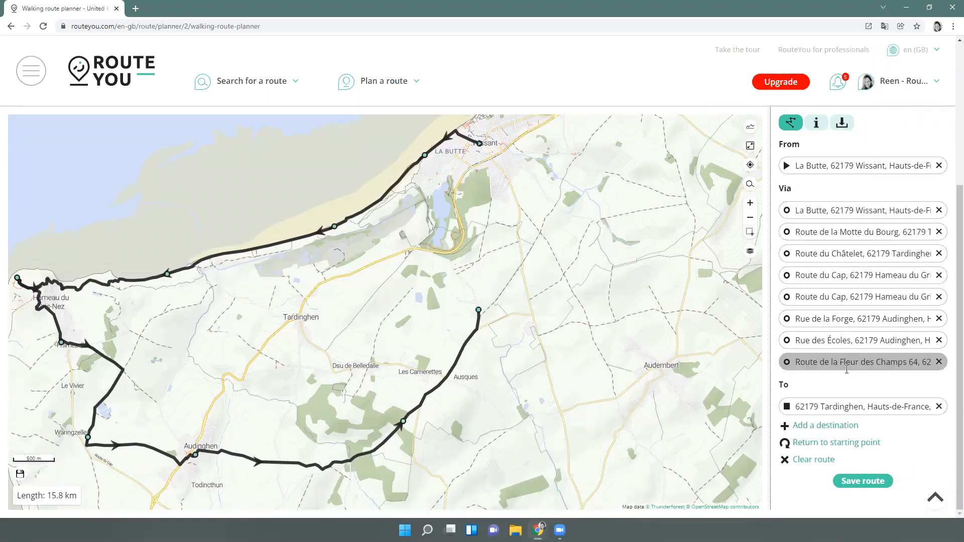
# Close the walk back to La Butte, making an 18.3 km loop centred on the map
pyautogui.click(824, 445)
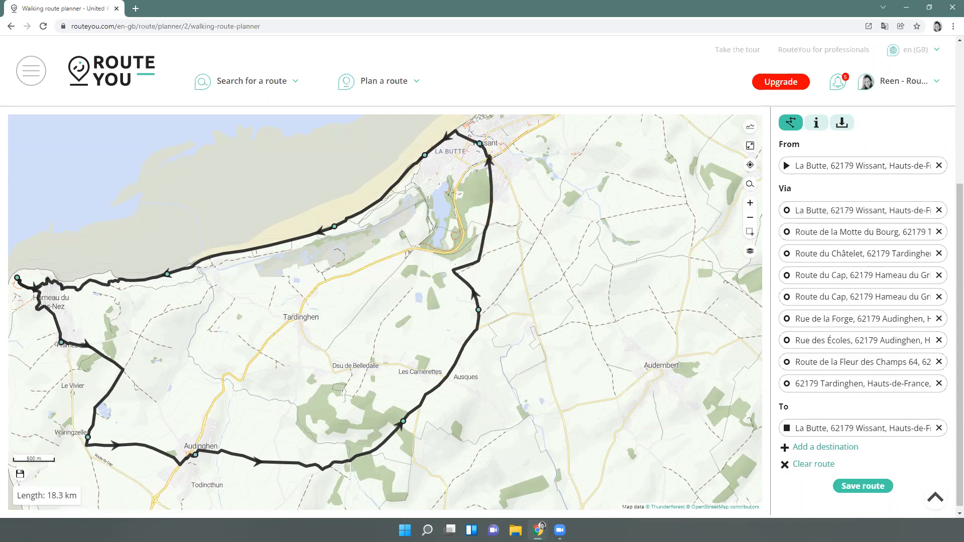
pyautogui.scroll(3, 868, 402)
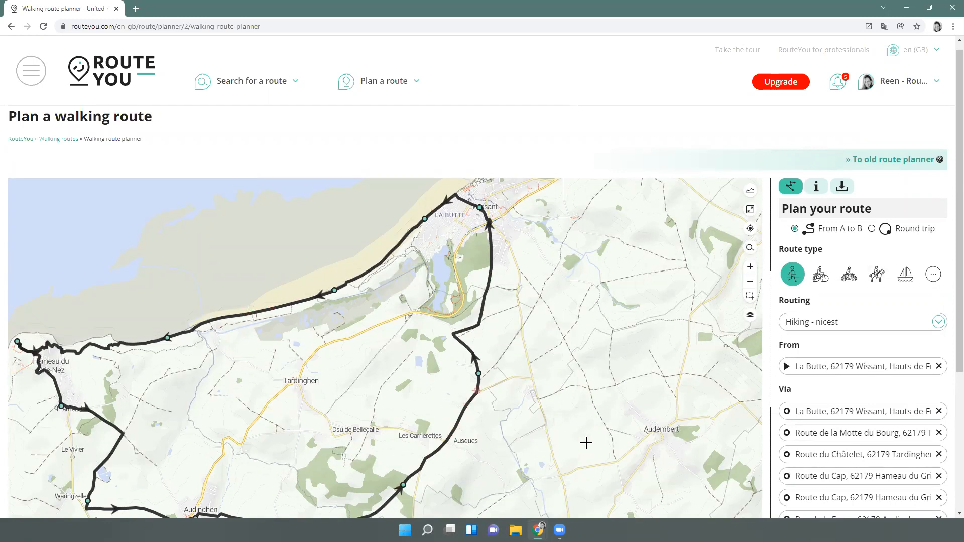
pyautogui.scroll(-2, 722, 446)
pyautogui.scroll(-1, 843, 430)
pyautogui.scroll(-3, 846, 442)
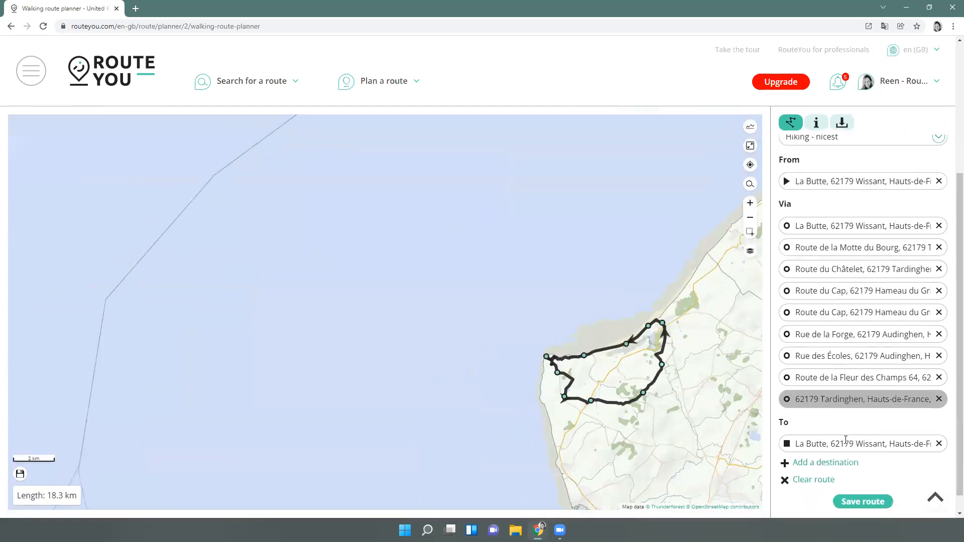
pyautogui.moveTo(499, 407); pyautogui.dragTo(249, 332)
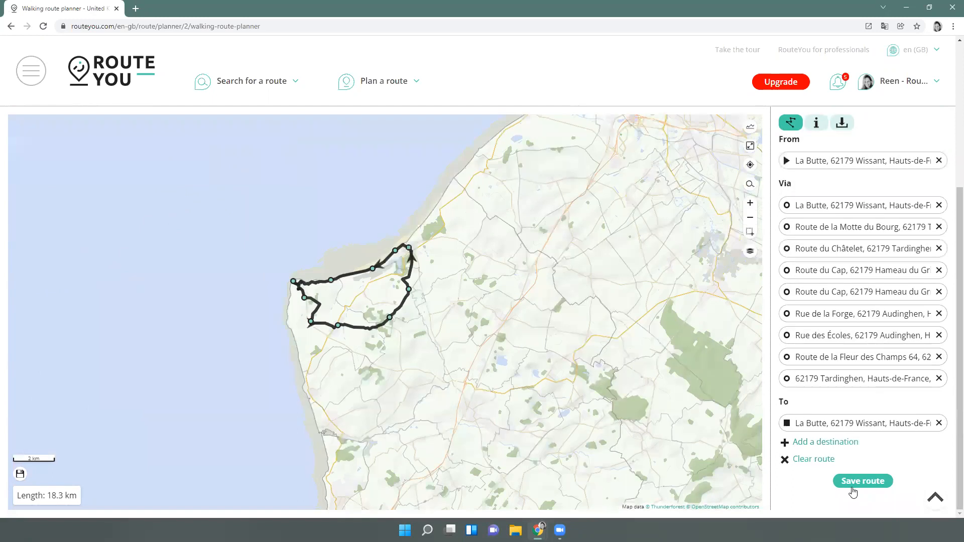
# Save the Wissant loop as a public walking route
pyautogui.click(854, 483)
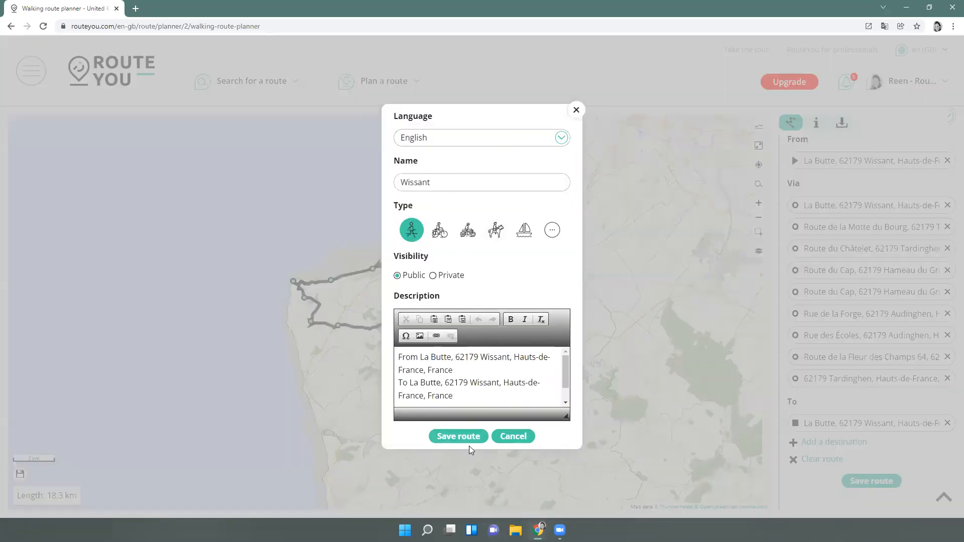
pyautogui.click(458, 436)
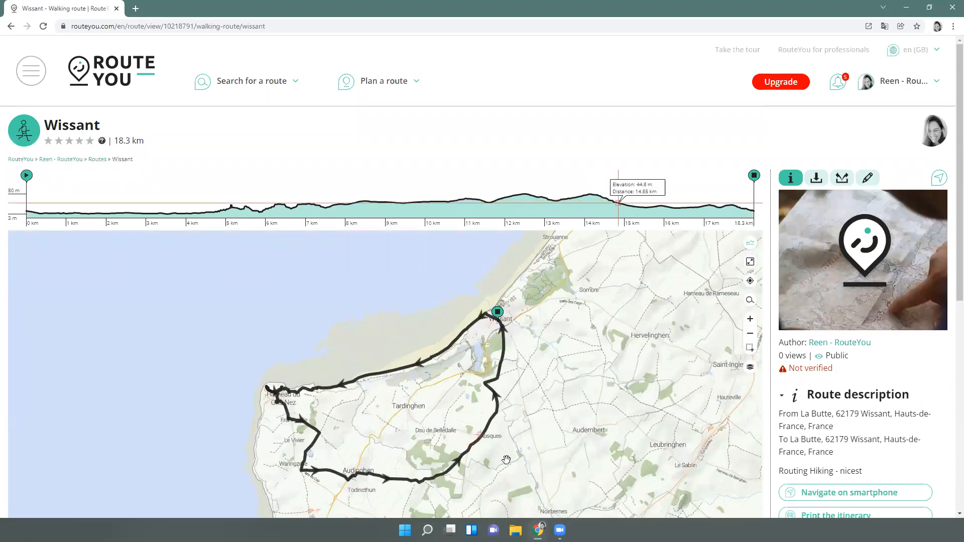
pyautogui.moveTo(390, 87)
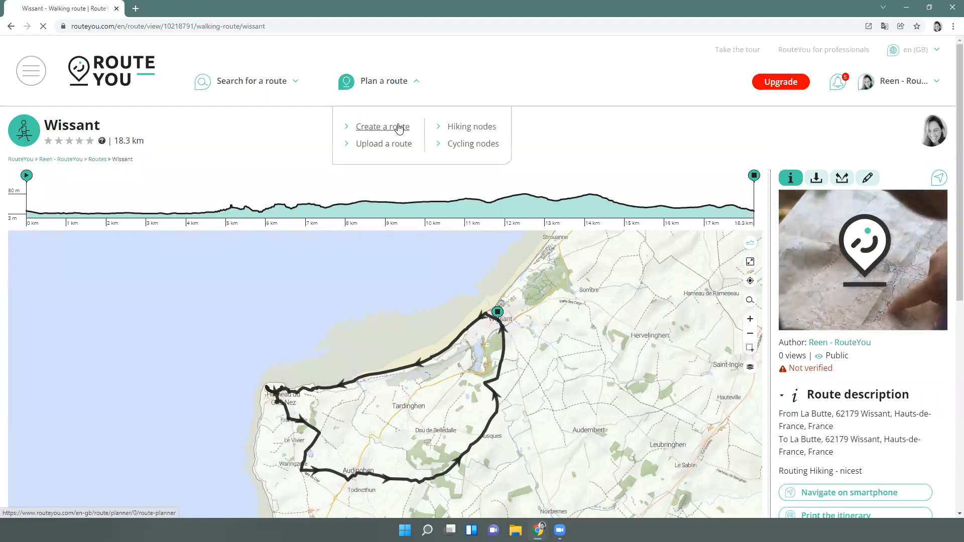
# Start a new From A to B route with the map on Aberdeen, Westhill and Dyce
pyautogui.click(399, 127)
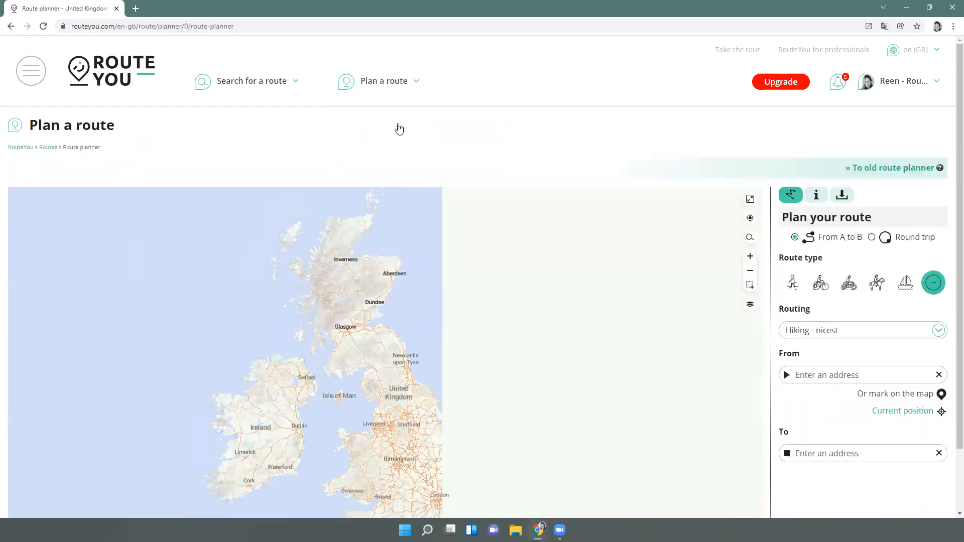
pyautogui.scroll(-2, 829, 366)
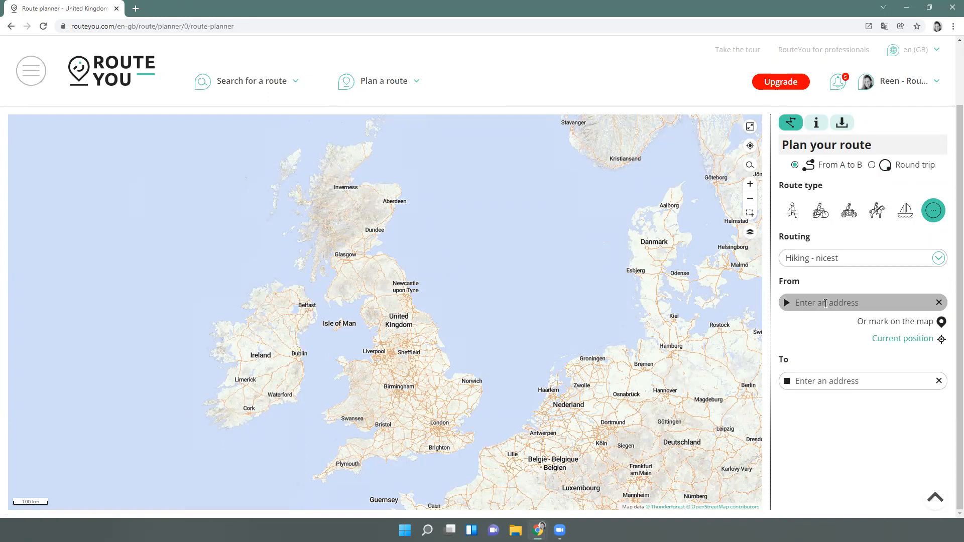
pyautogui.scroll(2, 390, 271)
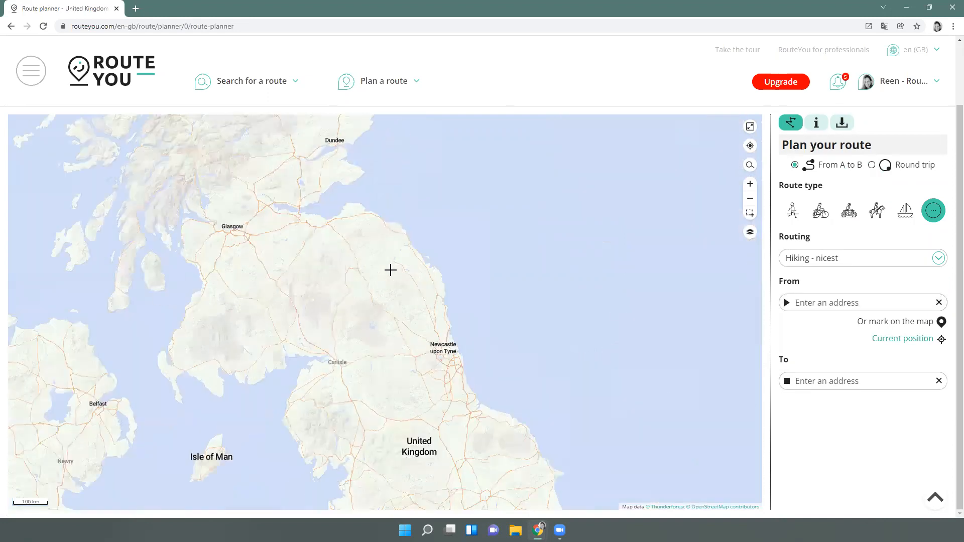
pyautogui.moveTo(340, 263); pyautogui.dragTo(432, 392)
pyautogui.moveTo(519, 329); pyautogui.dragTo(476, 305)
pyautogui.scroll(2, 530, 270)
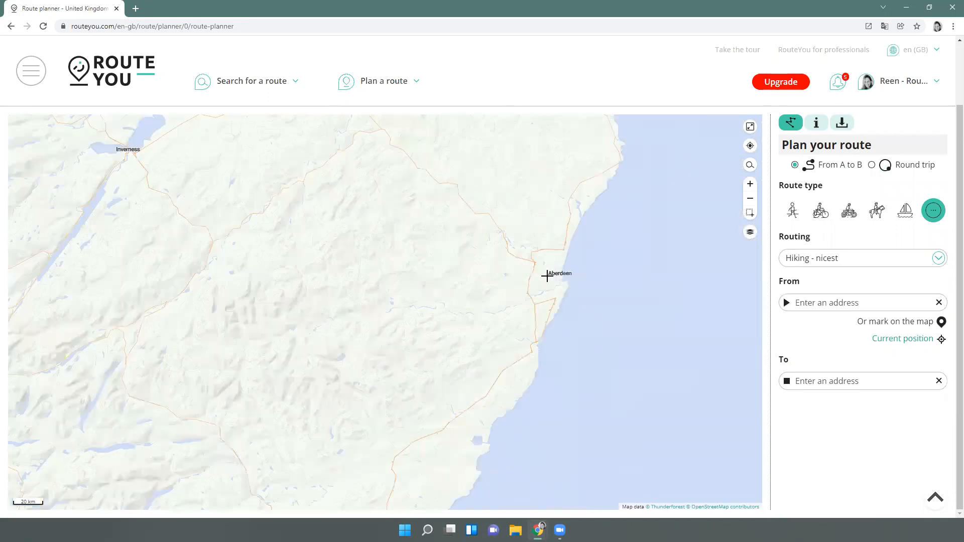
pyautogui.moveTo(542, 299); pyautogui.dragTo(538, 347)
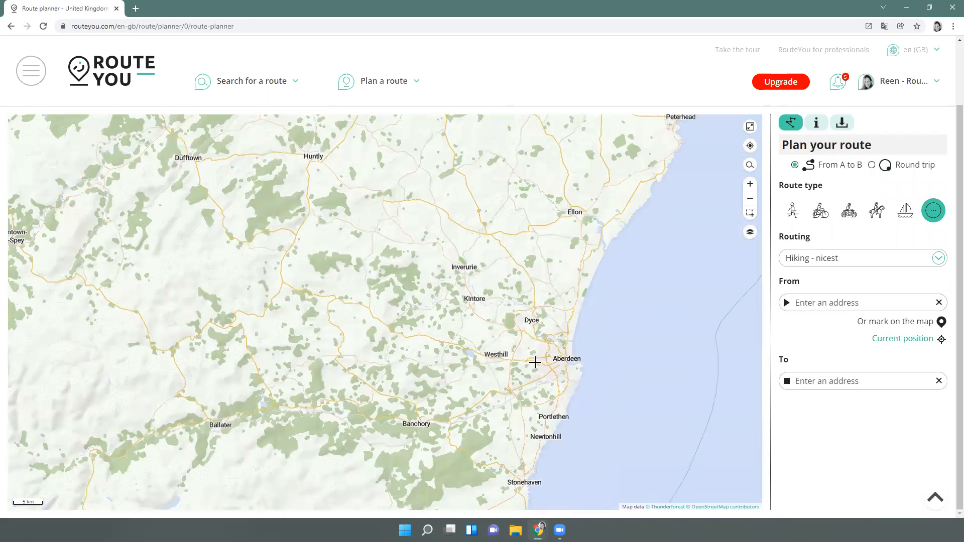
pyautogui.scroll(2, 535, 362)
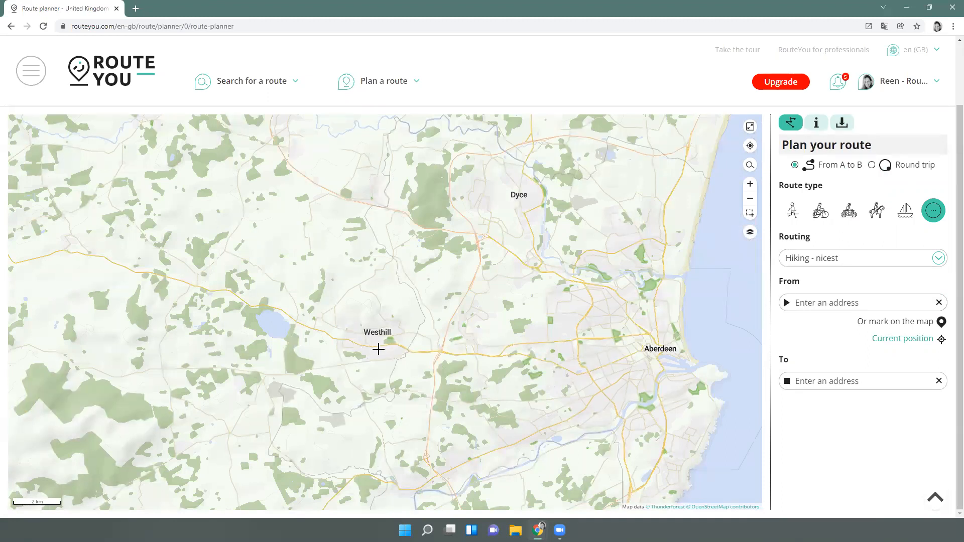
pyautogui.click(850, 305)
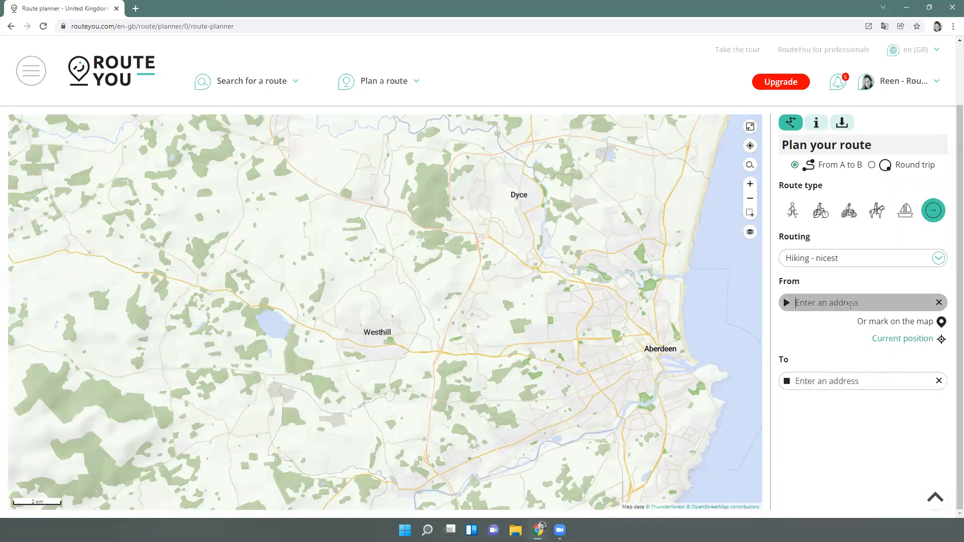
# Route from an Aberdeen city-centre address to a Westhill street address, 13.2 km
pyautogui.write('Schoolhill, Aberdeen, AB10')
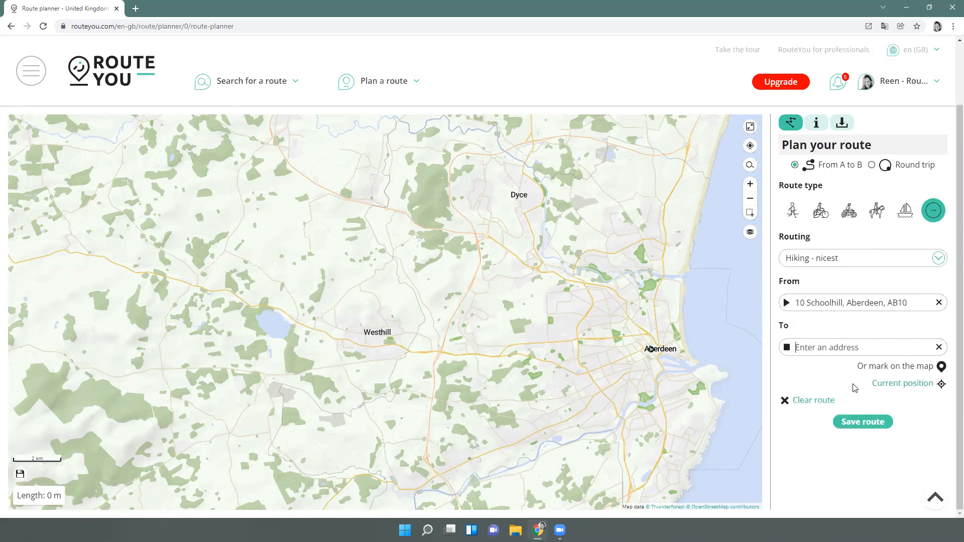
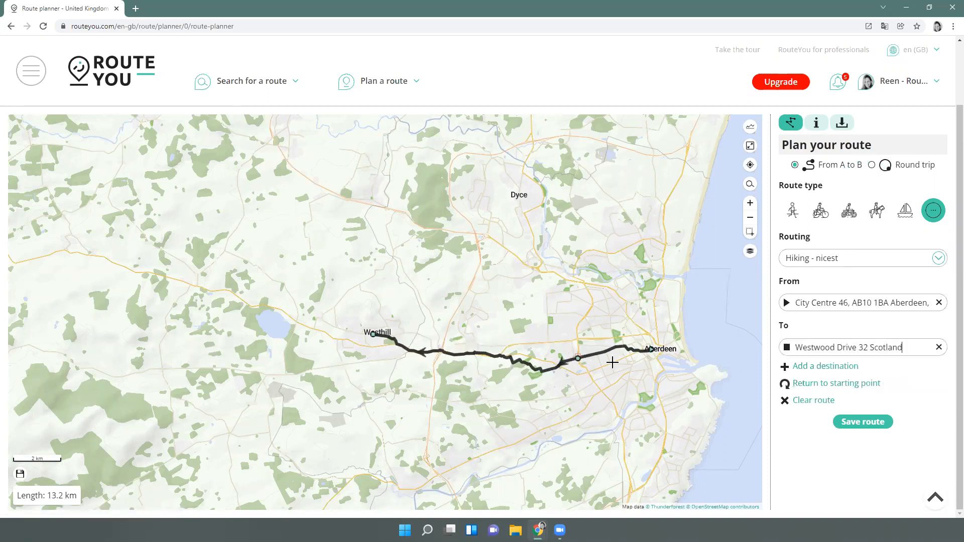
# Make it a Recreational cycle route, applying the cycling routing to the full route
pyautogui.click(821, 212)
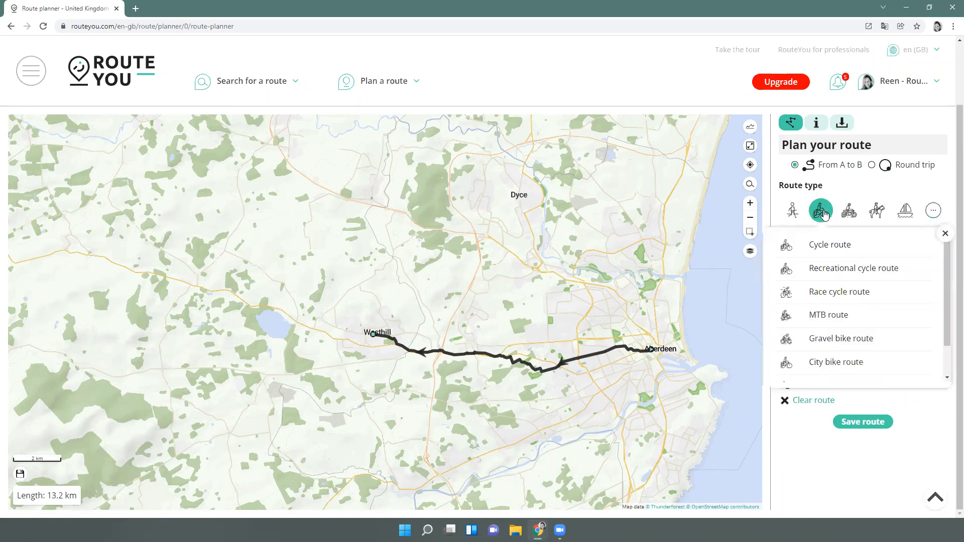
pyautogui.click(836, 275)
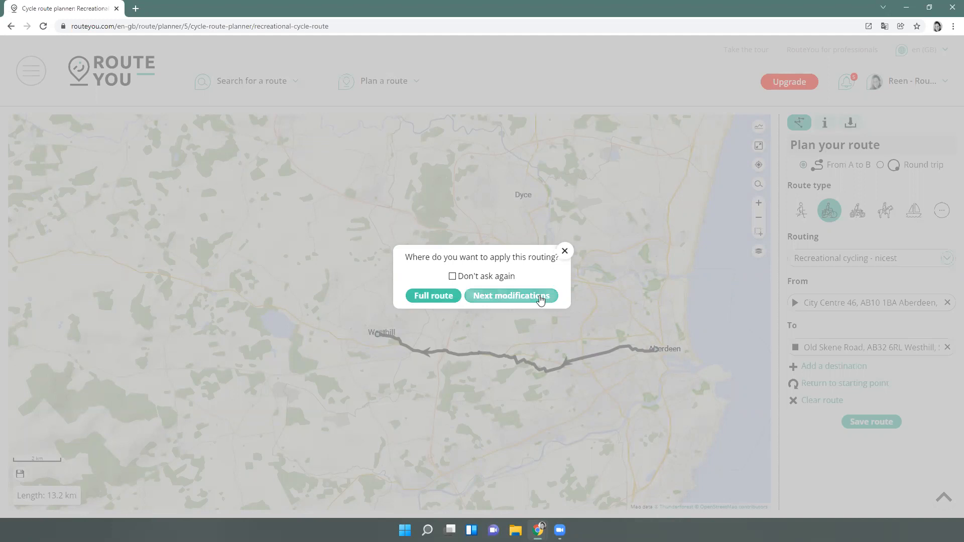
pyautogui.click(442, 300)
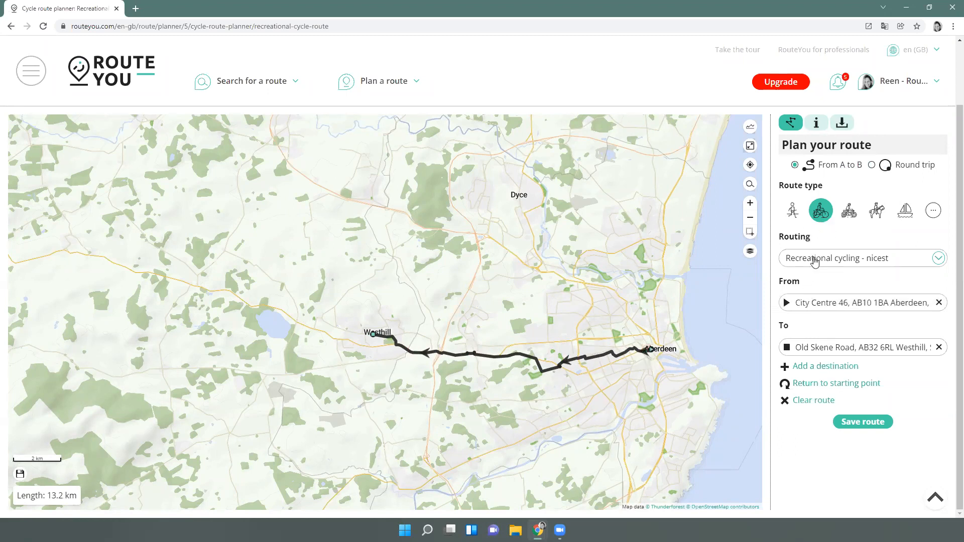
# Extend the route to Glen Road in Dyce via two B979 points, totalling 27.9 km
pyautogui.click(811, 370)
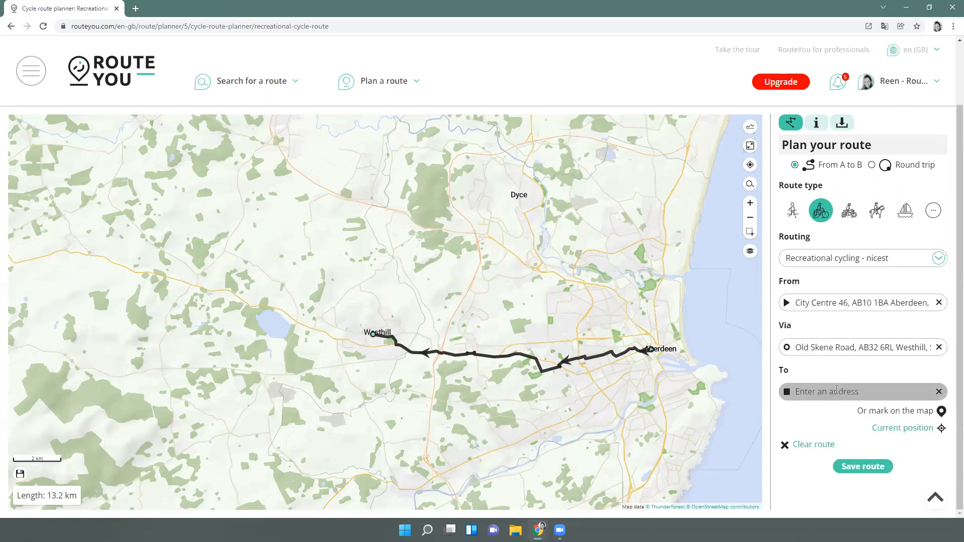
pyautogui.press('Return')
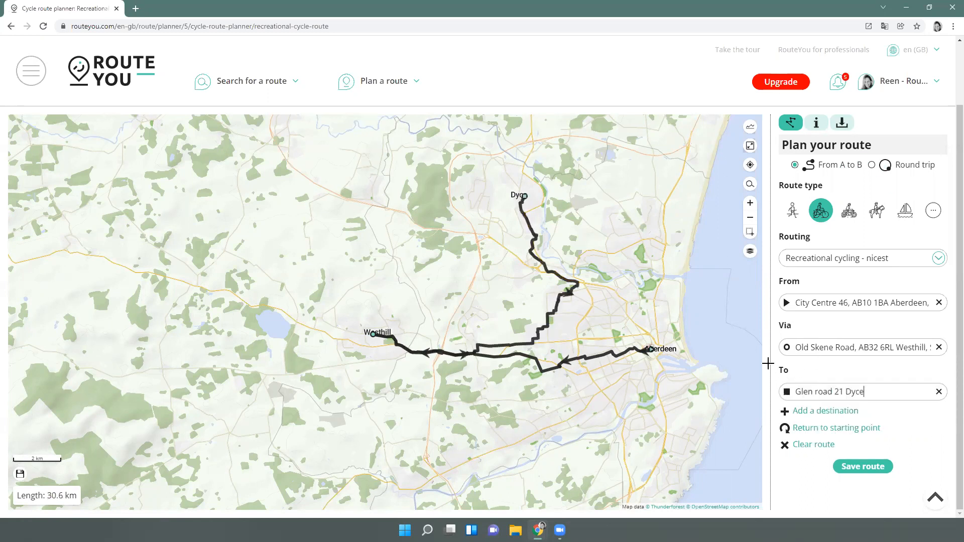
pyautogui.scroll(1, 522, 231)
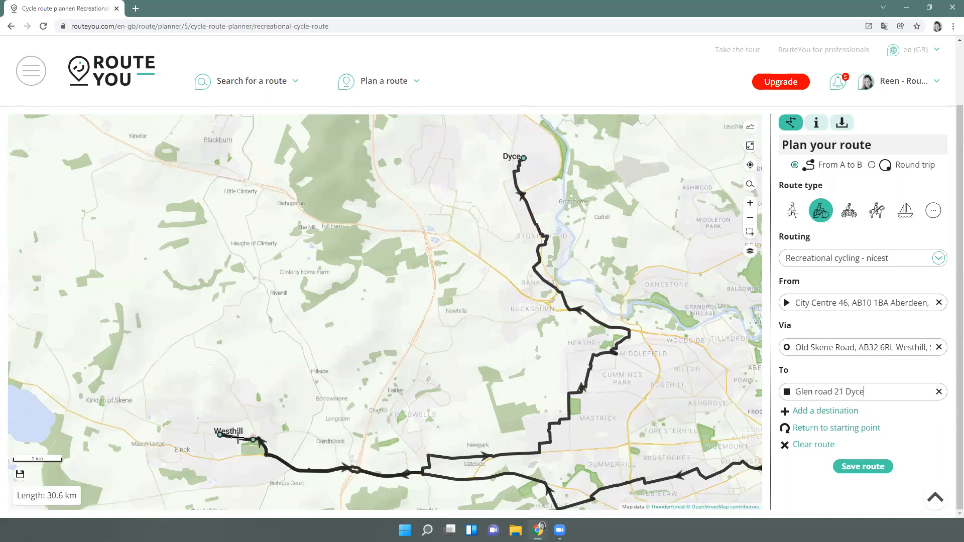
pyautogui.moveTo(558, 420); pyautogui.dragTo(359, 286)
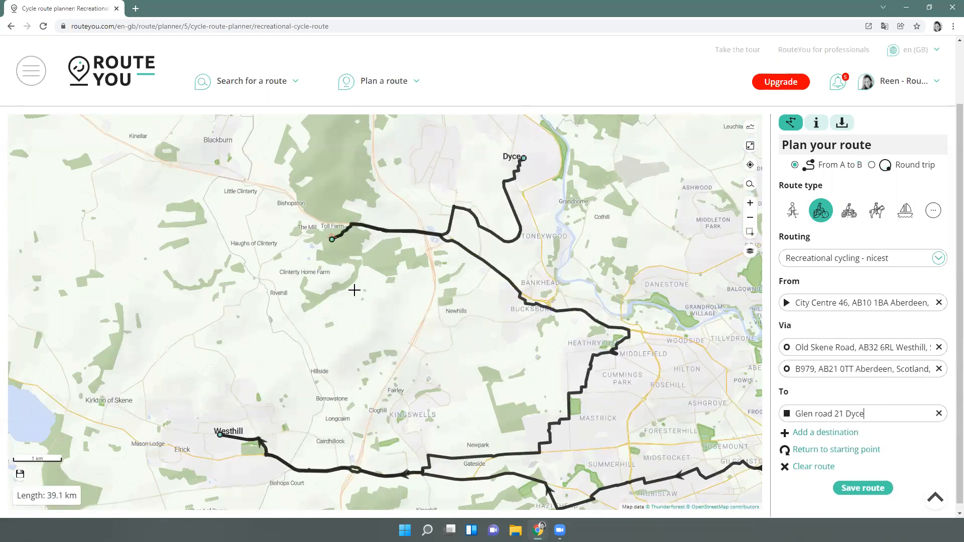
pyautogui.moveTo(569, 408); pyautogui.dragTo(207, 312)
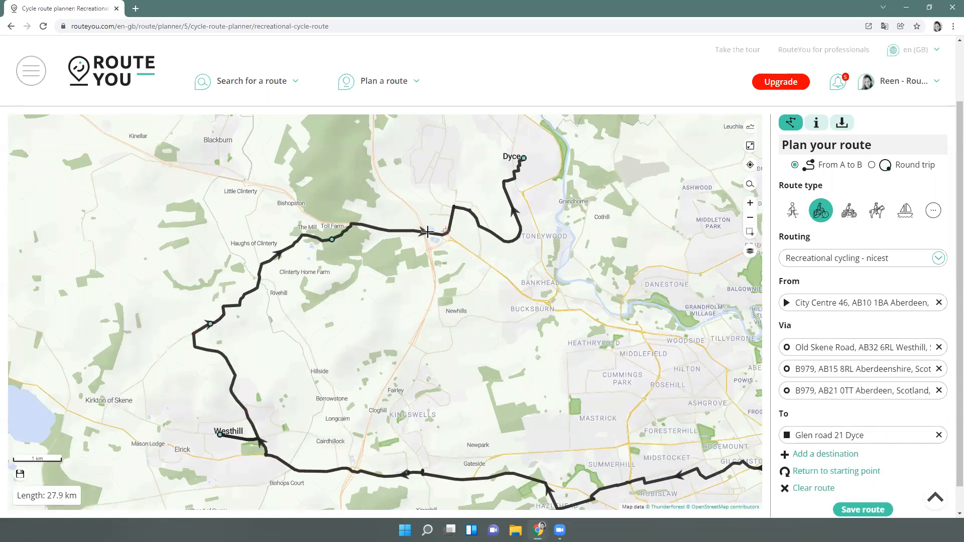
pyautogui.press('Return')
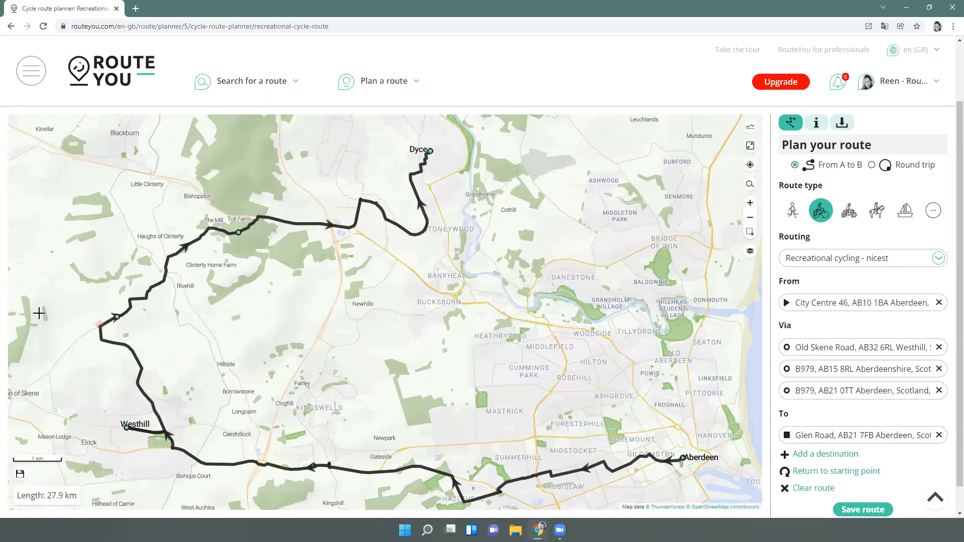
# Close the 40 km loop back to Aberdeen city centre and save it publicly as Aberdeen
pyautogui.click(854, 471)
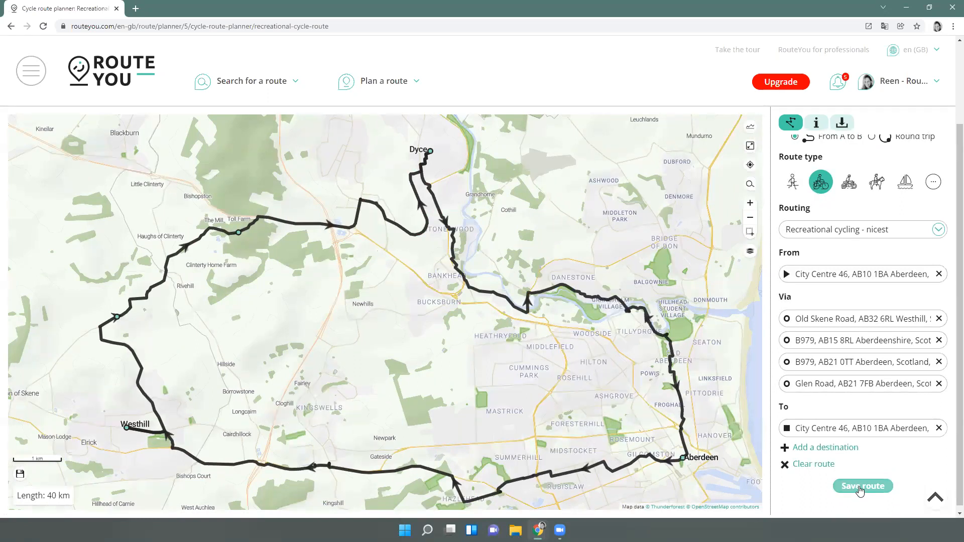
pyautogui.click(860, 487)
pyautogui.click(455, 436)
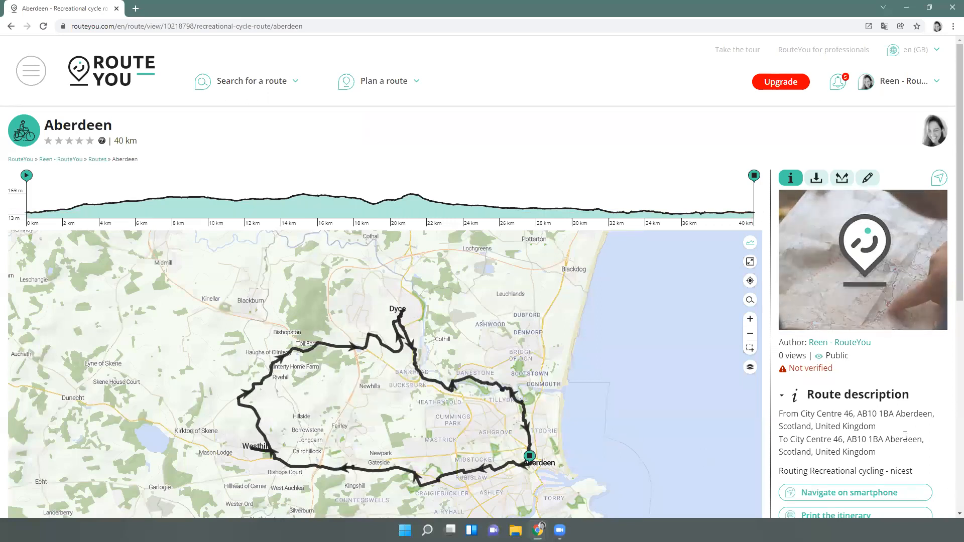
pyautogui.scroll(-1, 942, 502)
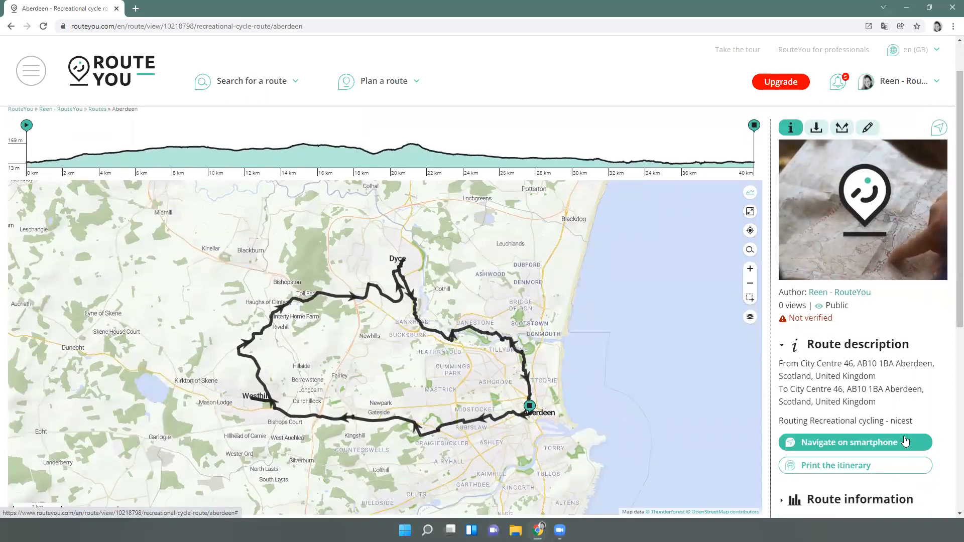
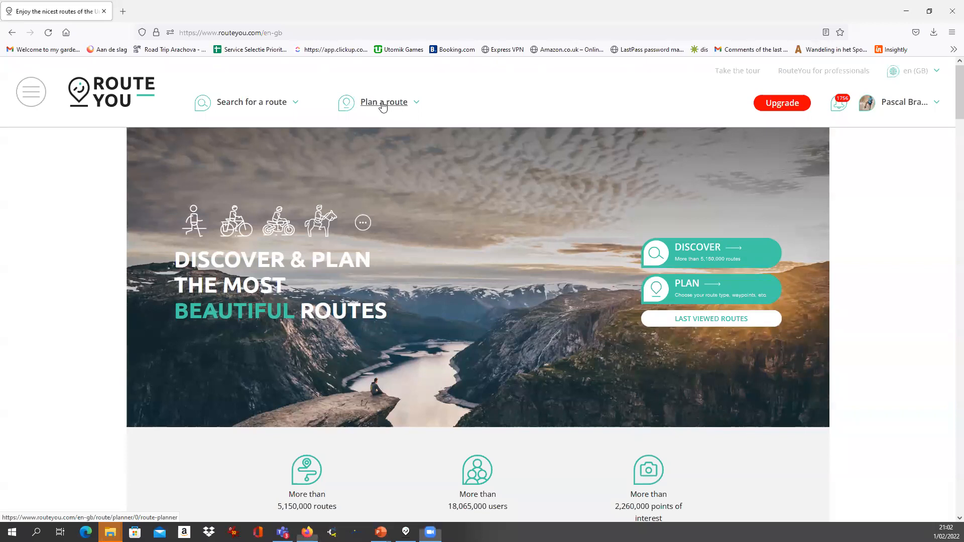
# Start a new A-to-B route over northern France and Belgium with cycling as route type
pyautogui.click(381, 103)
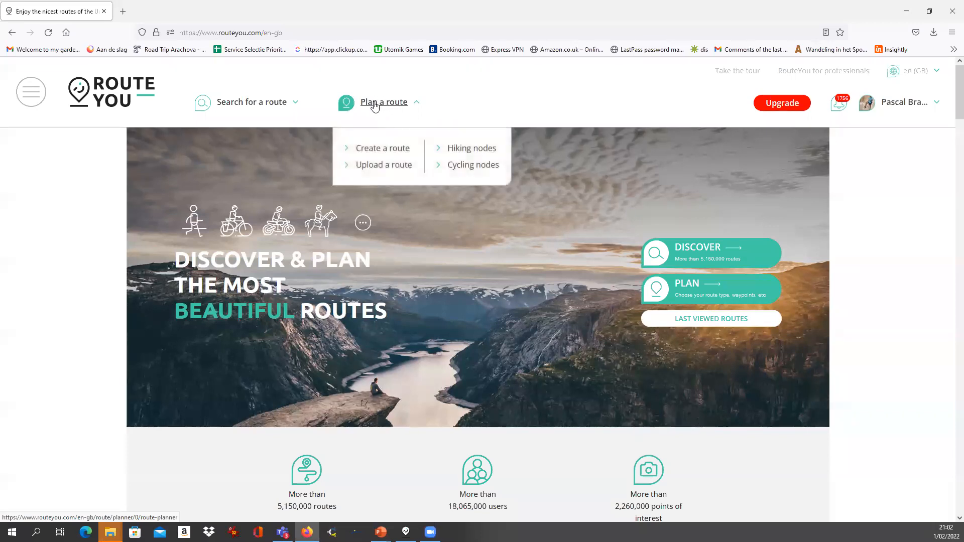
pyautogui.click(387, 152)
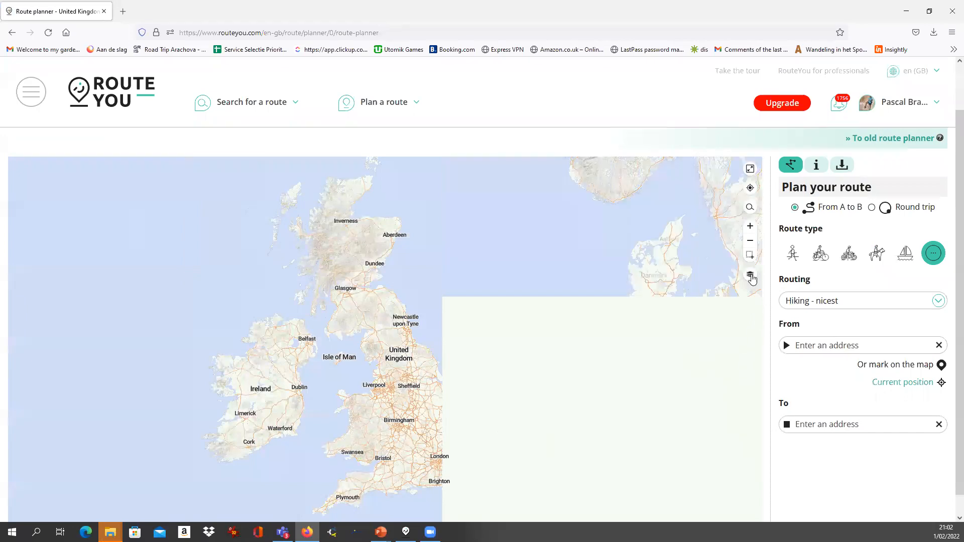
pyautogui.moveTo(642, 450); pyautogui.dragTo(612, 342)
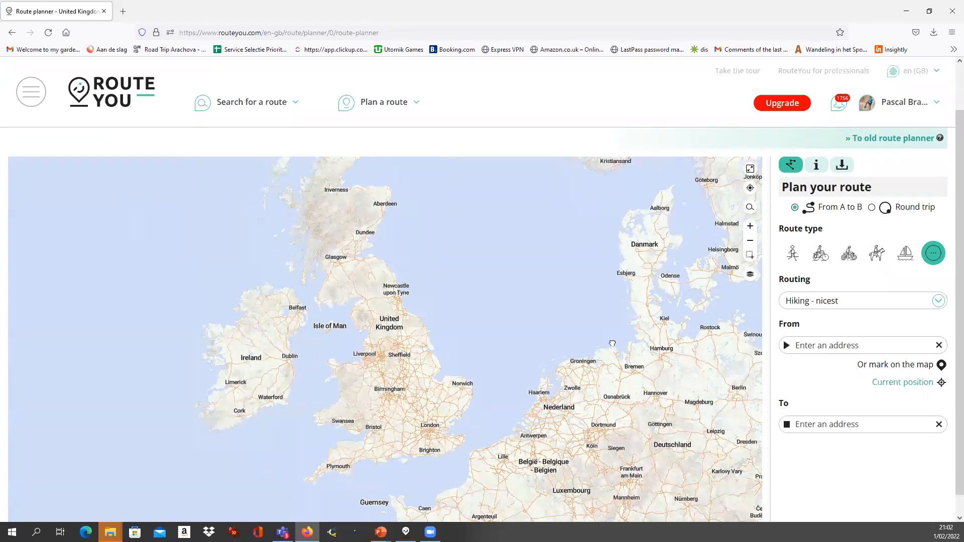
pyautogui.click(750, 255)
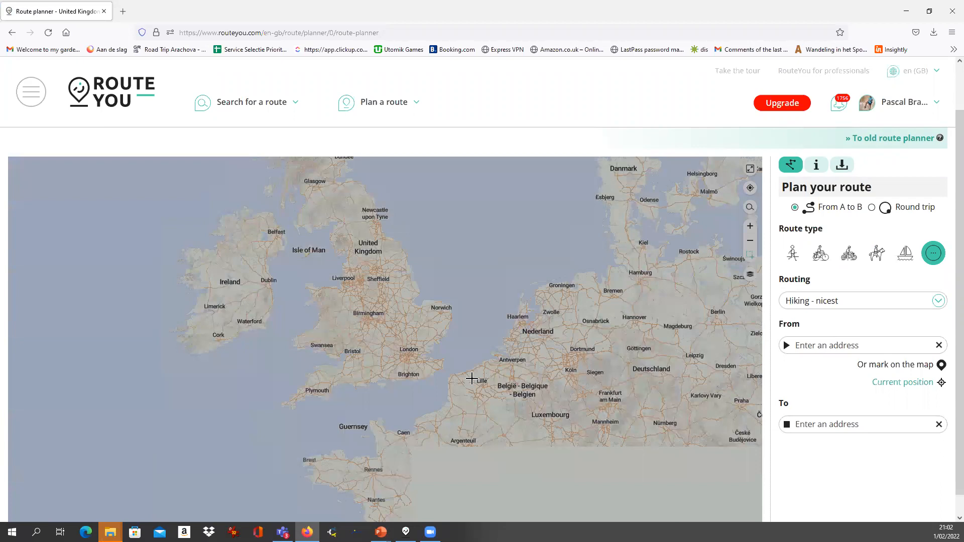
pyautogui.moveTo(440, 378); pyautogui.dragTo(526, 431)
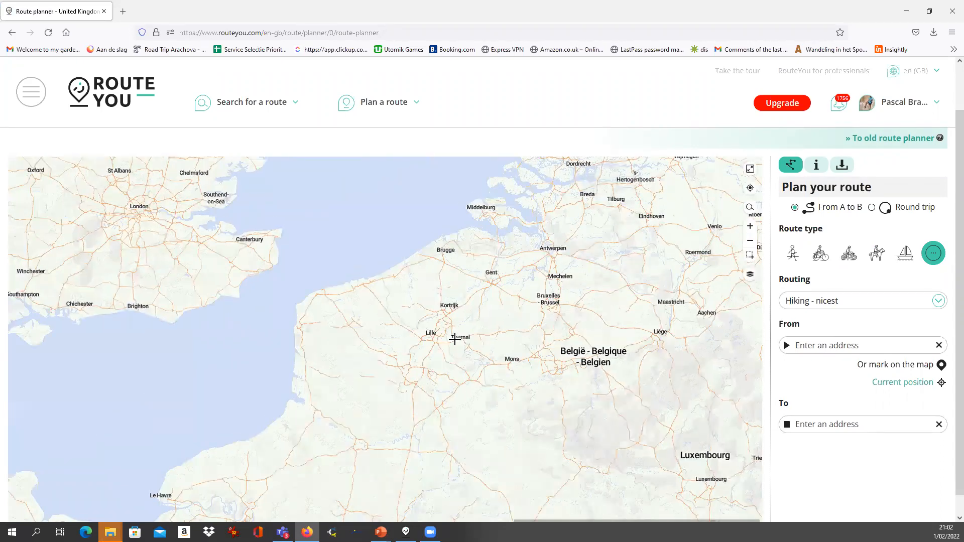
pyautogui.scroll(1, 455, 339)
pyautogui.moveTo(342, 470)
pyautogui.mouseDown()
pyautogui.moveTo(351, 431)
pyautogui.moveTo(351, 457)
pyautogui.mouseUp()
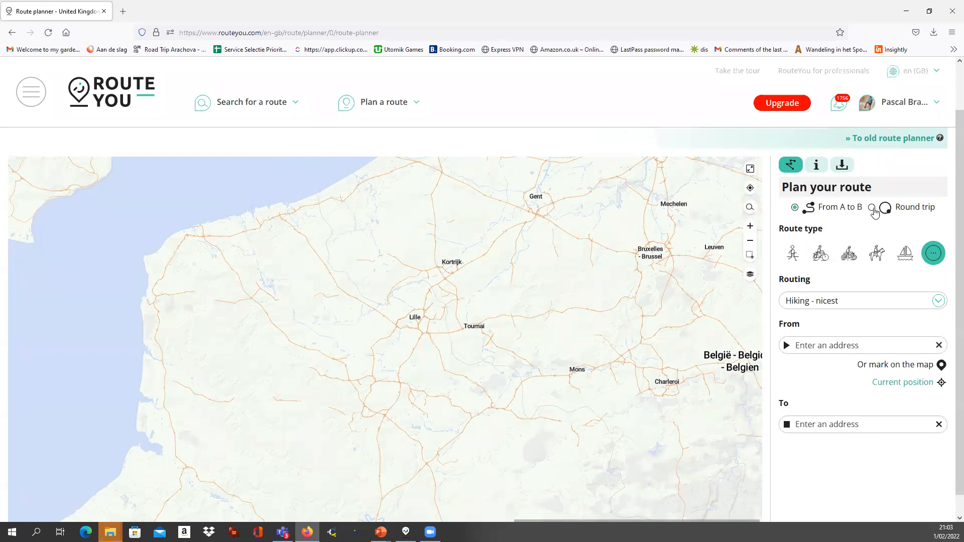
pyautogui.click(821, 253)
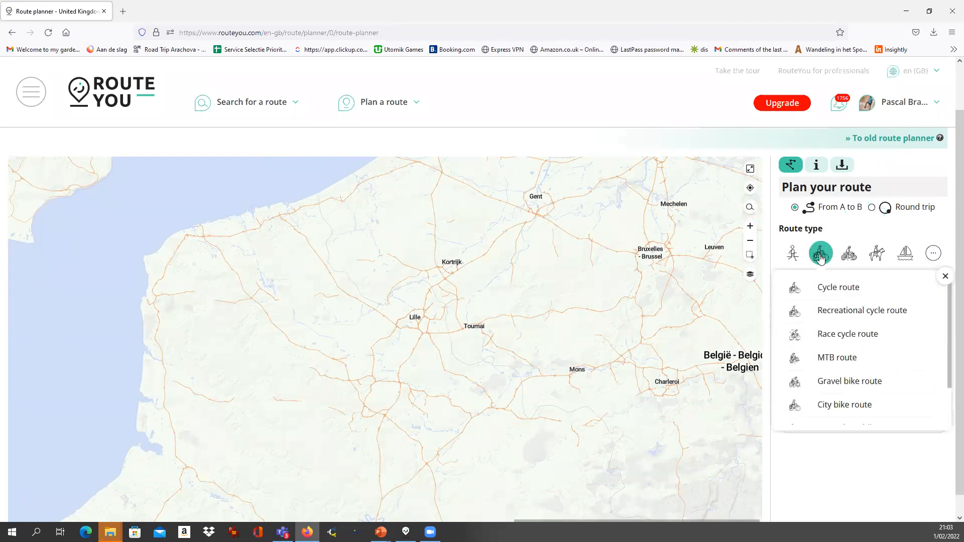
# Plan a 100 km race cycle route from Calais to Béthune with nicest routing
pyautogui.click(840, 337)
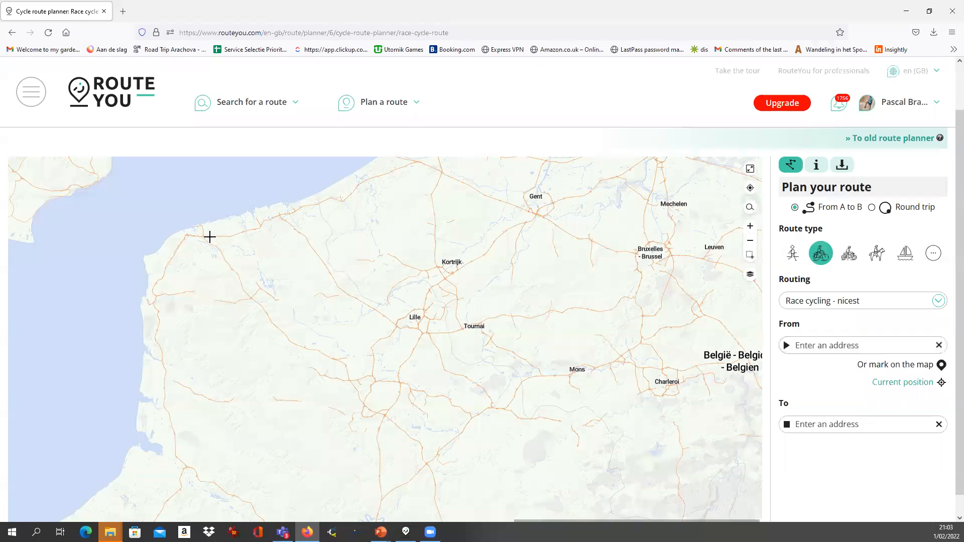
pyautogui.scroll(3, 209, 236)
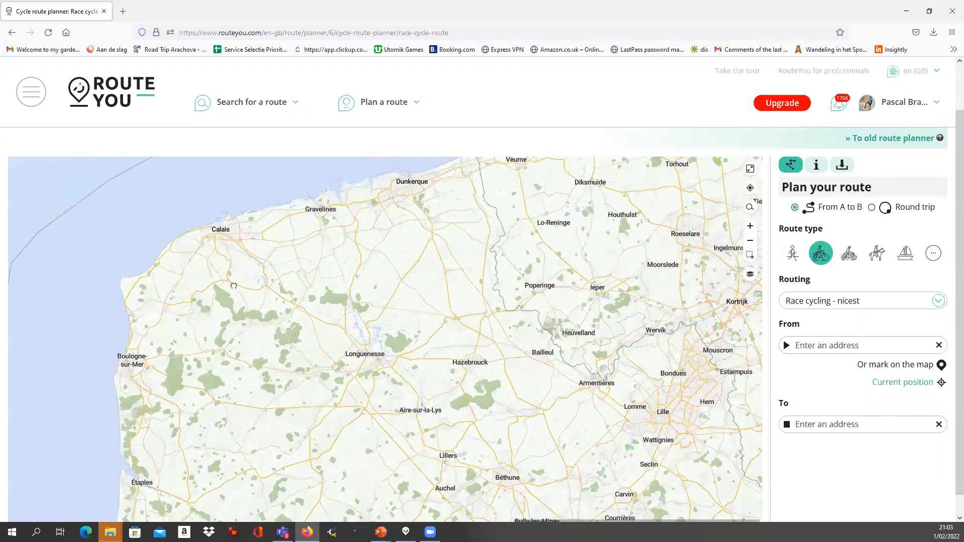
pyautogui.moveTo(234, 286); pyautogui.dragTo(252, 307)
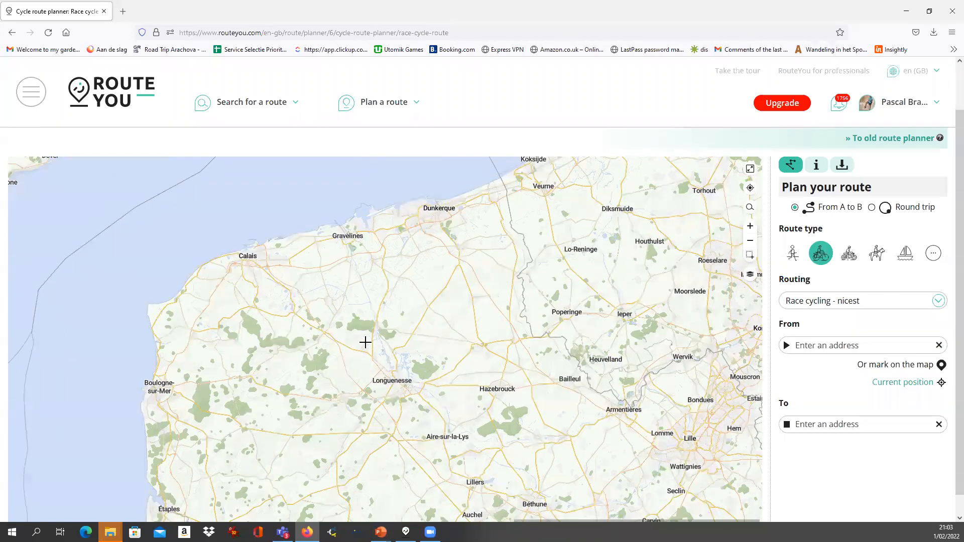
pyautogui.click(245, 257)
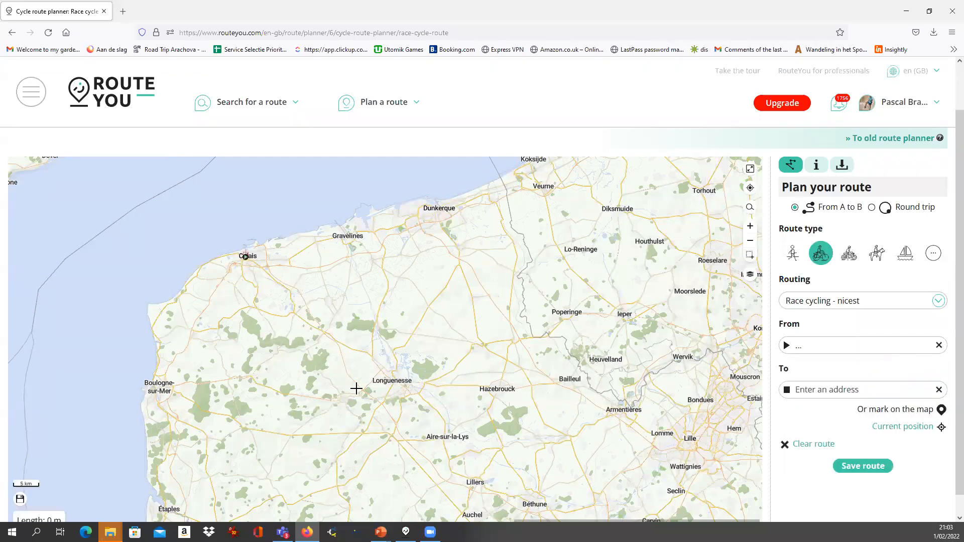
pyautogui.click(533, 505)
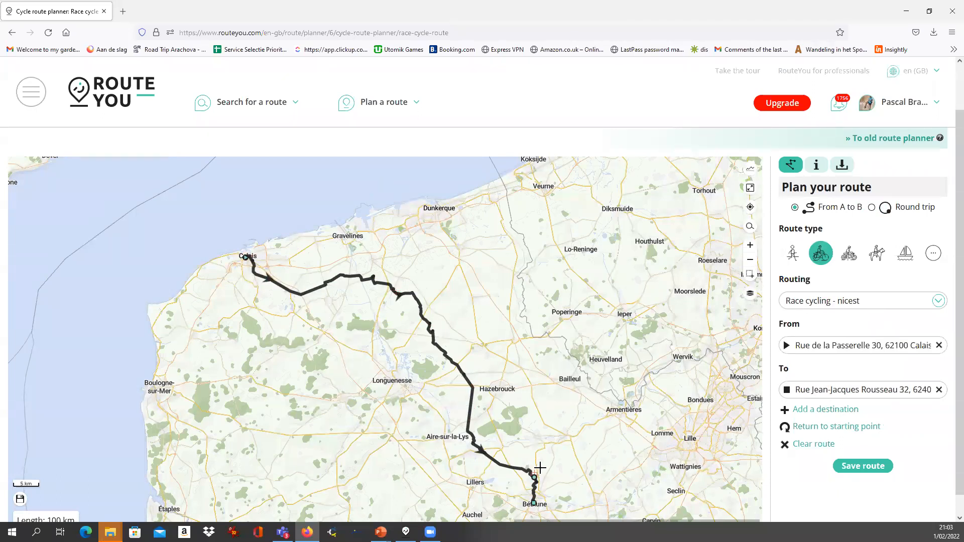
pyautogui.moveTo(541, 455); pyautogui.dragTo(514, 424)
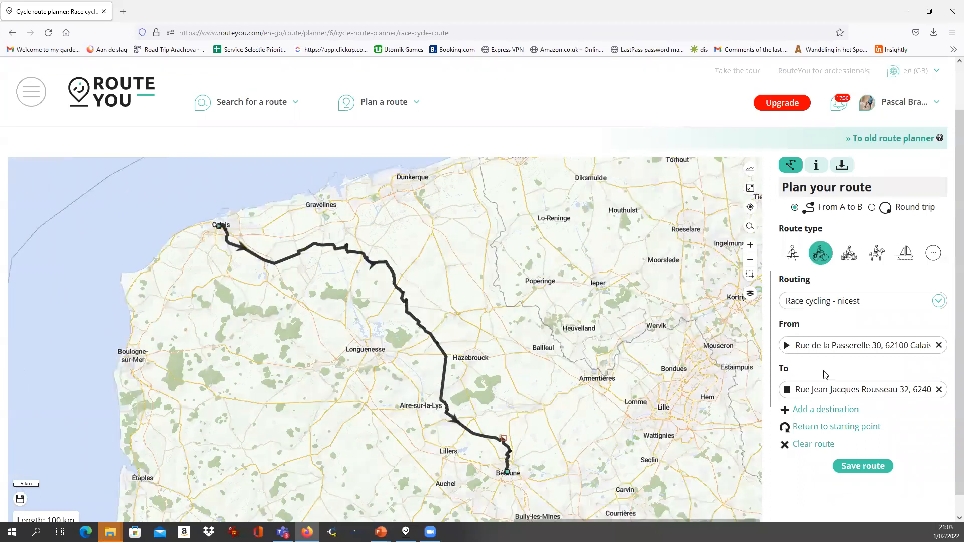
pyautogui.click(826, 306)
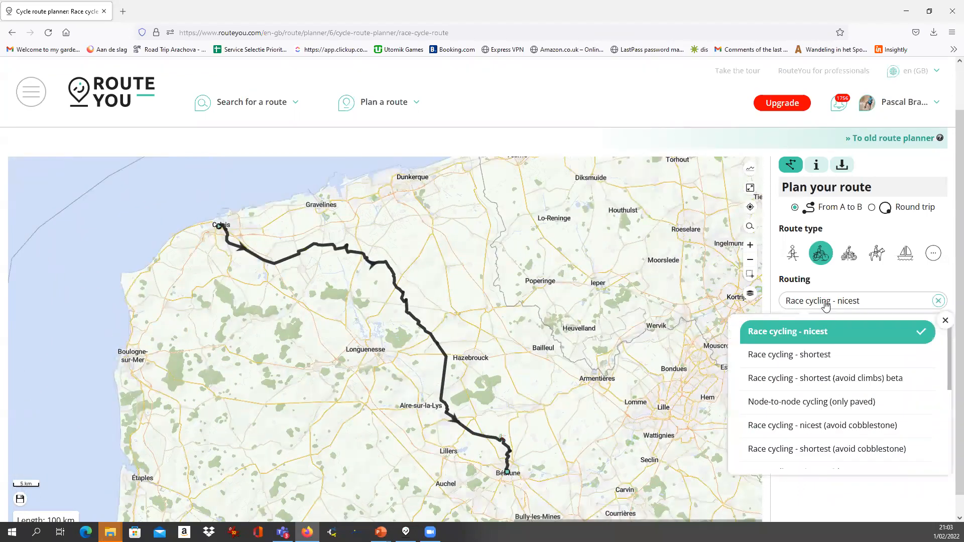
# Apply Race cycling - shortest to the full route, cutting it to 82.4 km
pyautogui.click(819, 356)
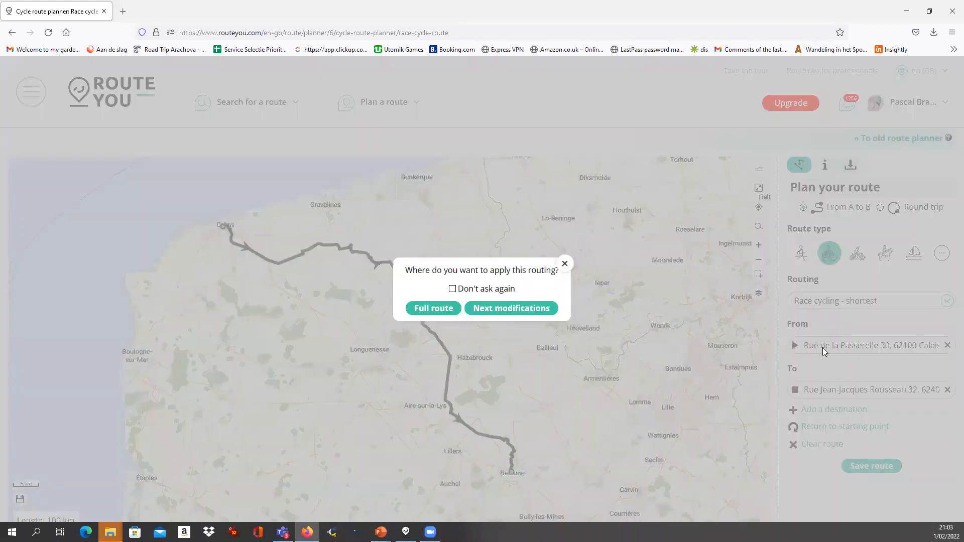
pyautogui.click(431, 309)
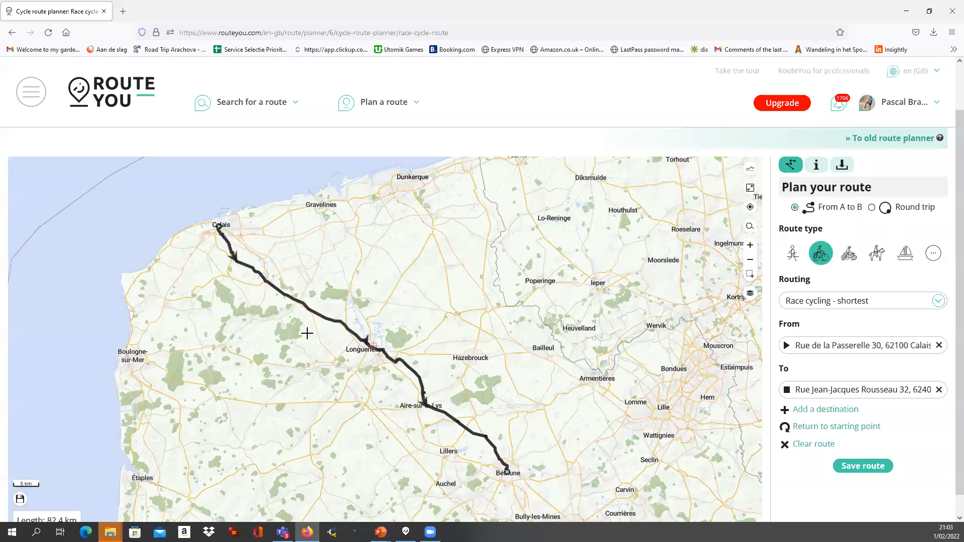
pyautogui.scroll(5, 350, 291)
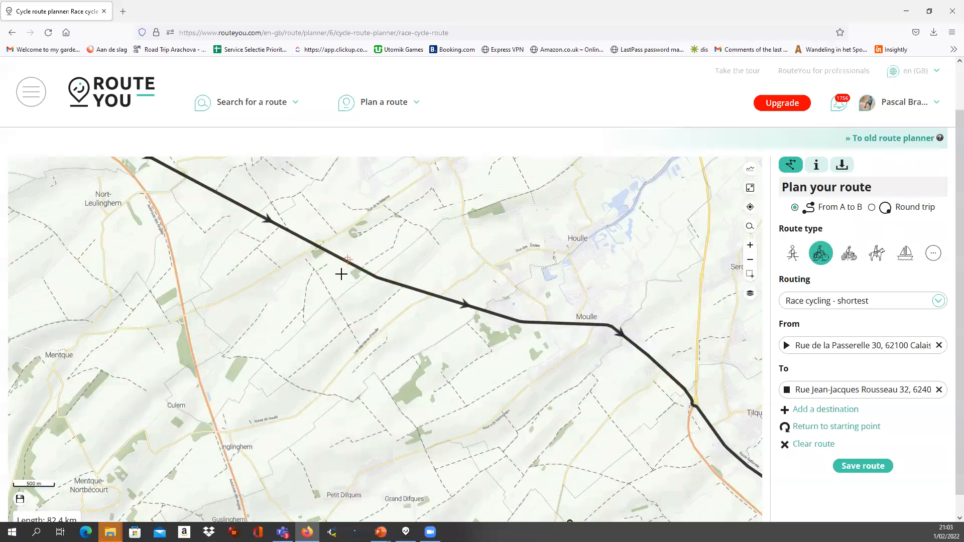
pyautogui.scroll(-2, 342, 273)
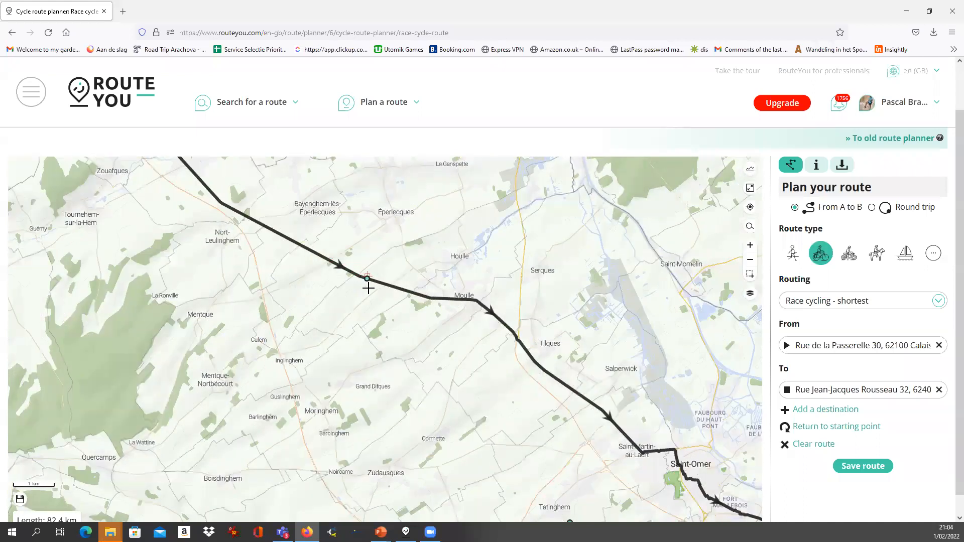
pyautogui.scroll(2, 506, 317)
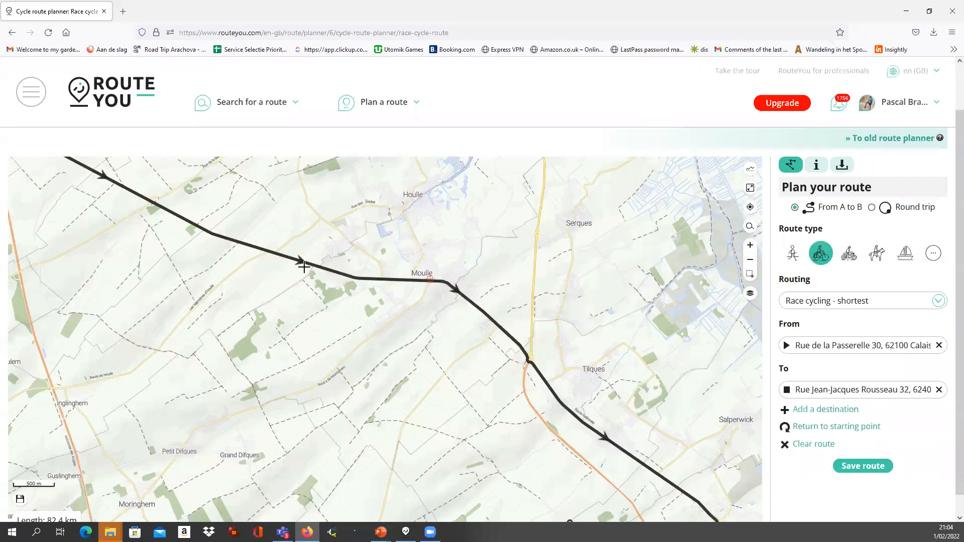
pyautogui.scroll(-5, 278, 260)
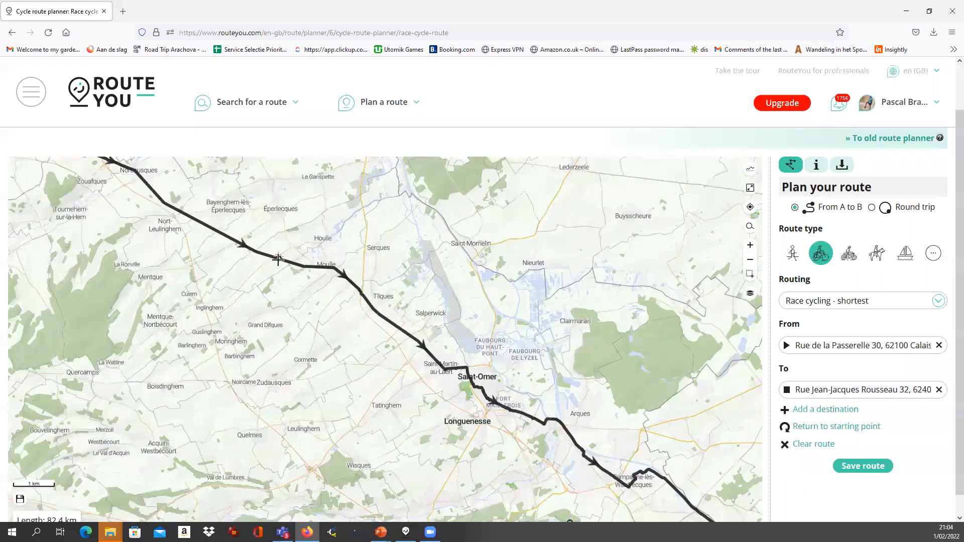
pyautogui.scroll(-1, 284, 269)
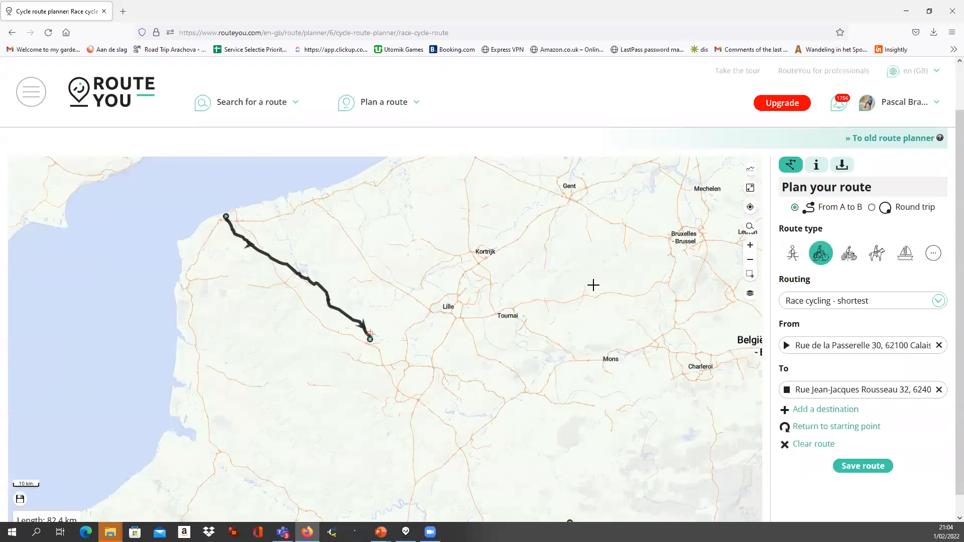
# Pan the map east to the area between Ninove and Brussels
pyautogui.moveTo(478, 375); pyautogui.dragTo(380, 446)
pyautogui.moveTo(620, 274); pyautogui.dragTo(553, 325)
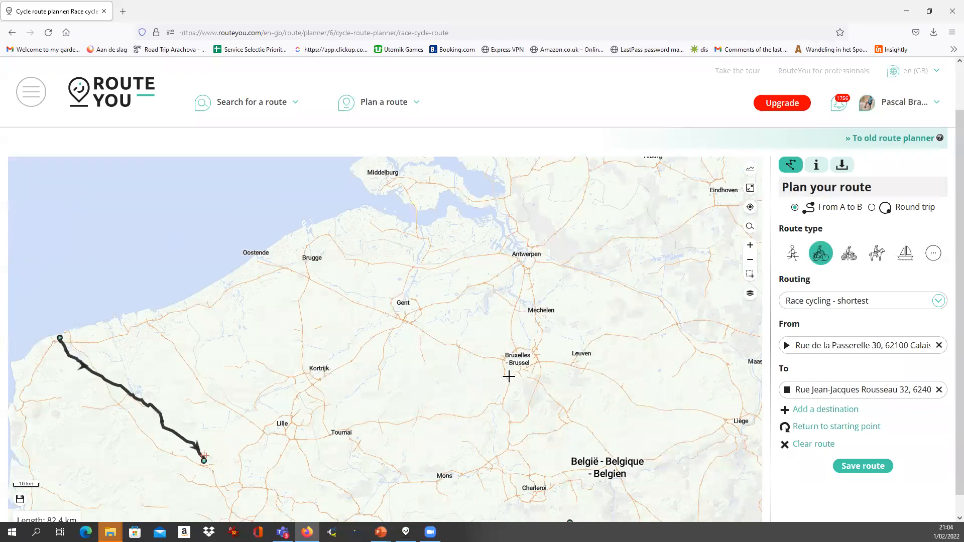
pyautogui.scroll(2, 507, 374)
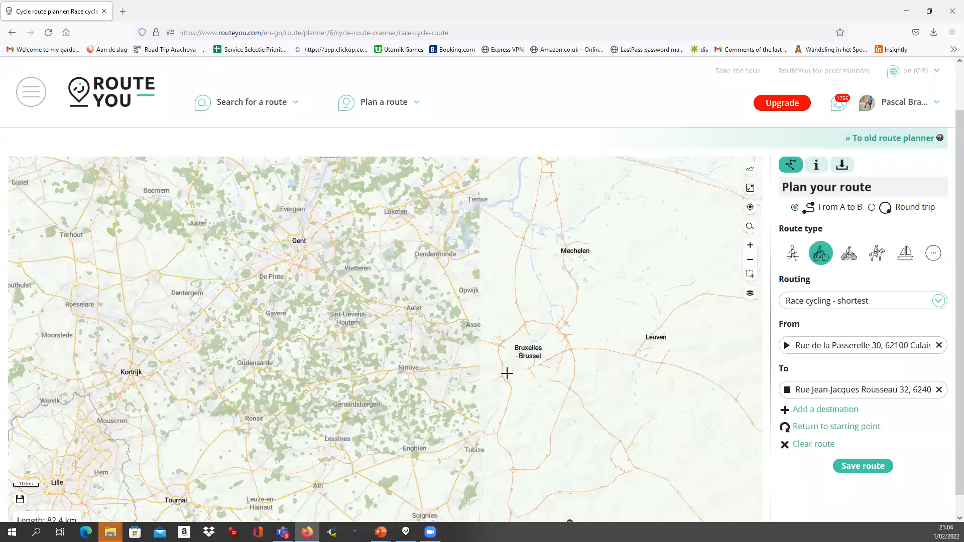
pyautogui.moveTo(370, 375); pyautogui.dragTo(434, 271)
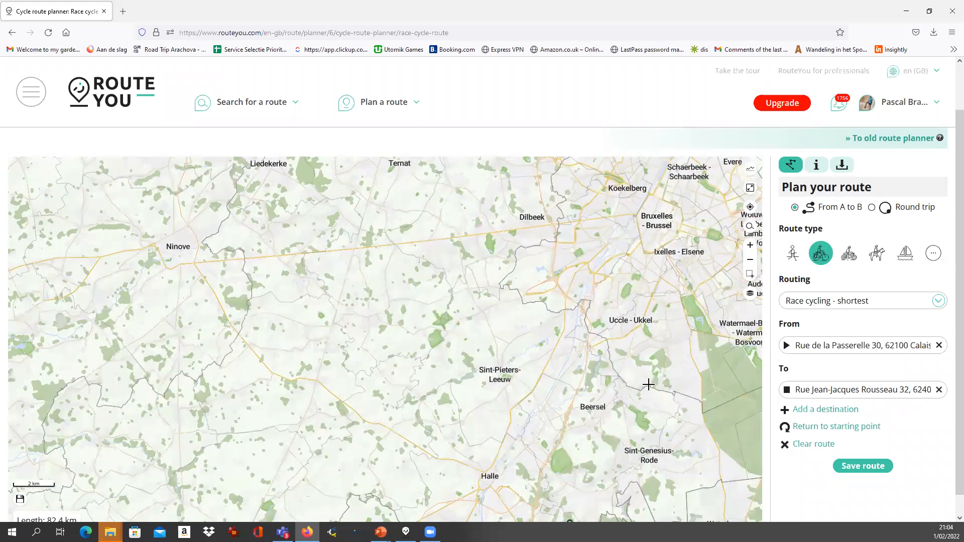
# Delete the Calais route and plan a 19.4 km route from west of Brussels to Ninove
pyautogui.click(813, 447)
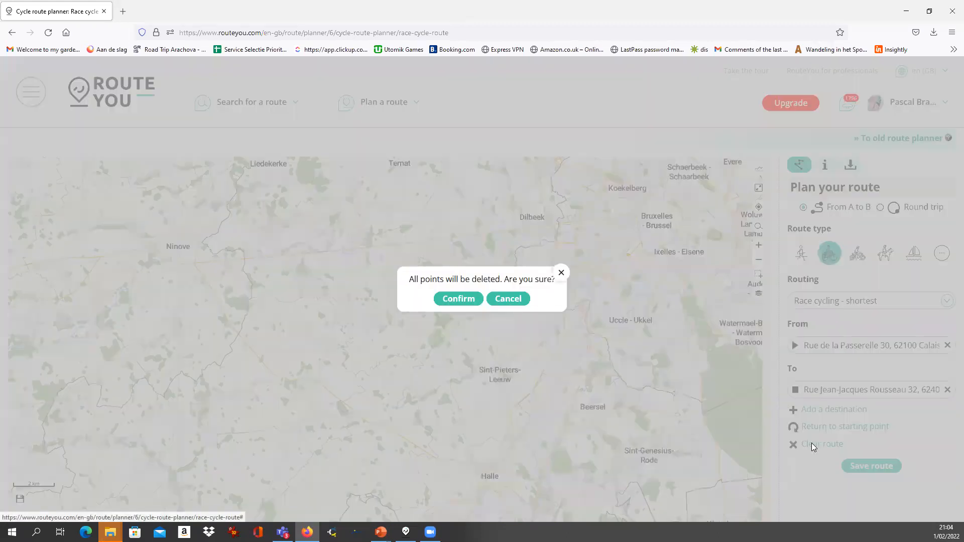
pyautogui.click(458, 300)
pyautogui.moveTo(518, 325); pyautogui.dragTo(527, 361)
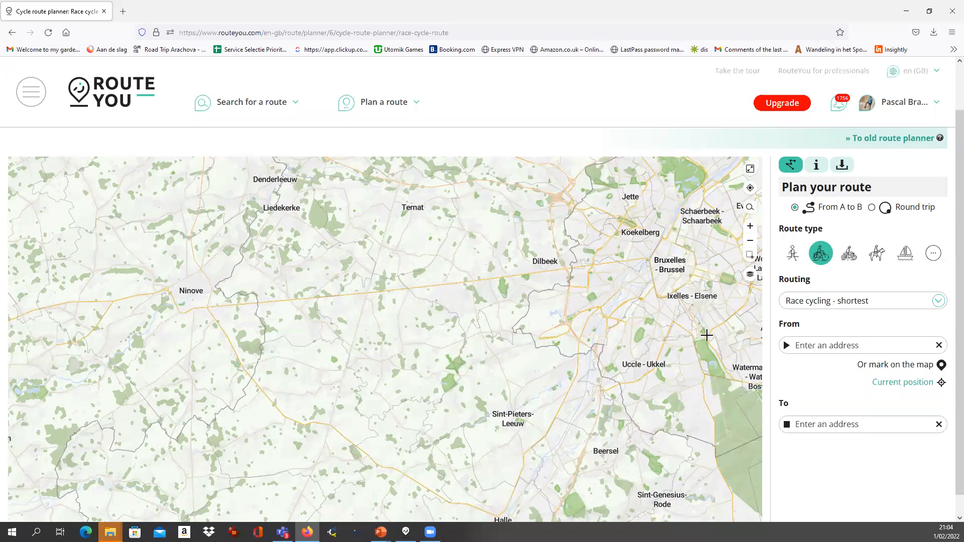
pyautogui.moveTo(530, 318); pyautogui.dragTo(549, 347)
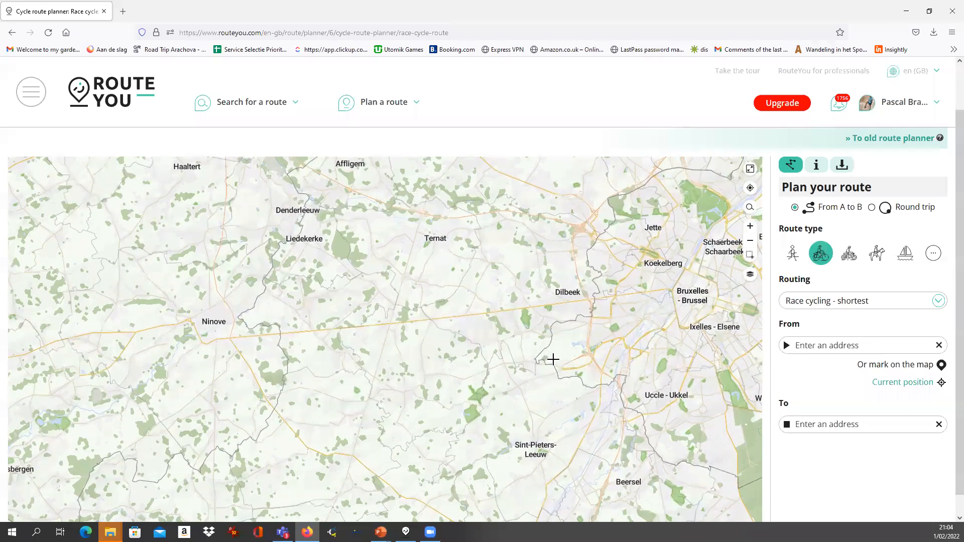
pyautogui.scroll(2, 551, 359)
pyautogui.scroll(-2, 541, 354)
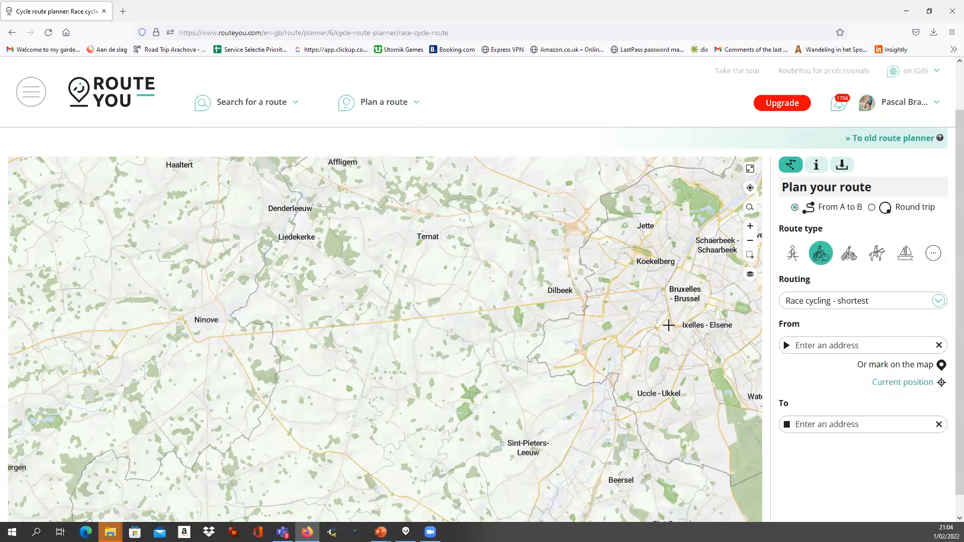
pyautogui.click(575, 342)
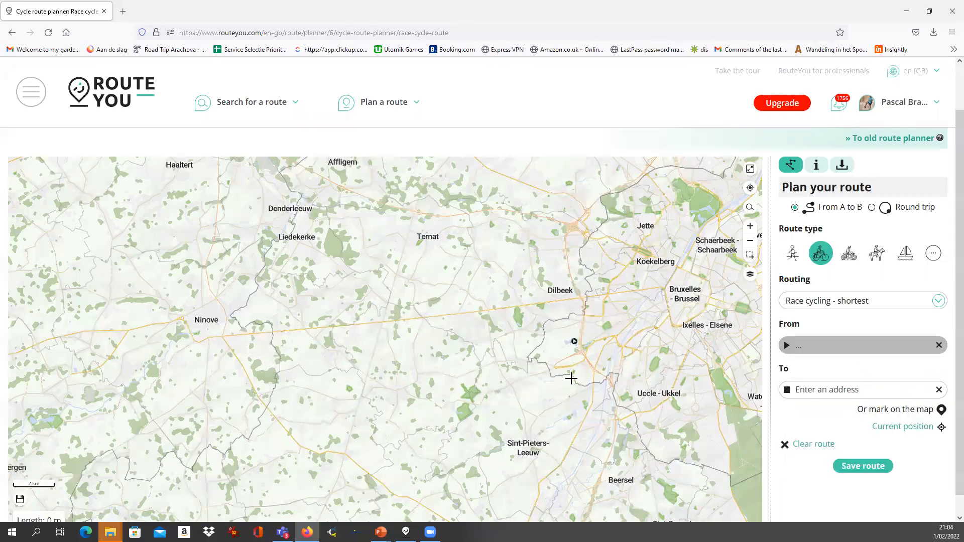
pyautogui.click(201, 322)
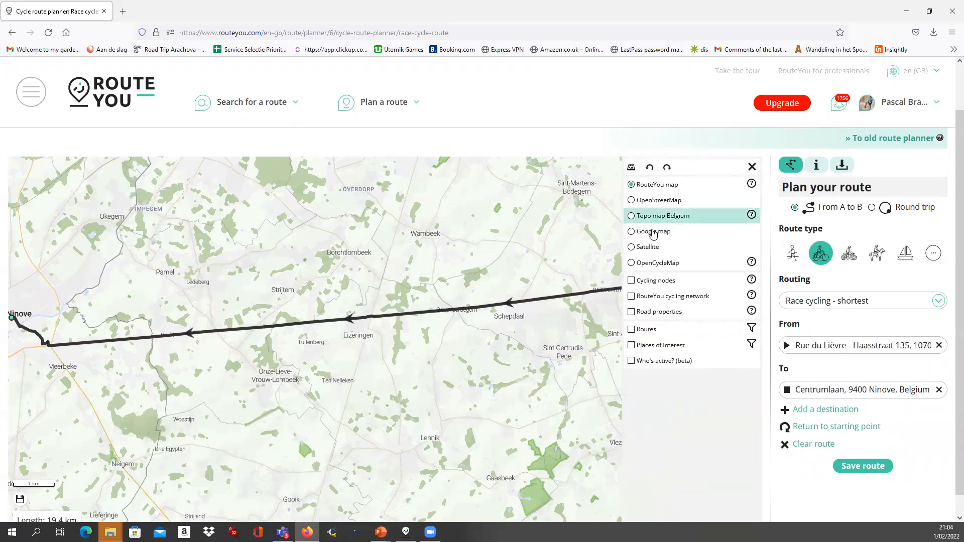
# Switch the map background to Satellite imagery with labels
pyautogui.click(753, 167)
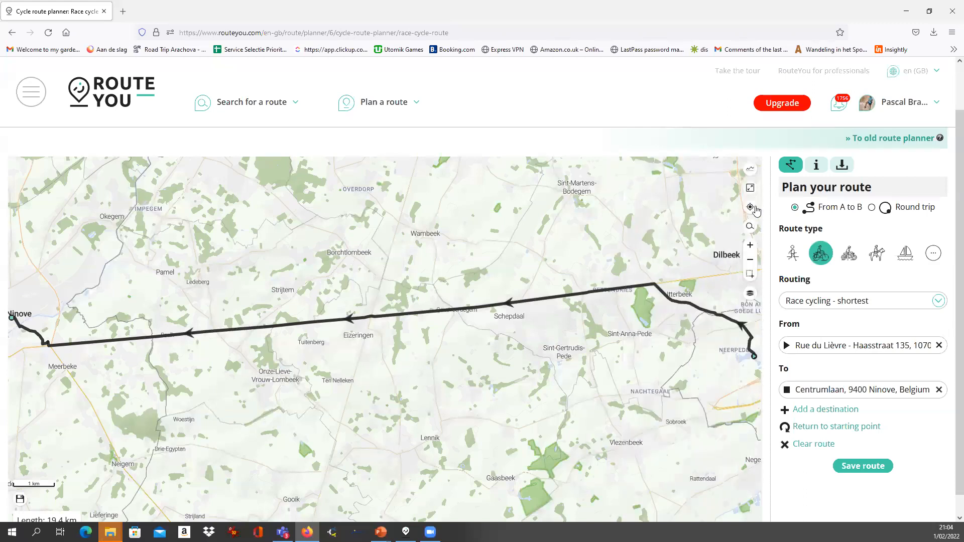
pyautogui.click(751, 295)
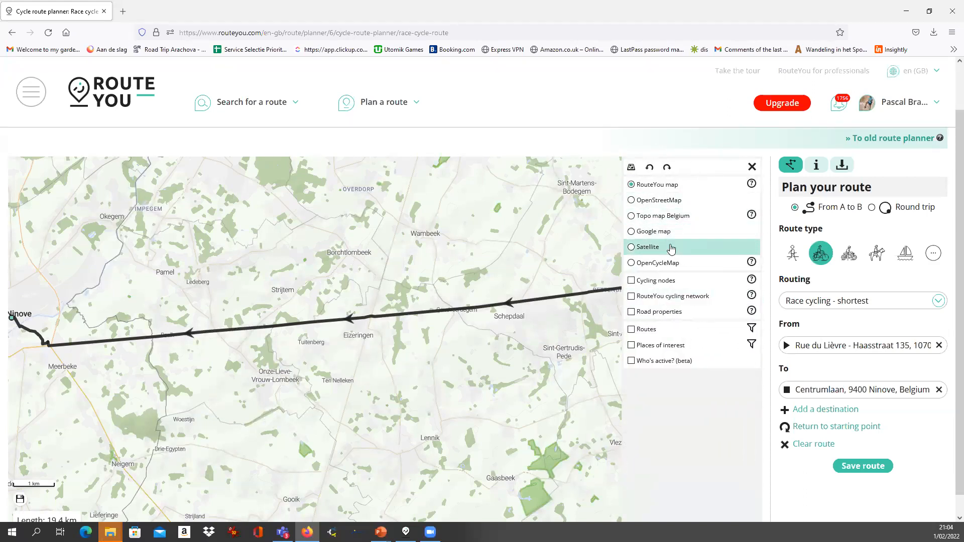
pyautogui.click(647, 247)
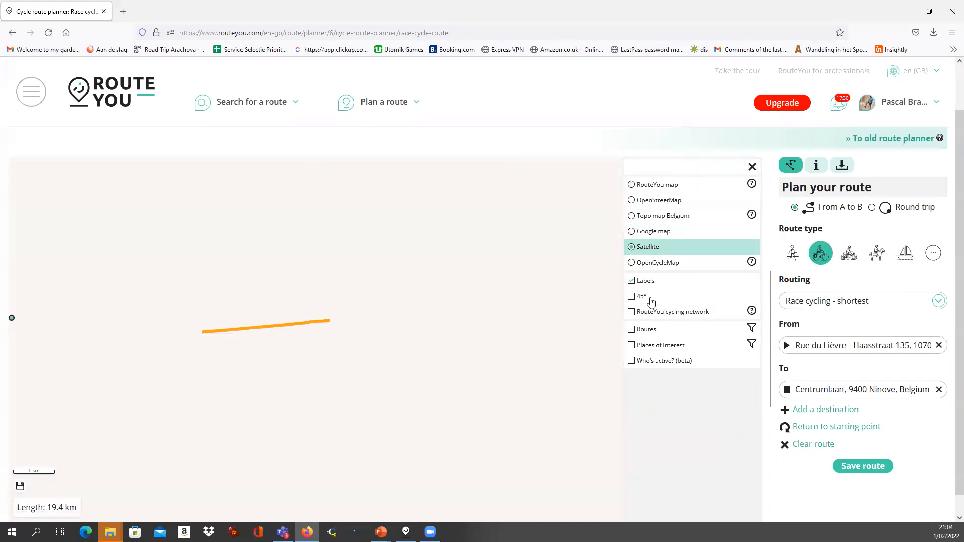
pyautogui.scroll(2, 394, 323)
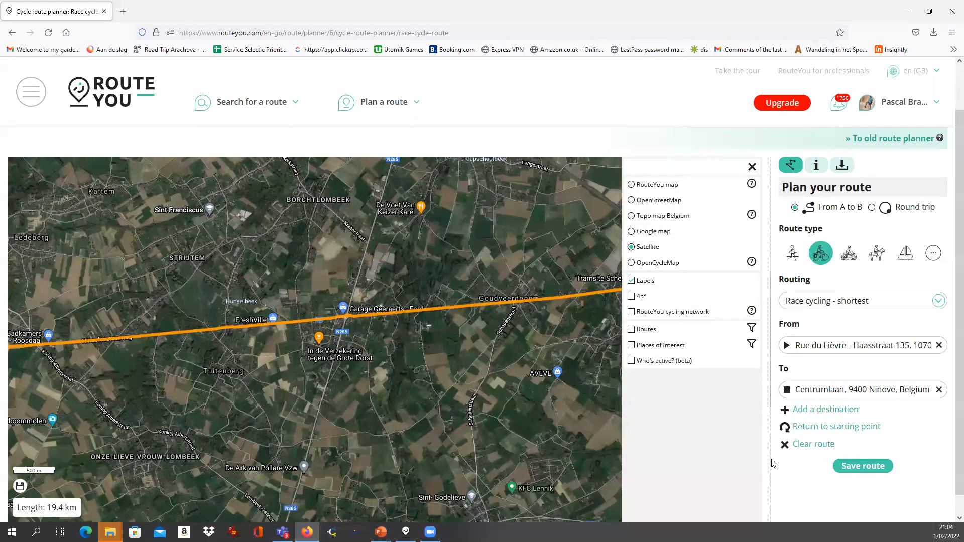
pyautogui.click(766, 458)
pyautogui.scroll(-1, 779, 487)
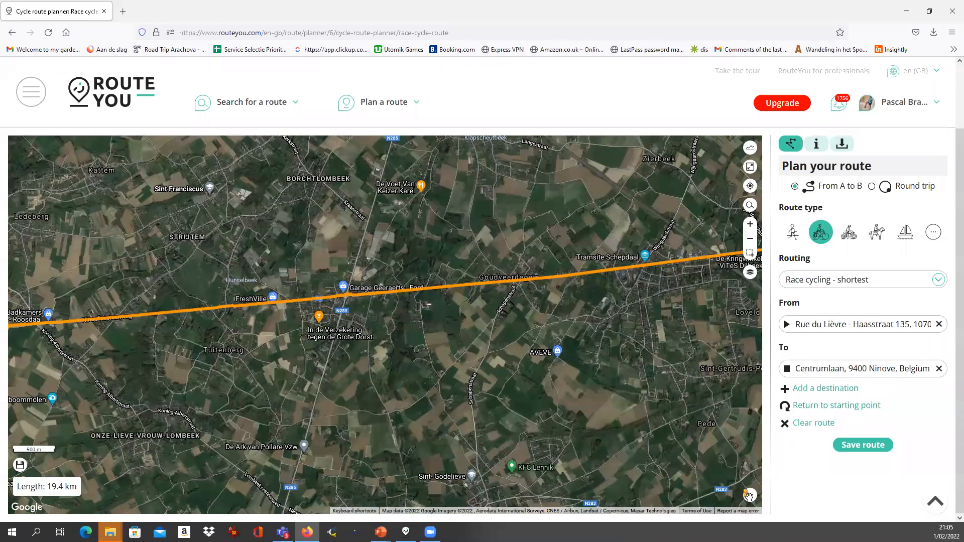
pyautogui.moveTo(749, 496); pyautogui.dragTo(321, 303)
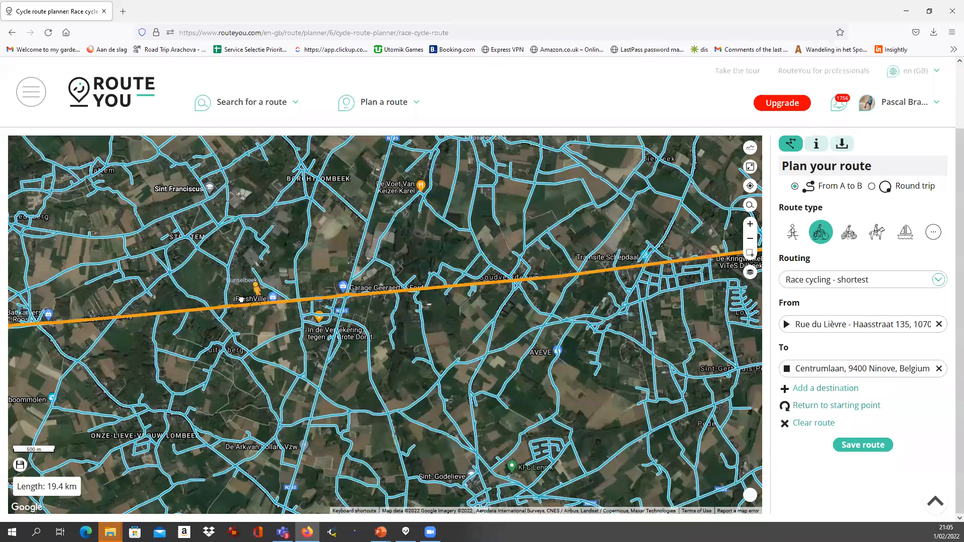
pyautogui.moveTo(237, 300); pyautogui.dragTo(237, 300)
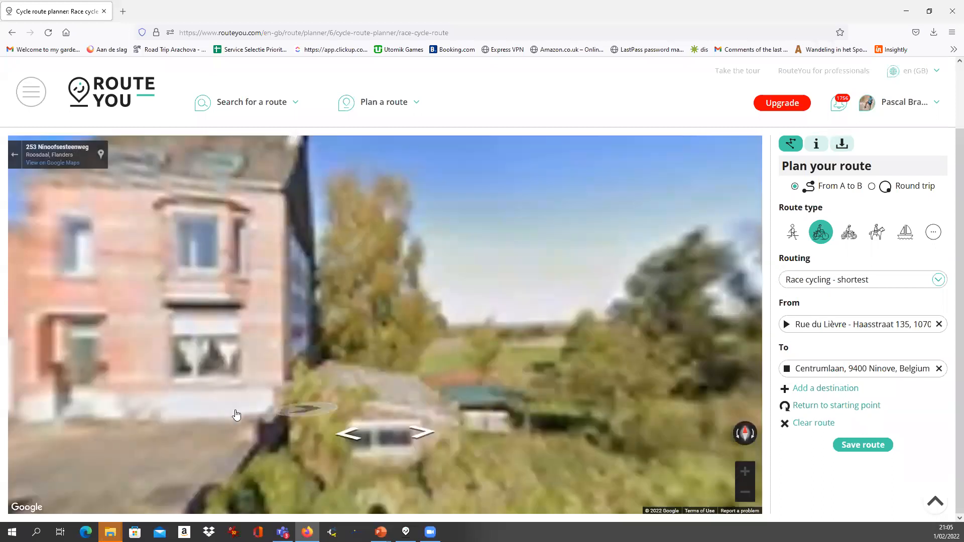
pyautogui.moveTo(722, 356); pyautogui.dragTo(753, 355)
pyautogui.moveTo(172, 337); pyautogui.dragTo(470, 367)
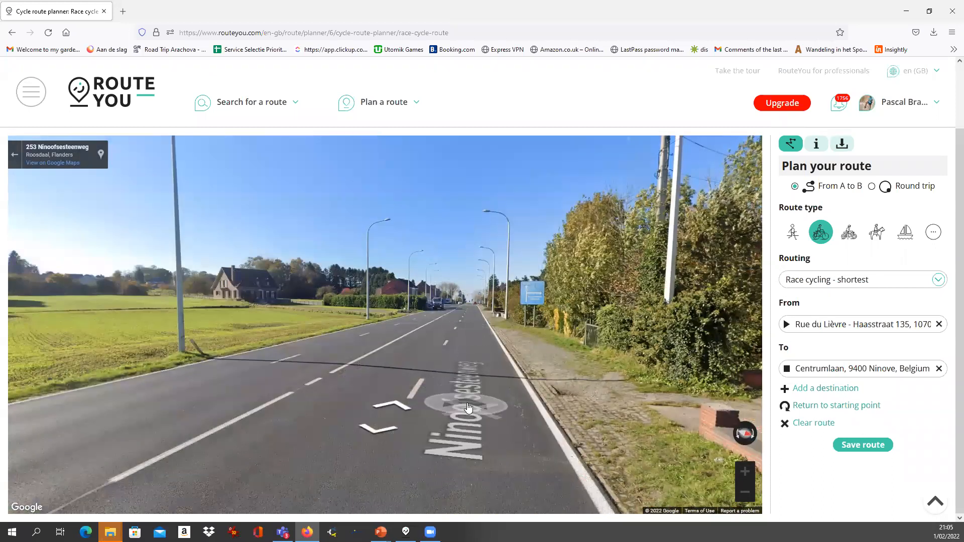
pyautogui.click(15, 156)
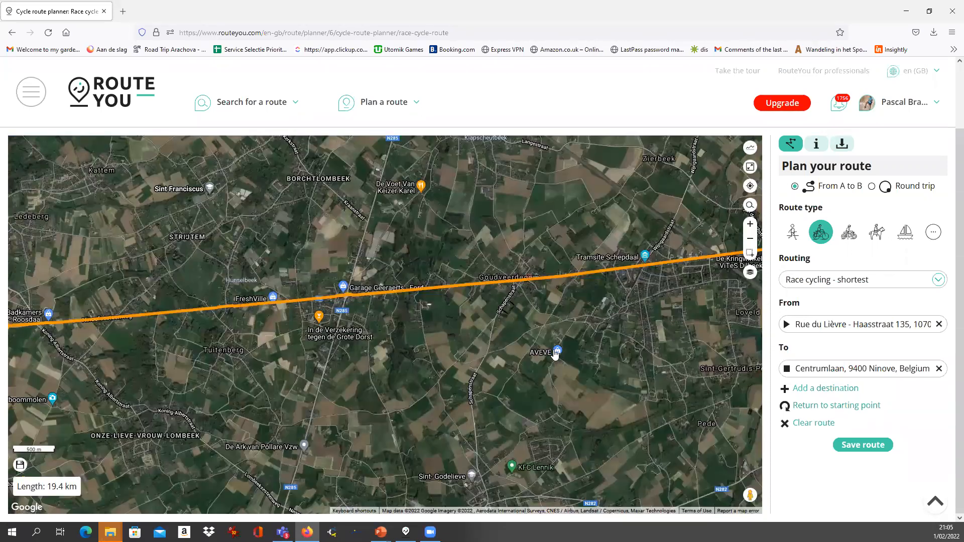
pyautogui.scroll(-2, 555, 354)
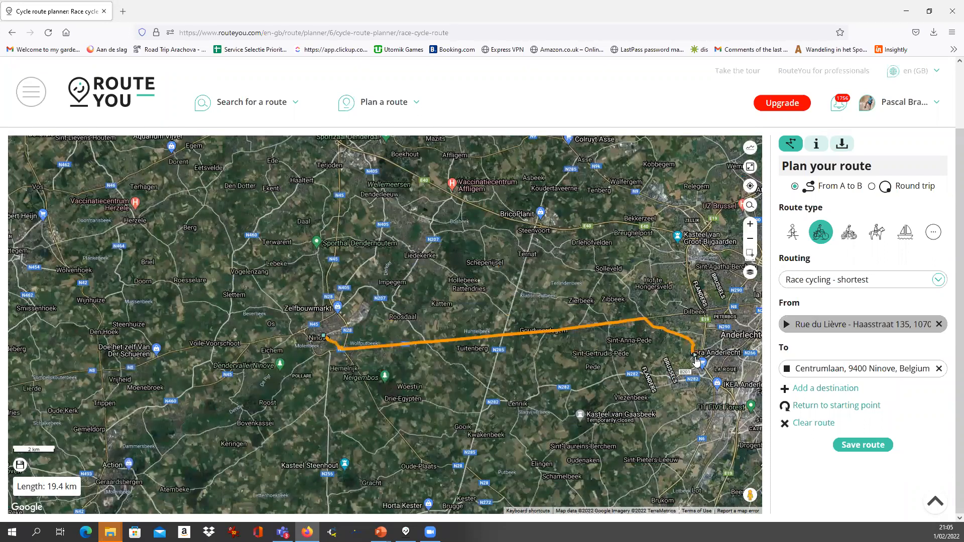
pyautogui.moveTo(471, 374); pyautogui.dragTo(352, 369)
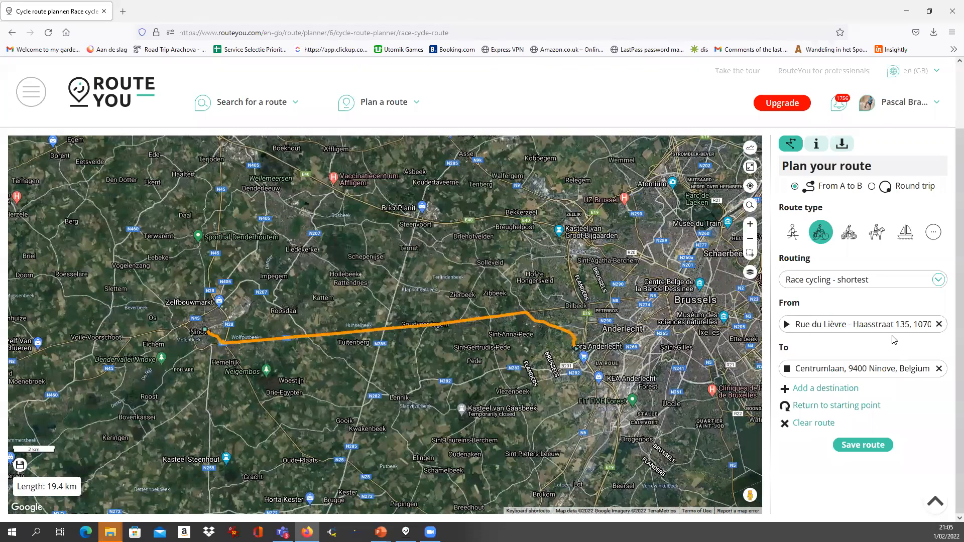
# Apply Race cycling - nicest to the full route, now 24.1 km via Roosdaal and Wambeek
pyautogui.click(816, 285)
pyautogui.click(814, 305)
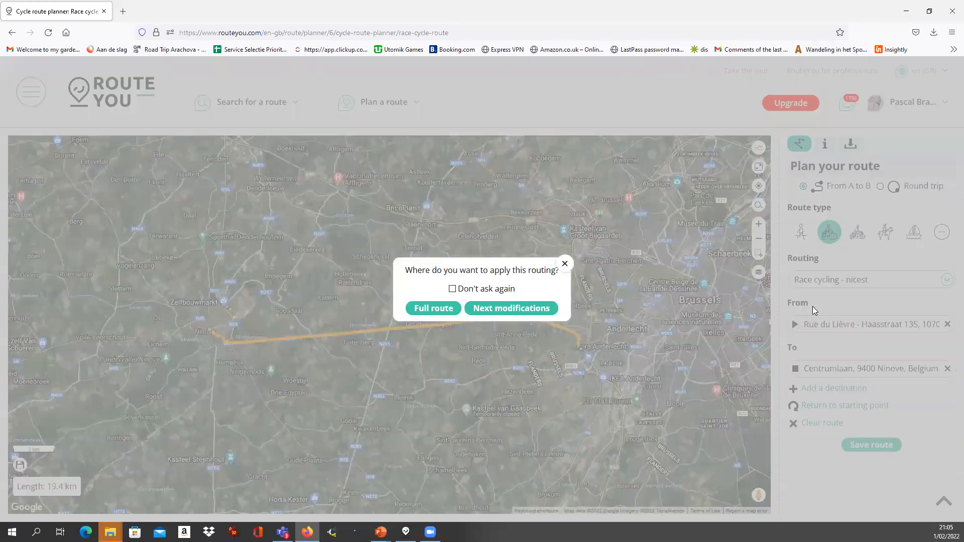
pyautogui.click(432, 310)
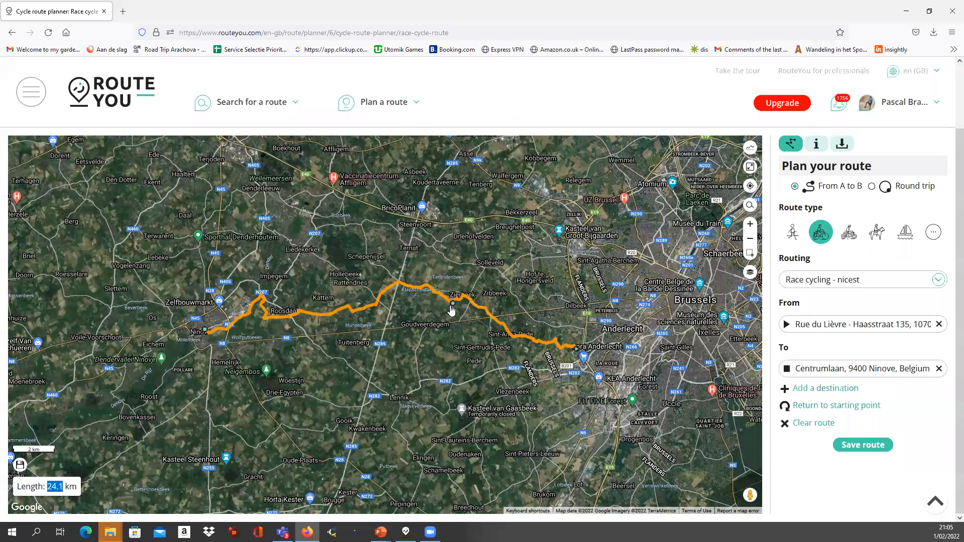
# Zoom in near Wambeek and drop Pegman on the route for Street View
pyautogui.scroll(3, 451, 310)
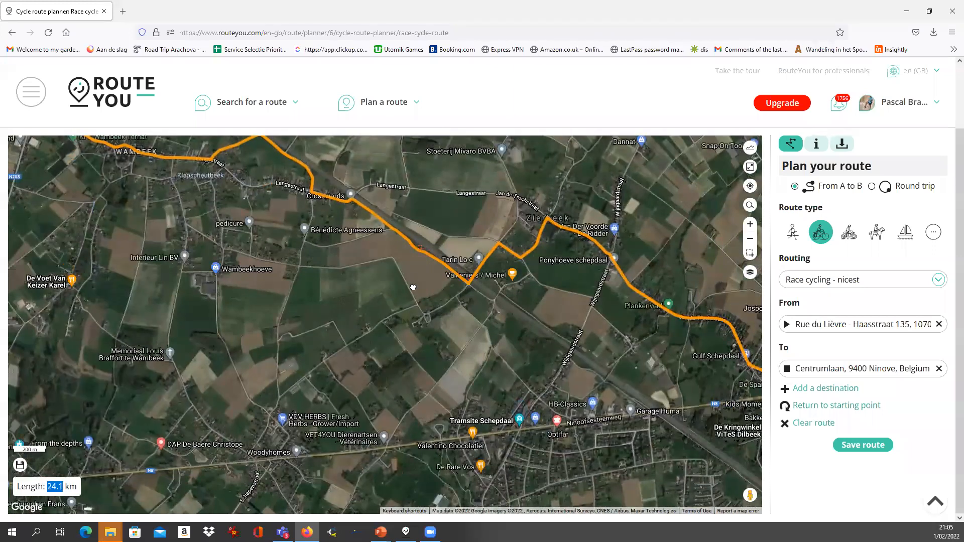
pyautogui.moveTo(413, 287); pyautogui.dragTo(456, 346)
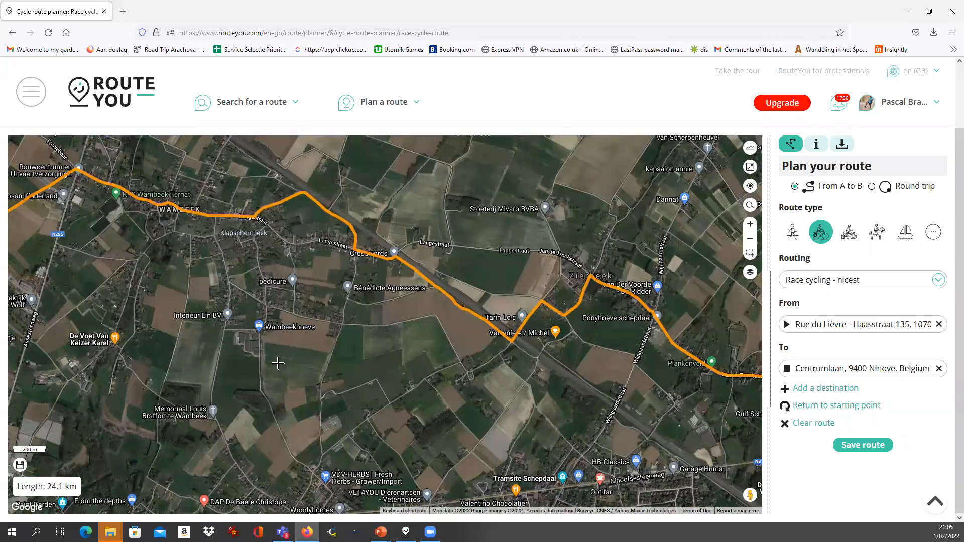
pyautogui.moveTo(278, 363); pyautogui.dragTo(496, 361)
pyautogui.moveTo(749, 495); pyautogui.dragTo(156, 249)
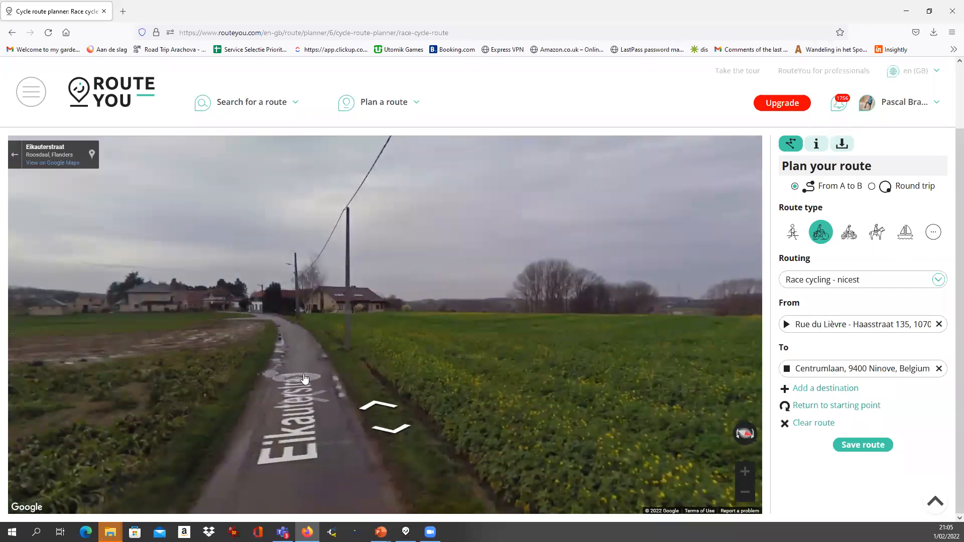
pyautogui.click(323, 462)
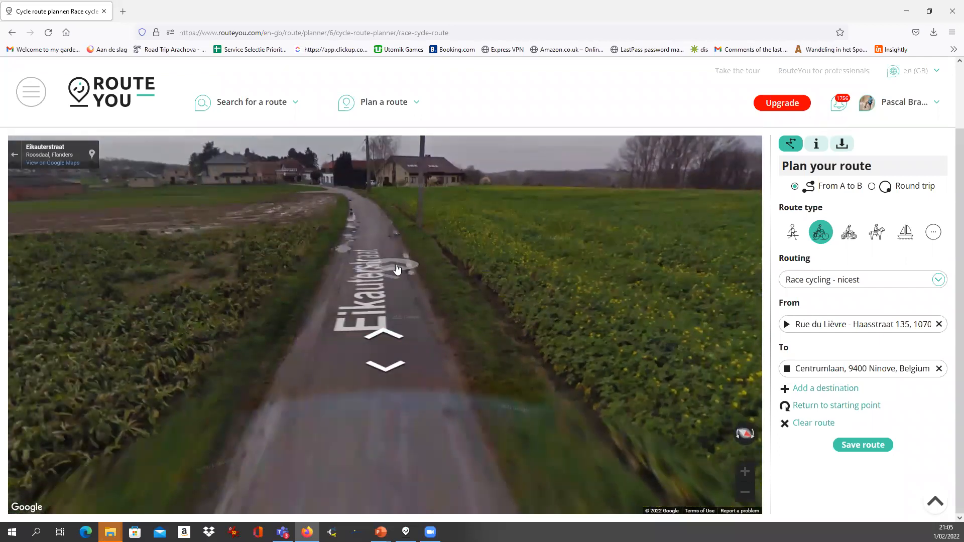
pyautogui.click(159, 401)
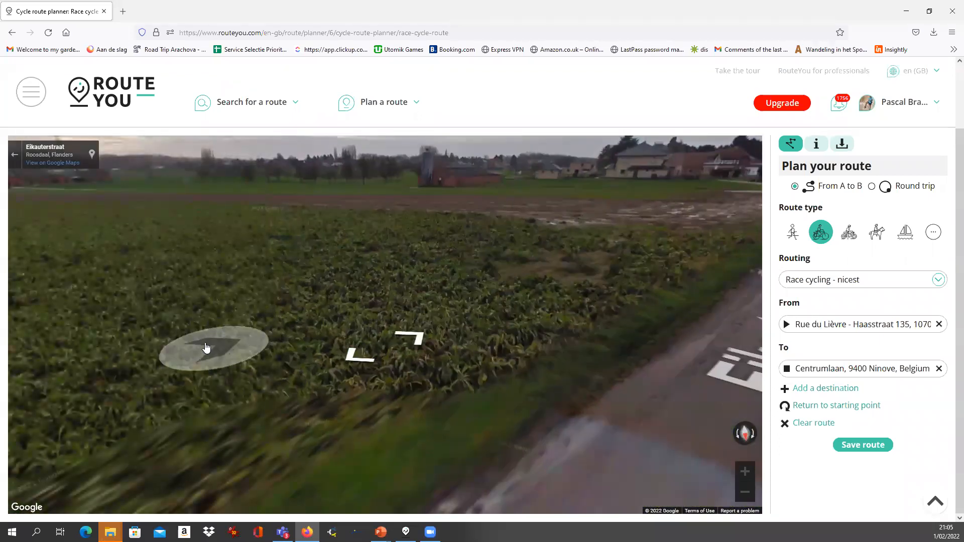
pyautogui.moveTo(205, 347); pyautogui.dragTo(492, 341)
pyautogui.moveTo(226, 329); pyautogui.dragTo(666, 305)
pyautogui.moveTo(329, 263); pyautogui.dragTo(557, 331)
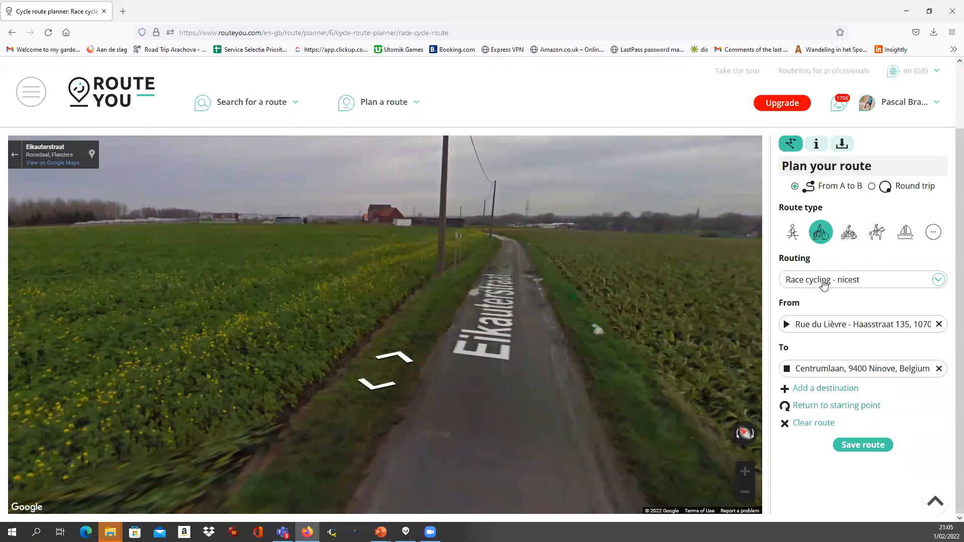
pyautogui.click(495, 386)
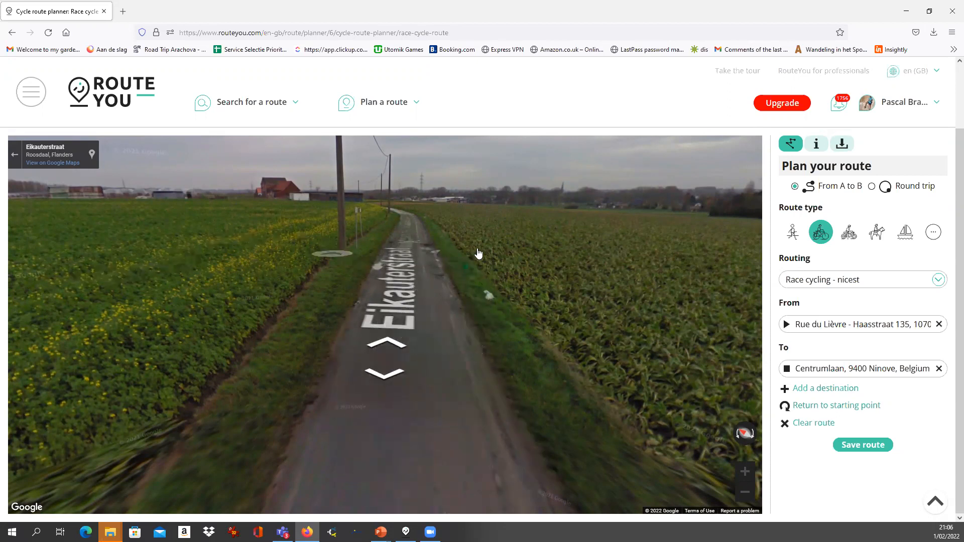
pyautogui.click(470, 304)
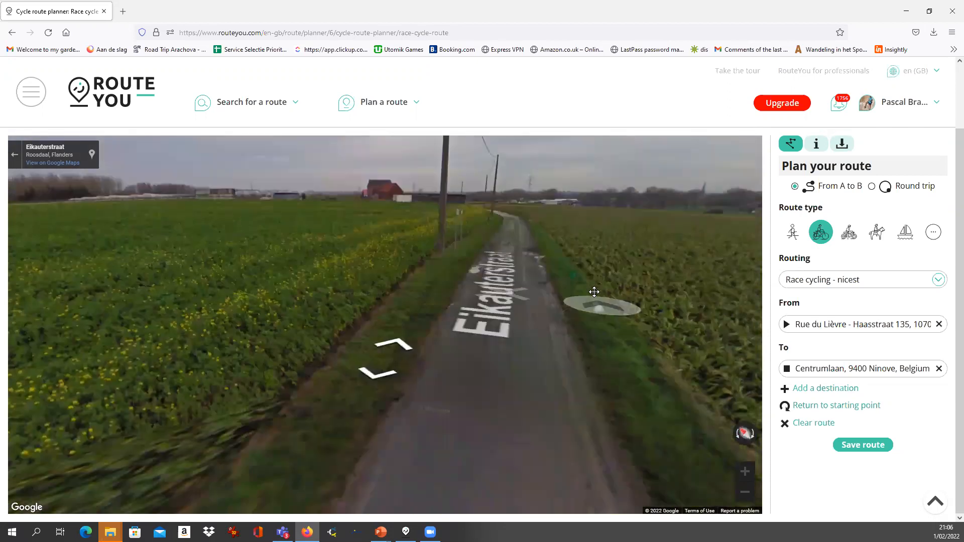
pyautogui.moveTo(641, 247); pyautogui.dragTo(663, 248)
pyautogui.moveTo(231, 260); pyautogui.dragTo(175, 286)
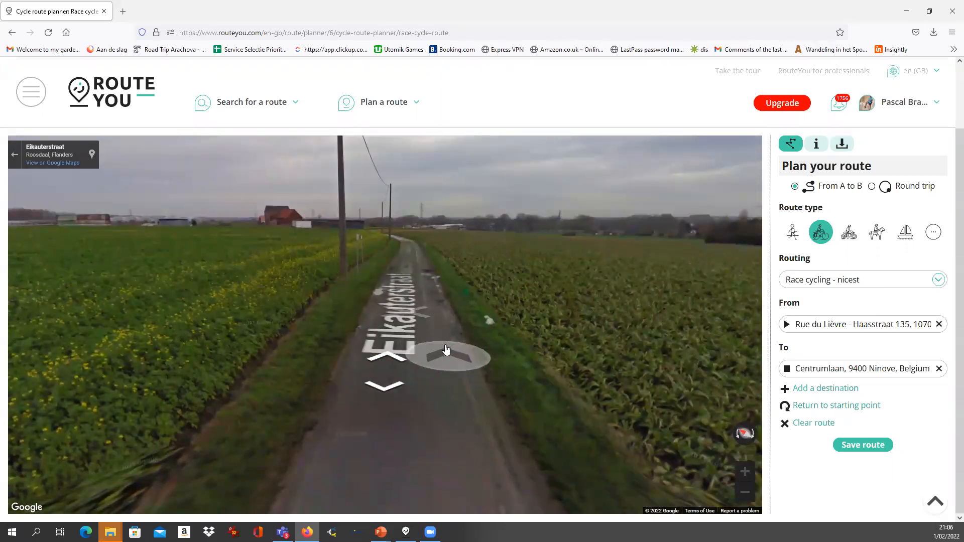
pyautogui.click(443, 366)
pyautogui.click(443, 447)
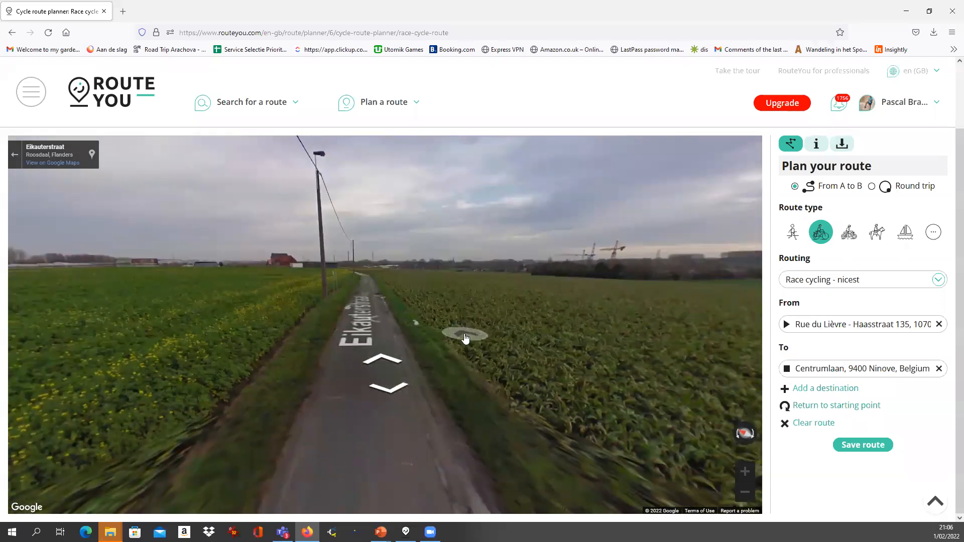
pyautogui.click(377, 338)
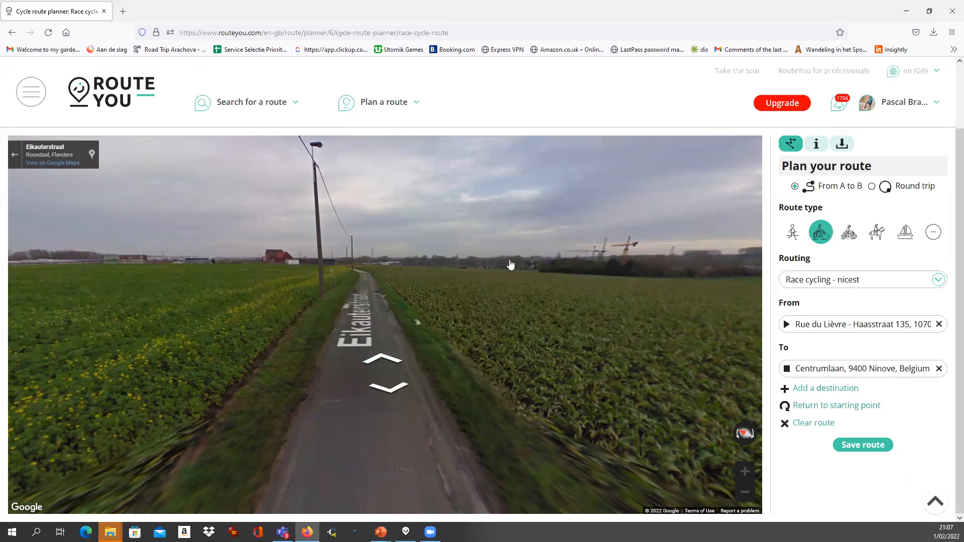
pyautogui.click(411, 409)
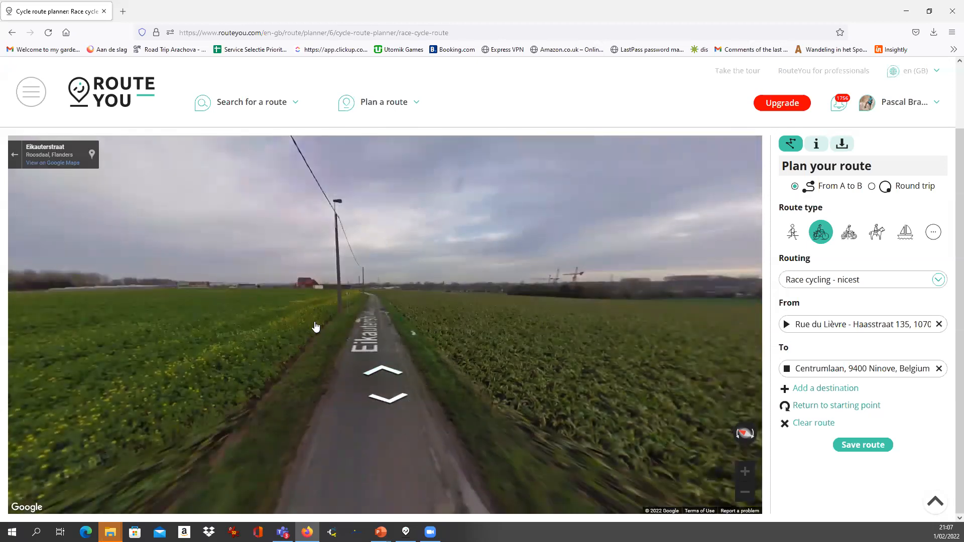
pyautogui.click(387, 461)
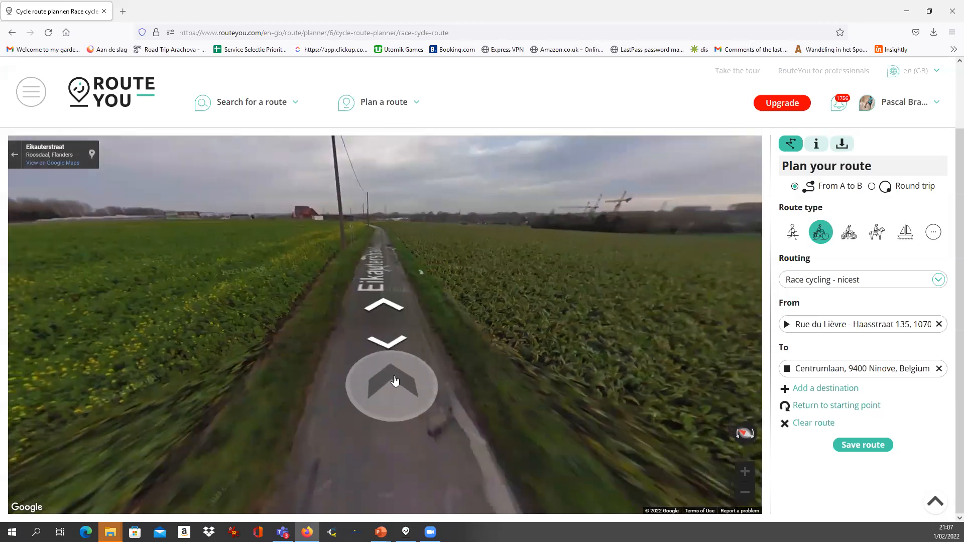
pyautogui.click(16, 156)
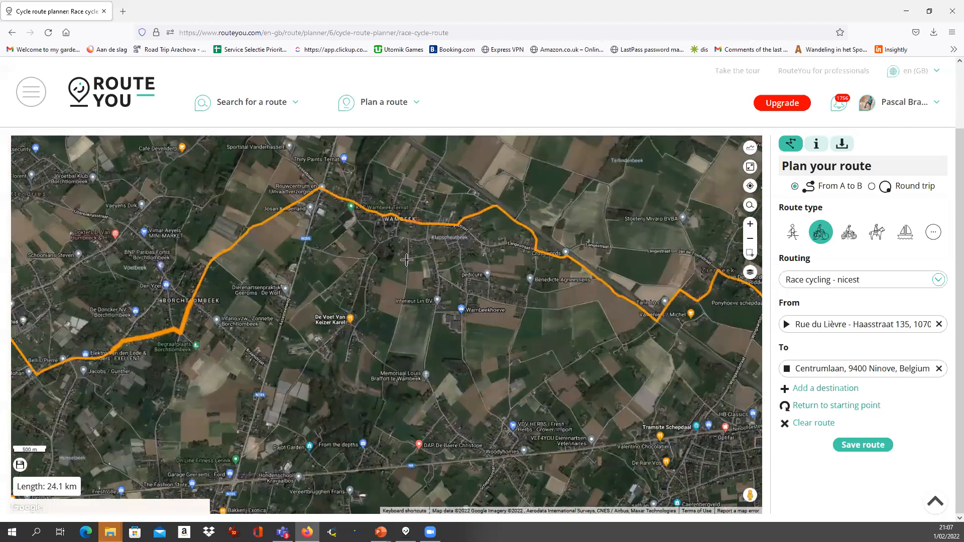
# Add a via point south into Wambeek, making the route 24.9 km, and view it whole
pyautogui.scroll(-1, 409, 270)
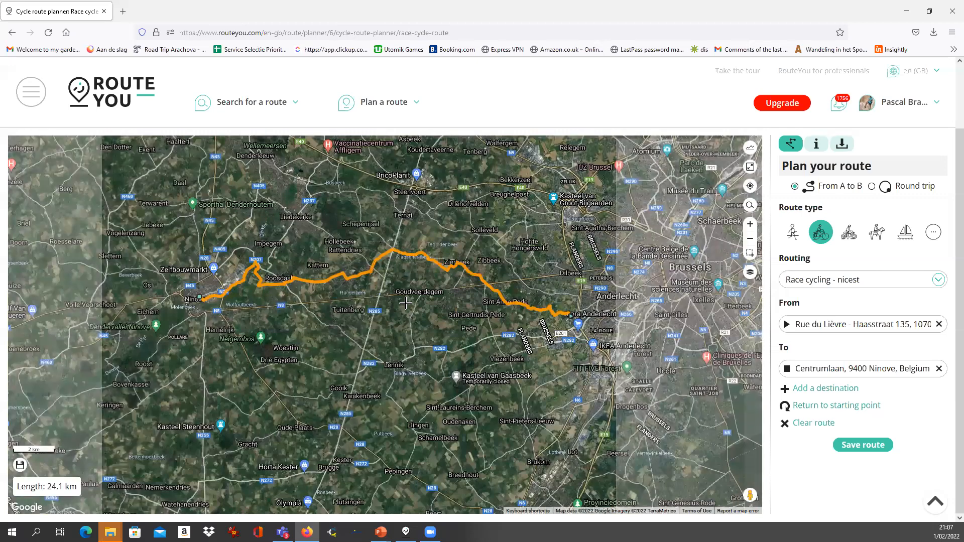
pyautogui.moveTo(401, 285); pyautogui.dragTo(395, 350)
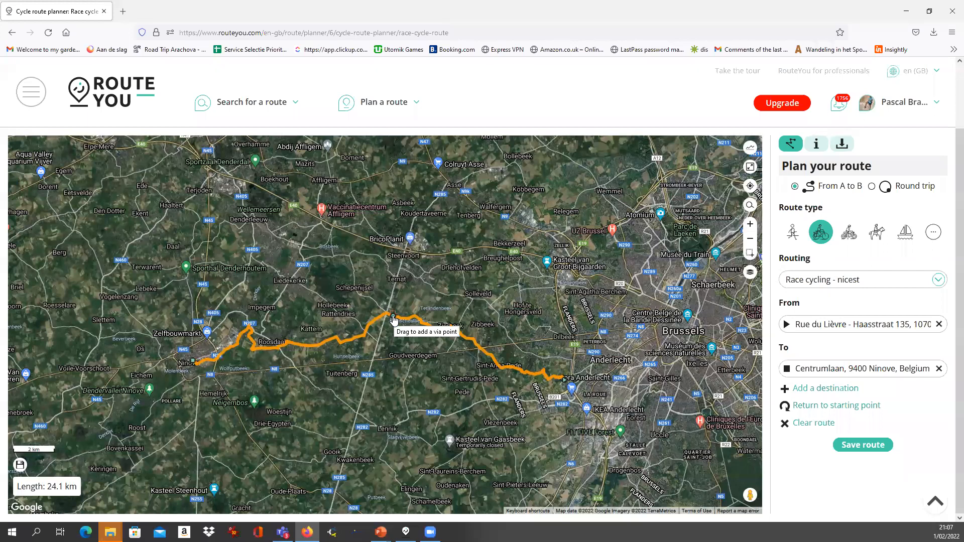
pyautogui.moveTo(393, 321); pyautogui.dragTo(391, 339)
pyautogui.scroll(4, 389, 340)
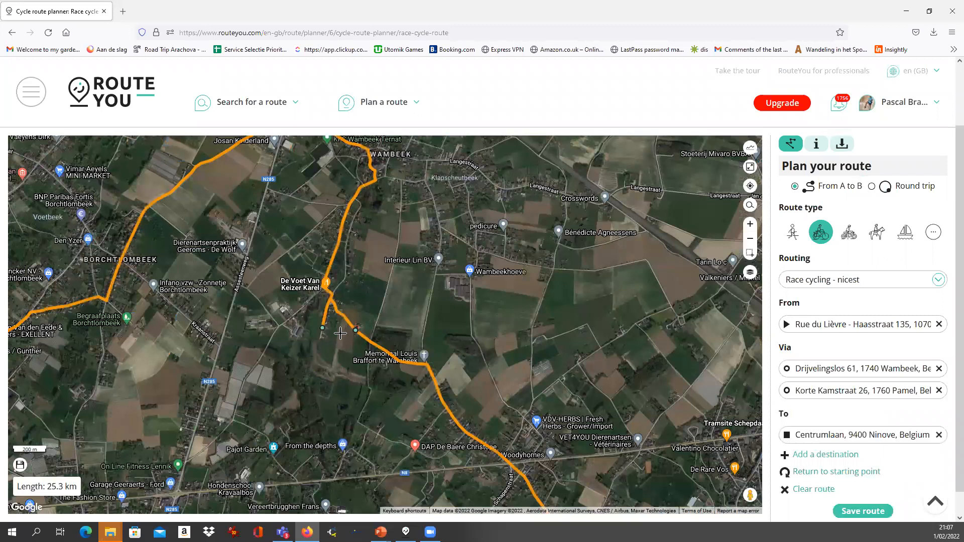
pyautogui.moveTo(323, 327)
pyautogui.mouseDown()
pyautogui.moveTo(355, 327)
pyautogui.moveTo(397, 250)
pyautogui.mouseUp()
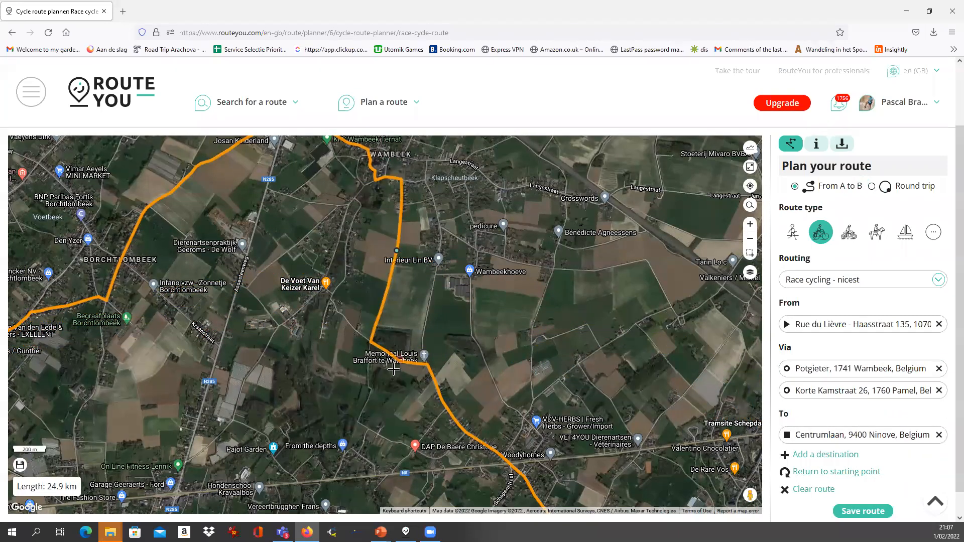
pyautogui.scroll(-3, 402, 270)
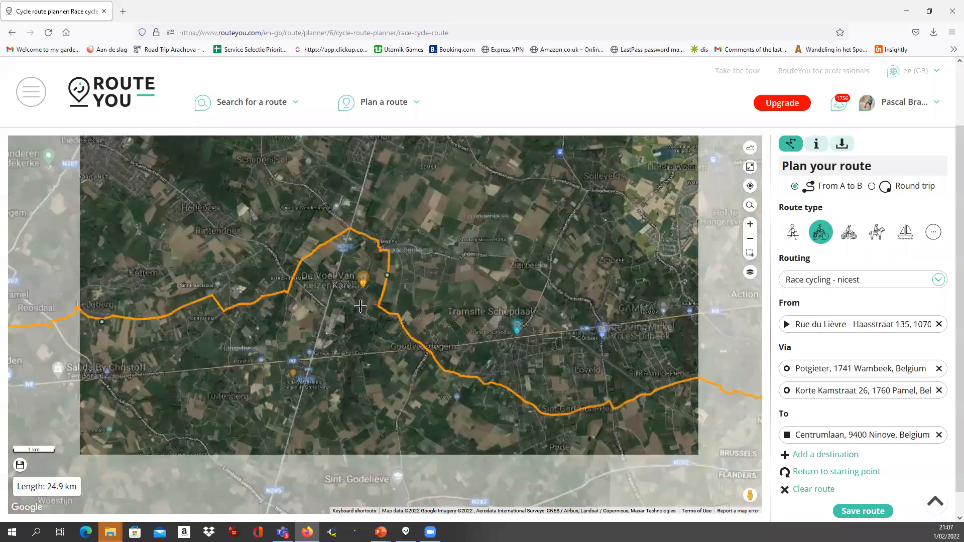
pyautogui.scroll(-1, 432, 335)
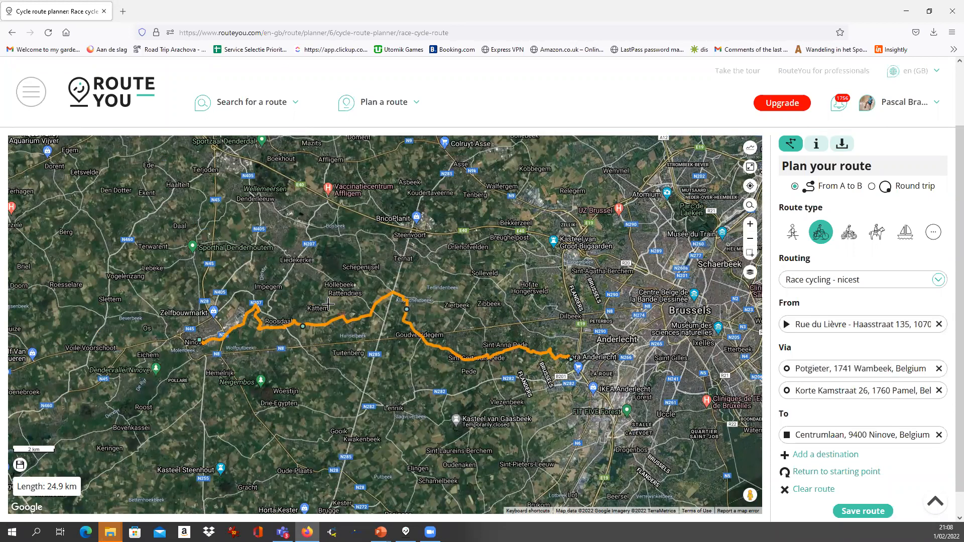
# Apply Race cycling - shortest to the full route (23.6 km) and show its elevation profile
pyautogui.click(825, 284)
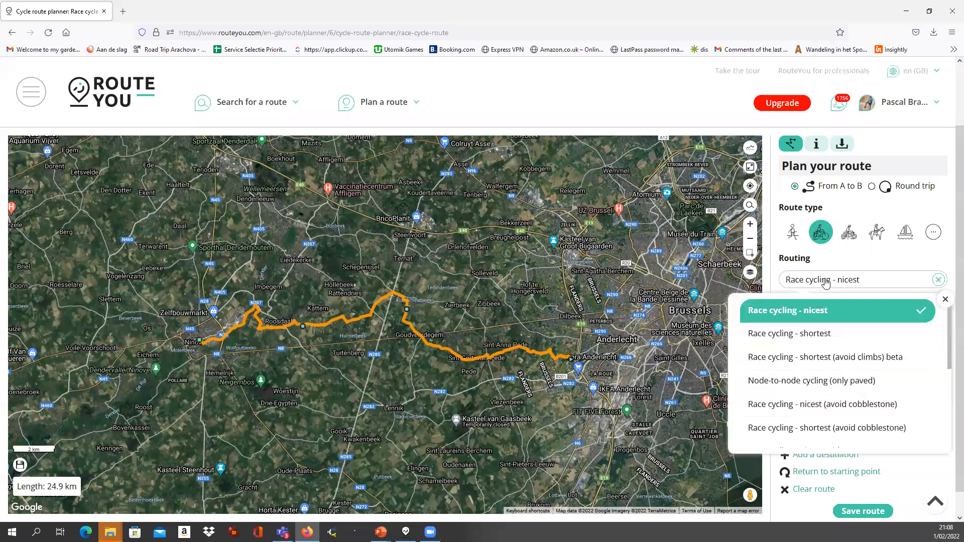
pyautogui.click(814, 335)
pyautogui.click(442, 309)
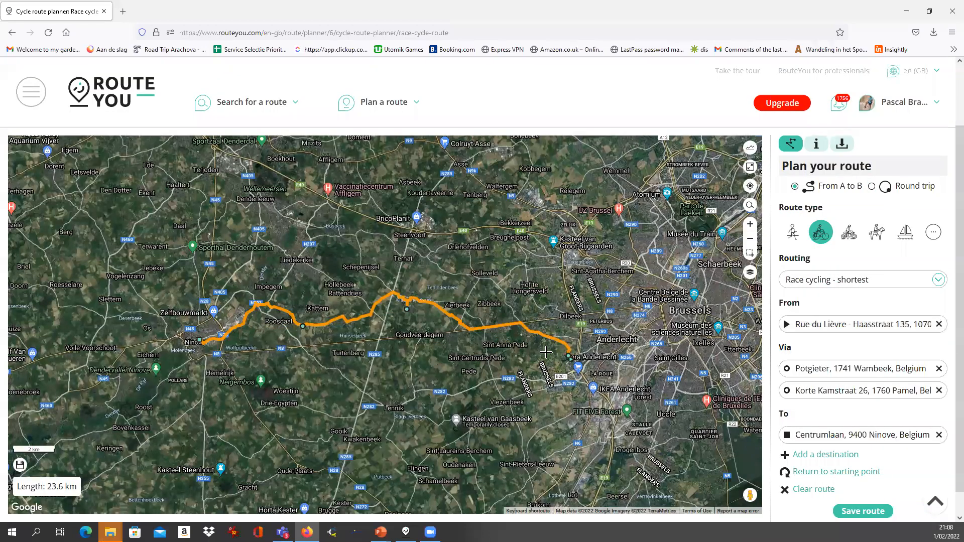
pyautogui.scroll(1, 432, 327)
pyautogui.scroll(1, 432, 327)
pyautogui.scroll(-1, 452, 334)
pyautogui.scroll(1, 472, 327)
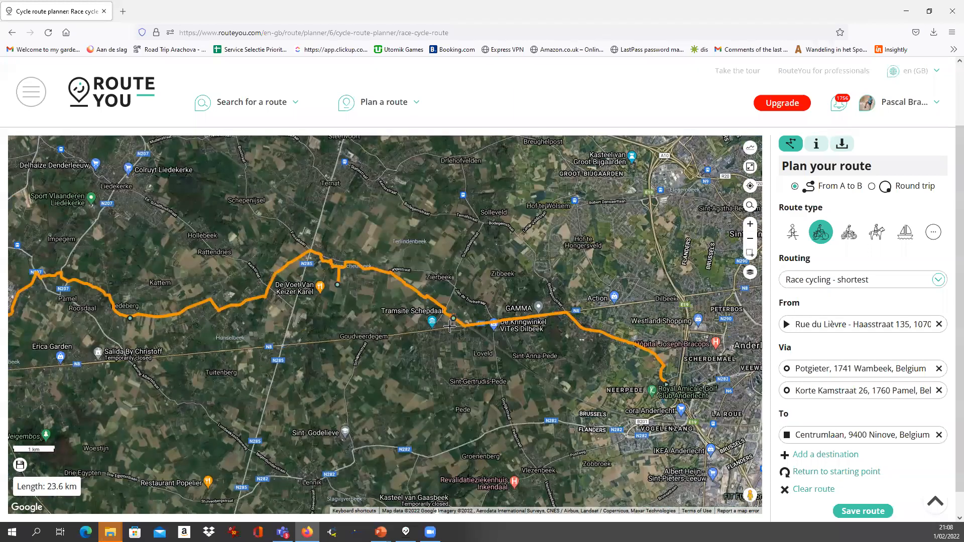
pyautogui.scroll(-1, 355, 290)
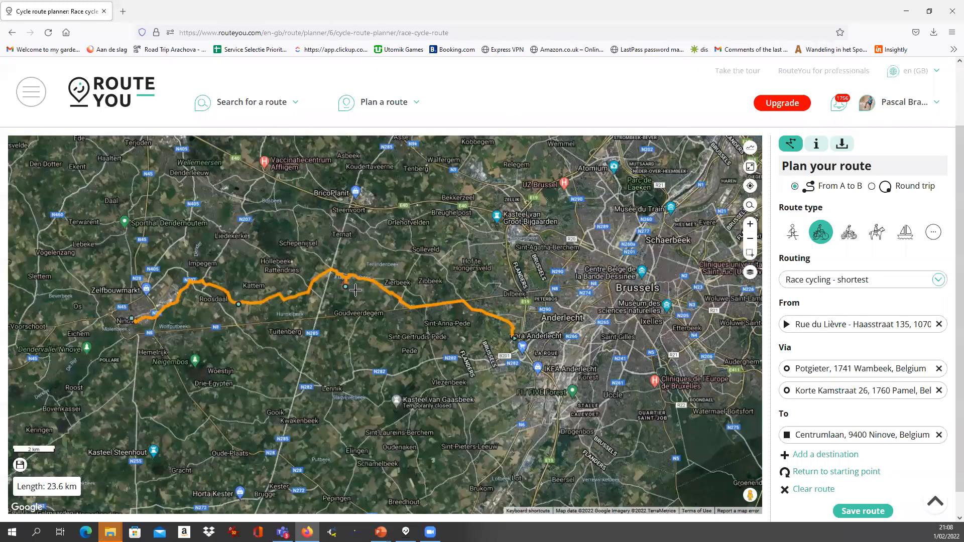
pyautogui.scroll(-1, 354, 301)
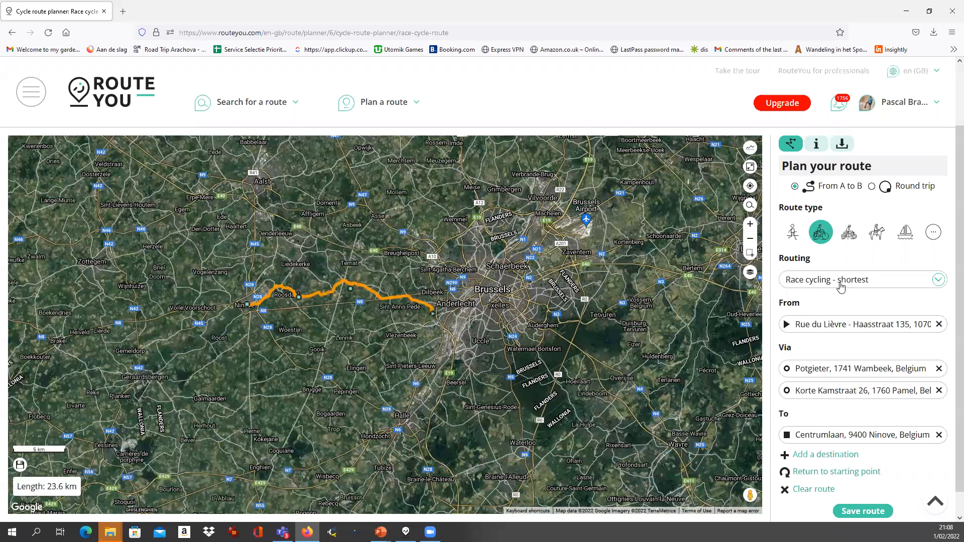
pyautogui.click(839, 284)
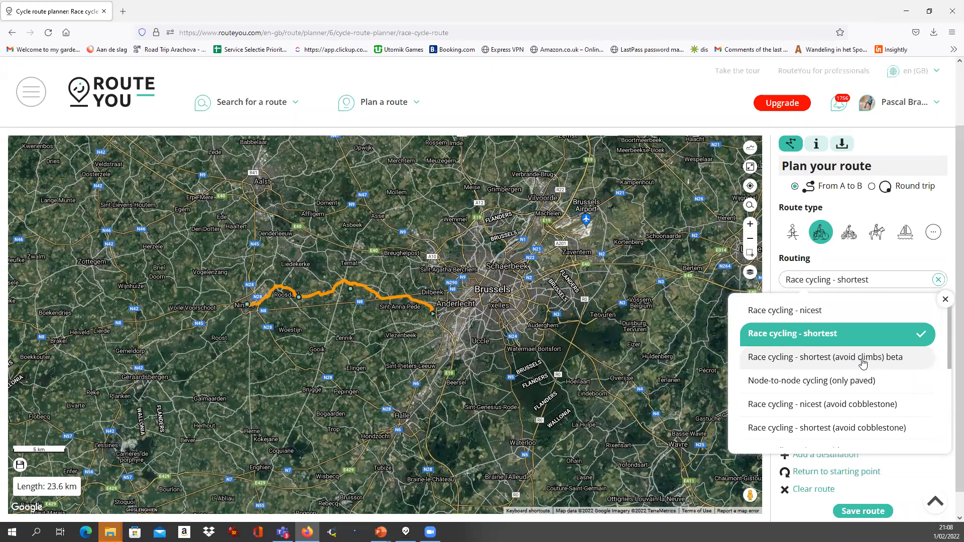
pyautogui.click(750, 150)
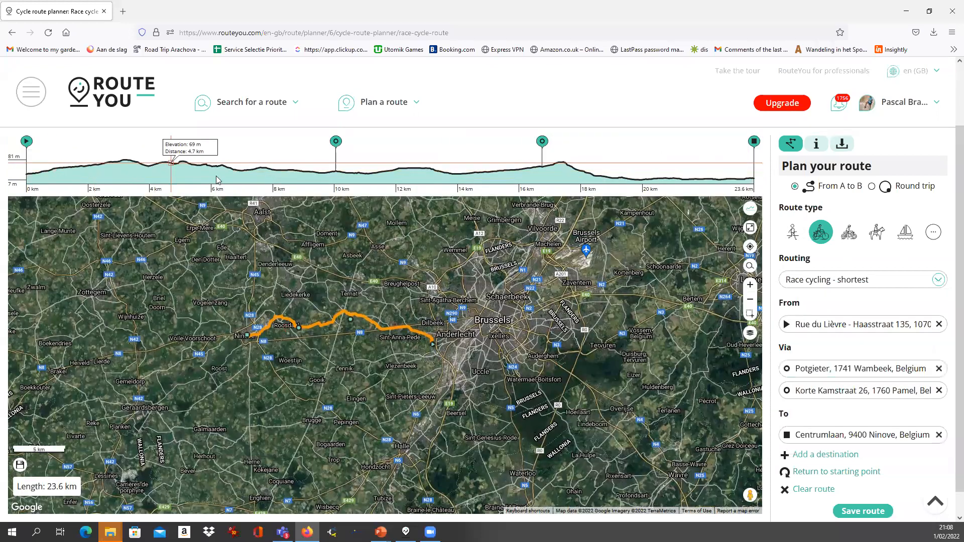
# Pick Race cycling - nicest (with car) from the routing list
pyautogui.scroll(-1, 813, 256)
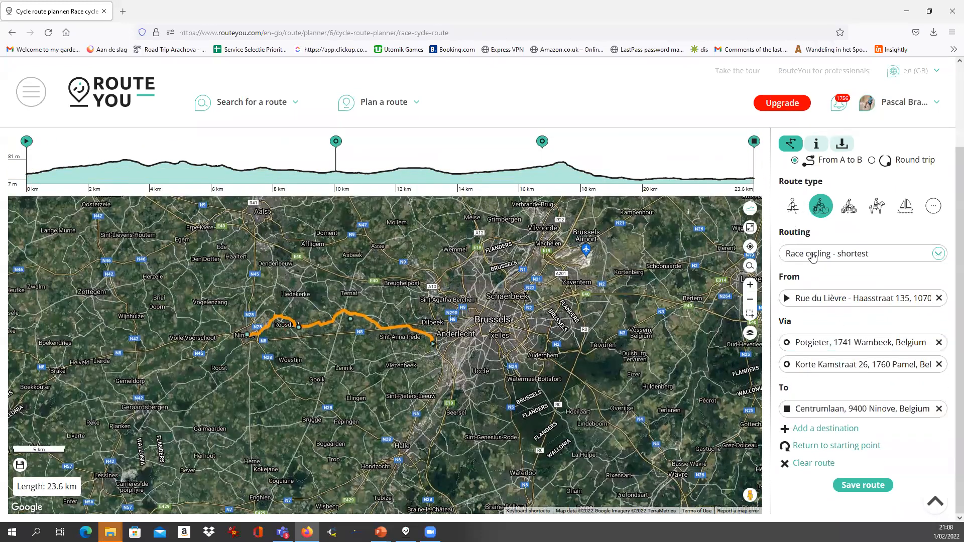
pyautogui.click(813, 256)
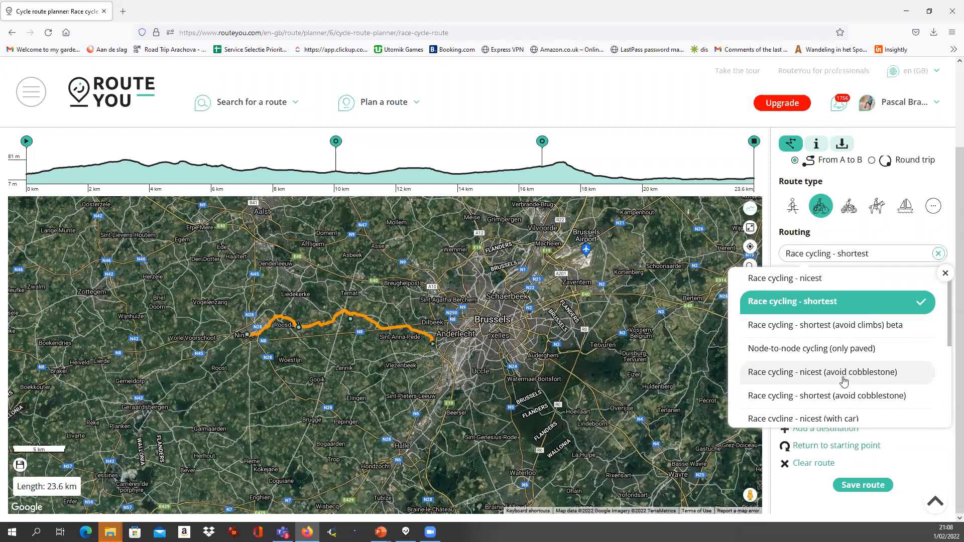
pyautogui.scroll(-2, 864, 380)
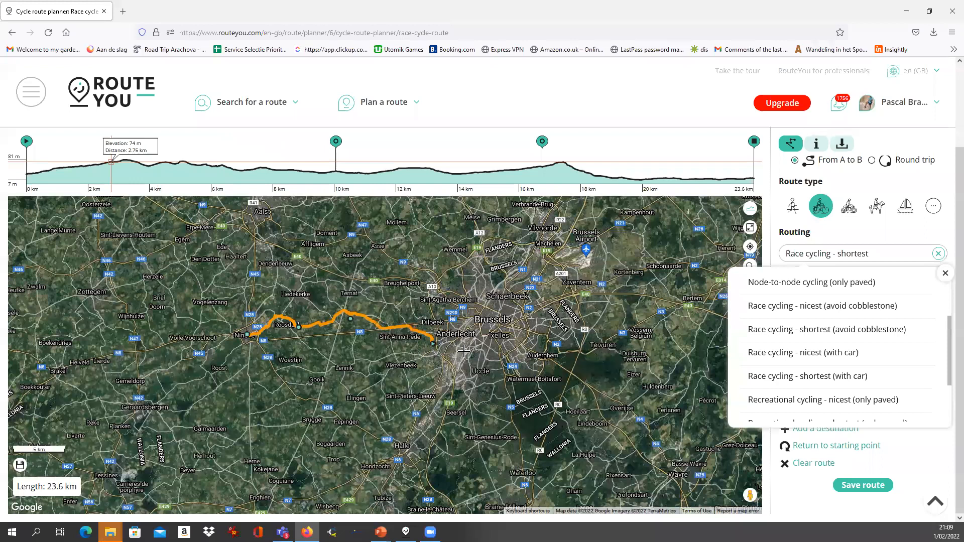
pyautogui.click(837, 354)
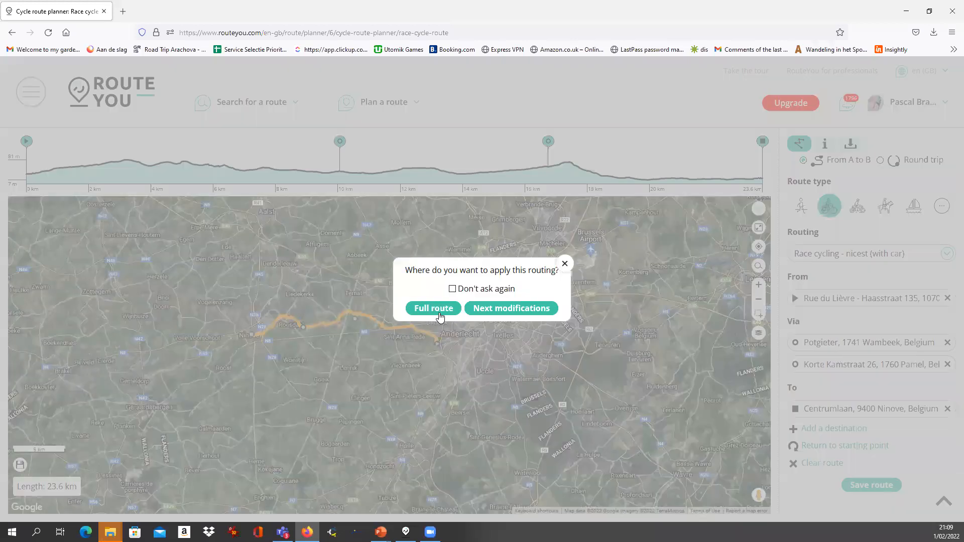
# Apply nicest (with car) routing to the full route, lengthening it to 29.3 km
pyautogui.click(433, 309)
pyautogui.scroll(1, 334, 340)
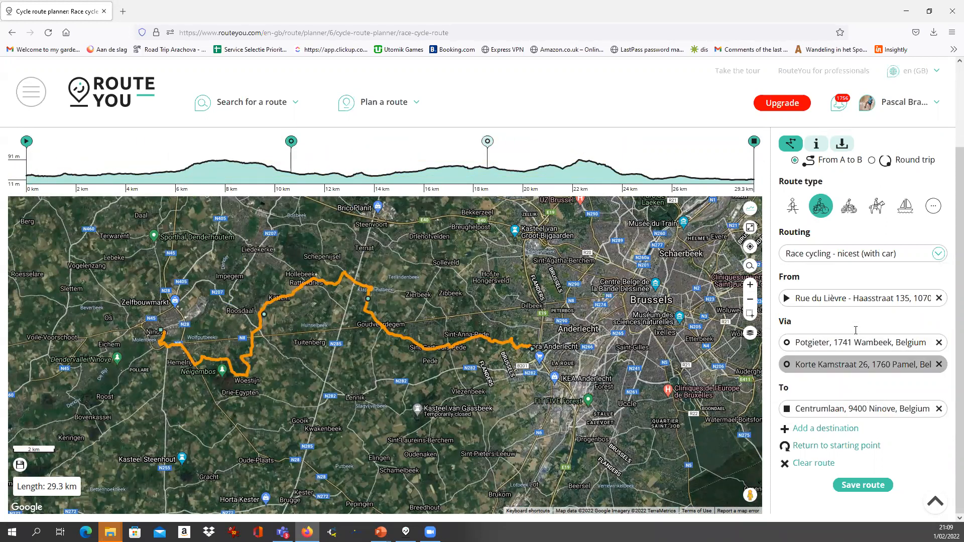
pyautogui.scroll(2, 856, 357)
# Check the routing list several times, keeping Race cycling - nicest (with car) selected
pyautogui.click(856, 357)
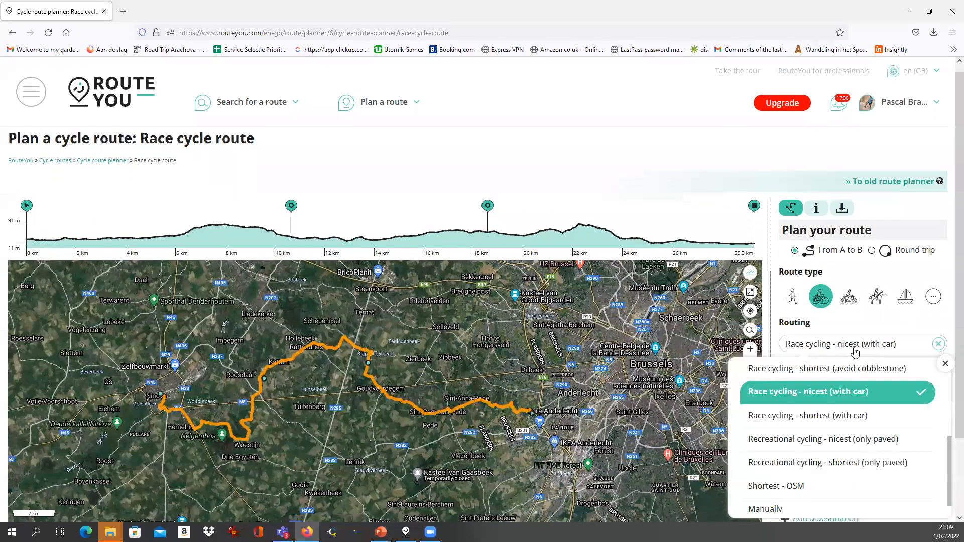
pyautogui.click(852, 347)
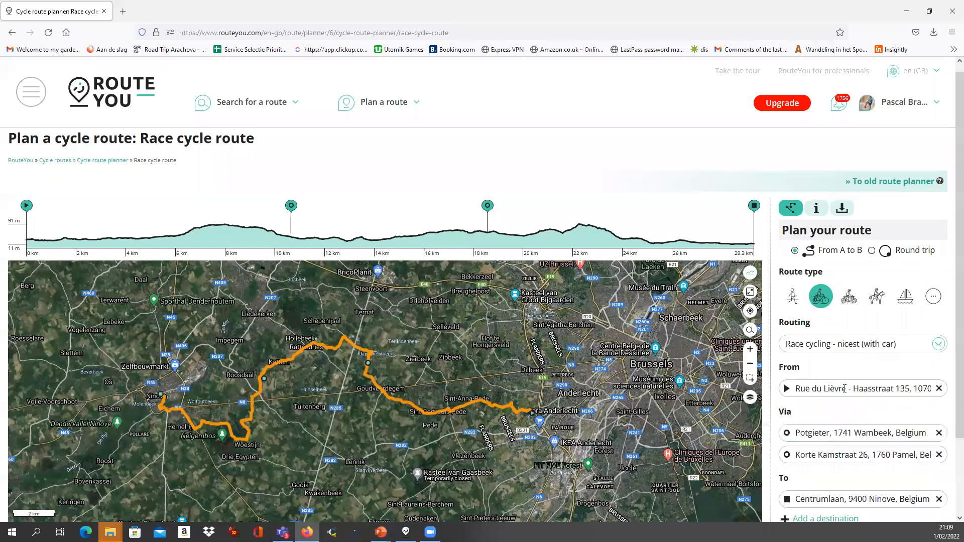
pyautogui.click(843, 350)
pyautogui.click(841, 346)
pyautogui.click(847, 350)
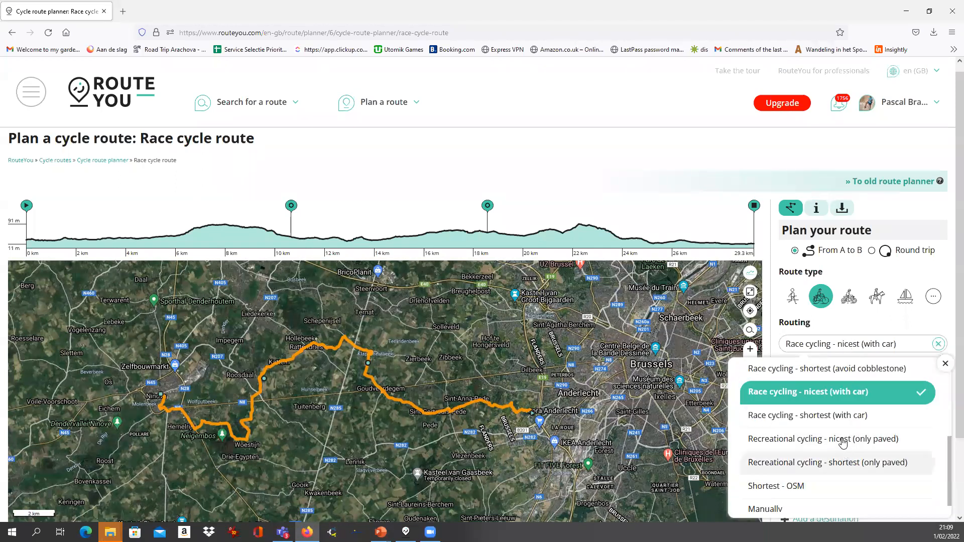
pyautogui.click(872, 331)
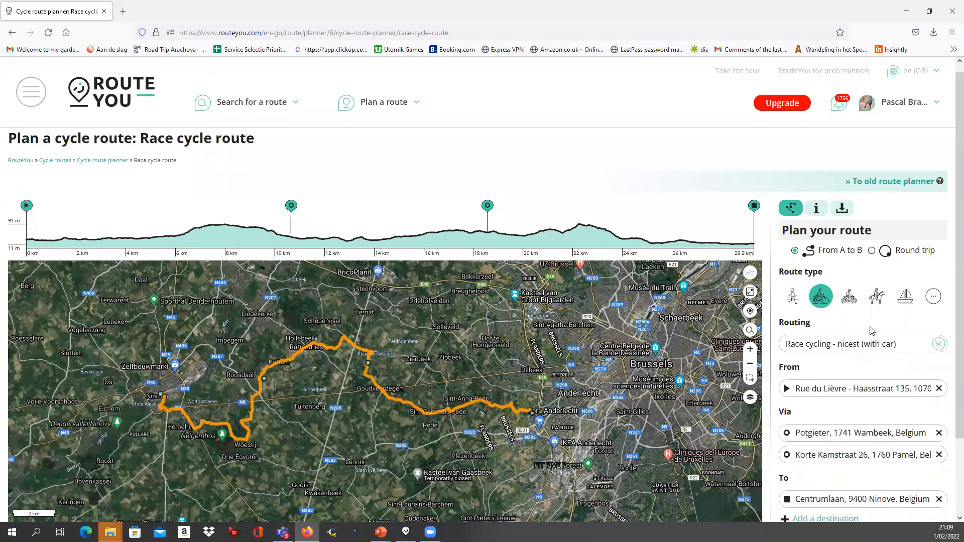
pyautogui.click(858, 355)
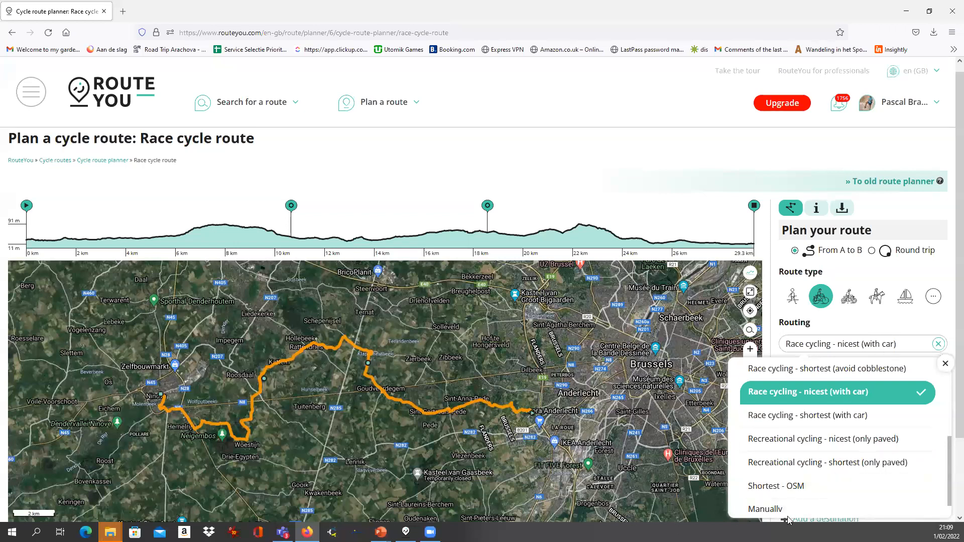
pyautogui.click(865, 323)
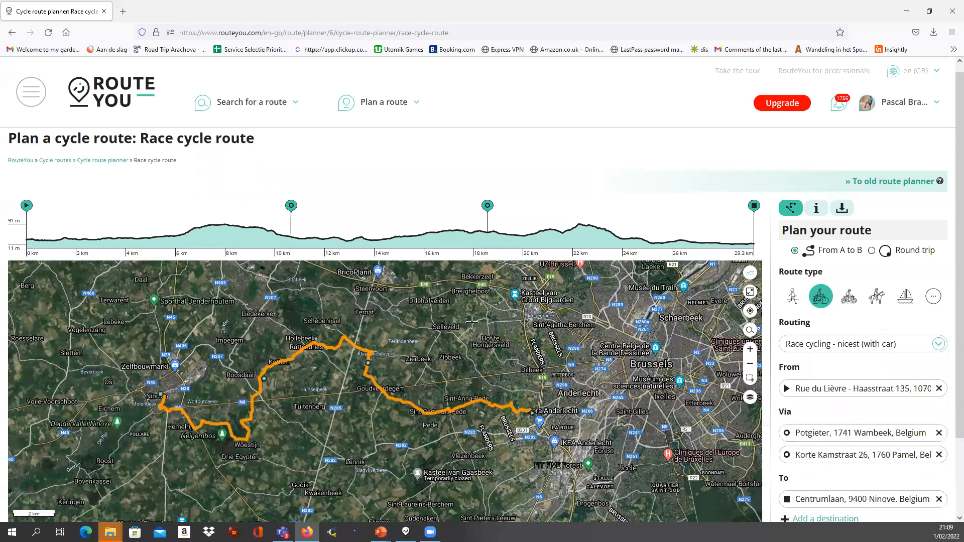
pyautogui.scroll(-1, 372, 300)
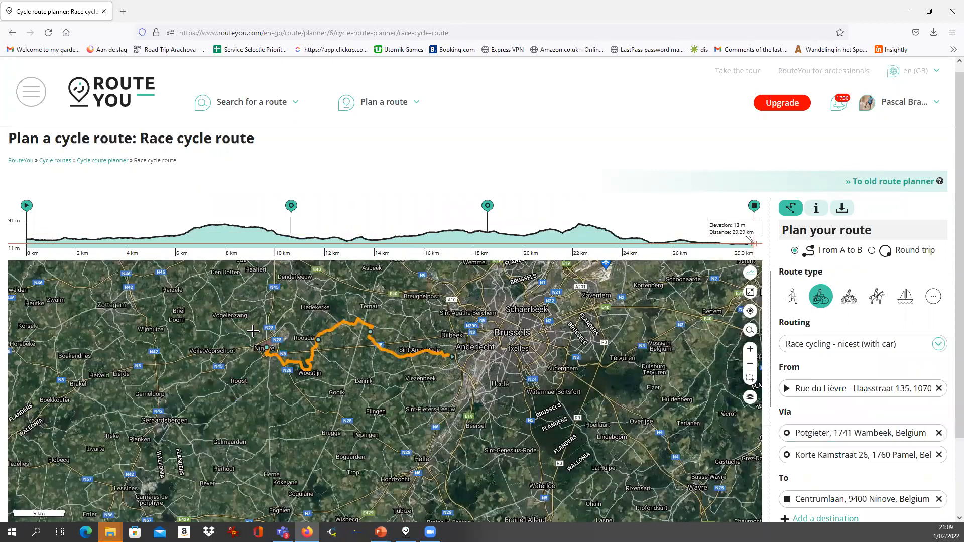
# Extend the route with a destination near Limoges and a new end point in Spain
pyautogui.scroll(-2, 253, 331)
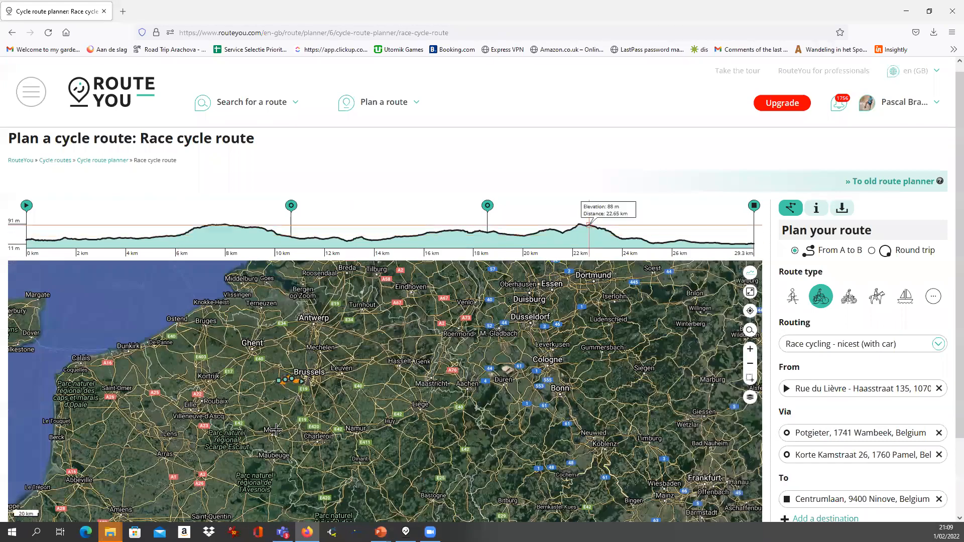
pyautogui.moveTo(262, 450); pyautogui.dragTo(371, 384)
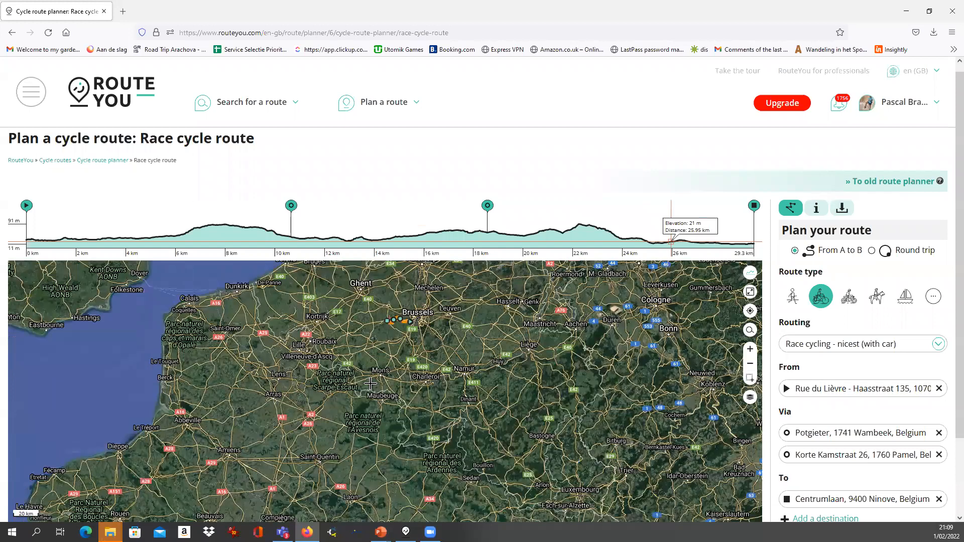
pyautogui.scroll(-1, 371, 384)
pyautogui.scroll(-1, 274, 452)
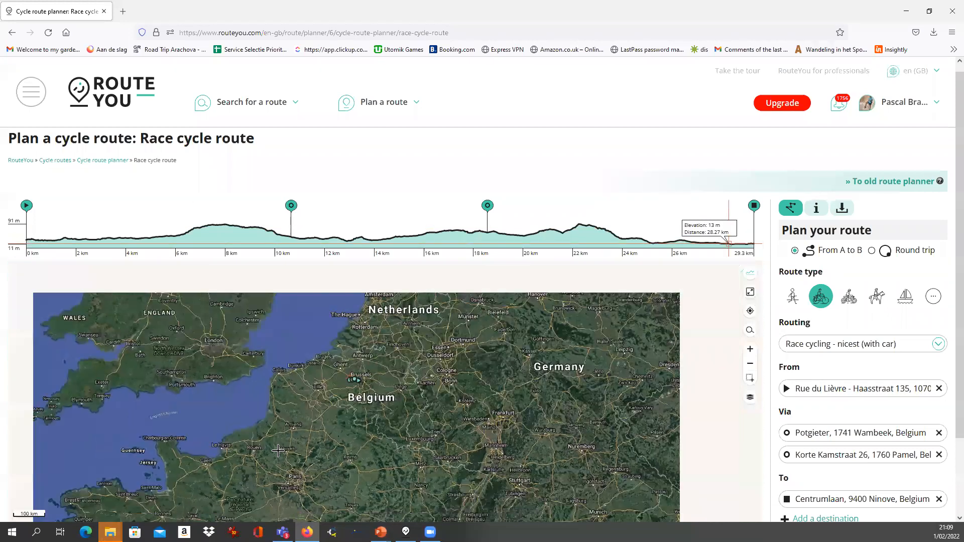
pyautogui.moveTo(273, 451); pyautogui.dragTo(294, 352)
pyautogui.click(311, 481)
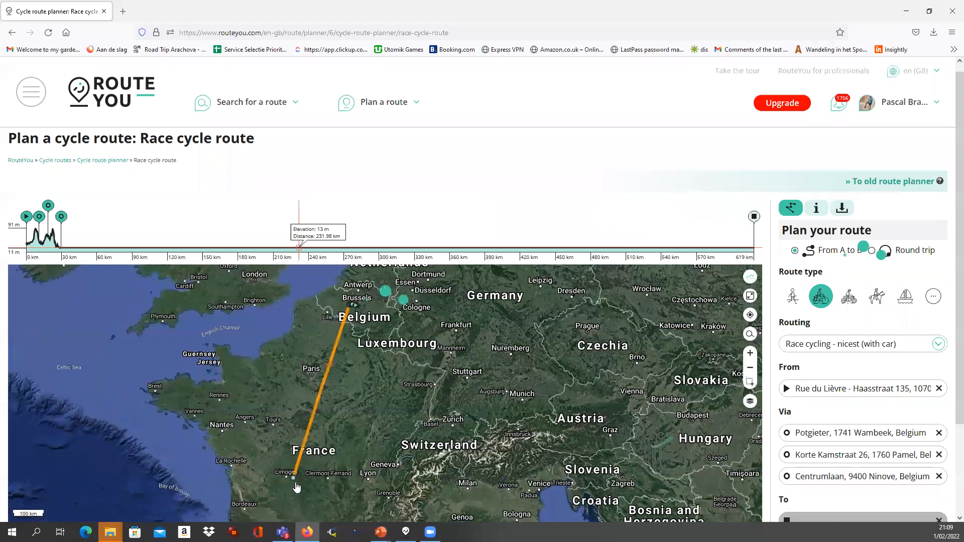
pyautogui.scroll(-1, 312, 481)
pyautogui.moveTo(309, 502); pyautogui.dragTo(320, 379)
pyautogui.click(277, 407)
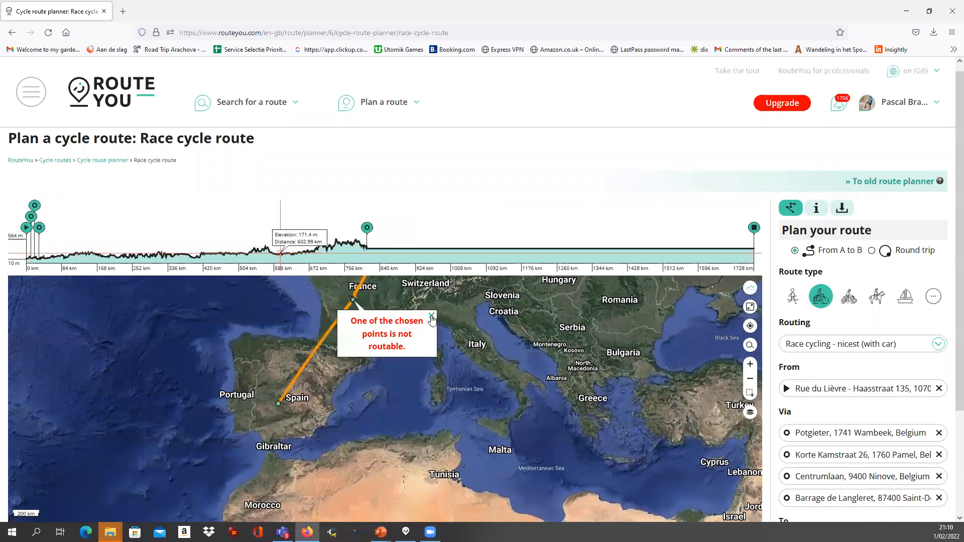
# Move the end point to another spot in central Spain, bringing the route to 2115 km
pyautogui.scroll(1, 312, 399)
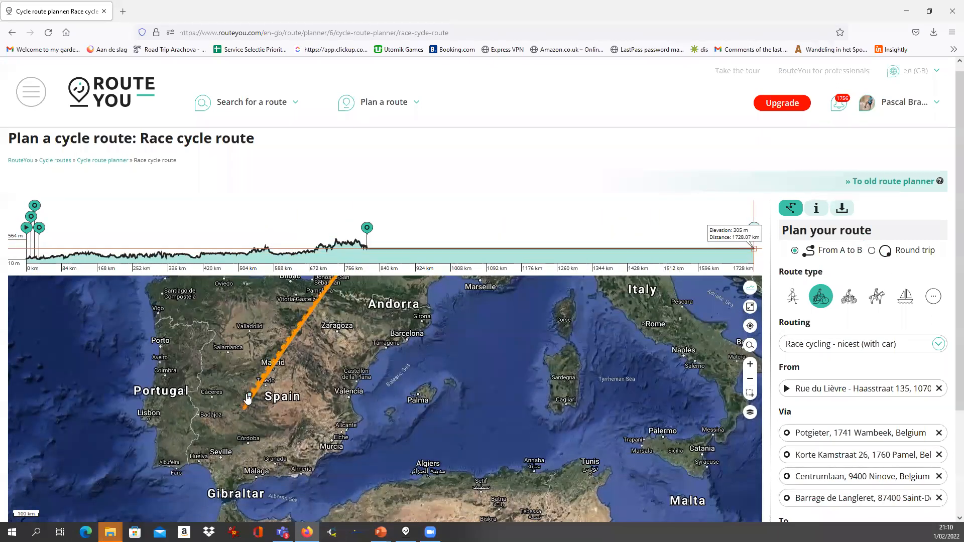
pyautogui.moveTo(247, 395); pyautogui.dragTo(249, 395)
pyautogui.scroll(3, 255, 326)
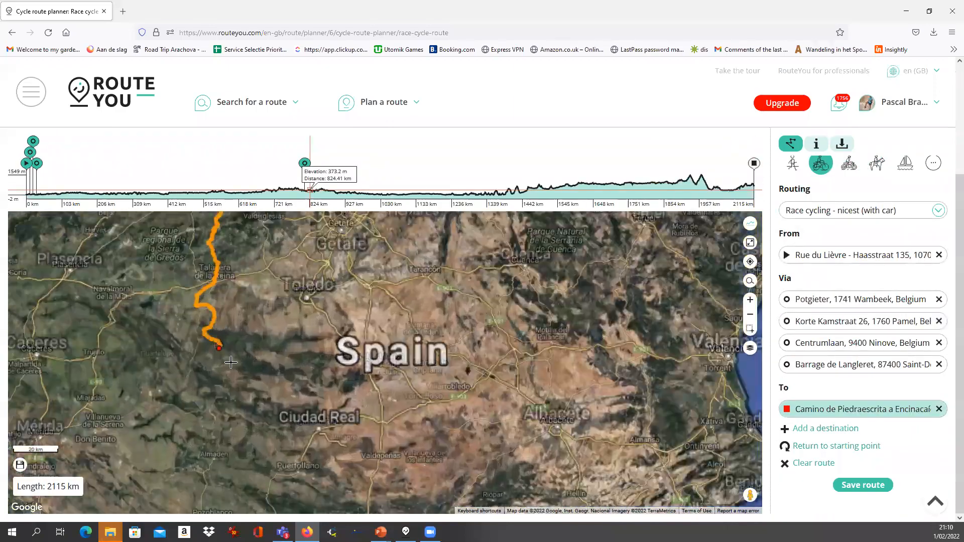
pyautogui.scroll(-2, 236, 361)
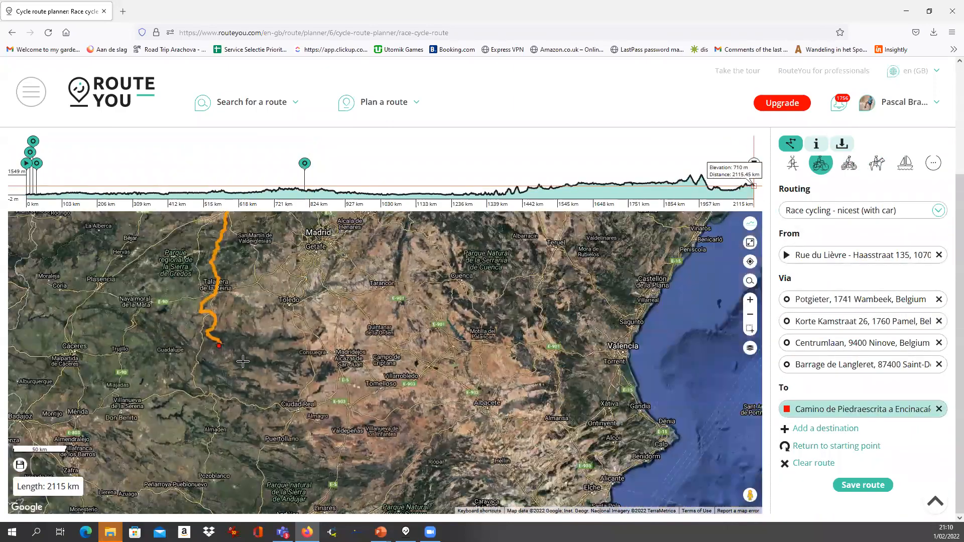
pyautogui.scroll(-4, 243, 361)
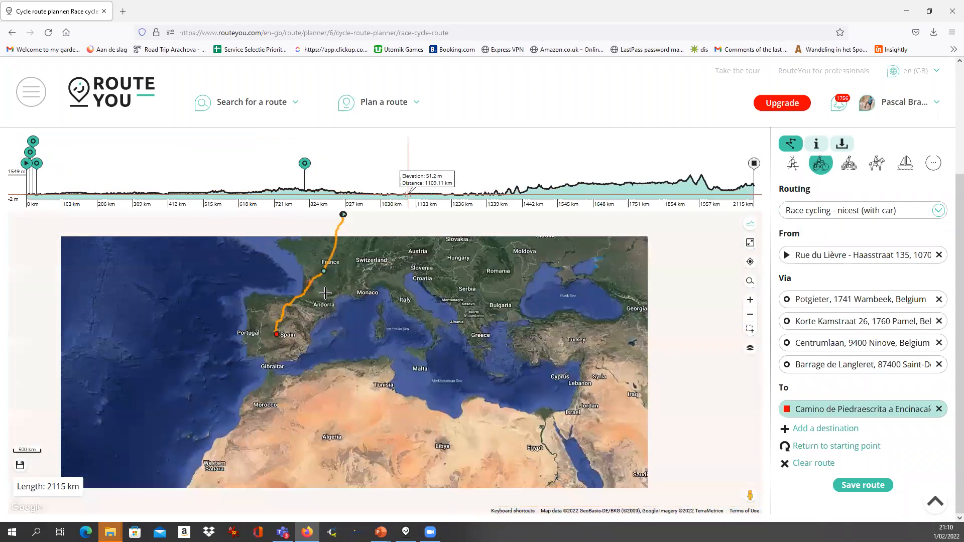
pyautogui.scroll(3, 326, 293)
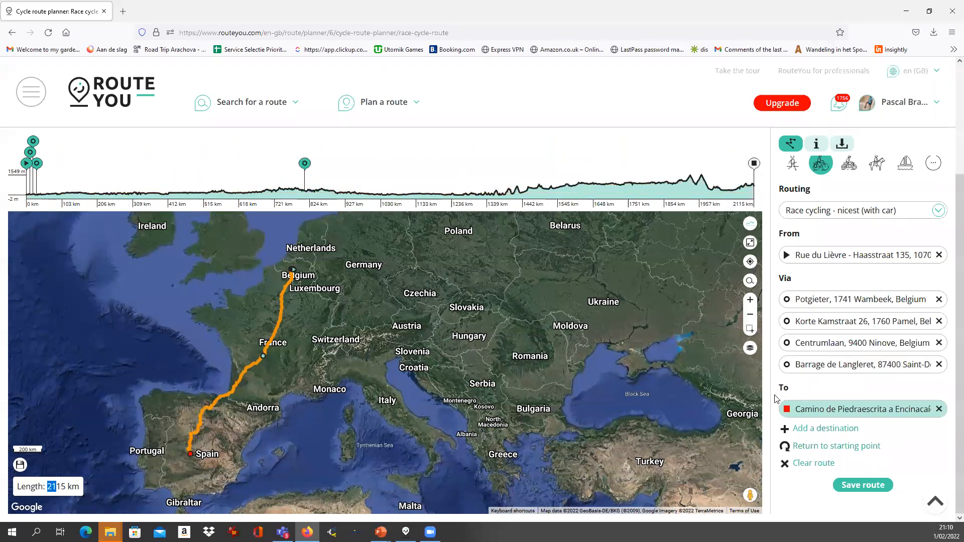
pyautogui.scroll(5, 776, 399)
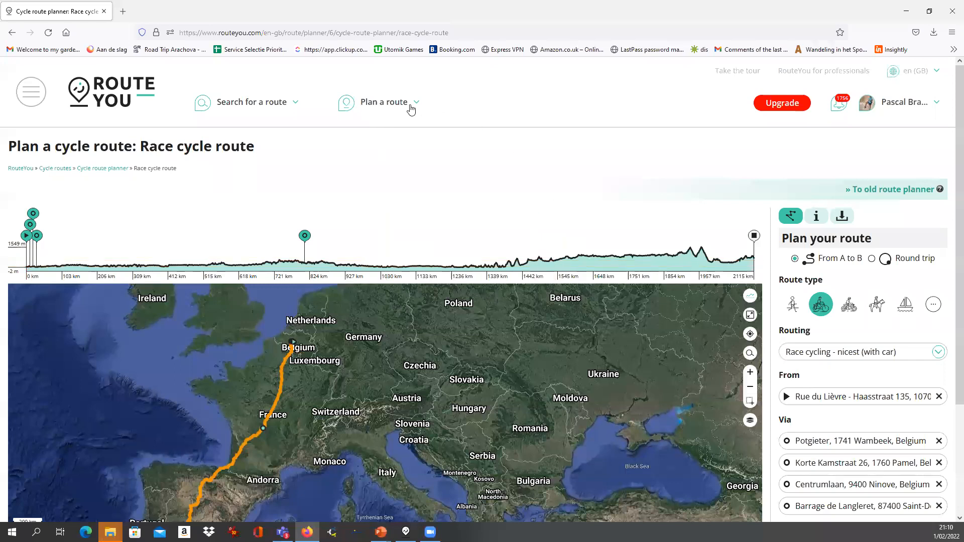
# Start a new Cycling nodes route planner, leaving the current route page
pyautogui.moveTo(381, 105)
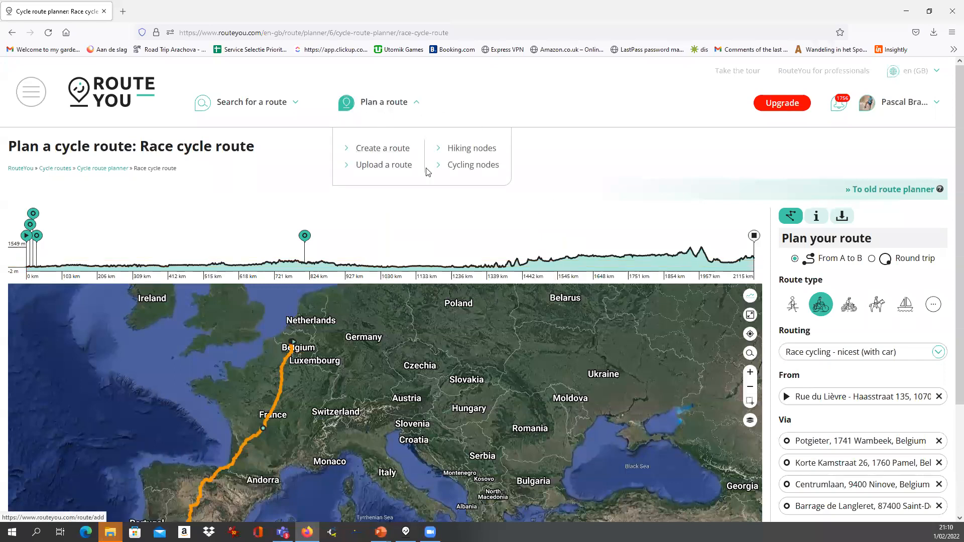
pyautogui.click(479, 168)
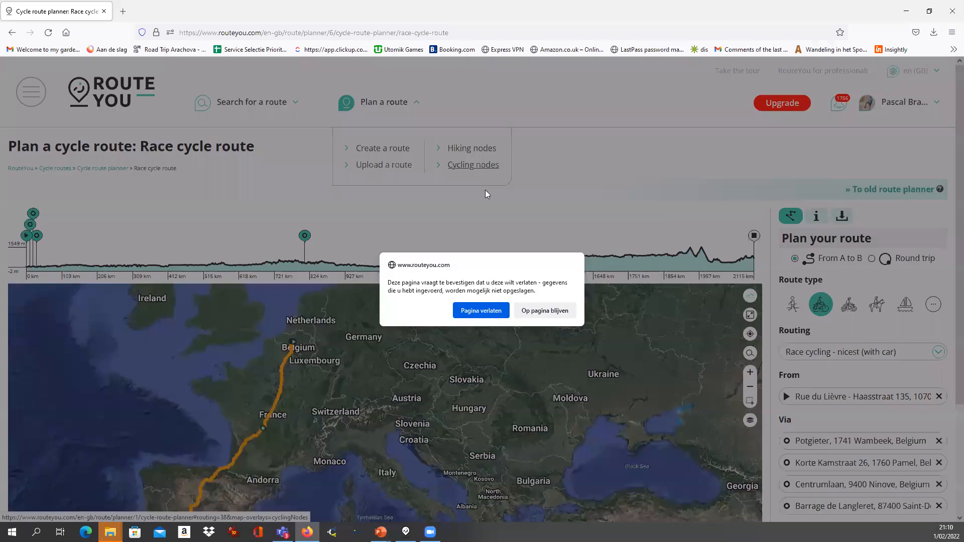
pyautogui.click(481, 311)
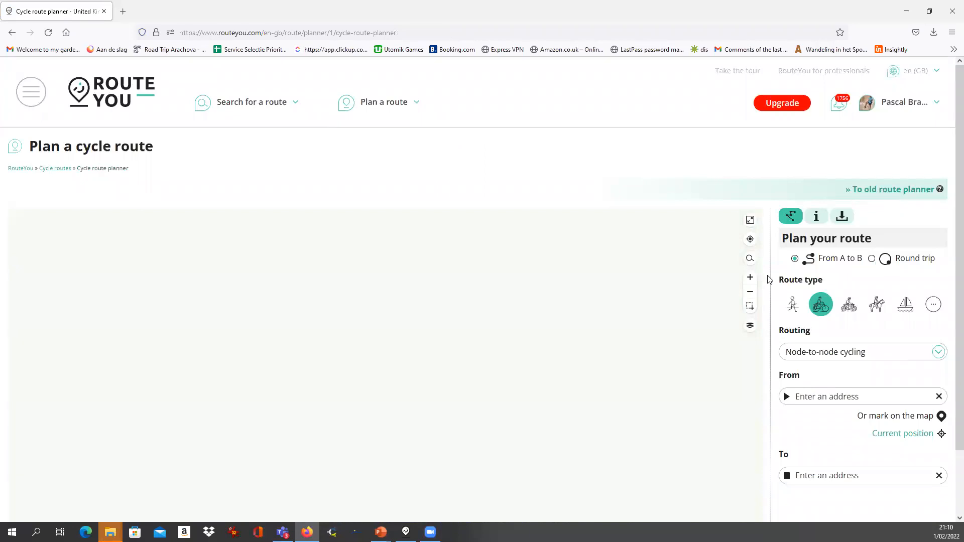
# Centre and zoom the map on the Benelux cycling node network
pyautogui.scroll(-2, 770, 280)
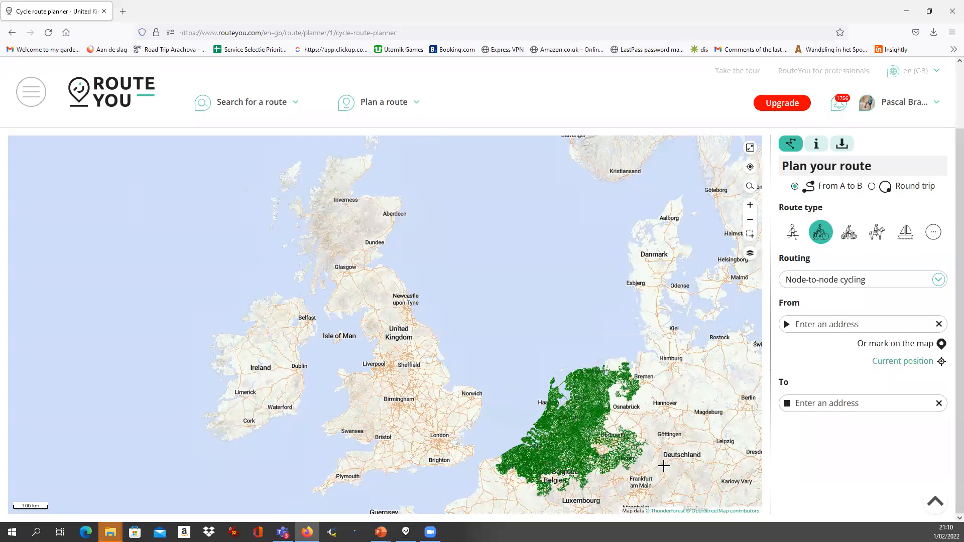
pyautogui.moveTo(581, 458); pyautogui.dragTo(454, 411)
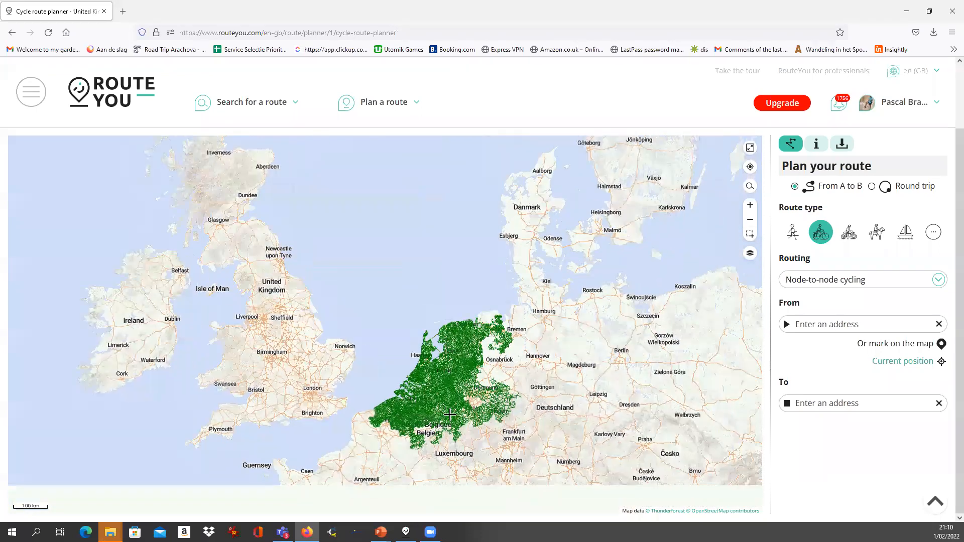
pyautogui.scroll(2, 379, 425)
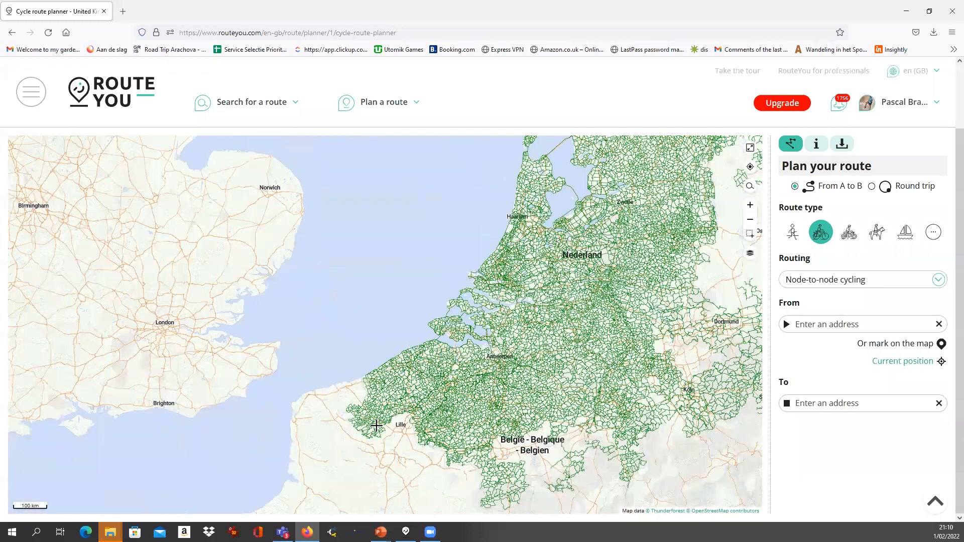
pyautogui.scroll(2, 377, 425)
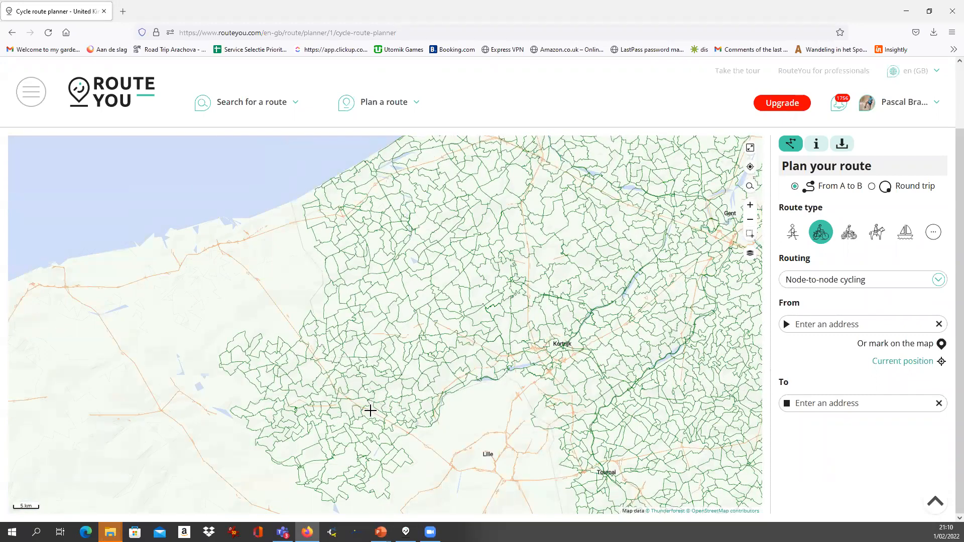
pyautogui.scroll(5, 334, 434)
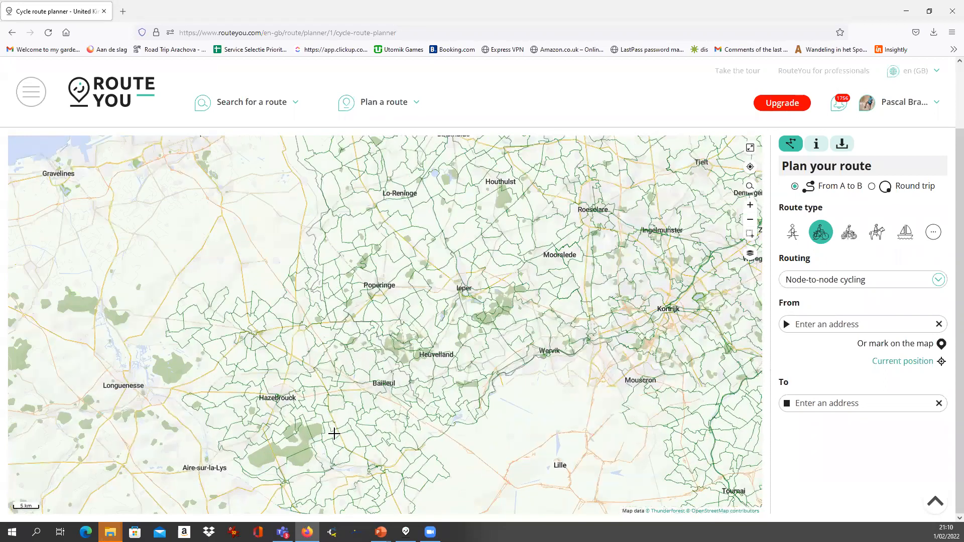
pyautogui.moveTo(217, 243); pyautogui.dragTo(242, 280)
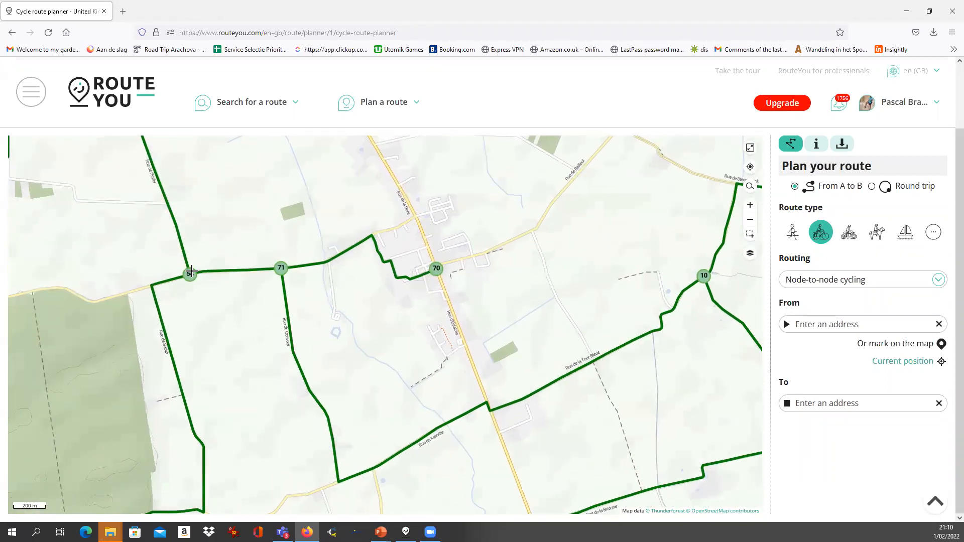
pyautogui.scroll(-5, 205, 280)
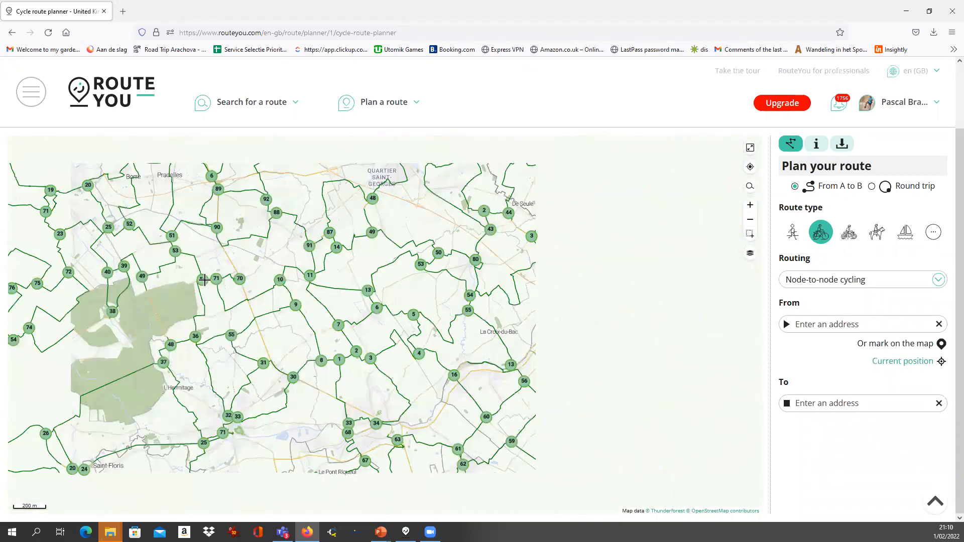
pyautogui.scroll(3, 209, 277)
pyautogui.scroll(-3, 242, 304)
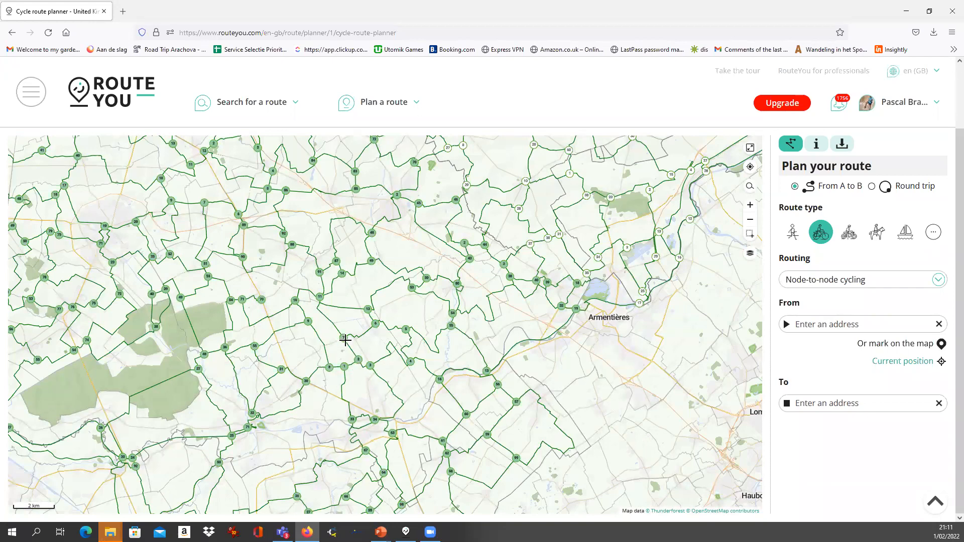
pyautogui.scroll(-2, 298, 332)
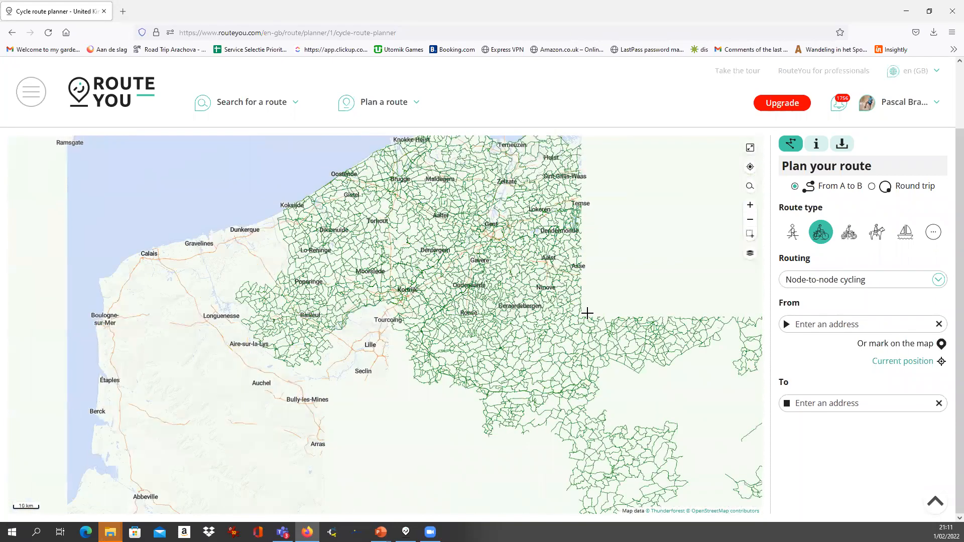
# Shift the map east to the numbered nodes around Alken and Bilzen
pyautogui.moveTo(587, 313); pyautogui.dragTo(369, 362)
pyautogui.scroll(-1, 565, 271)
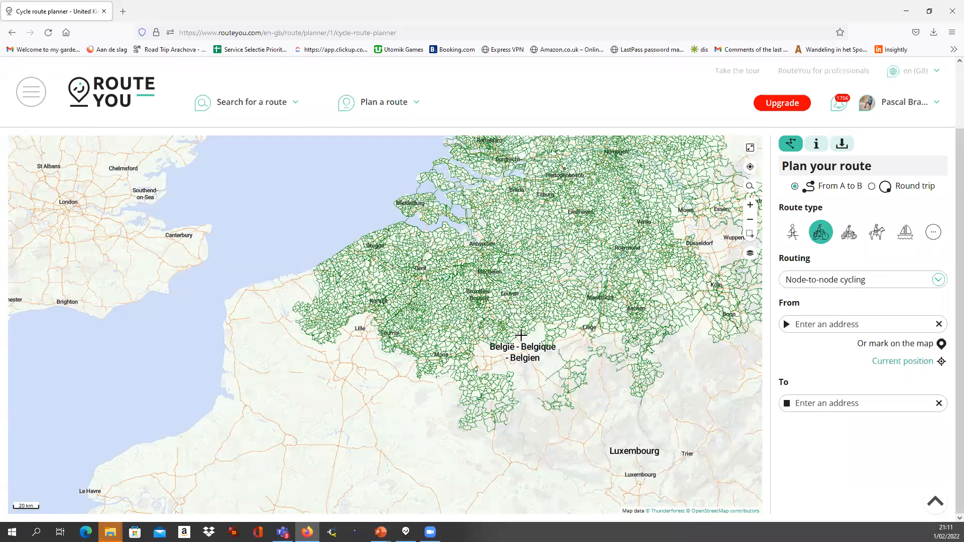
pyautogui.scroll(1, 521, 335)
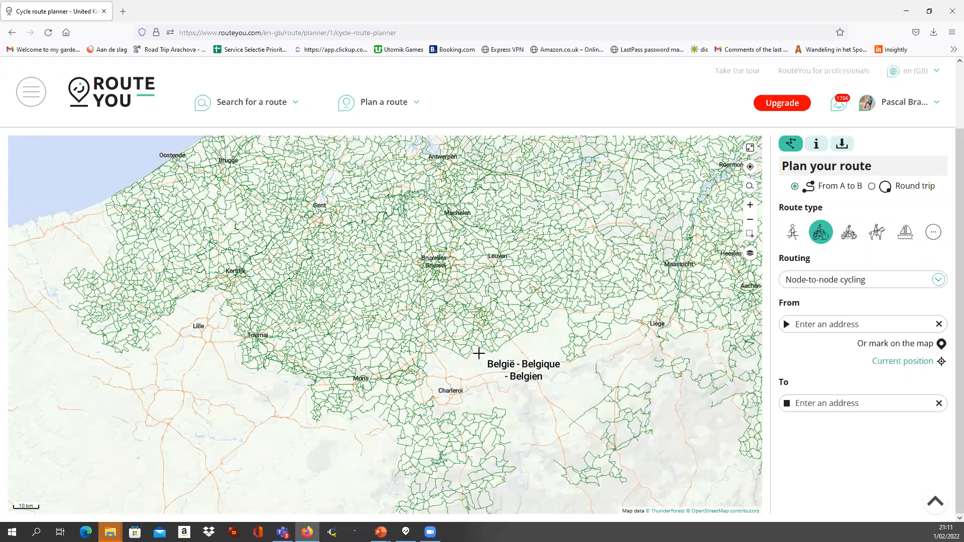
pyautogui.scroll(-1, 479, 354)
pyautogui.scroll(-1, 538, 188)
pyautogui.scroll(2, 648, 285)
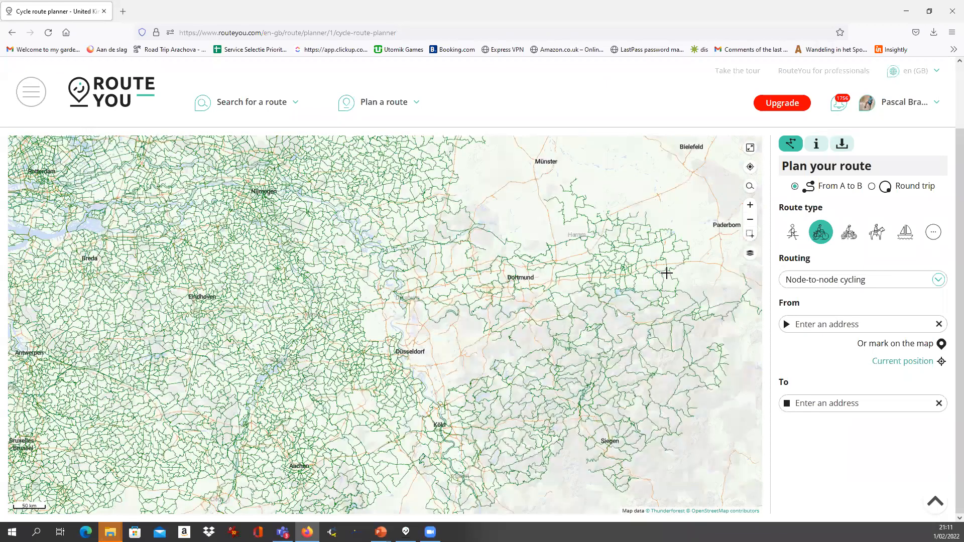
pyautogui.scroll(-1, 669, 311)
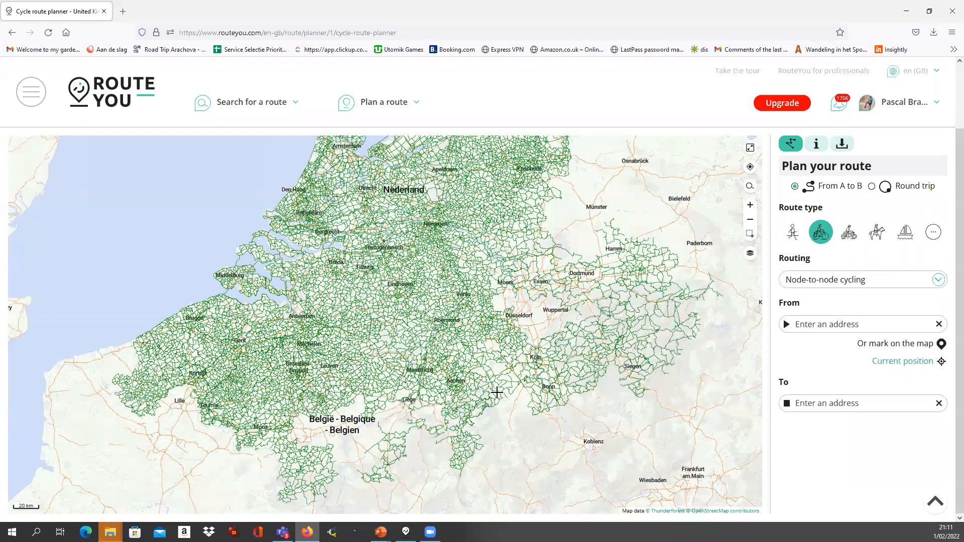
pyautogui.moveTo(475, 335); pyautogui.dragTo(376, 341)
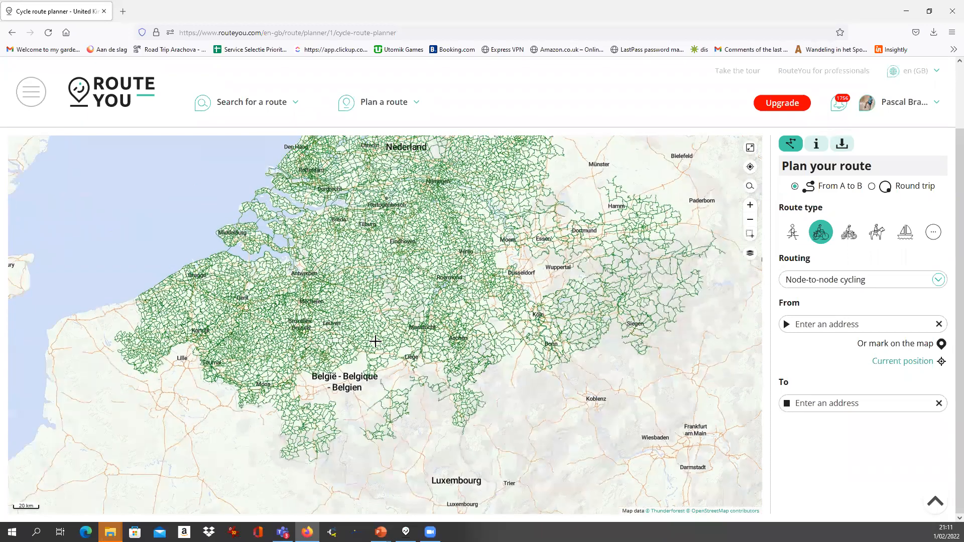
pyautogui.scroll(3, 384, 333)
pyautogui.scroll(3, 384, 333)
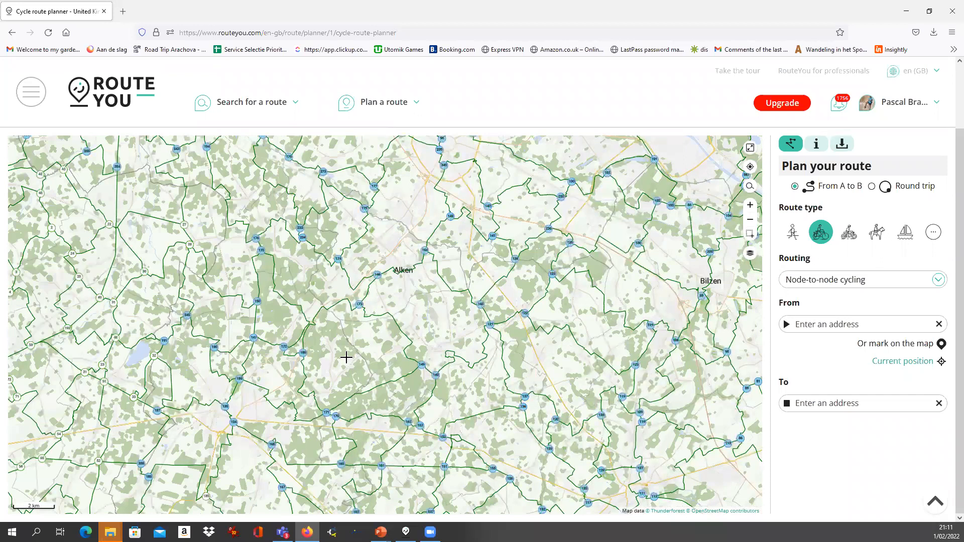
# Keep the general cycle route type with Node-to-node cycling routing
pyautogui.click(821, 234)
pyautogui.click(822, 270)
pyautogui.click(825, 281)
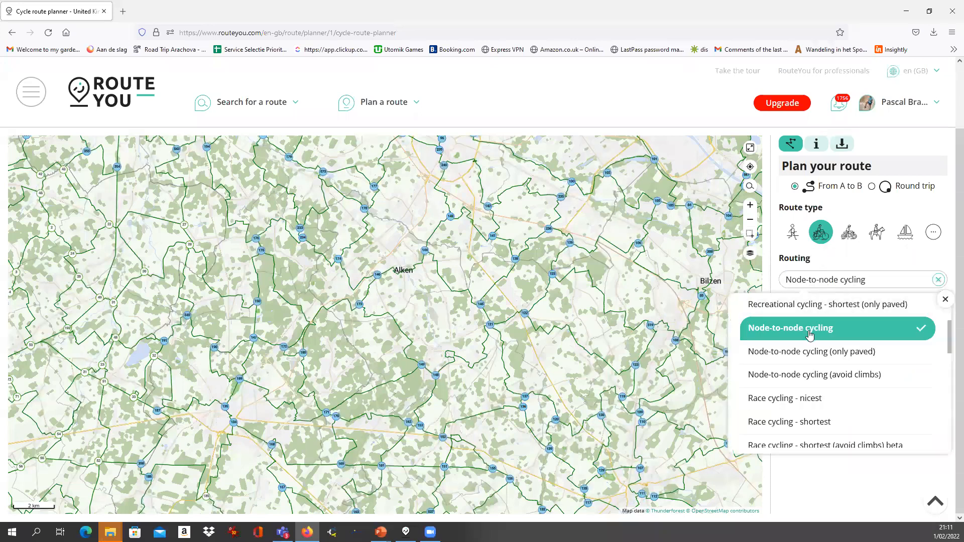
pyautogui.click(820, 330)
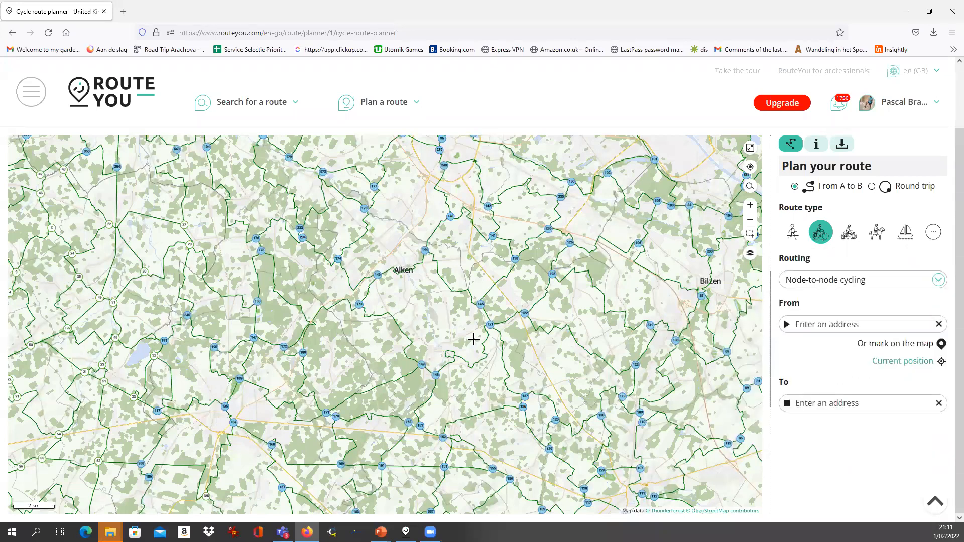
# Plan a 30.9 km route from near Wellen to near Budingen and show the map layers list
pyautogui.click(432, 318)
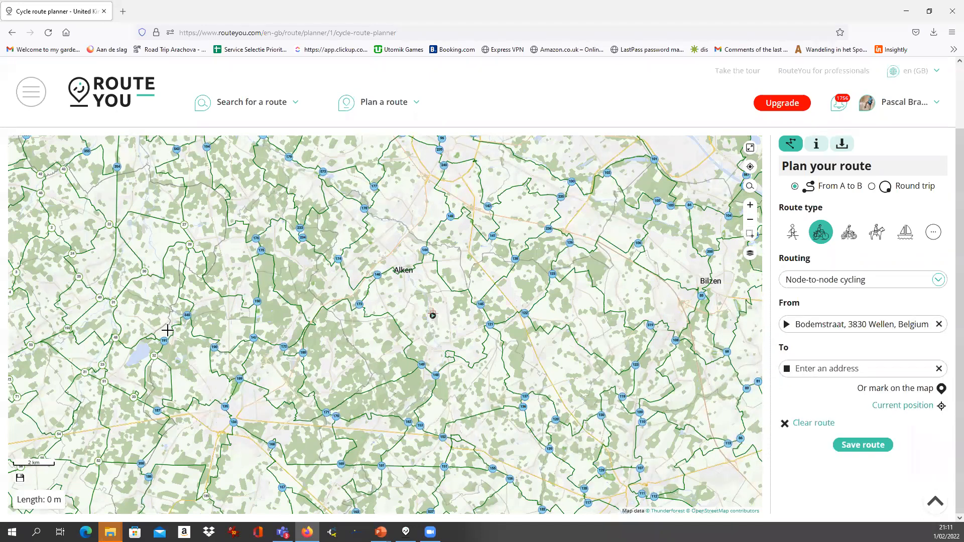
pyautogui.click(95, 317)
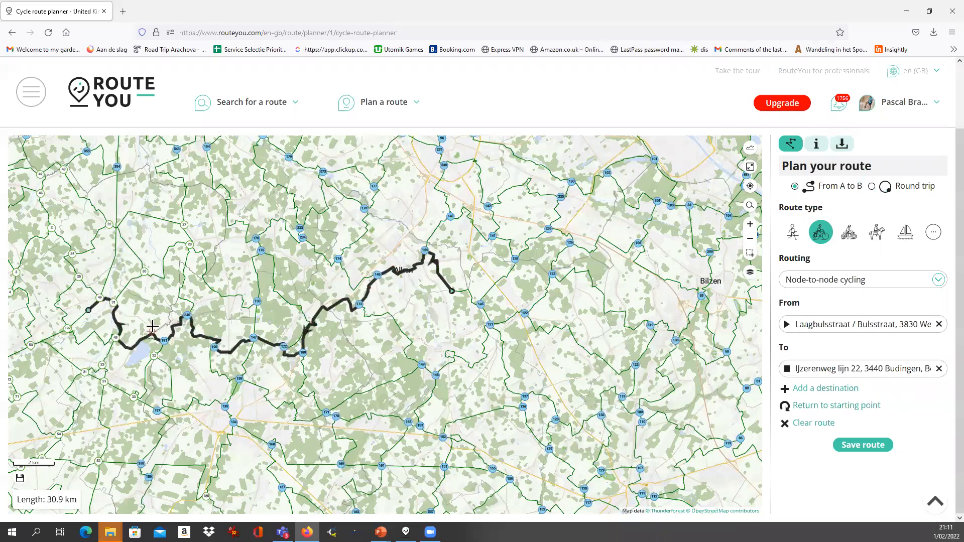
pyautogui.scroll(1, 154, 333)
pyautogui.scroll(-1, 155, 333)
pyautogui.moveTo(142, 333); pyautogui.dragTo(355, 352)
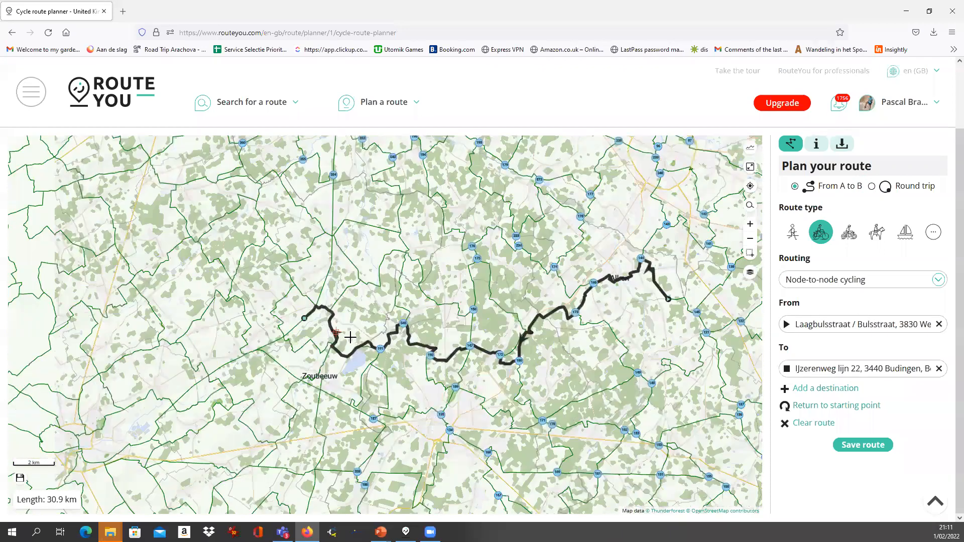
pyautogui.scroll(1, 355, 352)
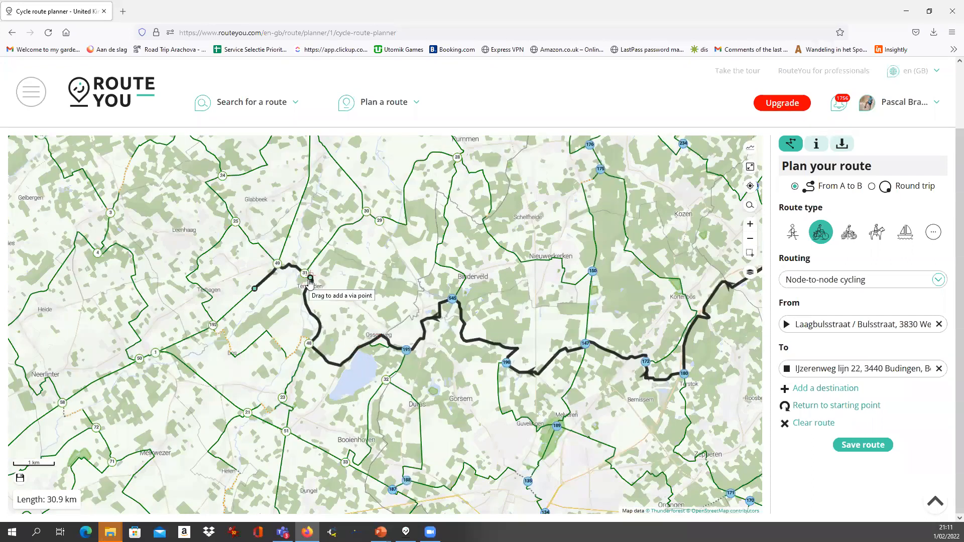
pyautogui.scroll(1, 290, 325)
pyautogui.scroll(-1, 385, 324)
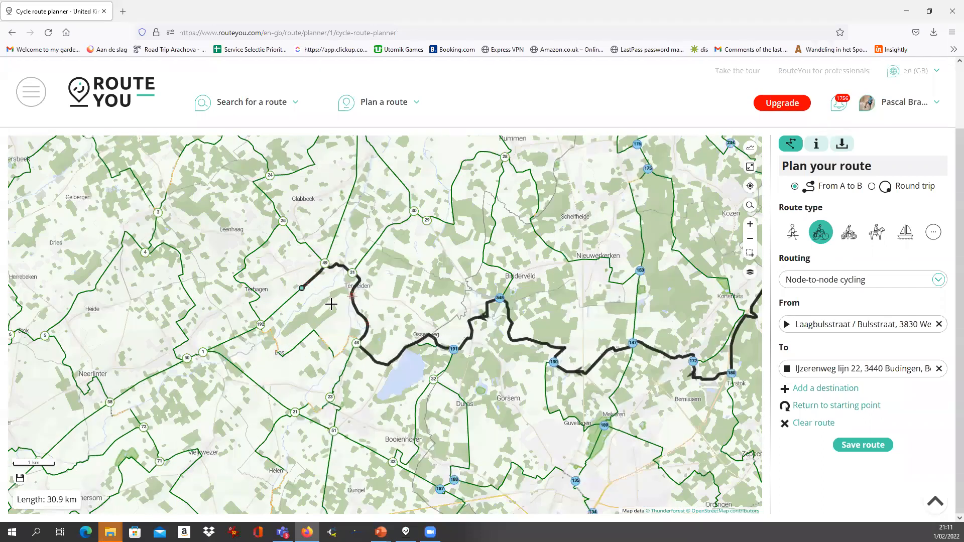
pyautogui.scroll(2, 354, 342)
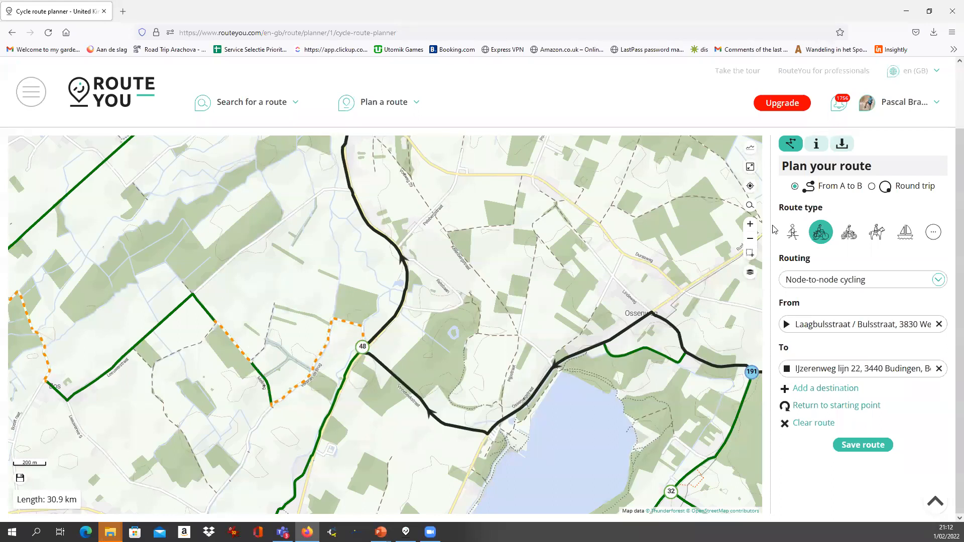
pyautogui.click(750, 276)
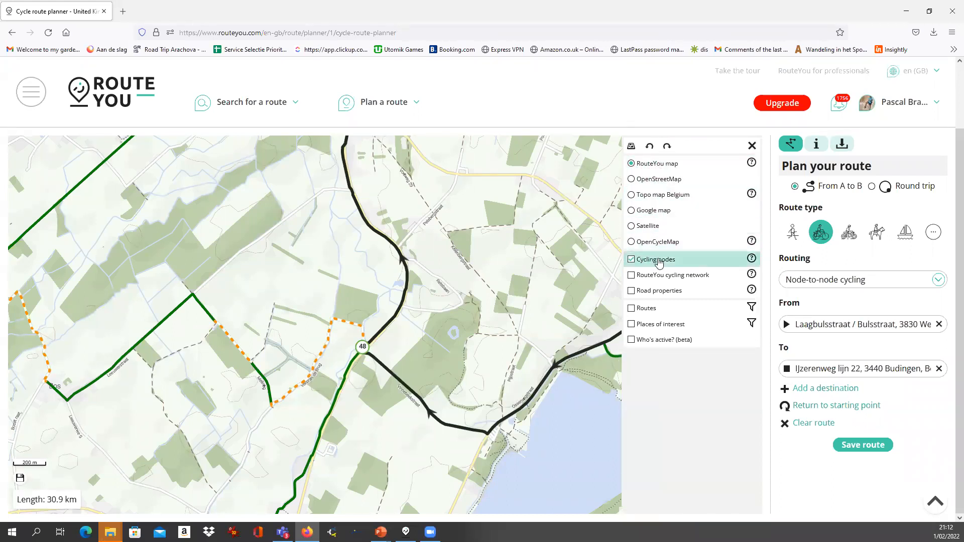
# View the cycling nodes help page, then return to the zoomed-out 30.9 km route's route types
pyautogui.click(751, 259)
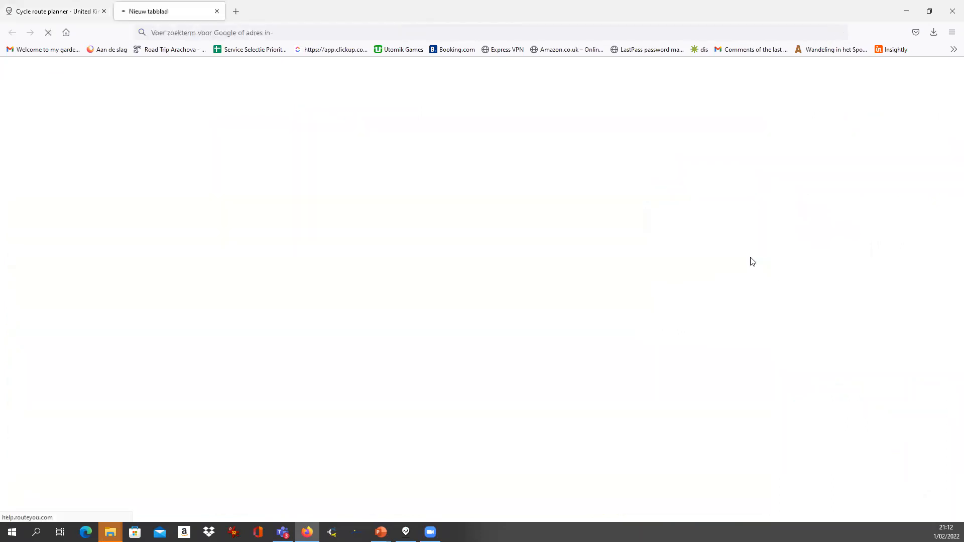
pyautogui.scroll(-2, 168, 215)
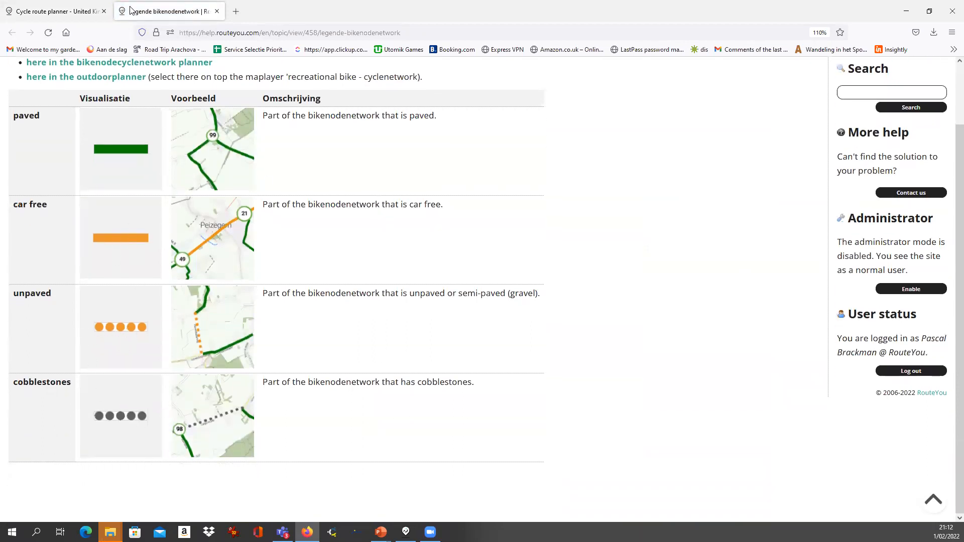
pyautogui.click(76, 11)
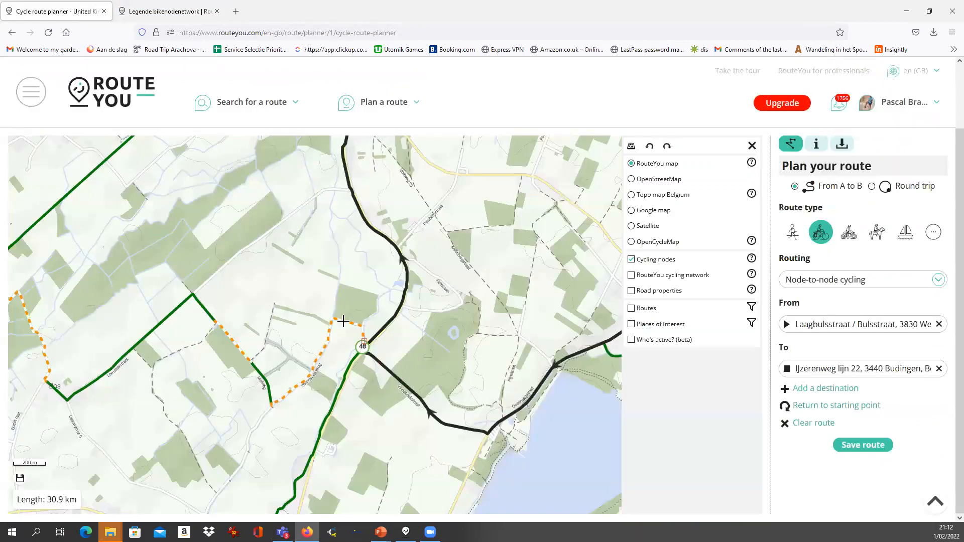
pyautogui.scroll(-1, 363, 361)
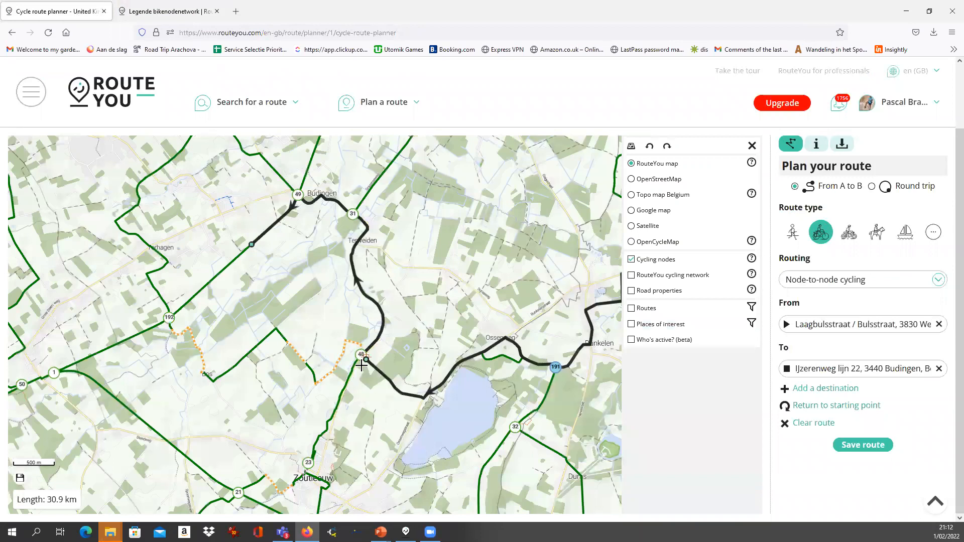
pyautogui.scroll(-1, 381, 372)
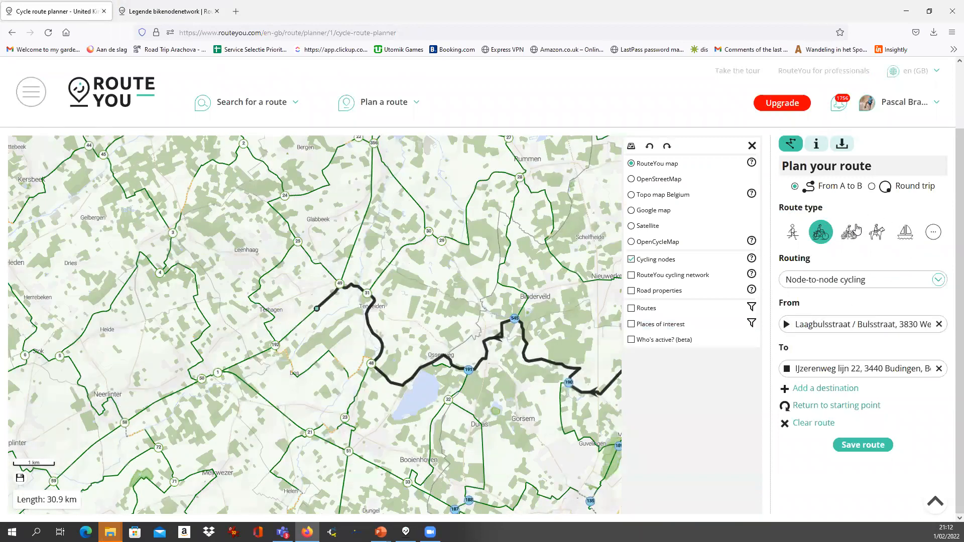
pyautogui.click(820, 234)
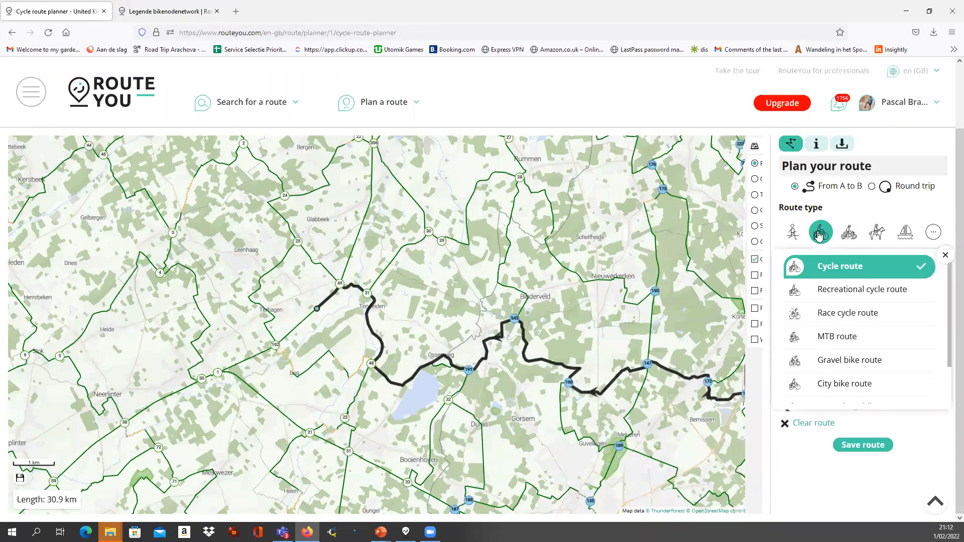
# Make it a race cycle route with Node-to-node cycling (only paved) on the full route, now 34 km
pyautogui.click(837, 313)
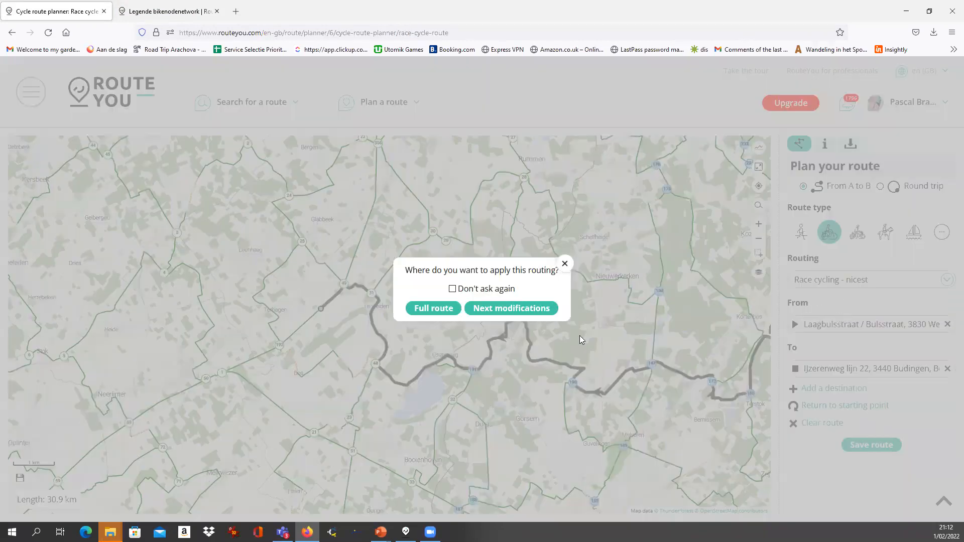
pyautogui.click(430, 308)
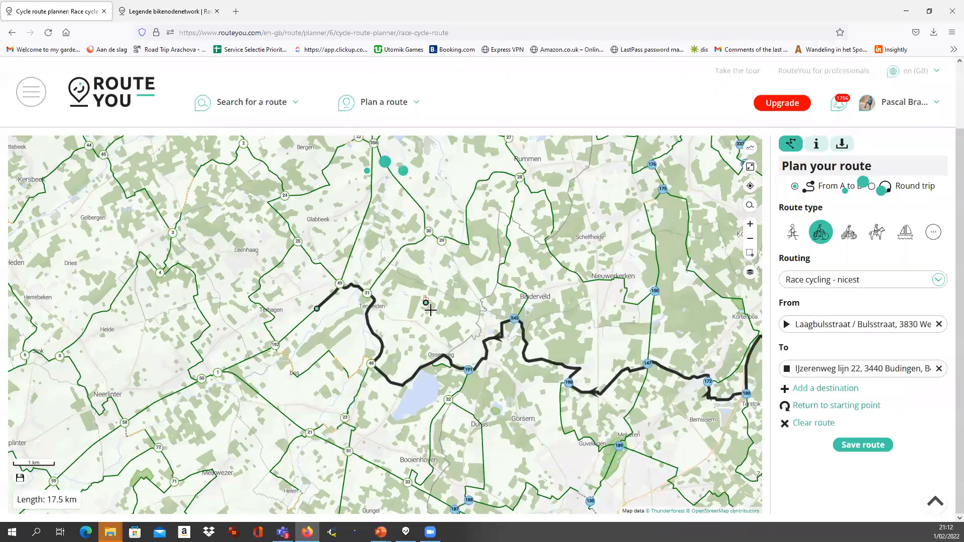
pyautogui.click(836, 281)
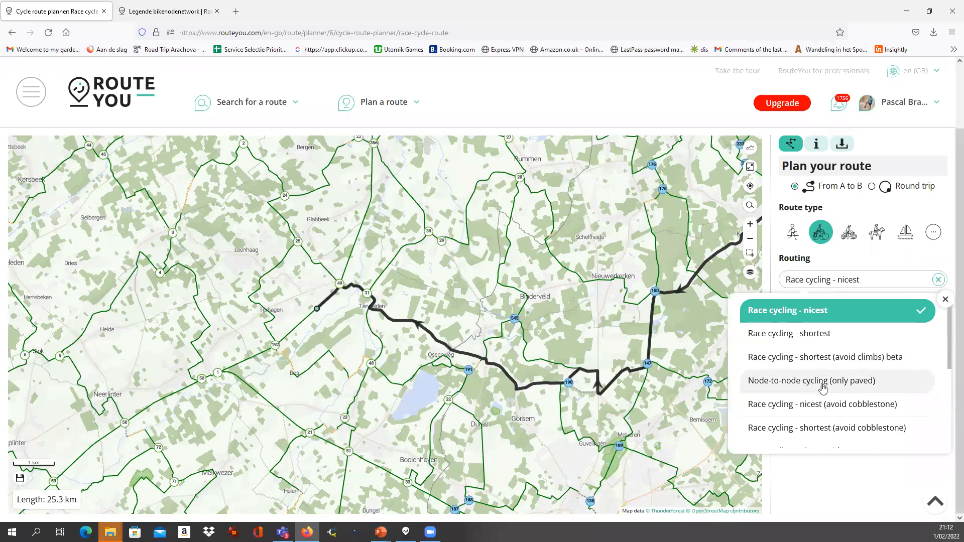
pyautogui.click(854, 381)
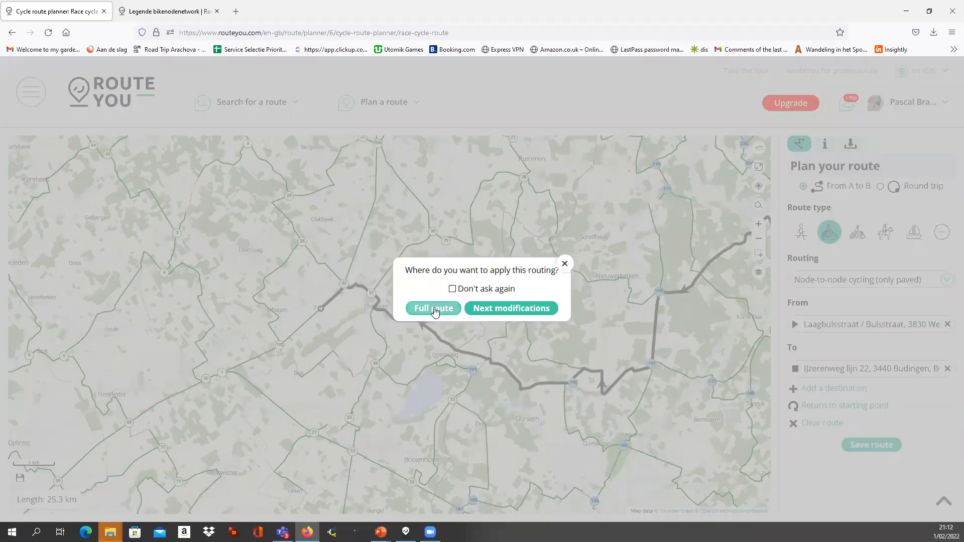
pyautogui.click(435, 308)
pyautogui.scroll(-3, 423, 377)
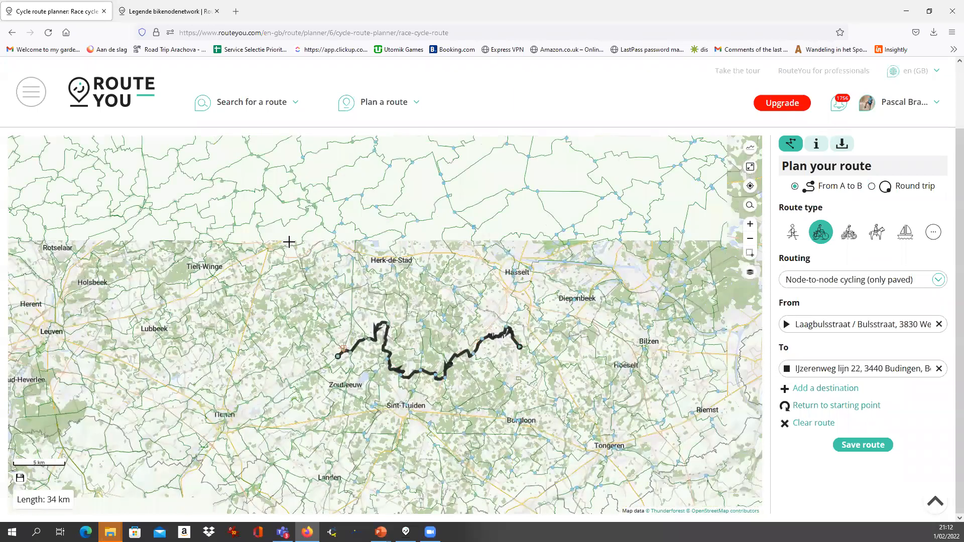
# Add destinations near Tielt-Winge, Zonhoven and Wellen
pyautogui.click(240, 258)
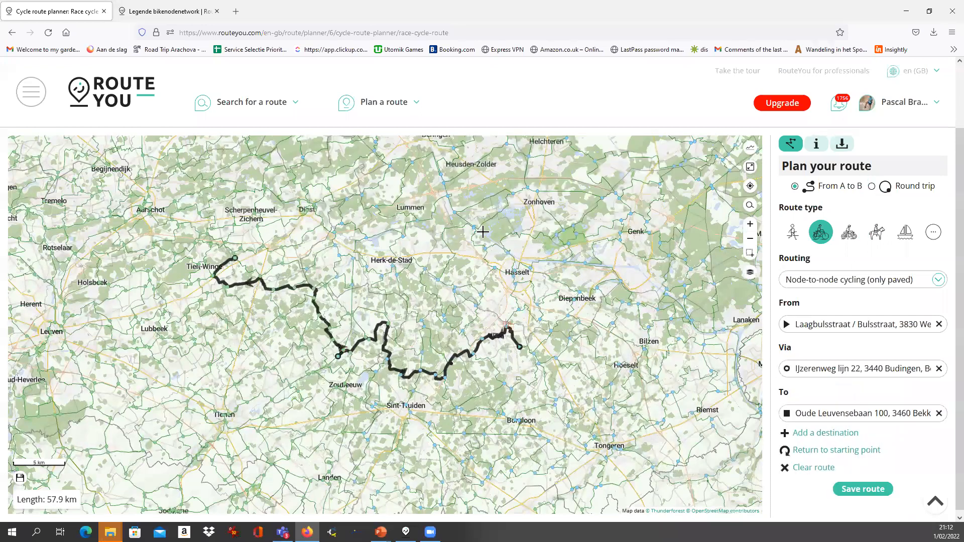
pyautogui.click(478, 229)
pyautogui.scroll(1, 531, 329)
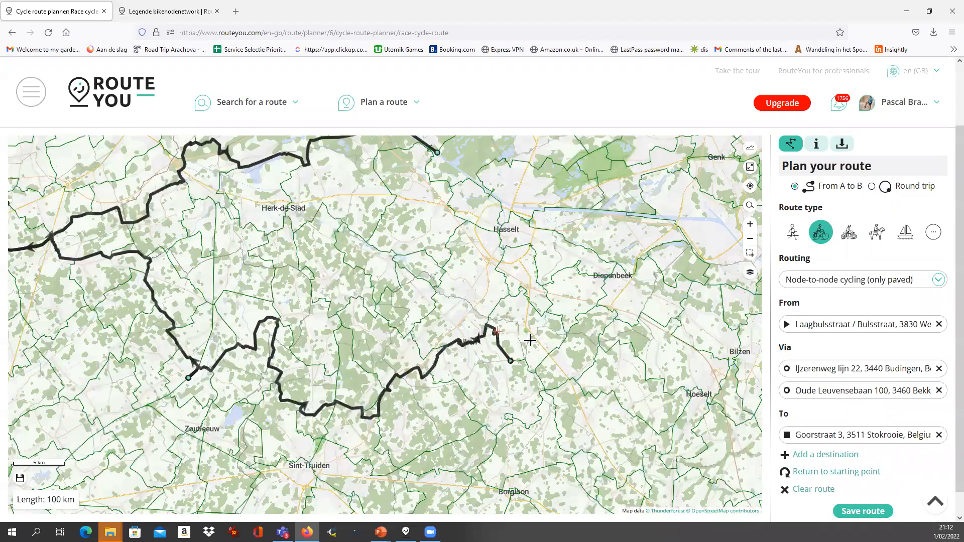
pyautogui.click(524, 364)
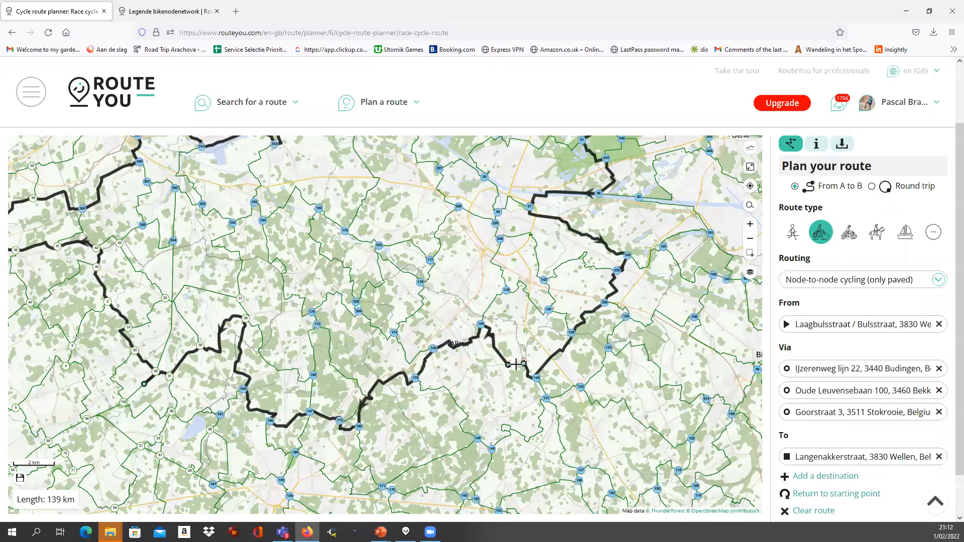
pyautogui.scroll(-1, 516, 364)
# Add a via near Molenstede by dragging the line, then move it to Tessenderlo (186 km)
pyautogui.moveTo(275, 284); pyautogui.dragTo(264, 209)
pyautogui.moveTo(354, 245); pyautogui.dragTo(376, 393)
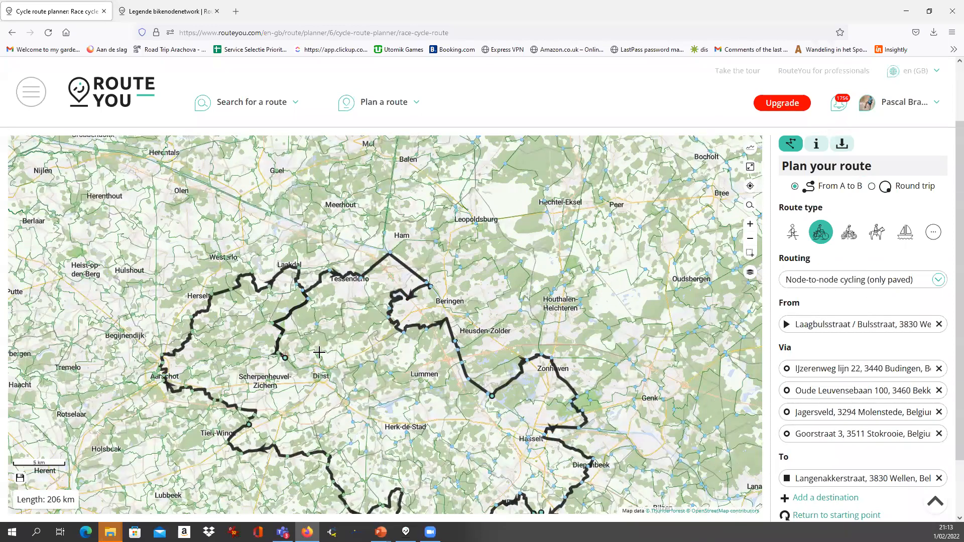
pyautogui.moveTo(285, 357); pyautogui.dragTo(311, 295)
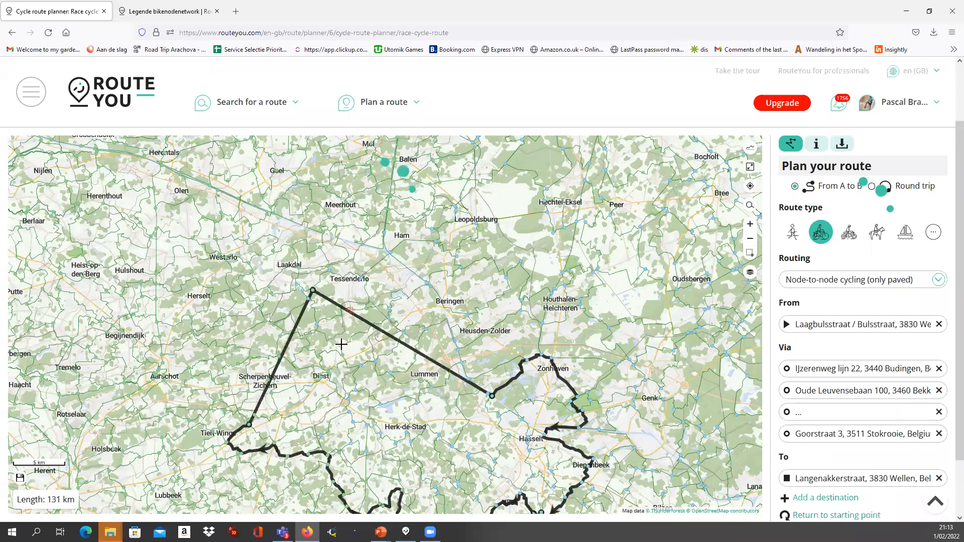
pyautogui.scroll(-1, 346, 345)
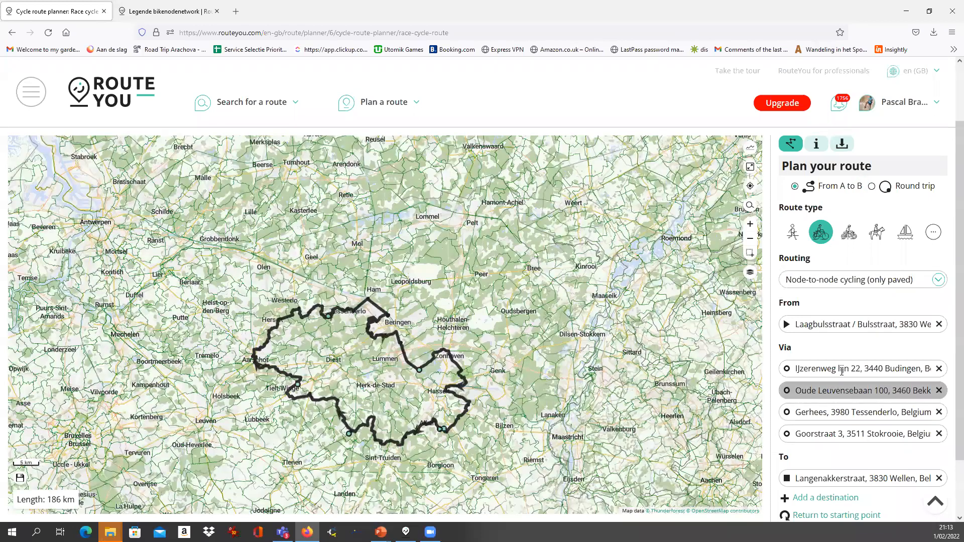
pyautogui.scroll(-2, 863, 382)
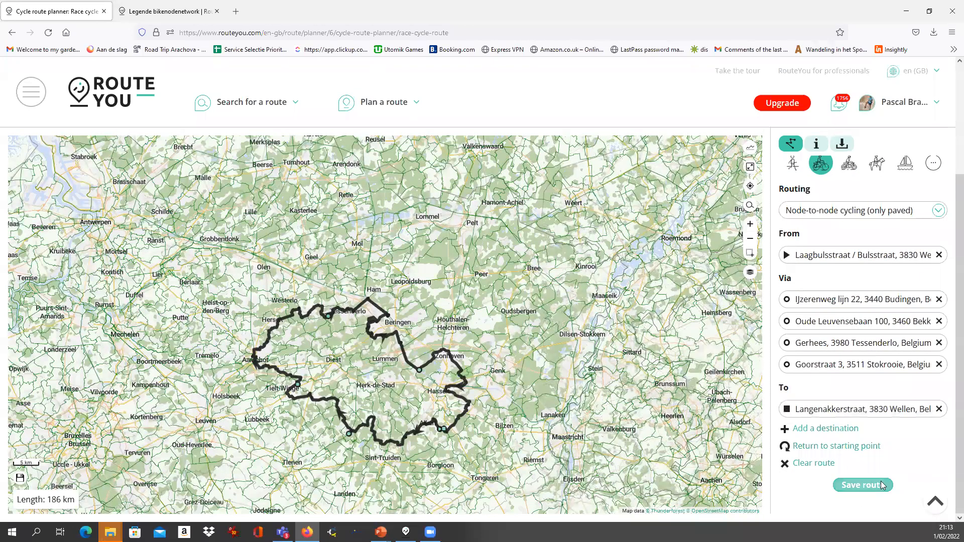
# Save the route publicly under the name Wellen
pyautogui.click(864, 485)
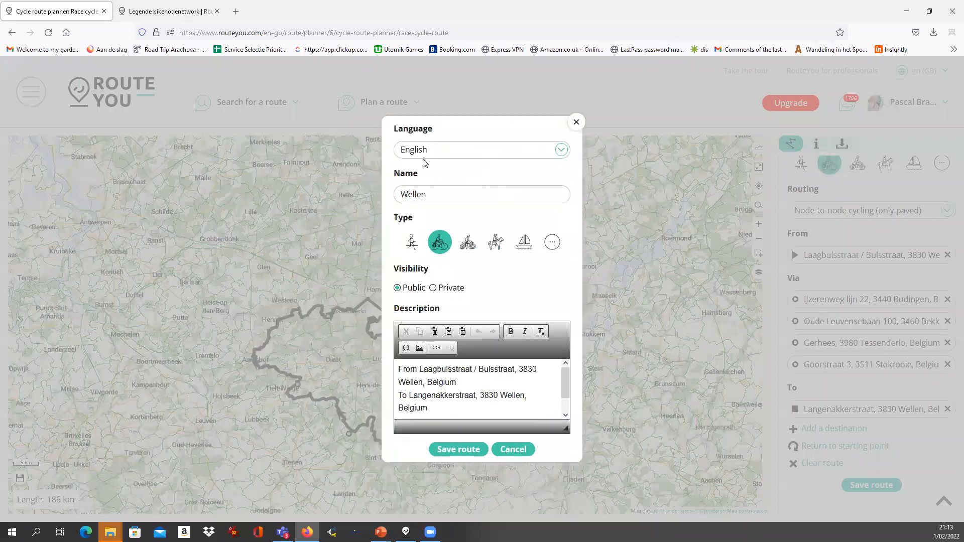
pyautogui.click(455, 449)
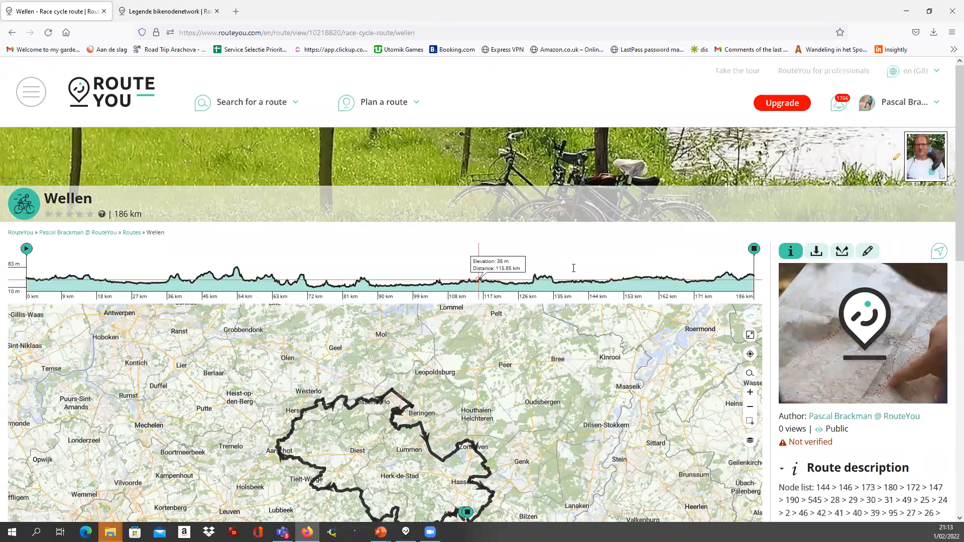
# Download an A4 portrait node strip print of the route as routeyou-wellen.pdf, opening it in Firefox
pyautogui.scroll(-3, 703, 241)
pyautogui.scroll(-1, 853, 412)
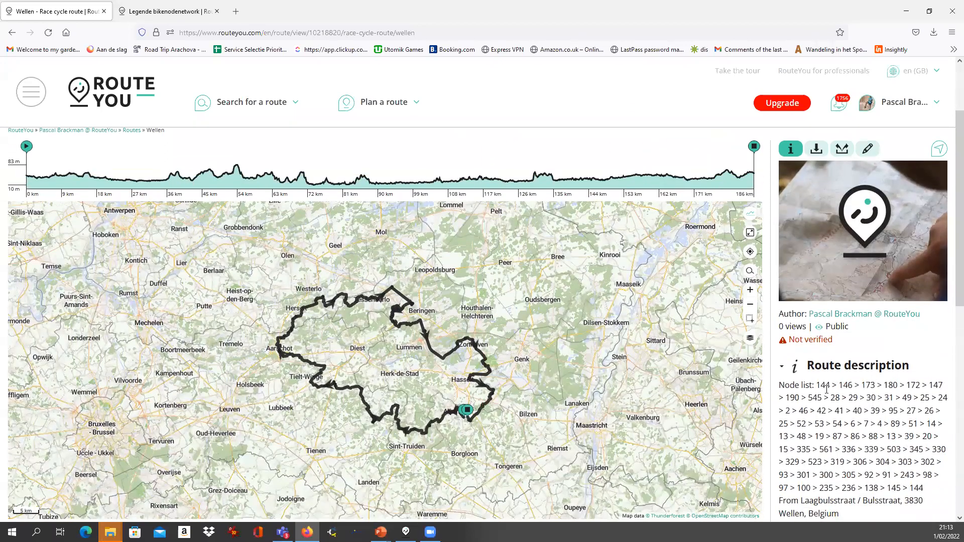
pyautogui.moveTo(820, 385); pyautogui.dragTo(866, 482)
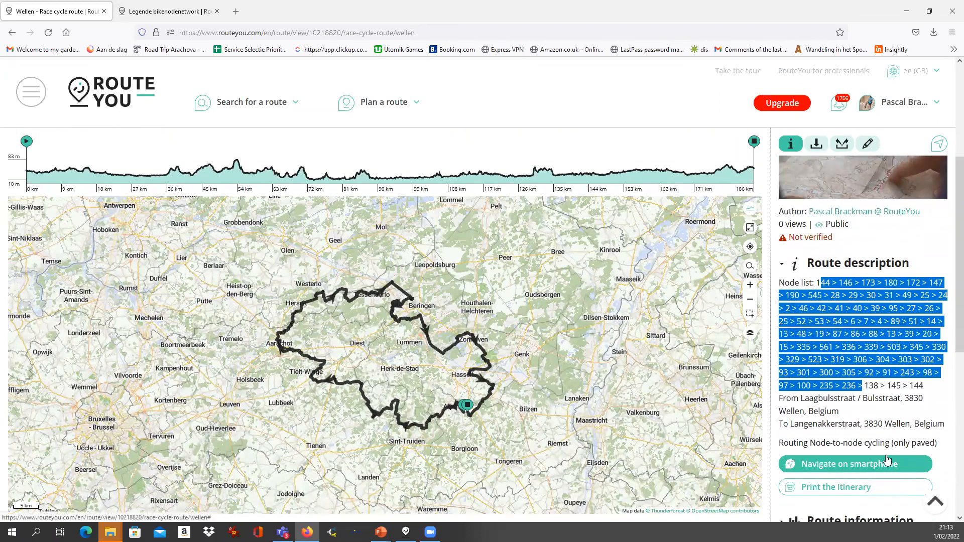
pyautogui.click(816, 145)
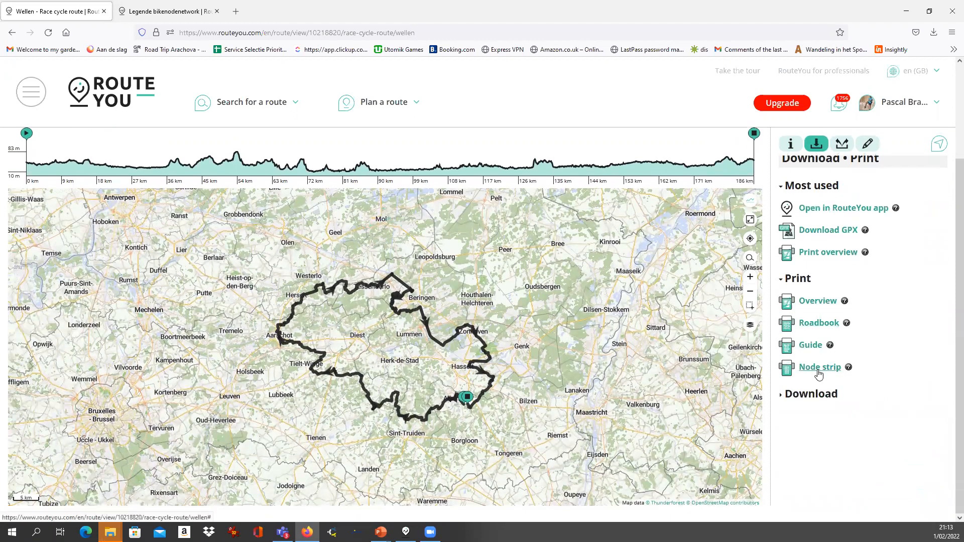
pyautogui.click(818, 370)
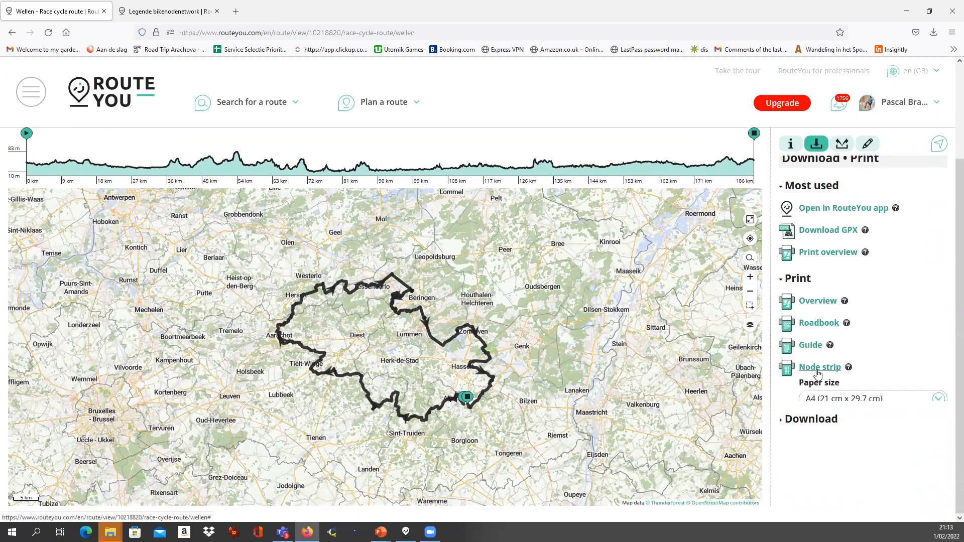
pyautogui.click(876, 476)
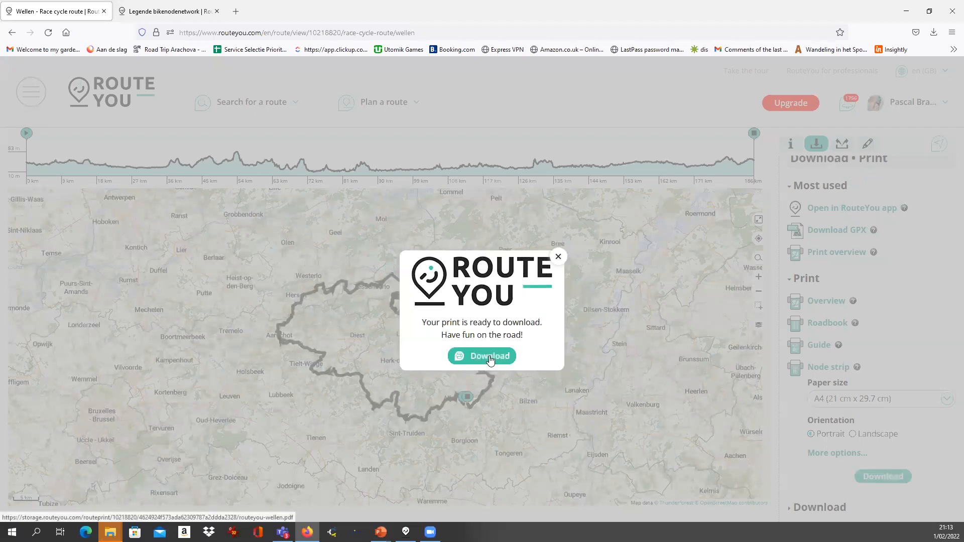
pyautogui.click(490, 358)
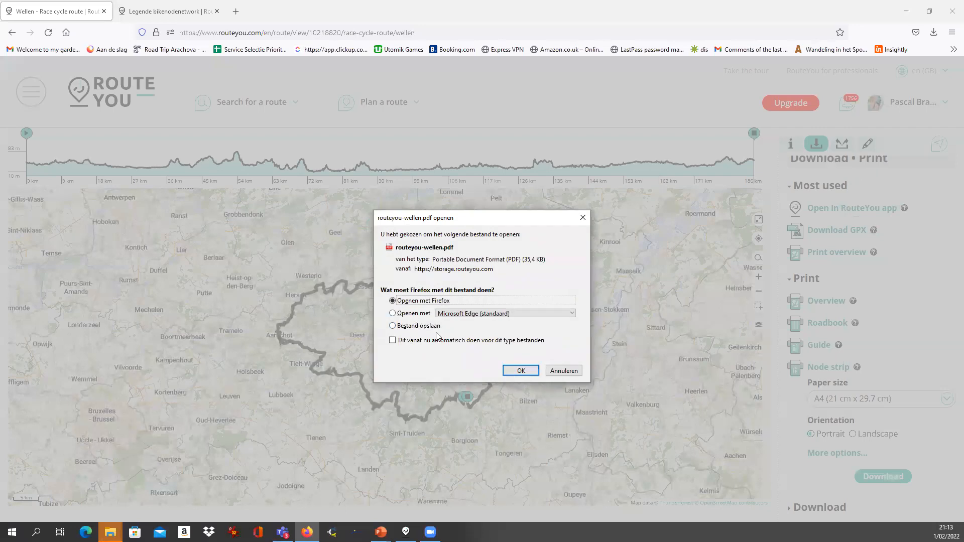
pyautogui.click(520, 371)
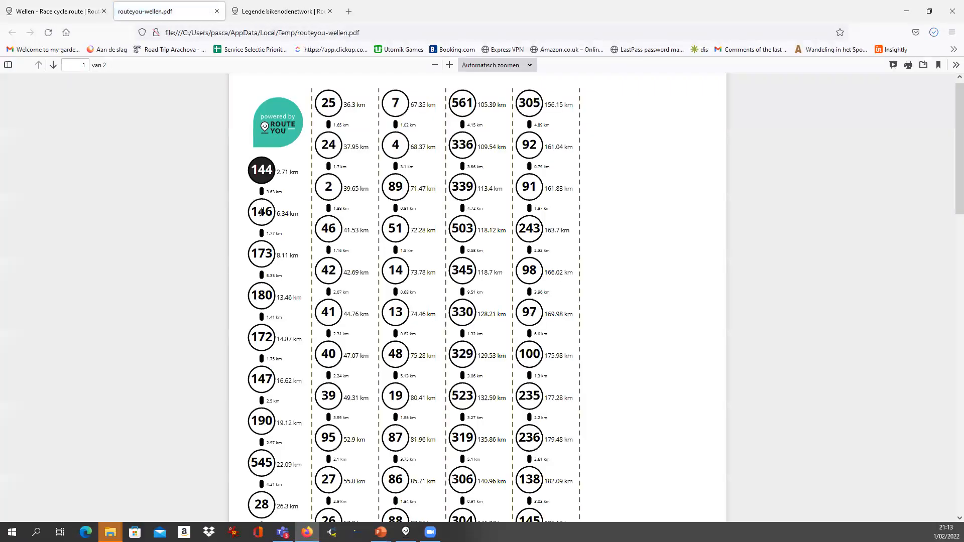
# Review routeyou-wellen.pdf through page 2, then return to the Wellen route page
pyautogui.scroll(-5, 262, 212)
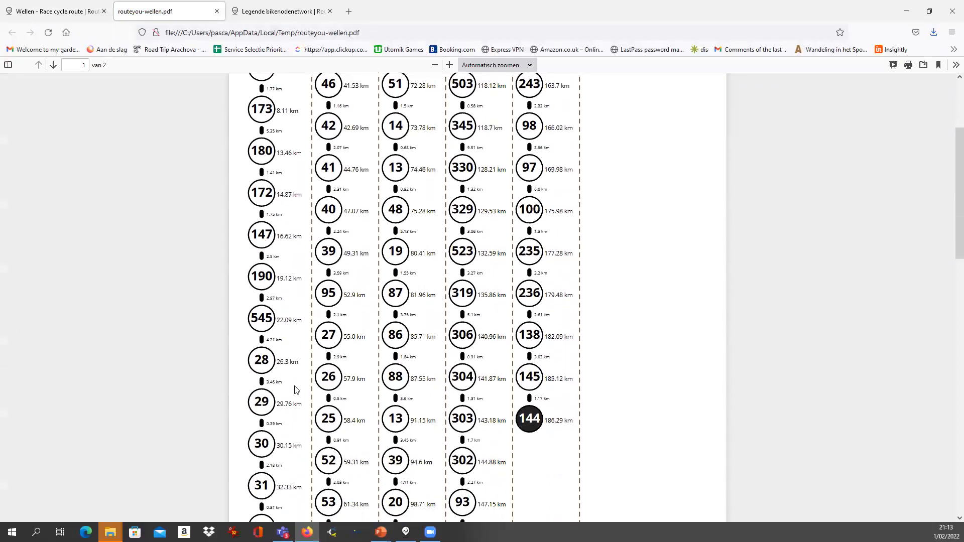
pyautogui.scroll(-15, 295, 390)
pyautogui.scroll(-1, 507, 417)
pyautogui.scroll(4, 507, 417)
pyautogui.scroll(-3, 329, 302)
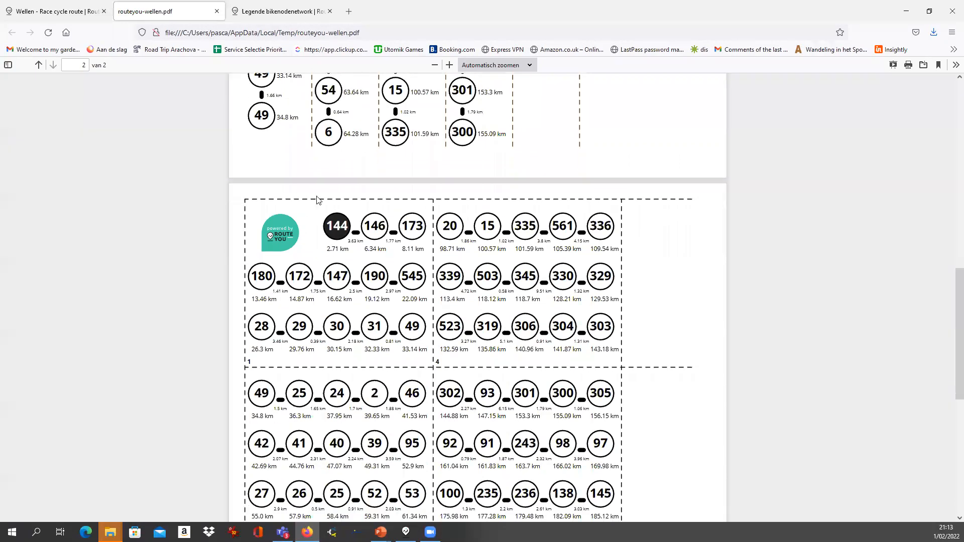
pyautogui.click(55, 11)
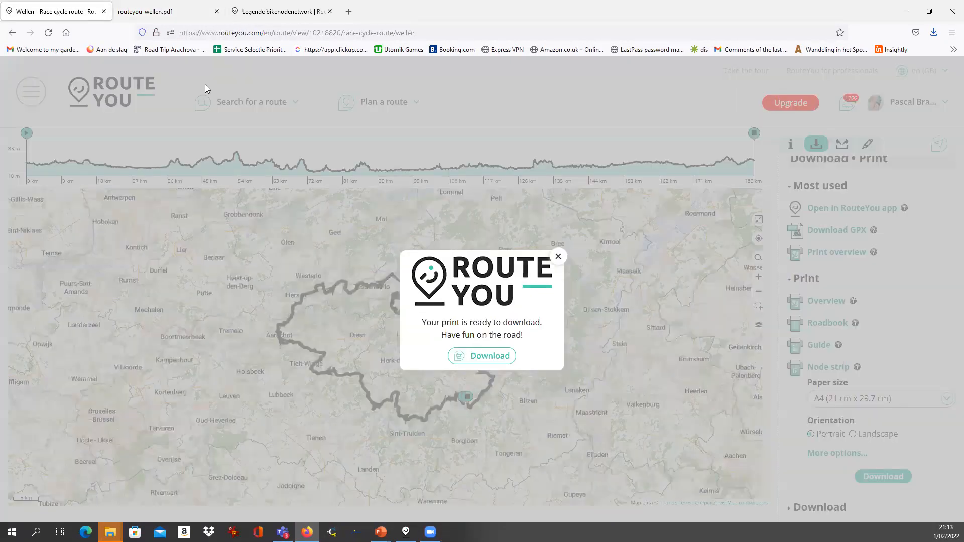
# Generate an A4 portrait overview print of the Wellen route and open routeyou-wellen.pdf in Firefox
pyautogui.click(557, 257)
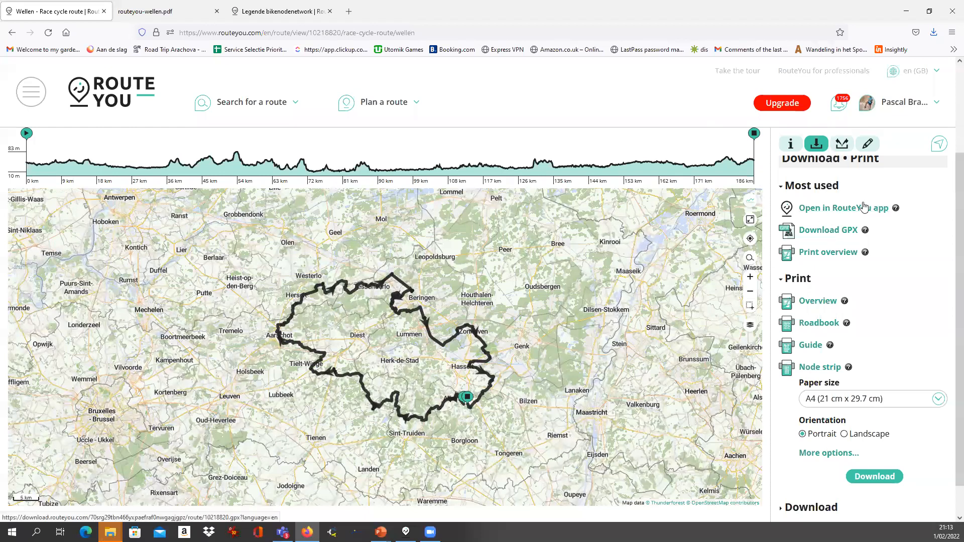
pyautogui.scroll(-1, 817, 417)
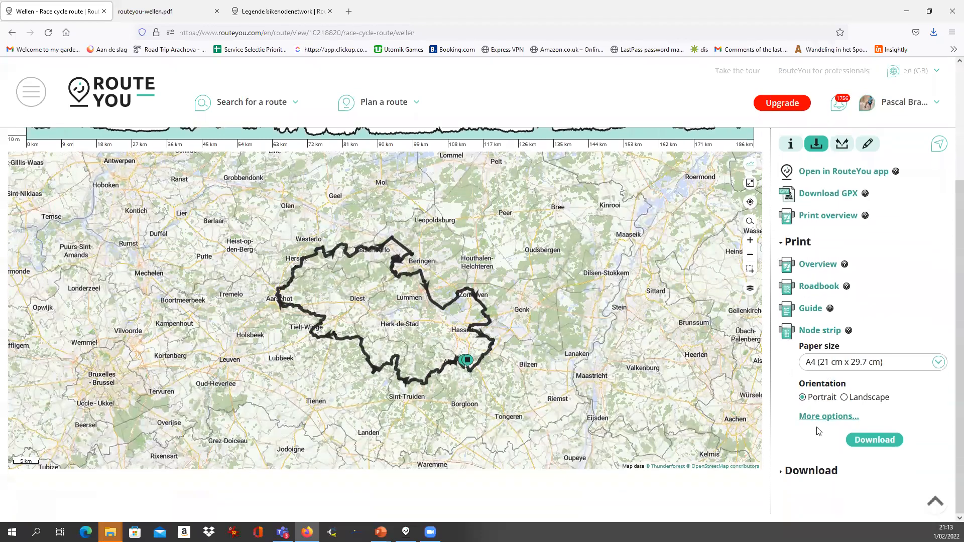
pyautogui.click(811, 470)
pyautogui.scroll(-3, 816, 452)
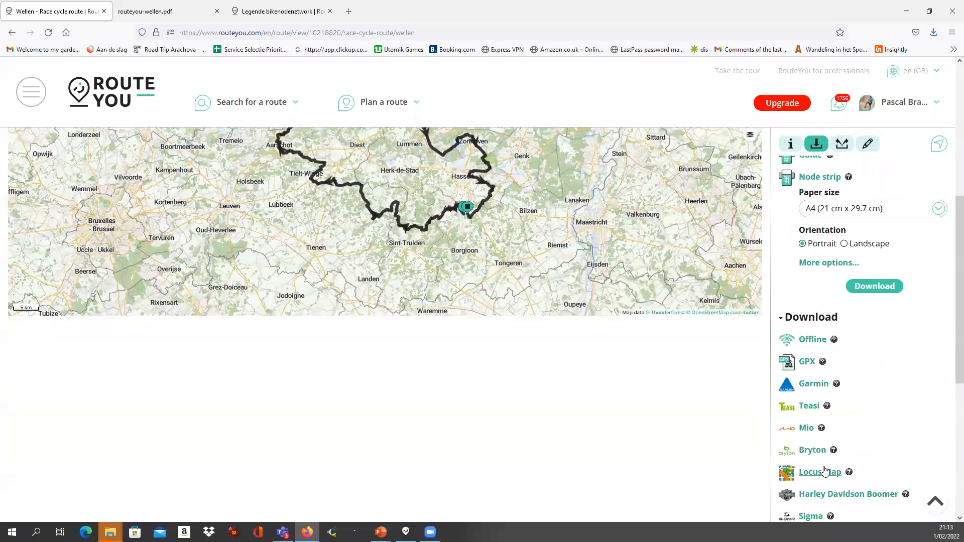
pyautogui.scroll(5, 825, 470)
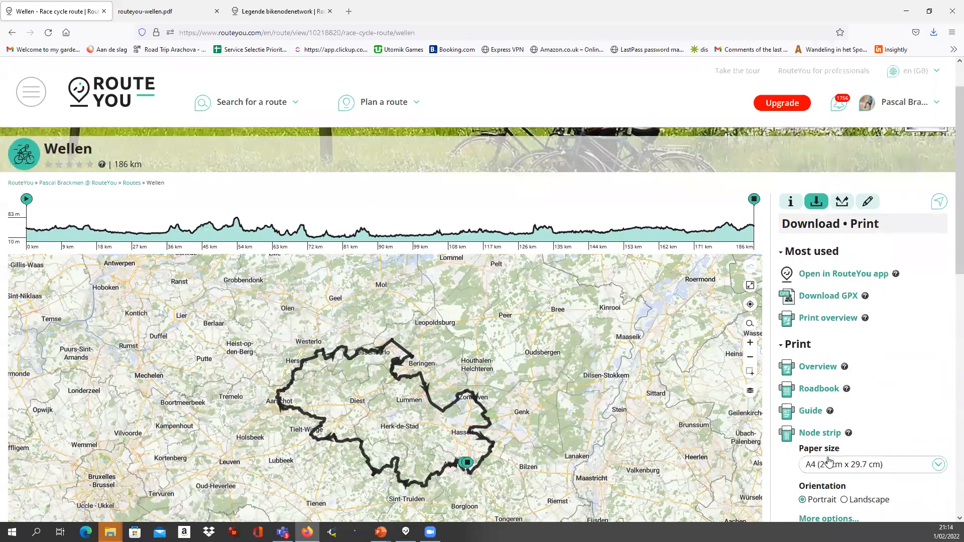
pyautogui.scroll(-1, 815, 427)
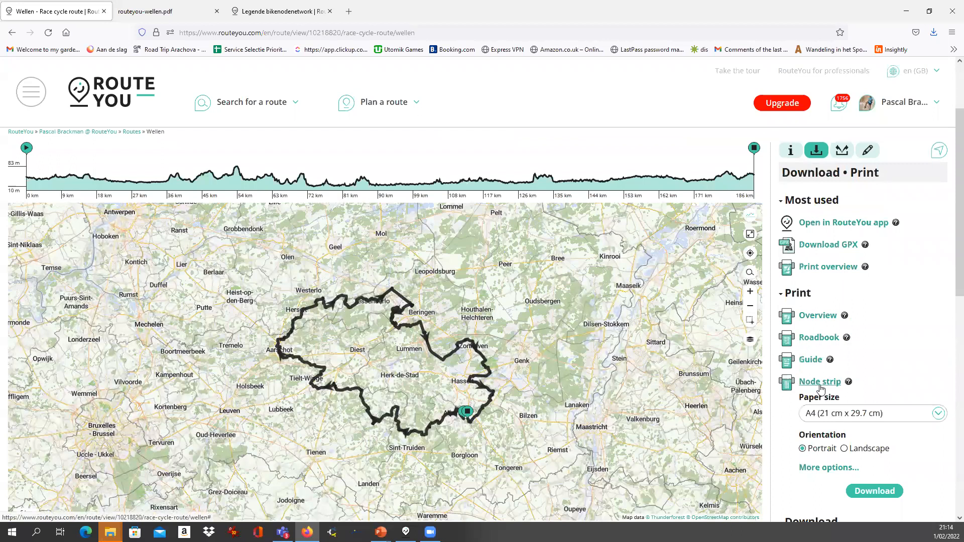
pyautogui.click(816, 315)
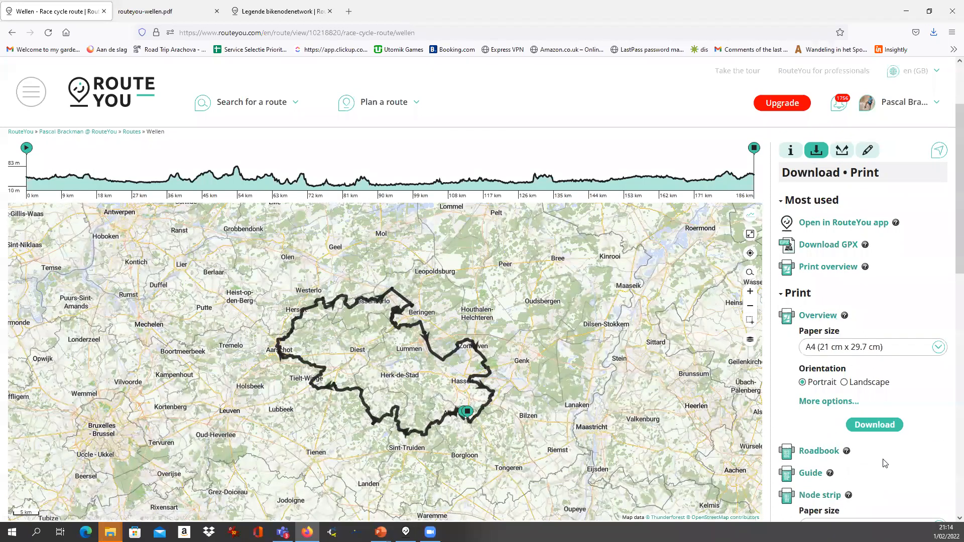
pyautogui.click(872, 424)
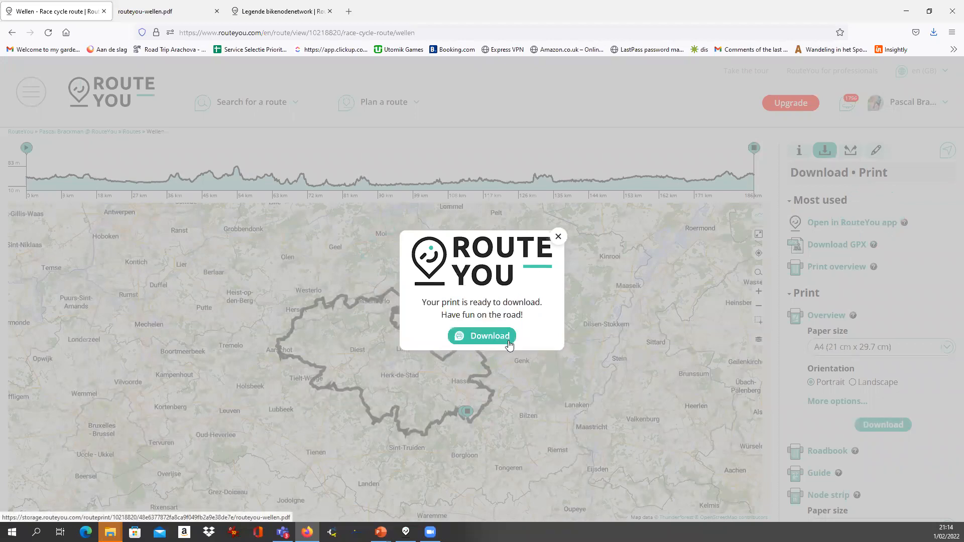
pyautogui.click(486, 336)
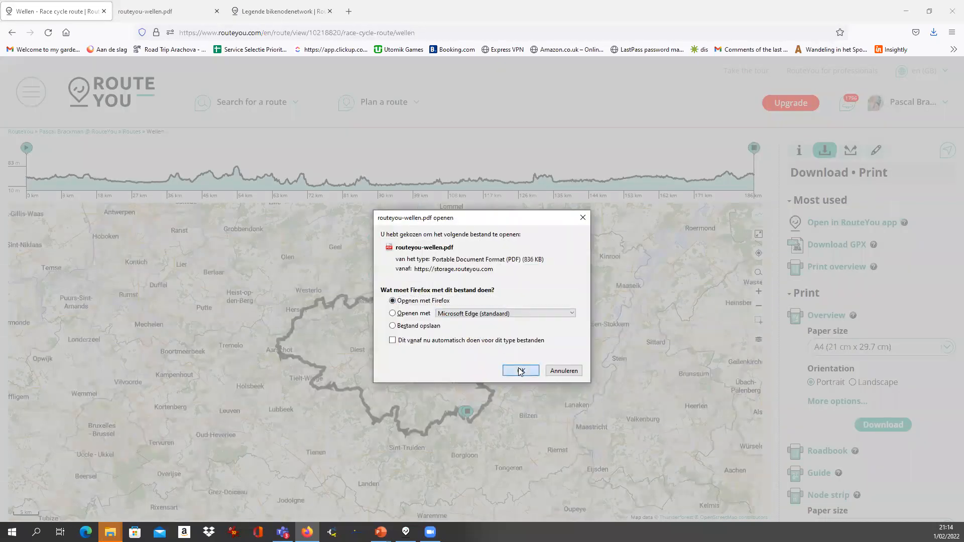
pyautogui.click(520, 370)
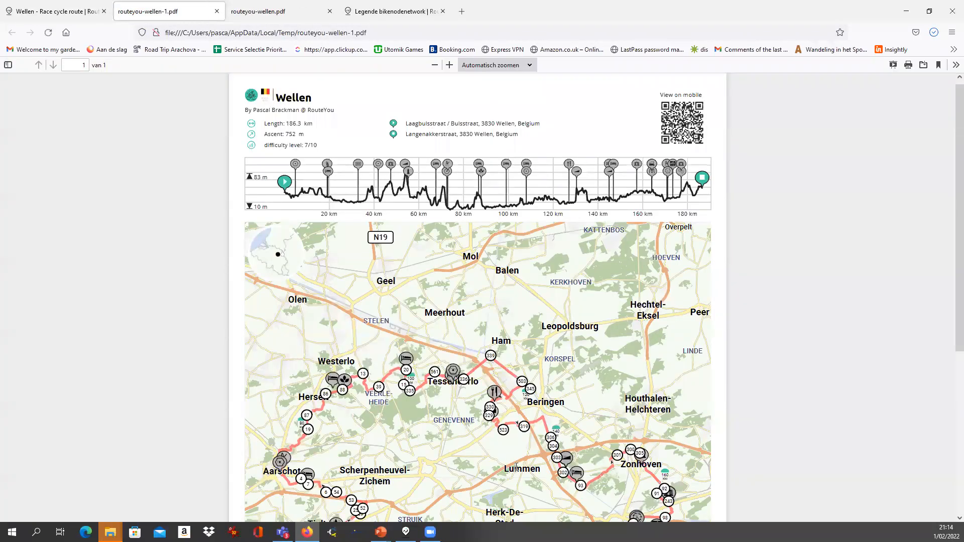
# Scroll through the routeyou-wellen-1.pdf overview map in the PDF viewer
pyautogui.scroll(-2, 516, 467)
pyautogui.scroll(2, 330, 248)
pyautogui.scroll(-3, 281, 266)
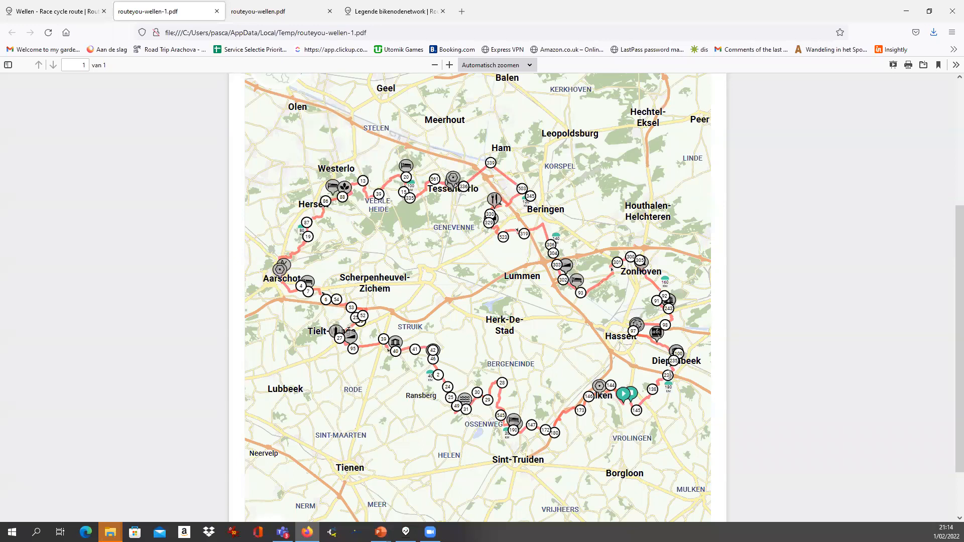
pyautogui.scroll(-1, 677, 374)
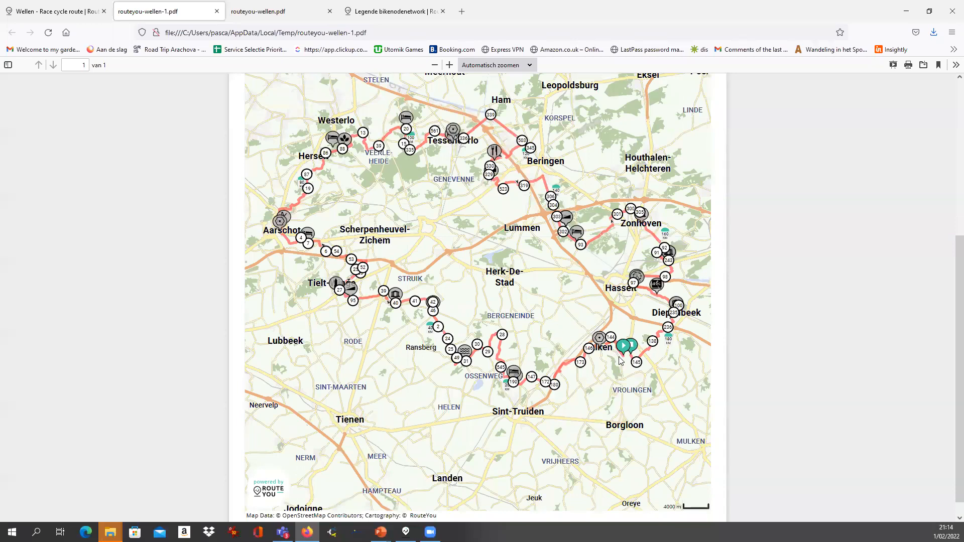
pyautogui.scroll(1, 597, 362)
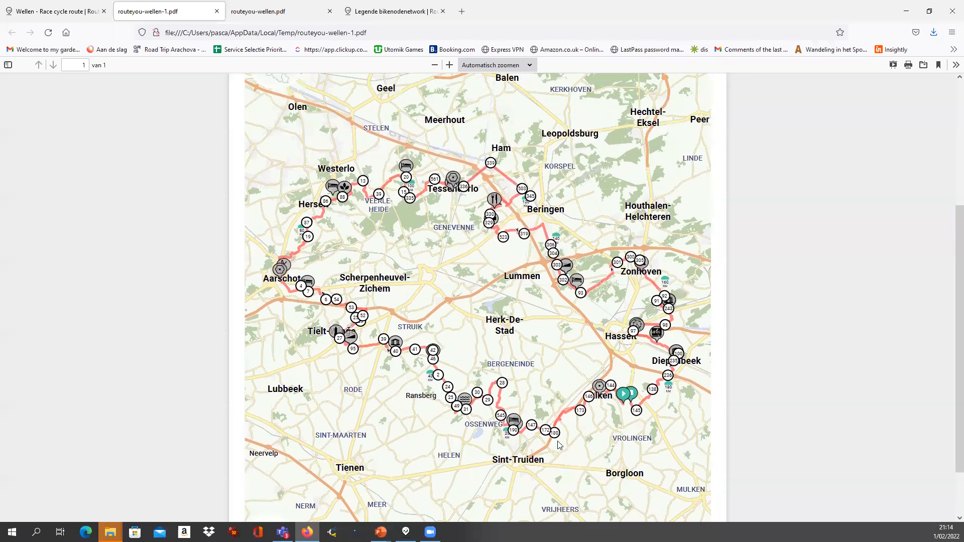
pyautogui.scroll(1, 561, 442)
pyautogui.scroll(-1, 587, 469)
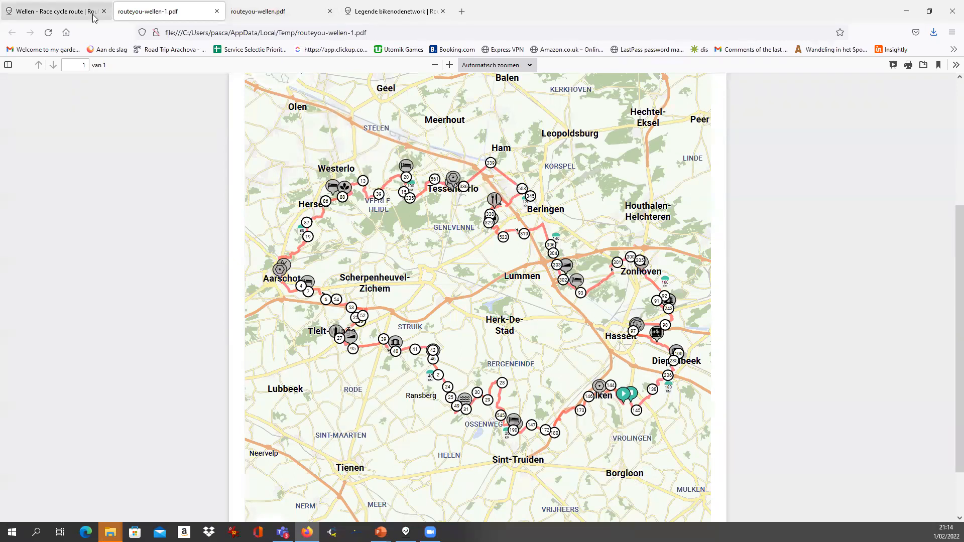
# Return to the Wellen route page and close its print-ready popup
pyautogui.click(77, 12)
pyautogui.click(559, 237)
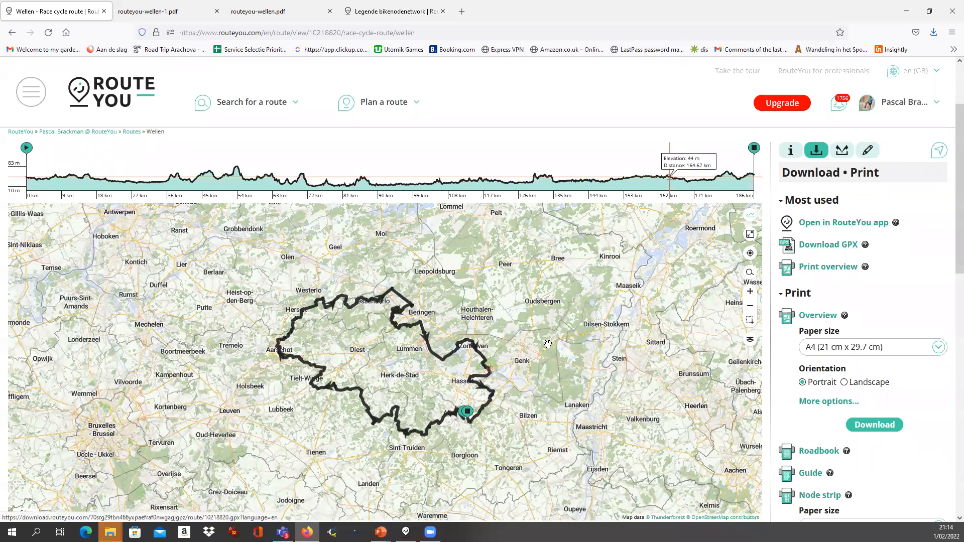
pyautogui.scroll(2, 479, 168)
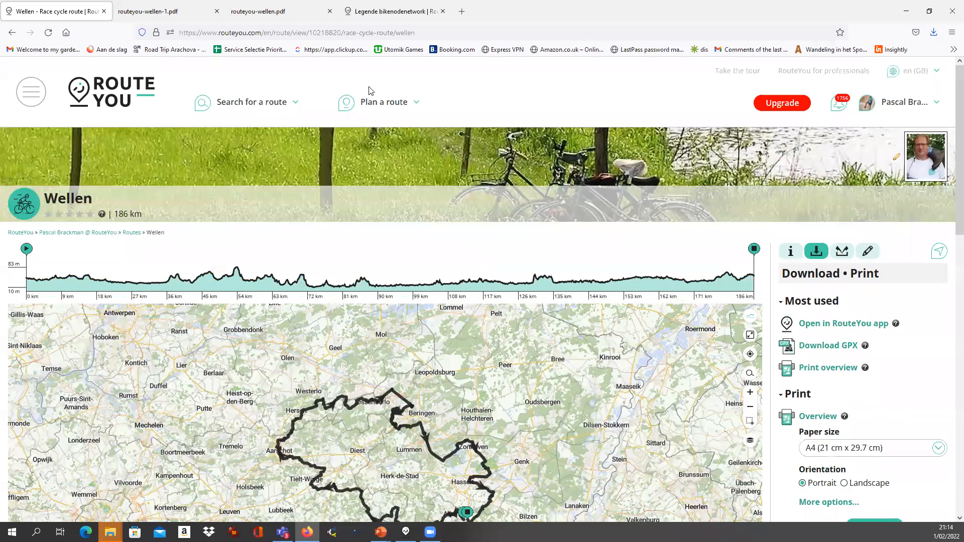
pyautogui.moveTo(382, 102)
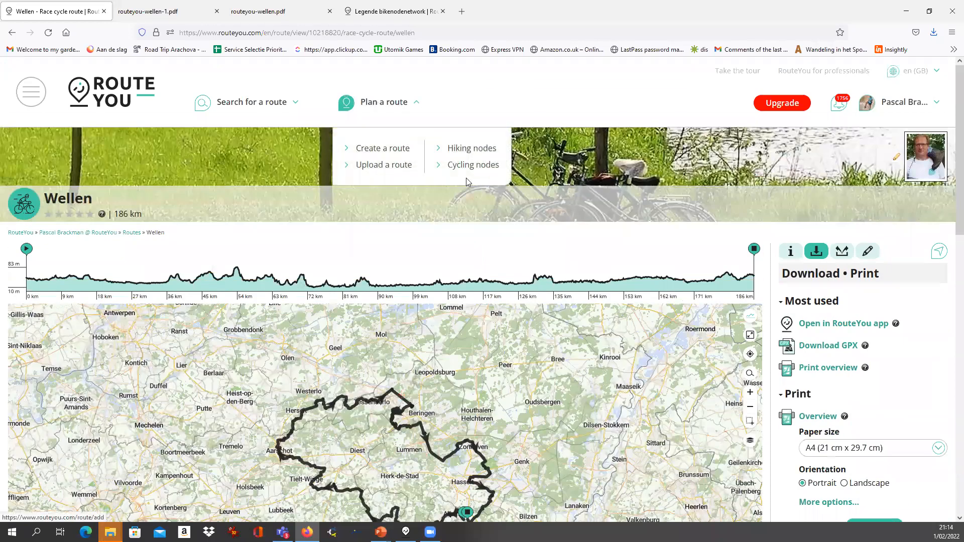
# Open the Plan a route > Hiking nodes planner and pan toward the Netherlands
pyautogui.click(467, 153)
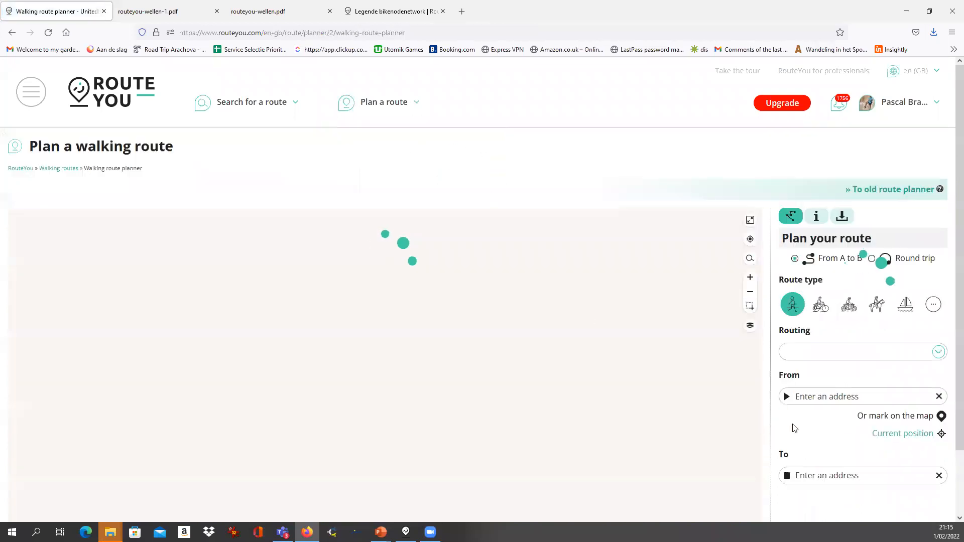
pyautogui.scroll(-2, 775, 342)
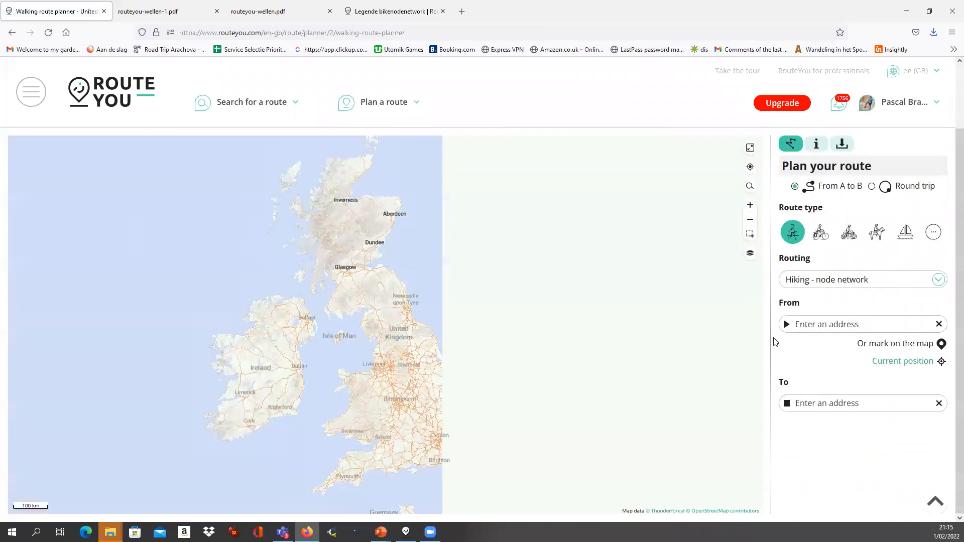
pyautogui.moveTo(635, 459); pyautogui.dragTo(483, 308)
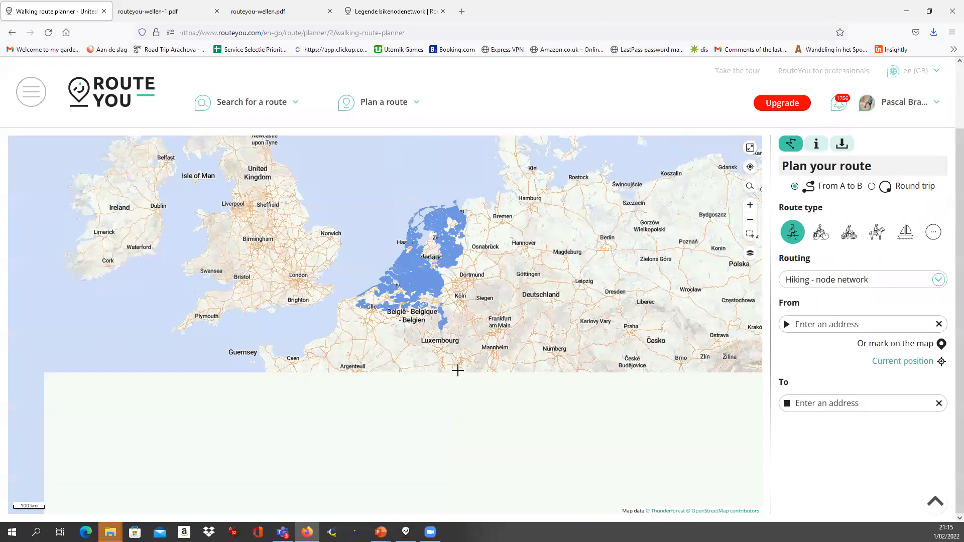
# Box-zoom into the Benelux hiking node network around Liège and show the map styles
pyautogui.click(750, 234)
pyautogui.moveTo(398, 294); pyautogui.dragTo(456, 343)
pyautogui.scroll(-6, 496, 406)
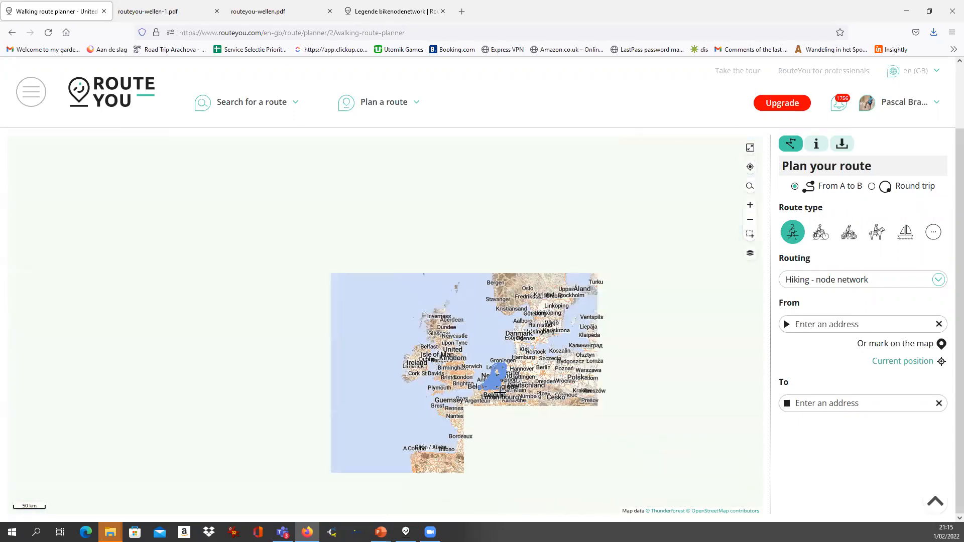
pyautogui.scroll(1, 499, 393)
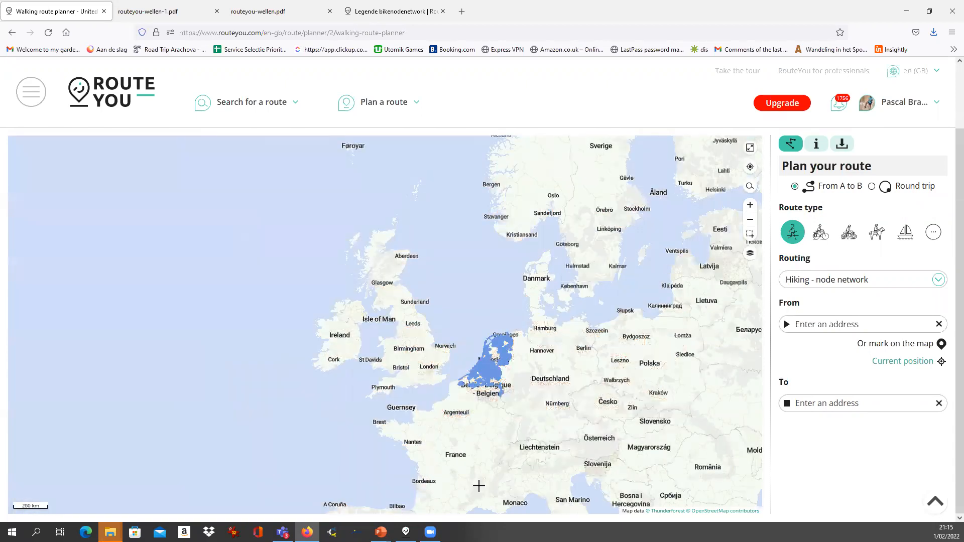
pyautogui.scroll(1, 475, 391)
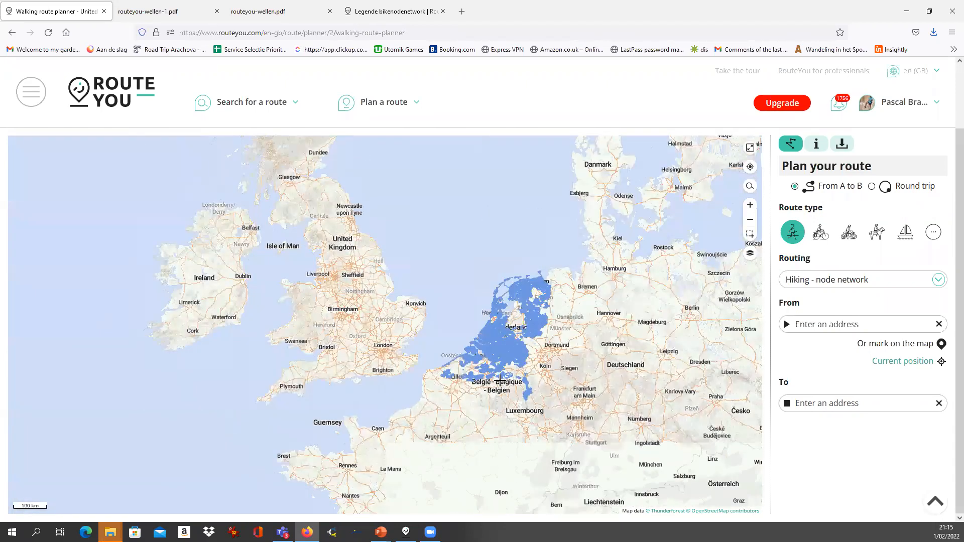
pyautogui.scroll(1, 504, 361)
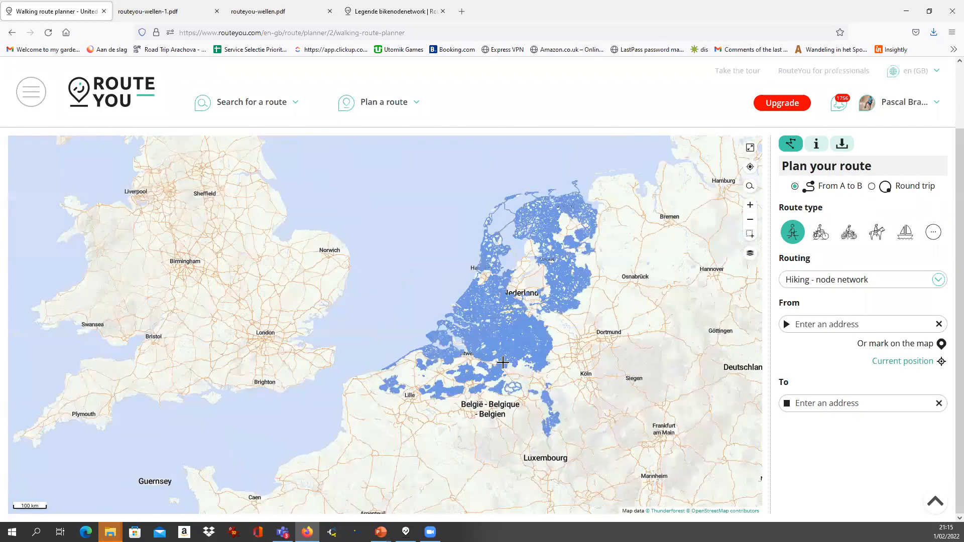
pyautogui.scroll(-1, 504, 361)
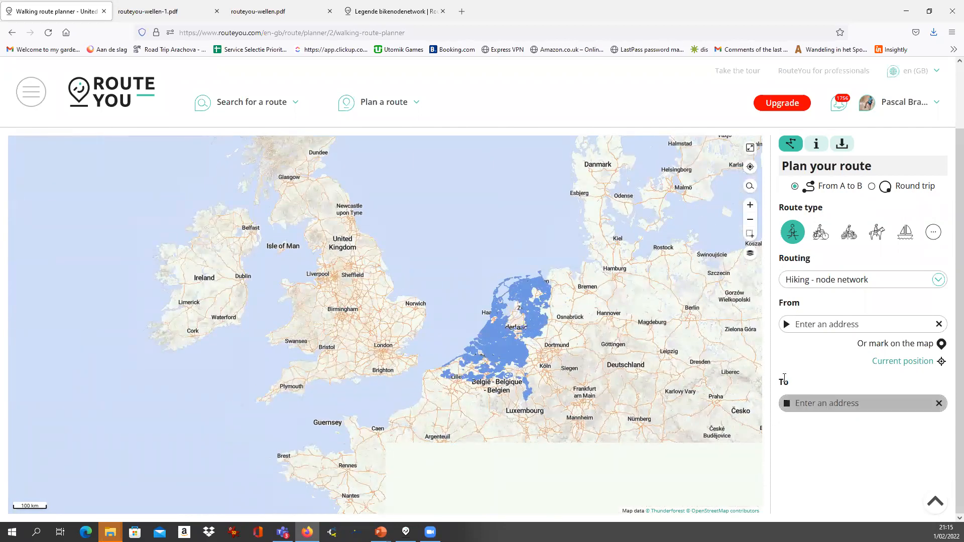
pyautogui.click(750, 257)
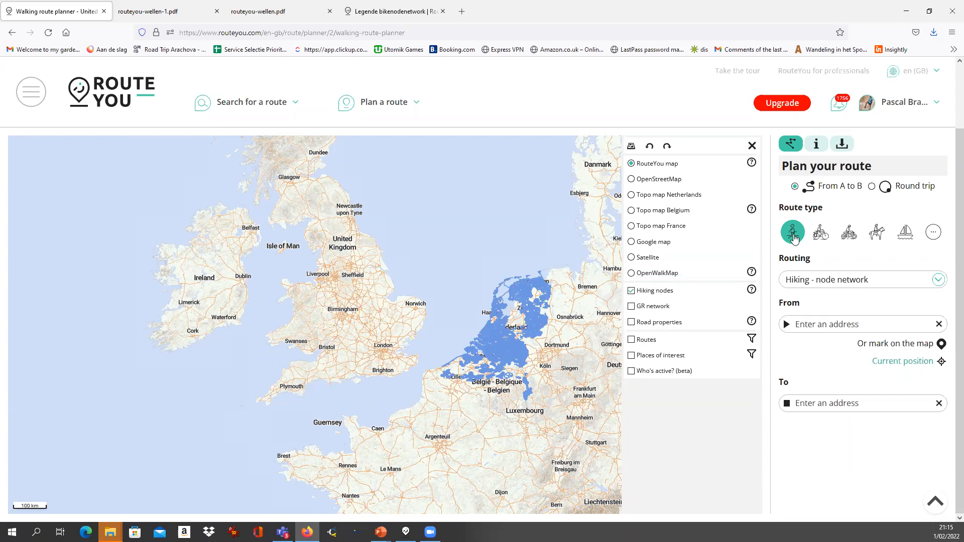
# Use the OpenWalkMap base map and centre it on Kiental and the Spiggebach valley
pyautogui.click(652, 274)
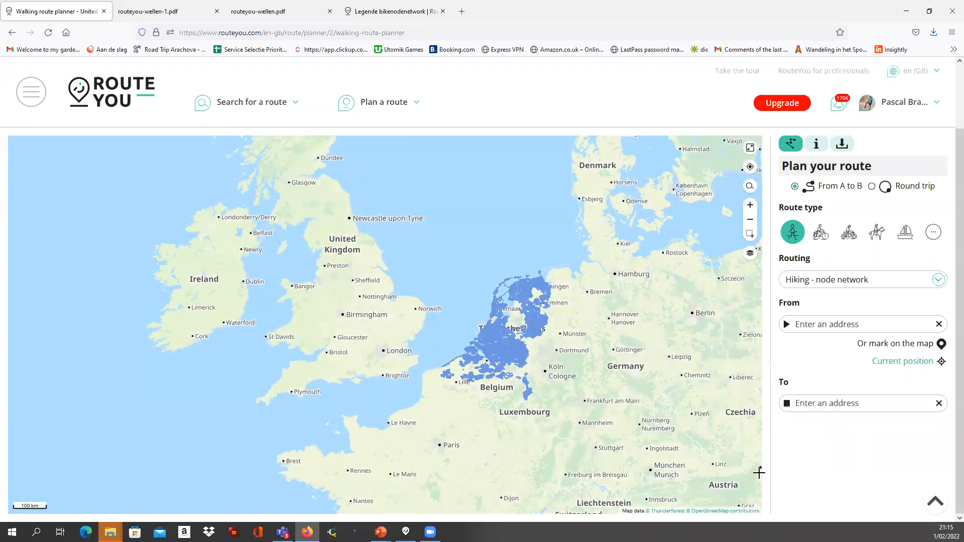
pyautogui.moveTo(633, 467); pyautogui.dragTo(514, 279)
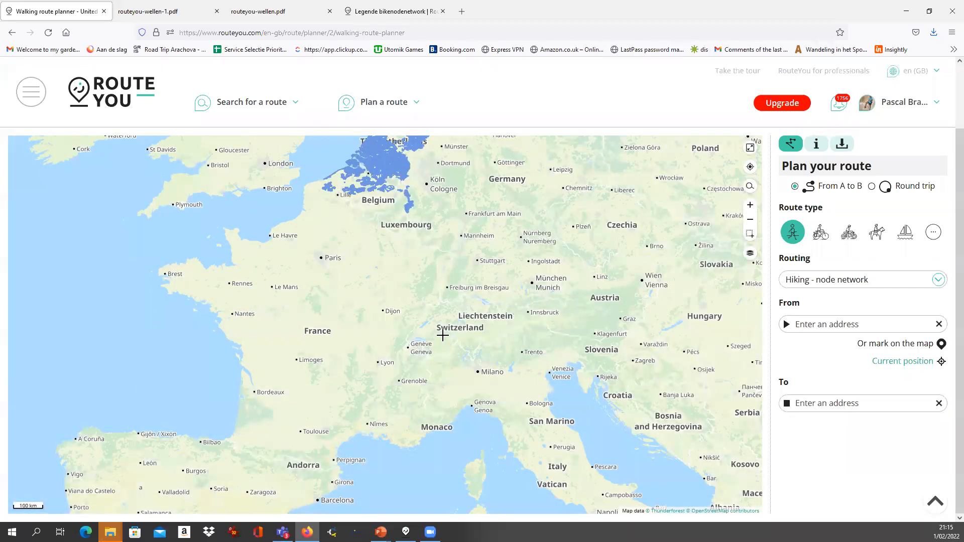
pyautogui.scroll(5, 443, 335)
pyautogui.scroll(3, 407, 320)
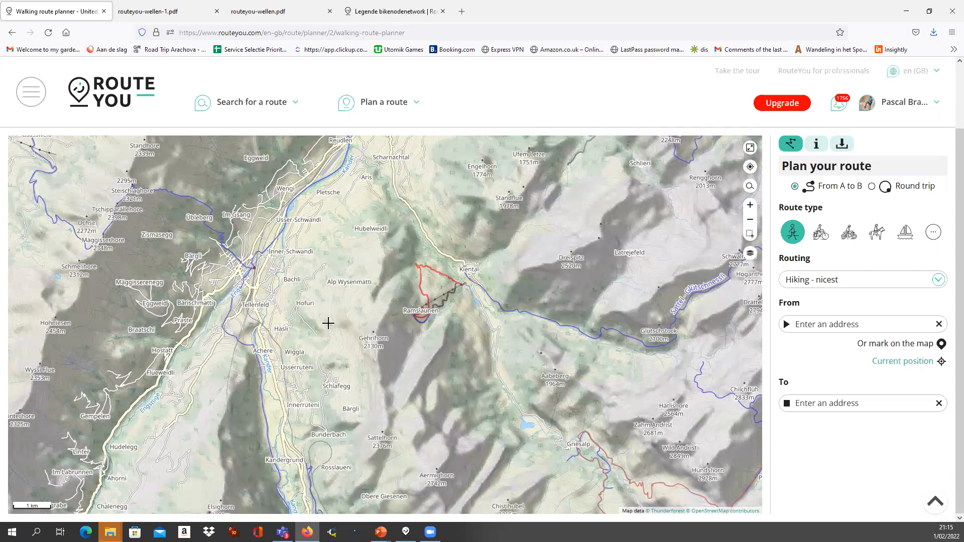
pyautogui.scroll(1, 328, 323)
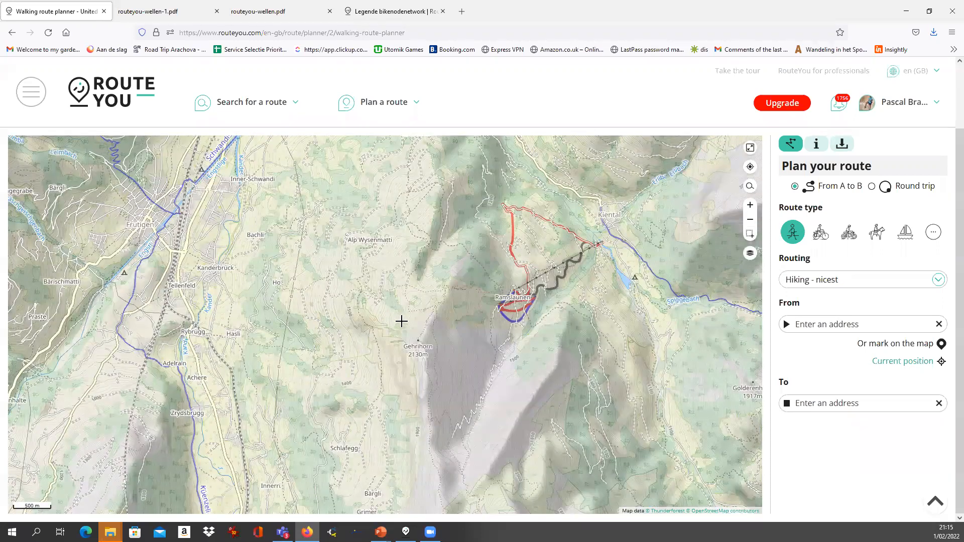
pyautogui.moveTo(622, 297); pyautogui.dragTo(430, 334)
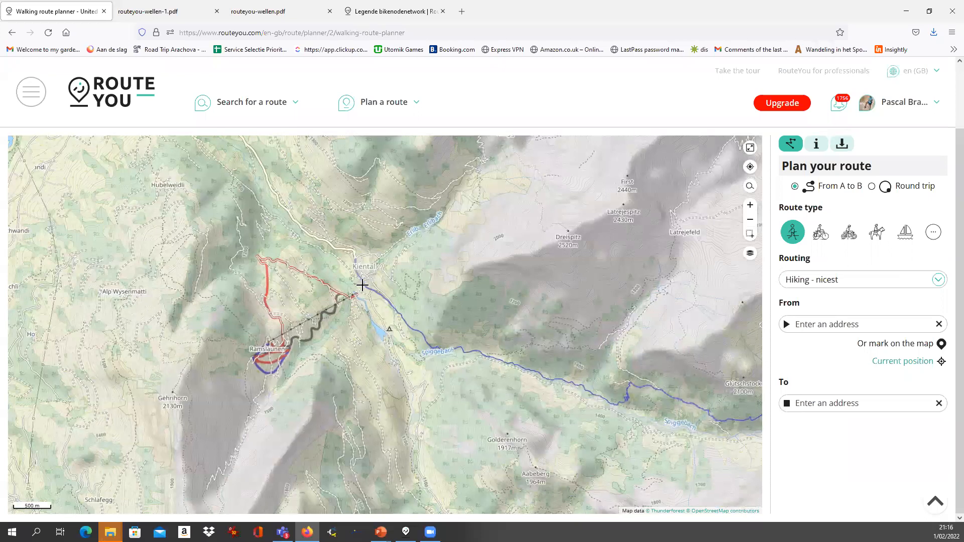
pyautogui.click(750, 255)
pyautogui.click(658, 242)
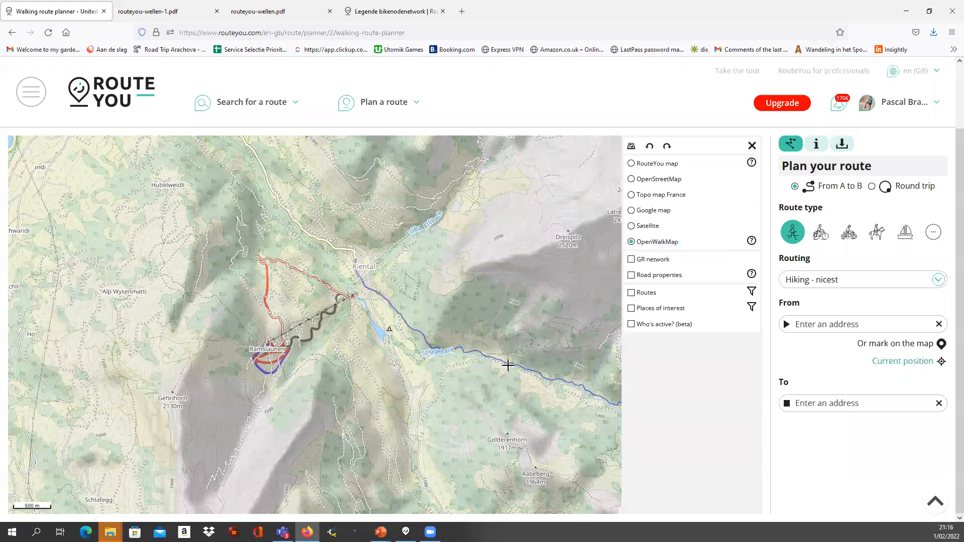
pyautogui.moveTo(538, 371); pyautogui.dragTo(479, 381)
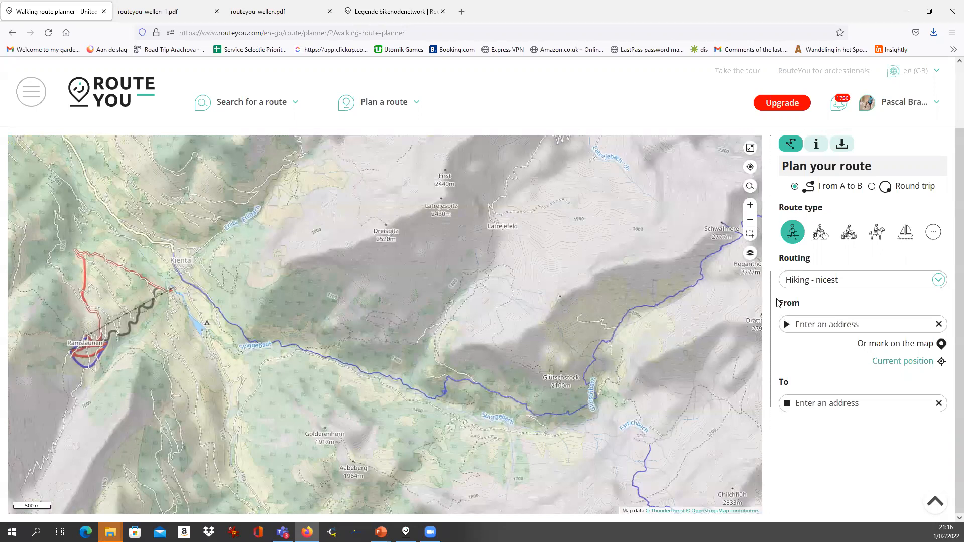
# Switch to the standard cycle route planner with the OpenCycleMap base map
pyautogui.click(821, 234)
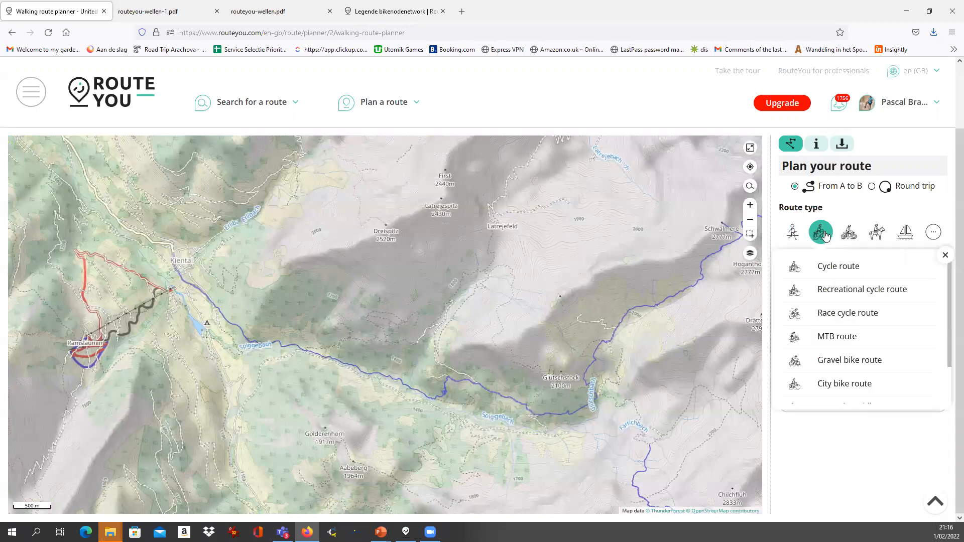
pyautogui.click(838, 268)
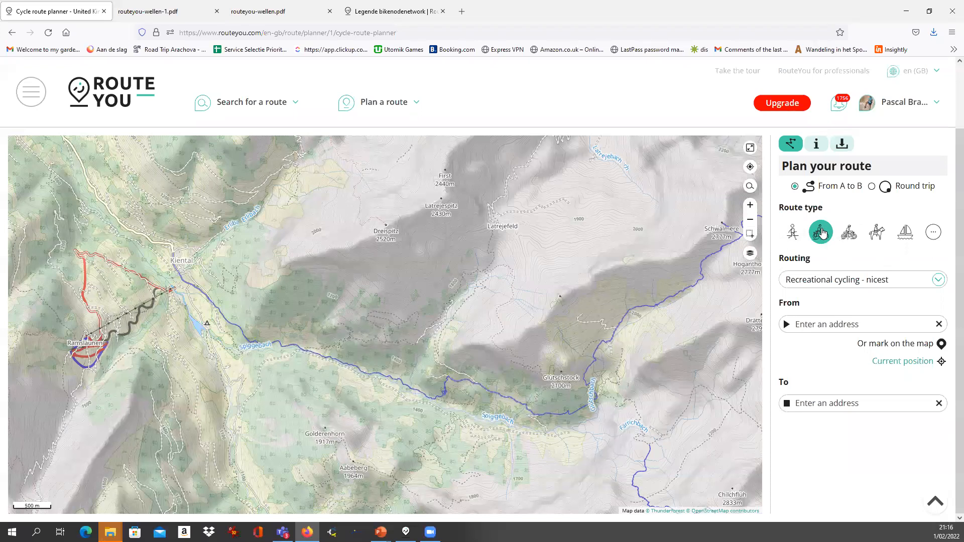
pyautogui.click(750, 253)
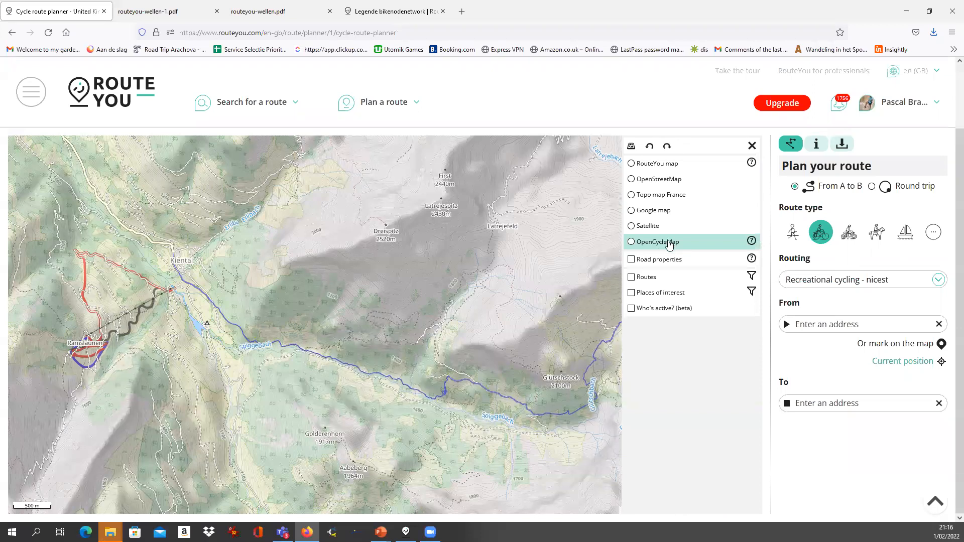
pyautogui.click(675, 243)
# Frame Lake Thun and Thun, keeping Recreational cycling - nicest routing
pyautogui.scroll(-2, 276, 314)
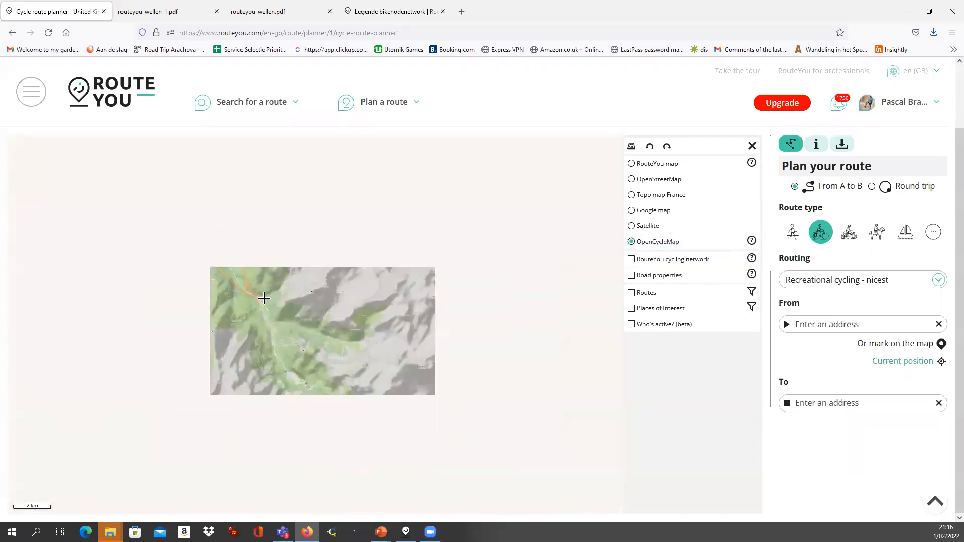
pyautogui.moveTo(232, 295); pyautogui.dragTo(278, 380)
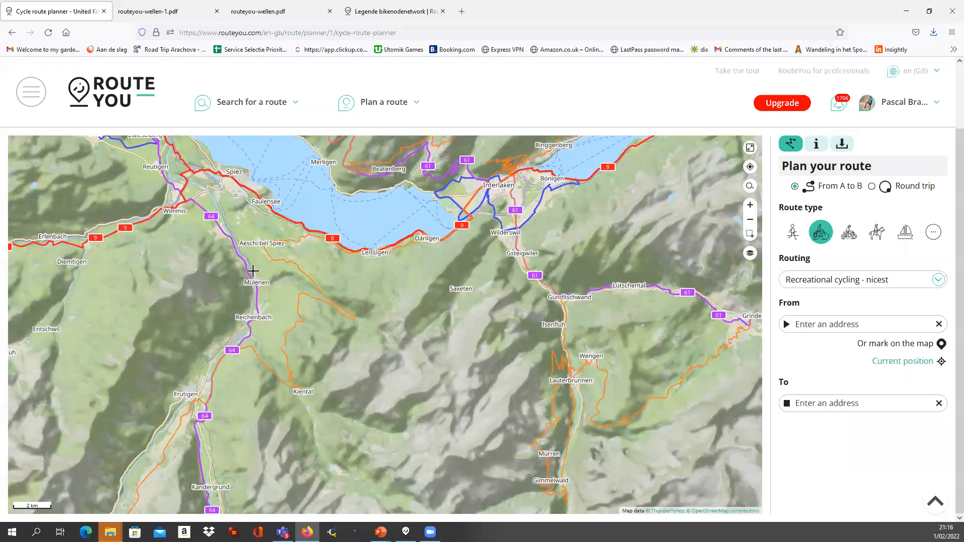
pyautogui.moveTo(204, 221); pyautogui.dragTo(244, 327)
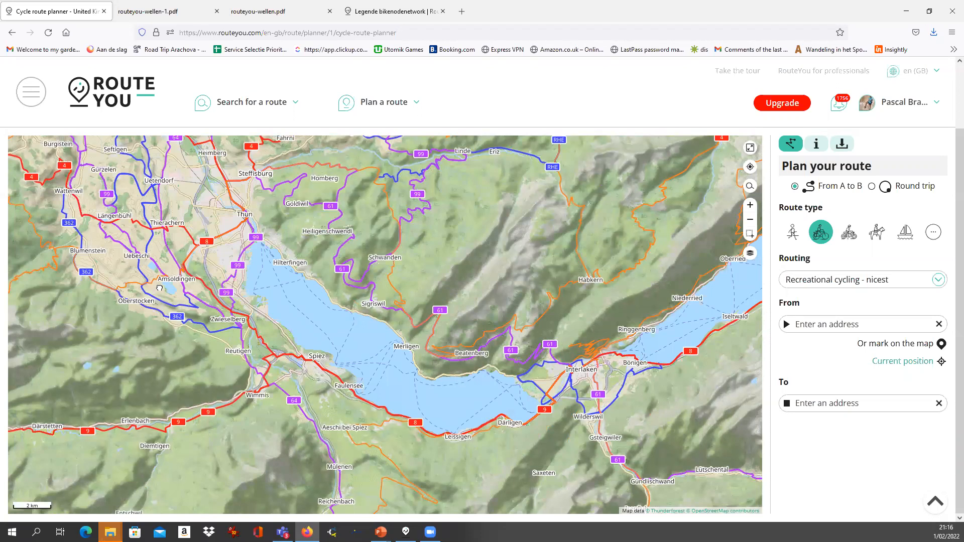
pyautogui.moveTo(159, 288); pyautogui.dragTo(317, 344)
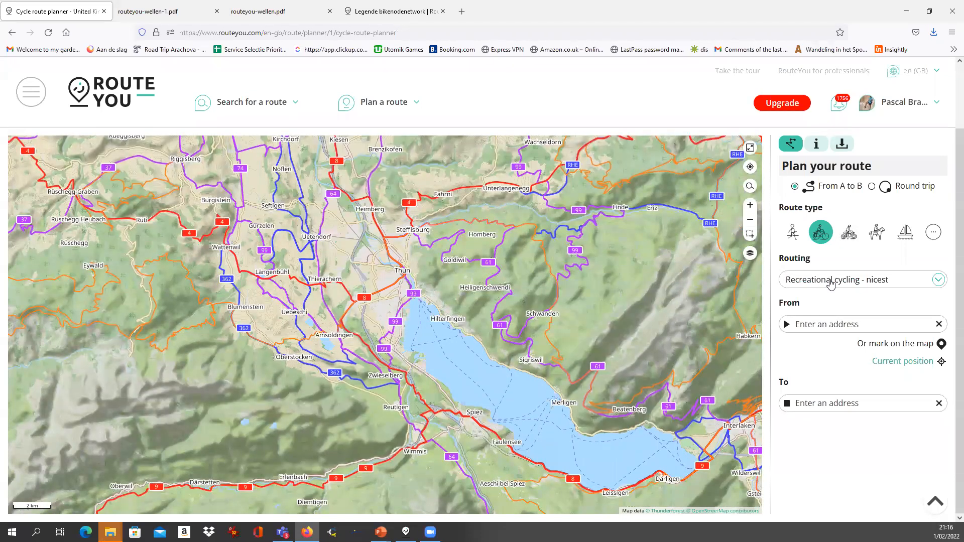
pyautogui.click(831, 284)
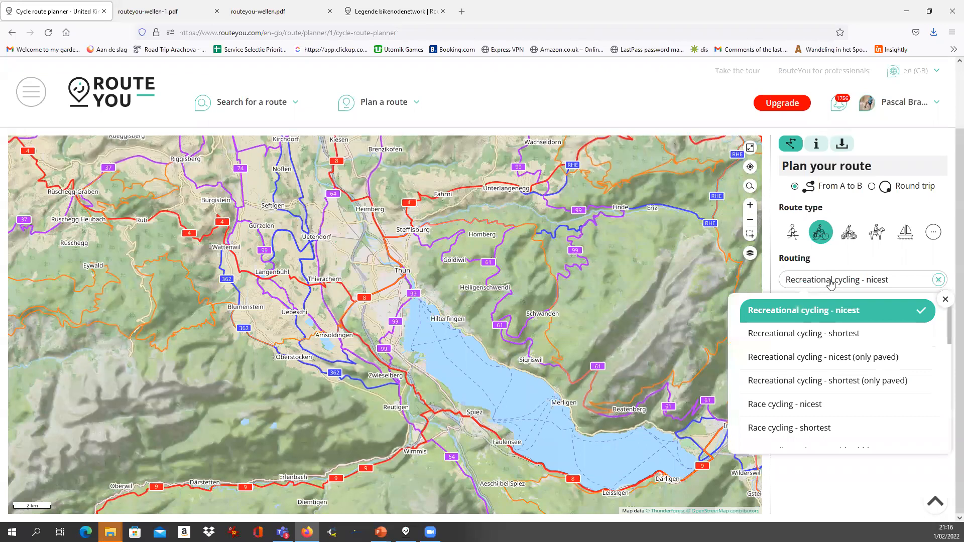
pyautogui.click(807, 315)
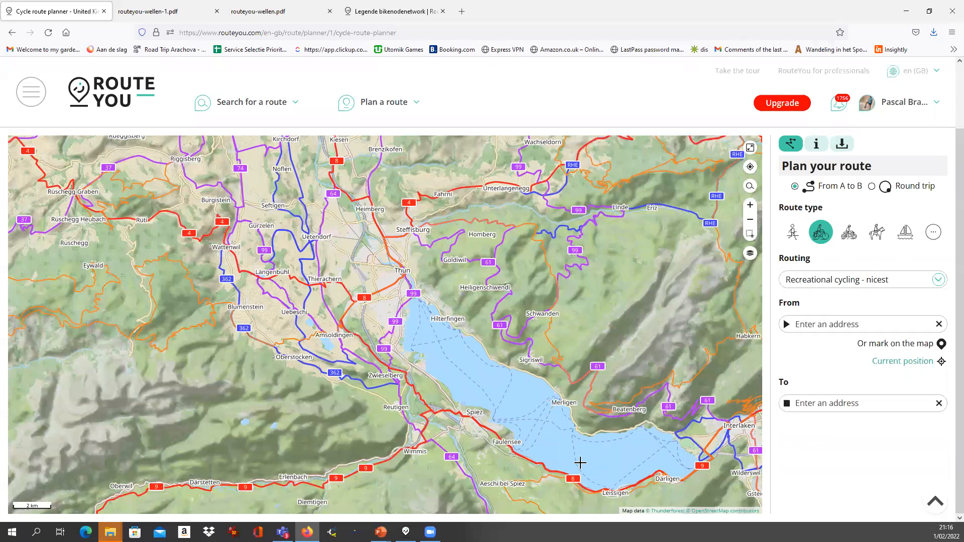
# Set the route start near Krattigen and the destination near Riggisberg
pyautogui.click(556, 473)
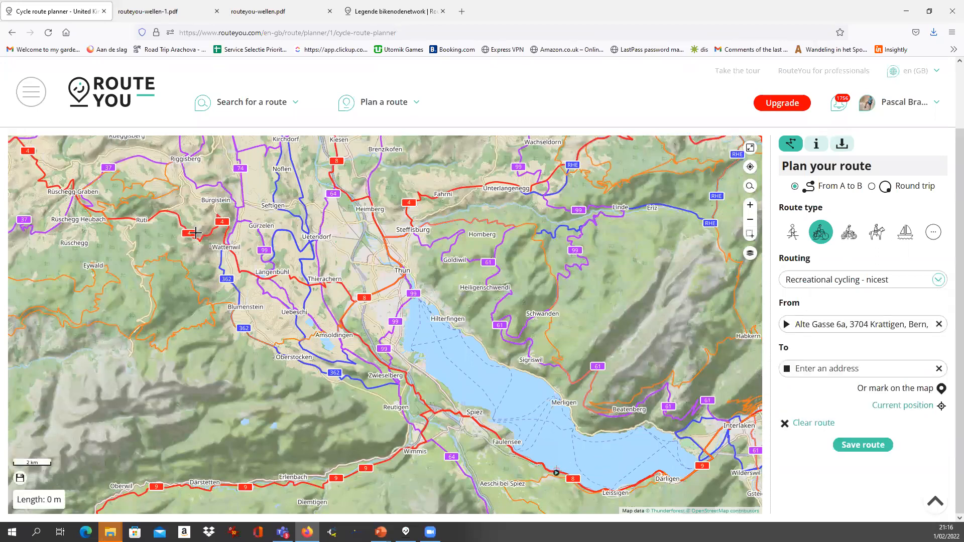
pyautogui.click(174, 217)
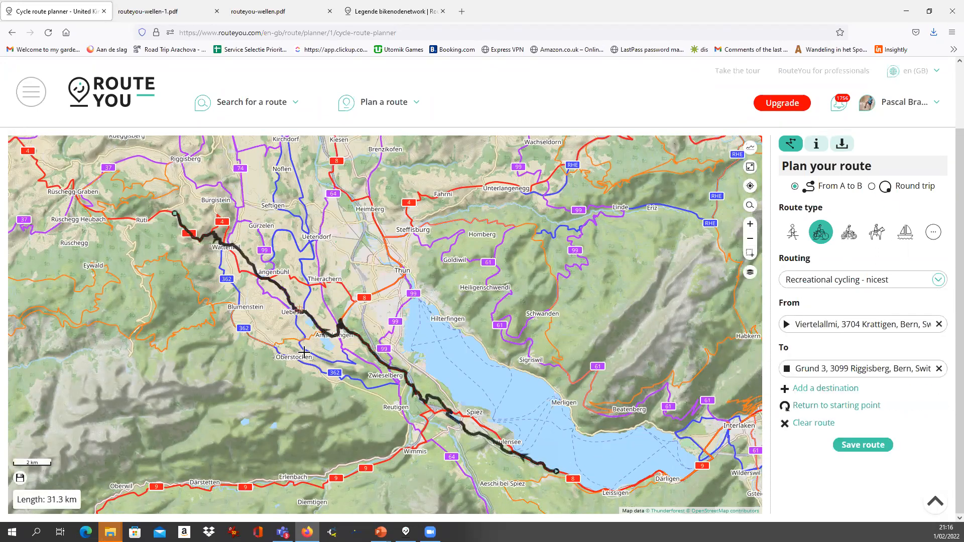
pyautogui.scroll(2, 381, 358)
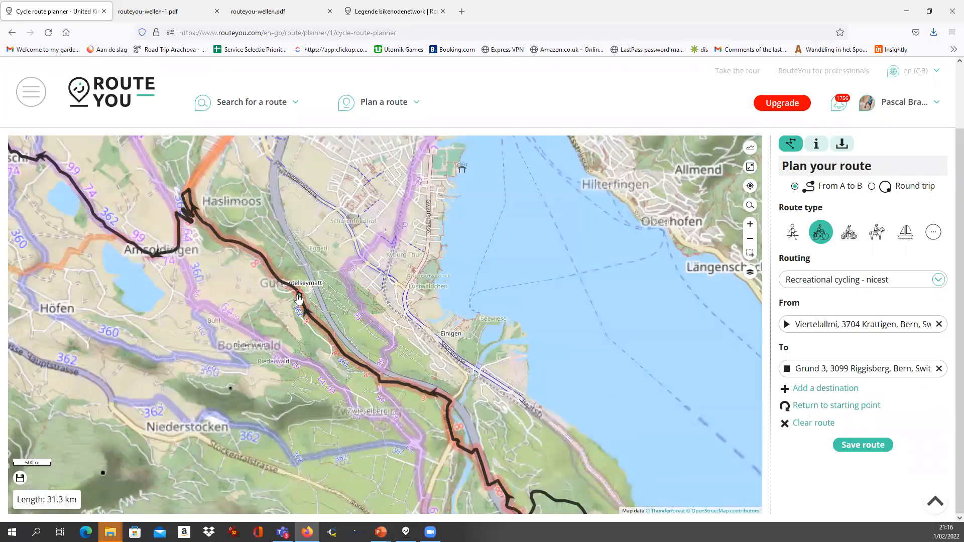
pyautogui.moveTo(198, 248); pyautogui.dragTo(405, 443)
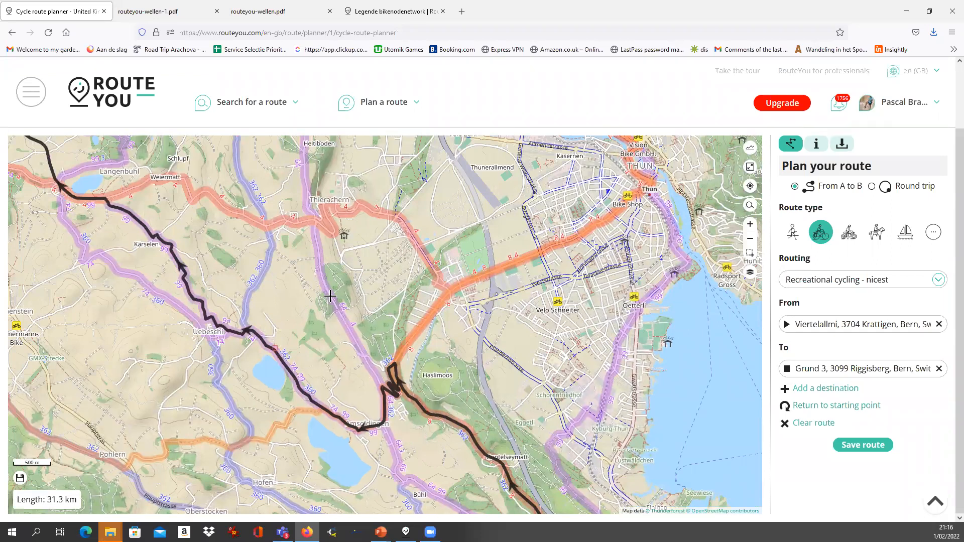
# Drag the route through Thierachern to add two via points, making it 31.2 km
pyautogui.moveTo(291, 373); pyautogui.dragTo(330, 295)
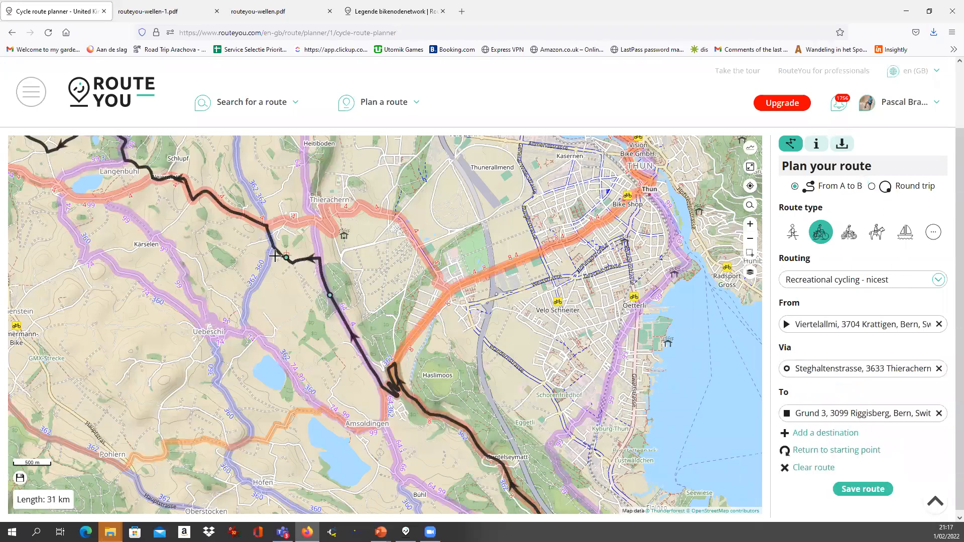
pyautogui.scroll(1, 296, 251)
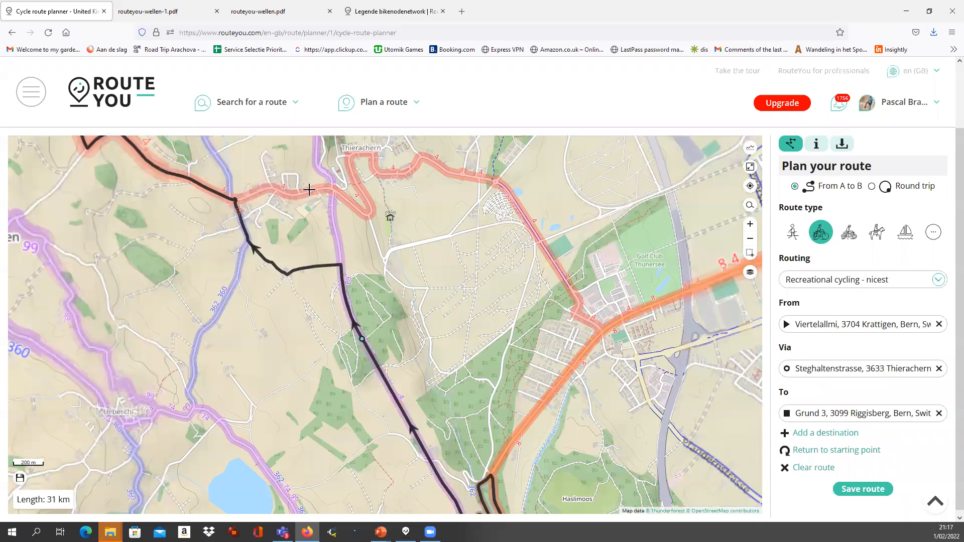
pyautogui.moveTo(290, 275); pyautogui.dragTo(319, 190)
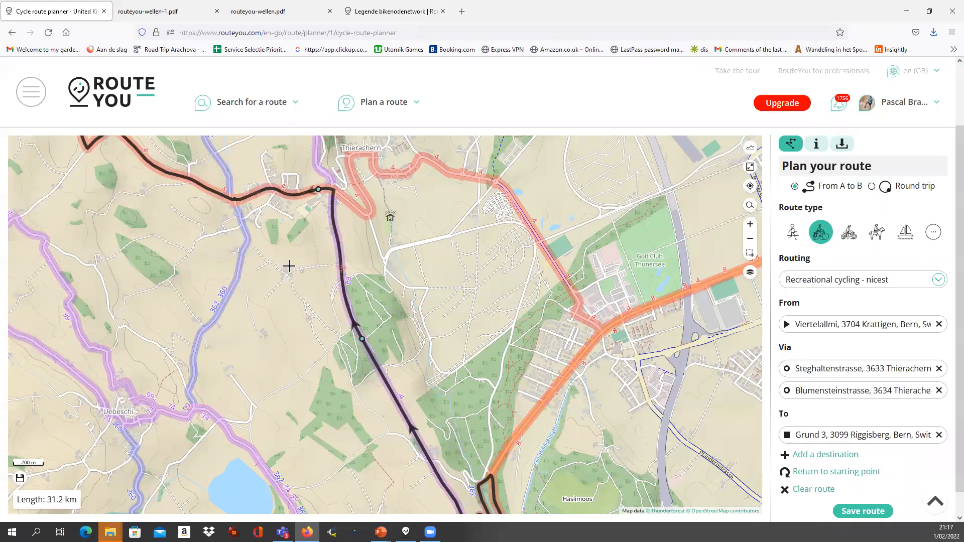
pyautogui.scroll(-2, 289, 265)
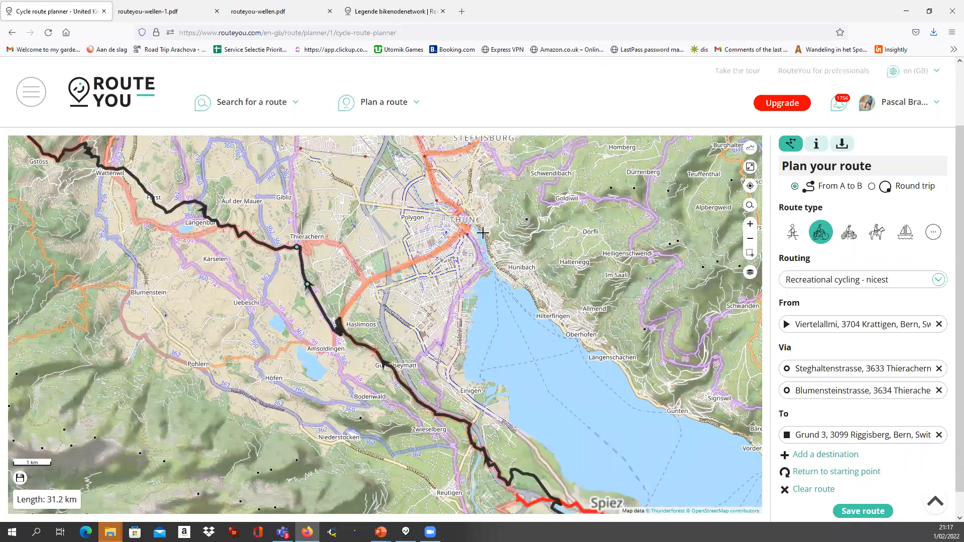
pyautogui.scroll(-1, 405, 290)
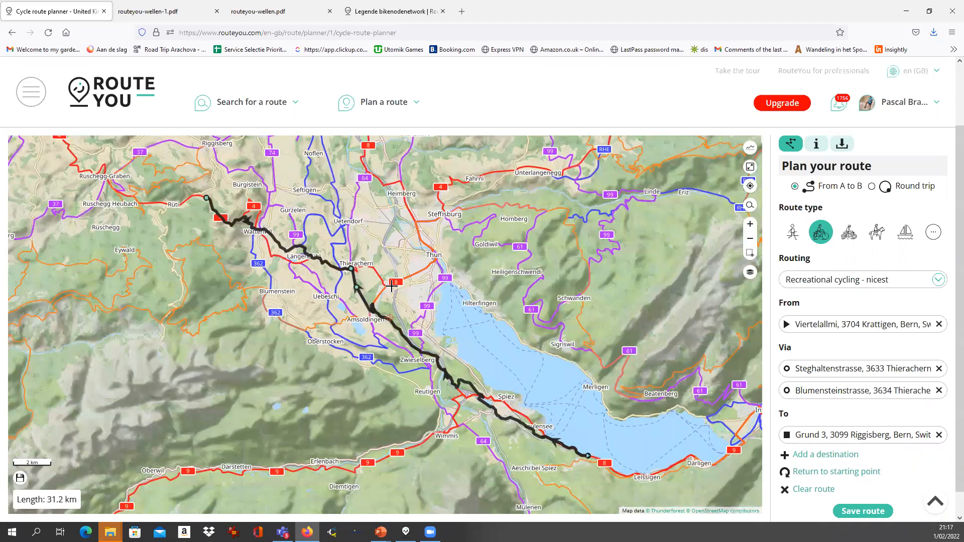
pyautogui.scroll(1, 383, 289)
pyautogui.scroll(-1, 389, 285)
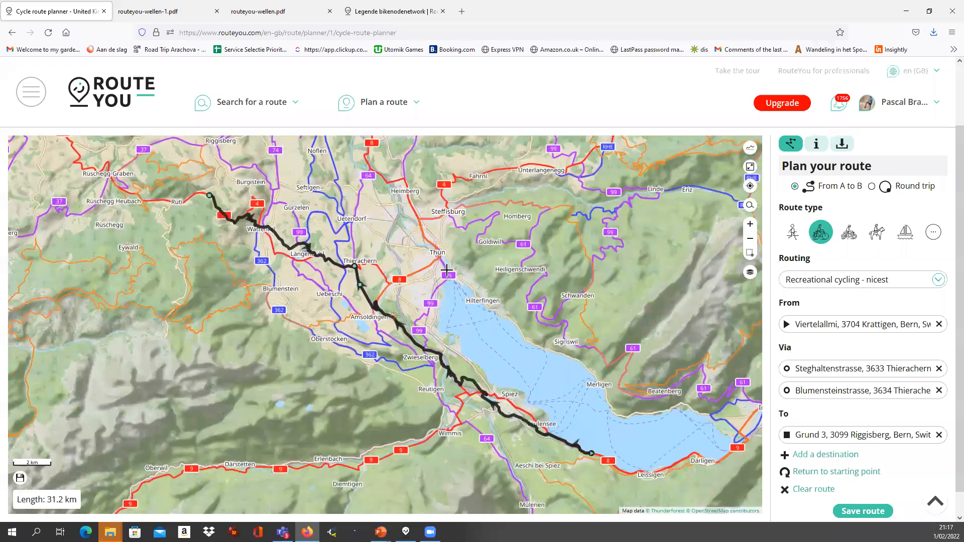
pyautogui.scroll(-1, 274, 306)
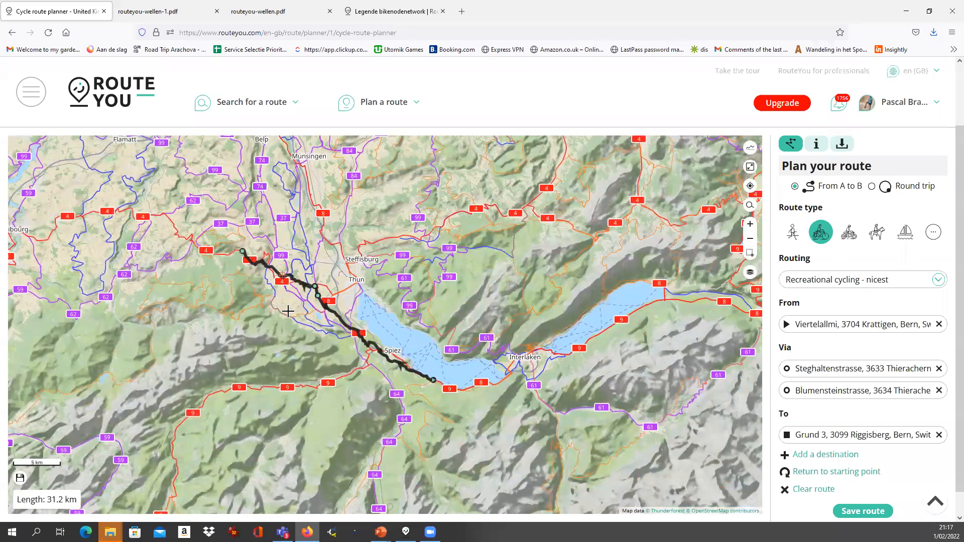
pyautogui.moveTo(198, 248); pyautogui.dragTo(363, 390)
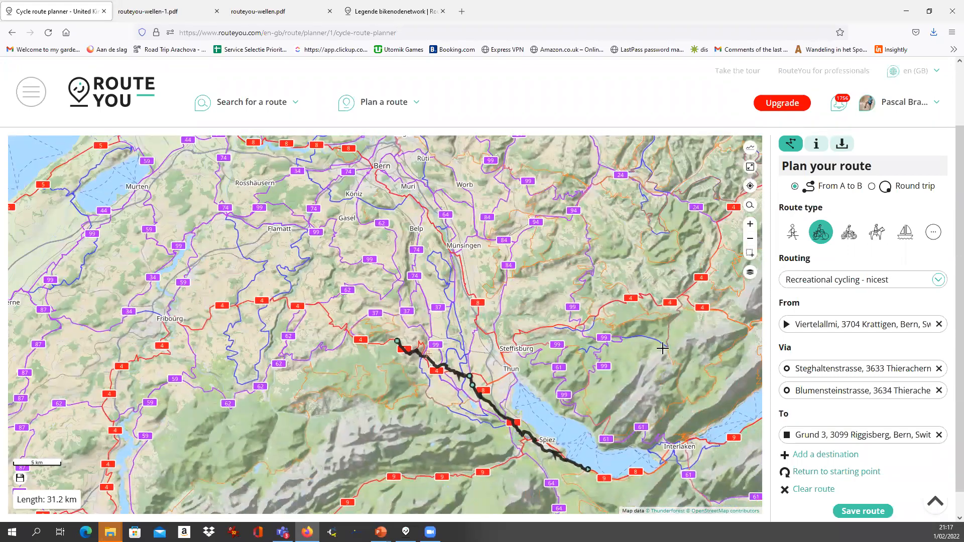
pyautogui.scroll(1, 424, 316)
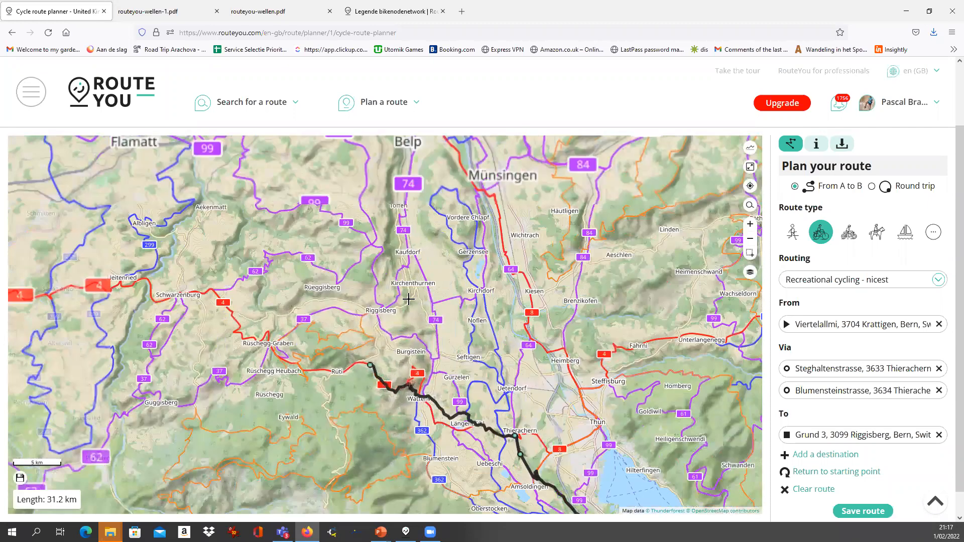
pyautogui.scroll(-3, 441, 333)
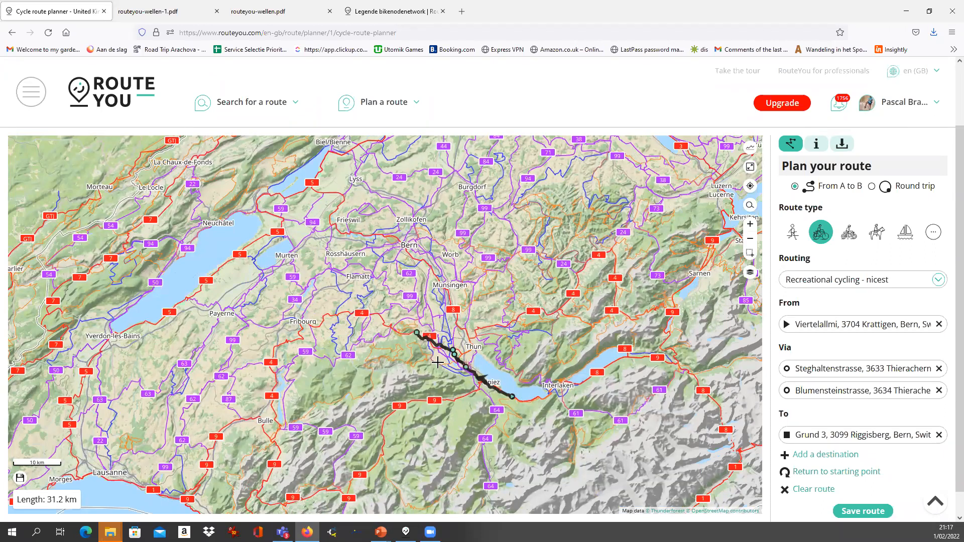
# Move the map north-west to the Venlo–Krefeld–Düsseldorf cycle network
pyautogui.moveTo(217, 241); pyautogui.dragTo(461, 483)
pyautogui.scroll(-1, 461, 481)
pyautogui.moveTo(346, 231); pyautogui.dragTo(412, 397)
pyautogui.scroll(-1, 379, 304)
pyautogui.moveTo(380, 304); pyautogui.dragTo(401, 404)
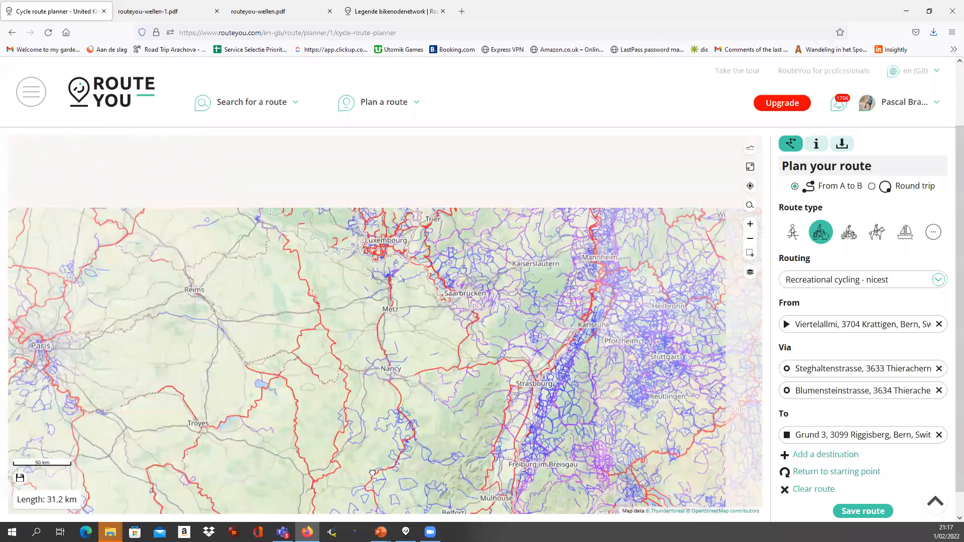
pyautogui.moveTo(295, 284); pyautogui.dragTo(338, 417)
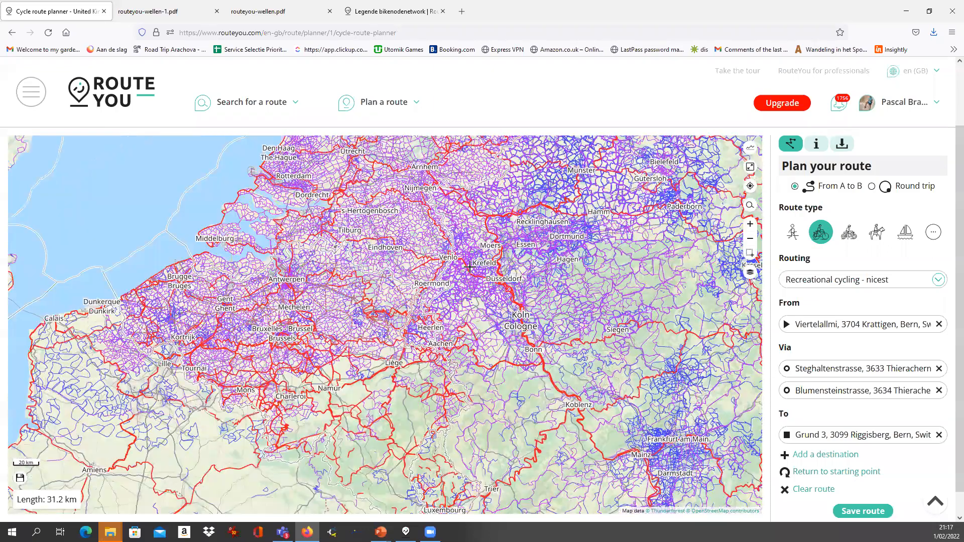
pyautogui.scroll(4, 477, 258)
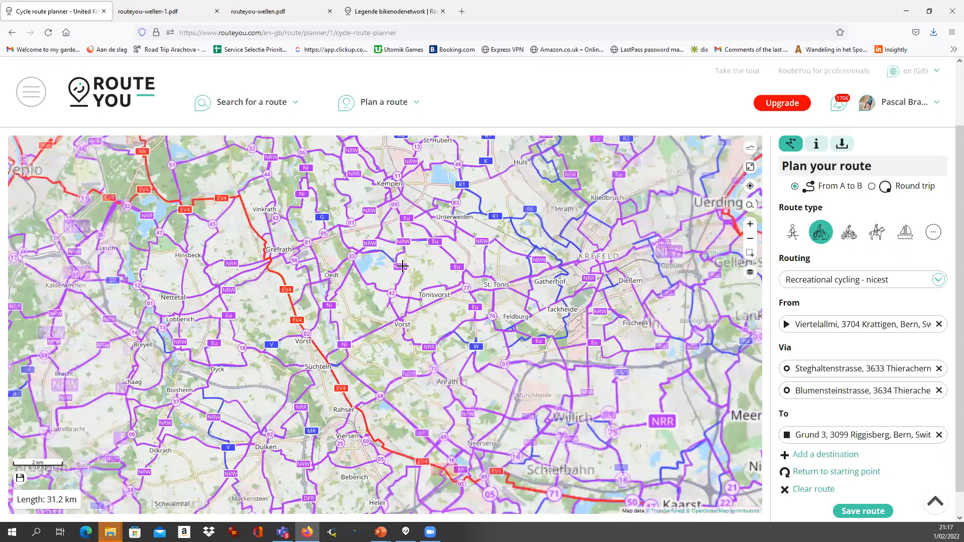
pyautogui.scroll(-1, 555, 324)
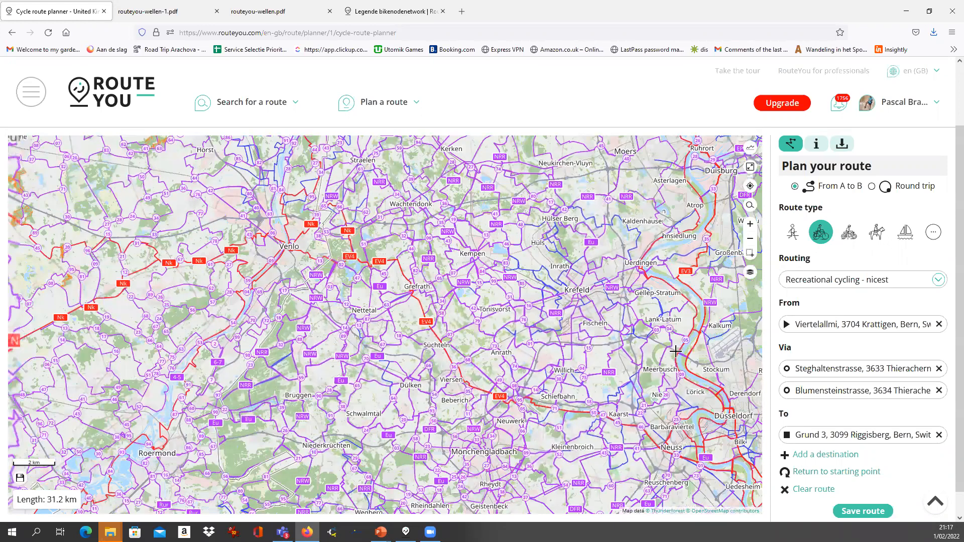
pyautogui.moveTo(603, 317); pyautogui.dragTo(428, 305)
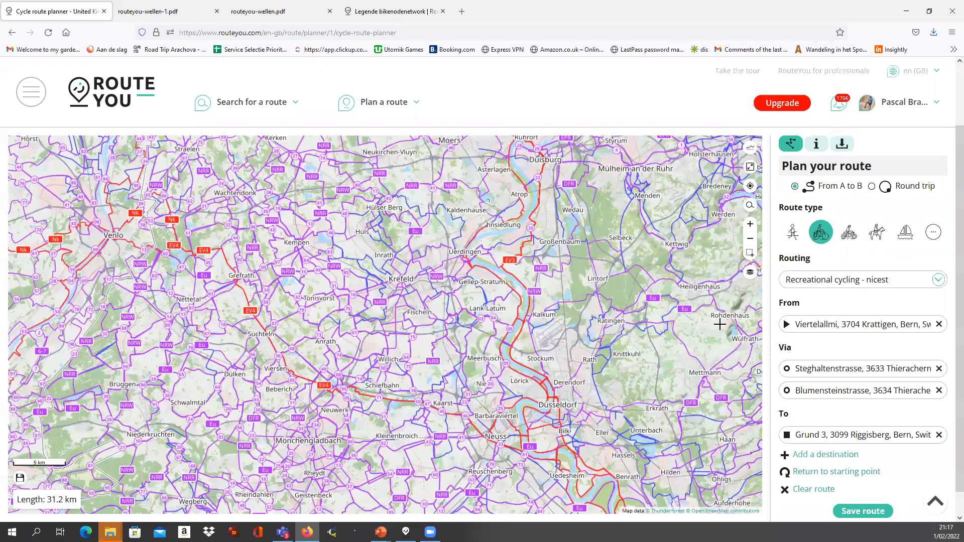
pyautogui.click(751, 276)
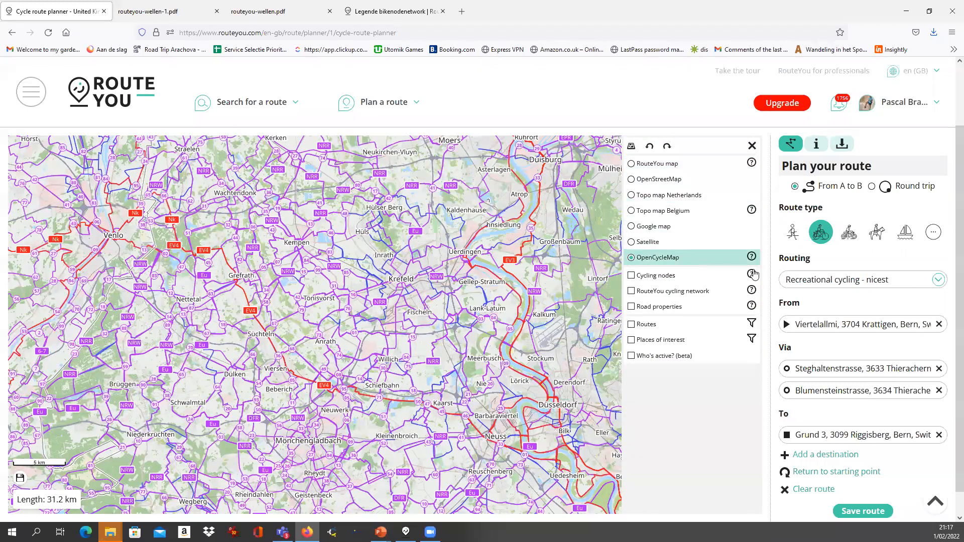
# Switch to the RouteYou base map and zoom into the area west of Süchteln
pyautogui.click(631, 164)
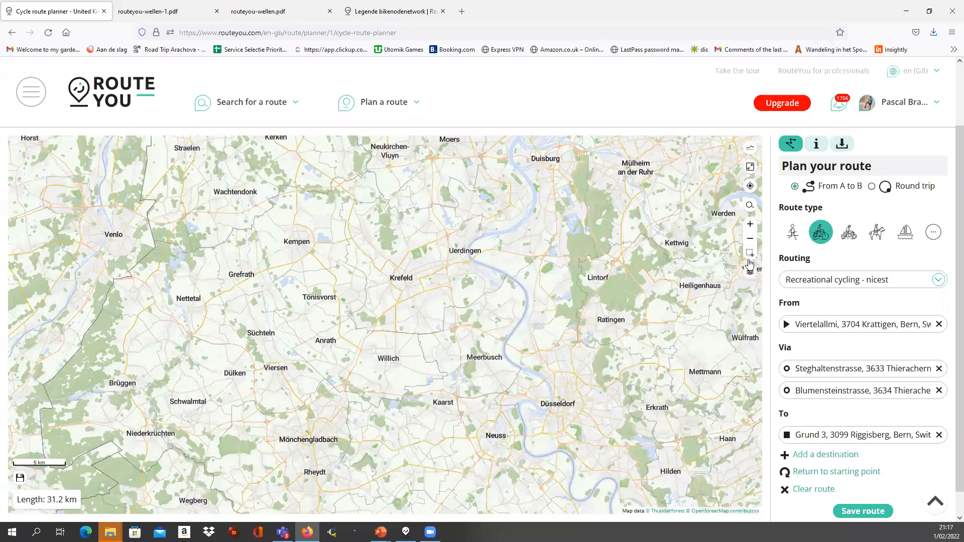
pyautogui.click(750, 255)
pyautogui.moveTo(206, 332); pyautogui.dragTo(256, 357)
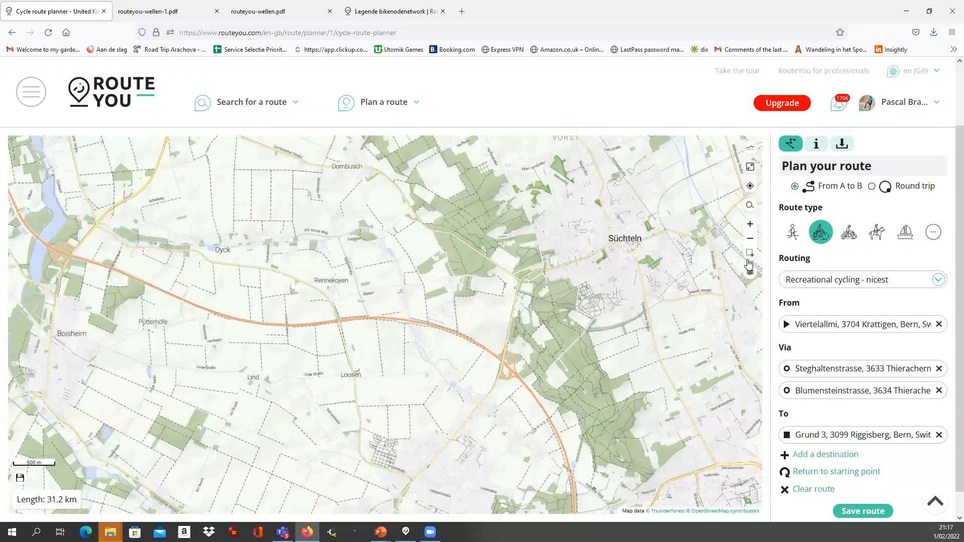
# Turn on the Road properties overlay and show the area west of Dyck
pyautogui.click(751, 276)
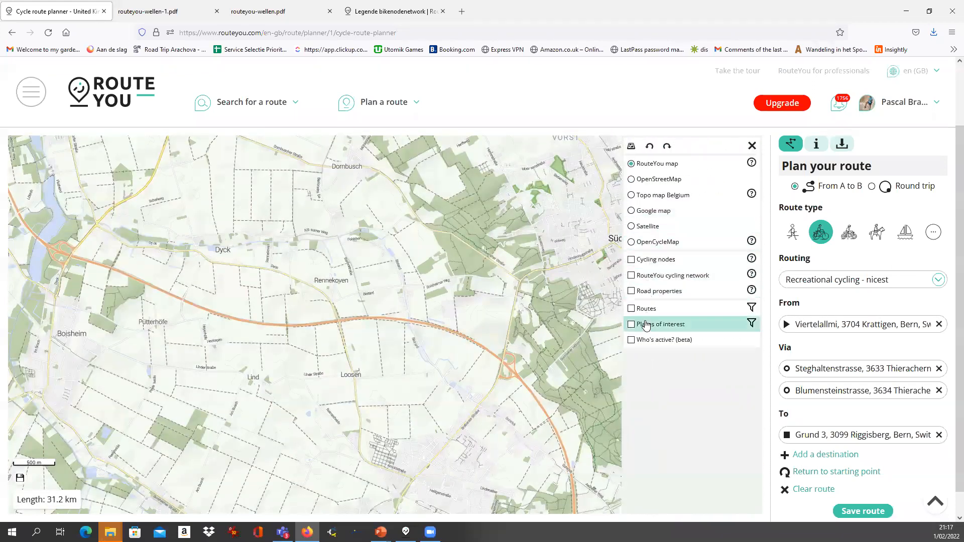
pyautogui.click(631, 292)
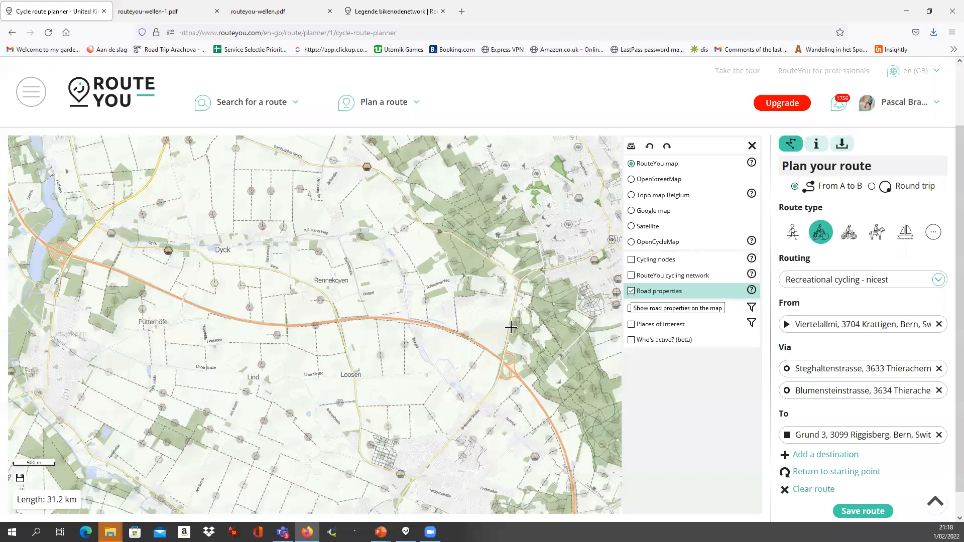
pyautogui.scroll(1, 258, 291)
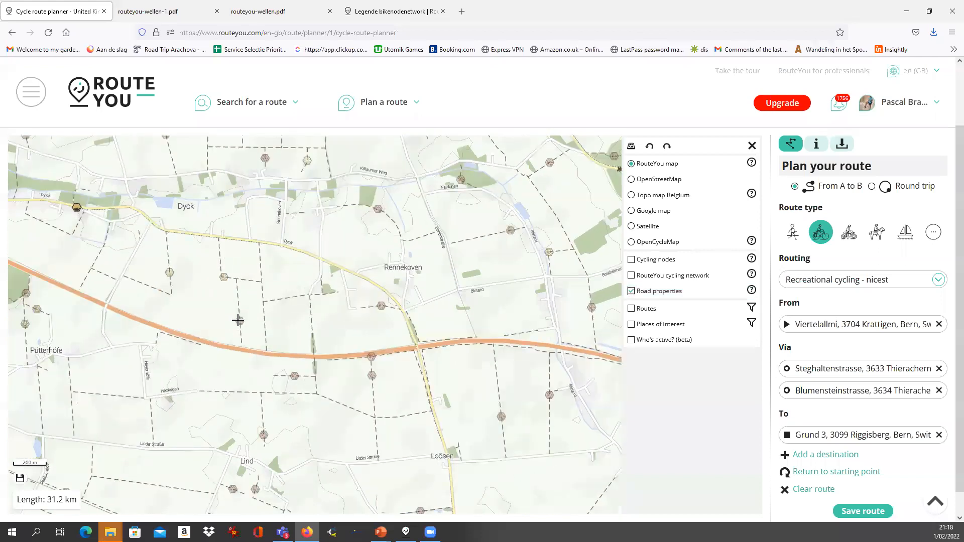
pyautogui.moveTo(269, 285); pyautogui.dragTo(296, 307)
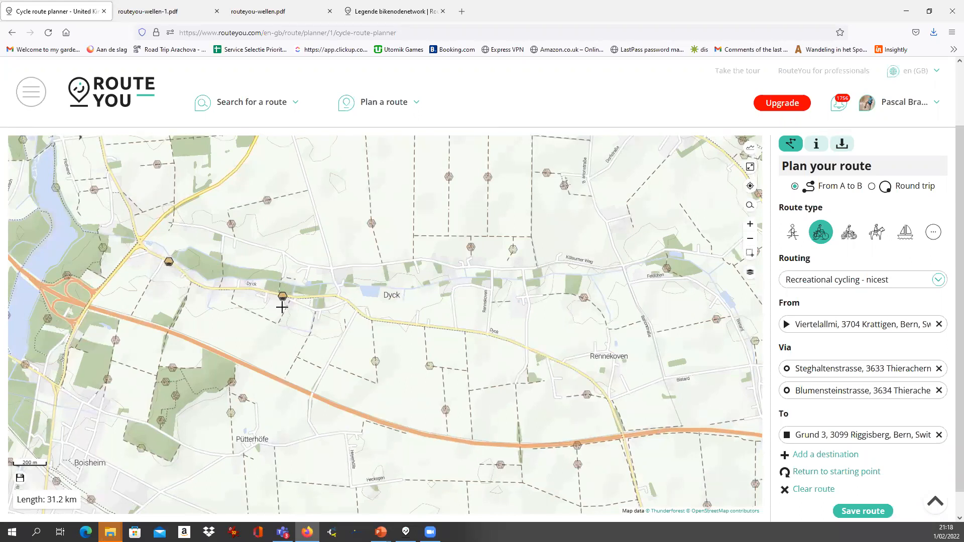
pyautogui.click(750, 273)
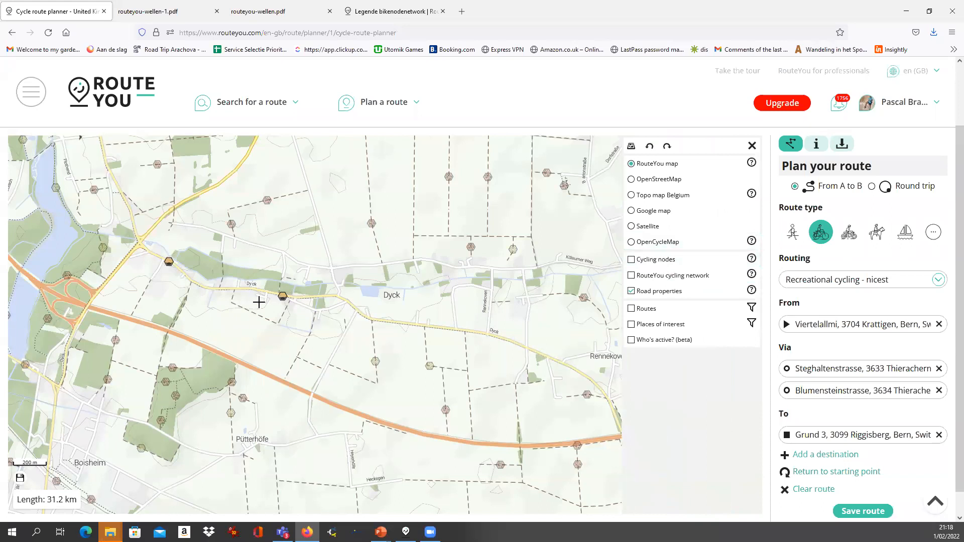
# Open the Road properties help and highlight the unpaved stable and loose-surface legend entries
pyautogui.click(751, 294)
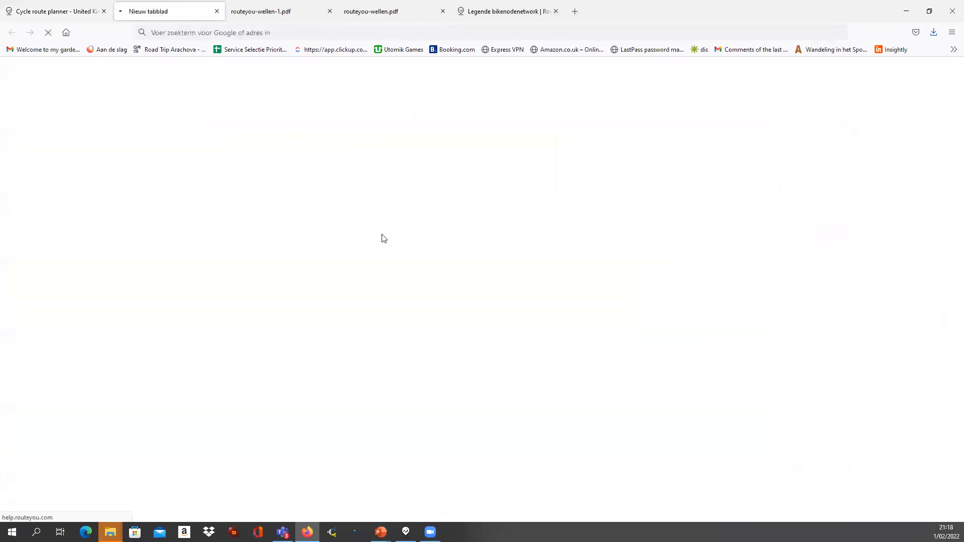
pyautogui.moveTo(54, 187); pyautogui.dragTo(187, 185)
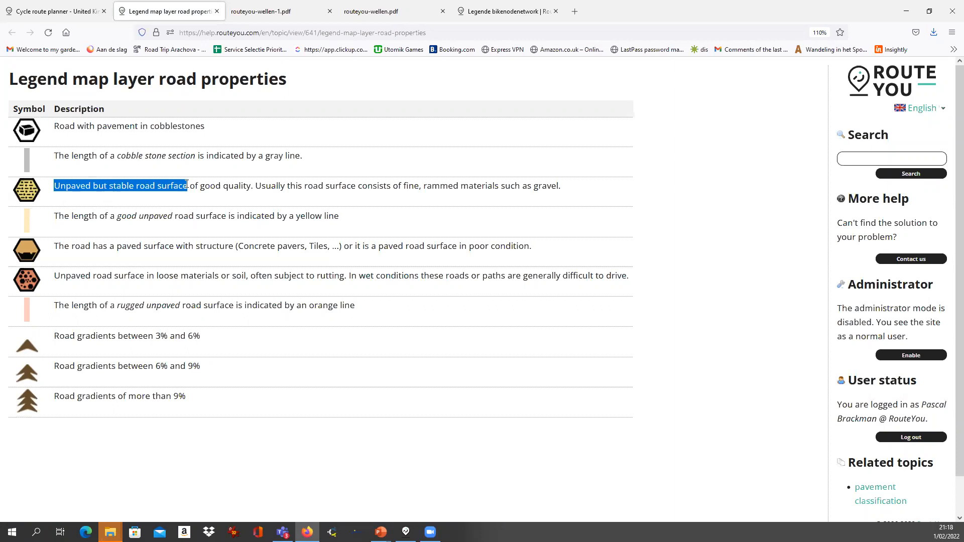
pyautogui.moveTo(210, 187); pyautogui.dragTo(56, 183)
pyautogui.moveTo(55, 281)
pyautogui.mouseDown()
pyautogui.moveTo(222, 278)
pyautogui.moveTo(51, 282)
pyautogui.mouseUp()
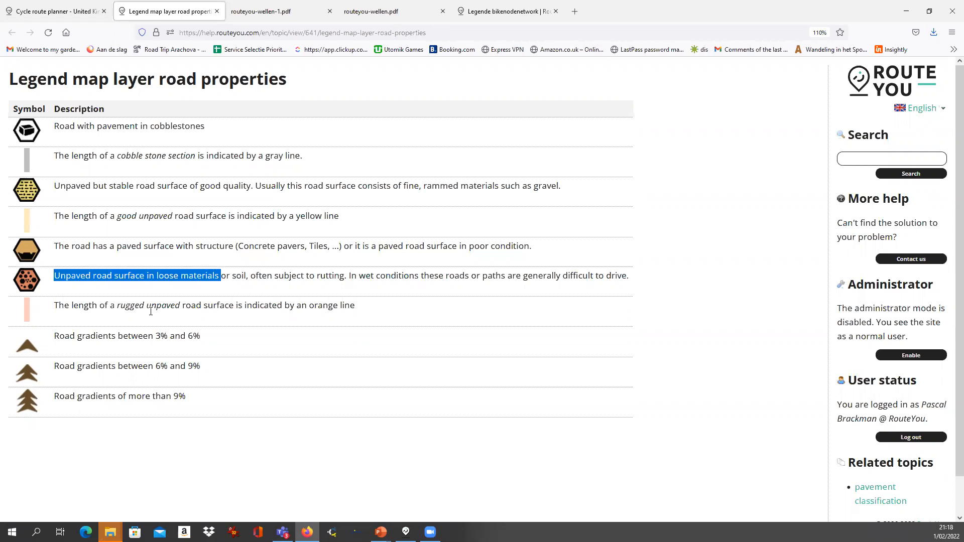
pyautogui.click(87, 12)
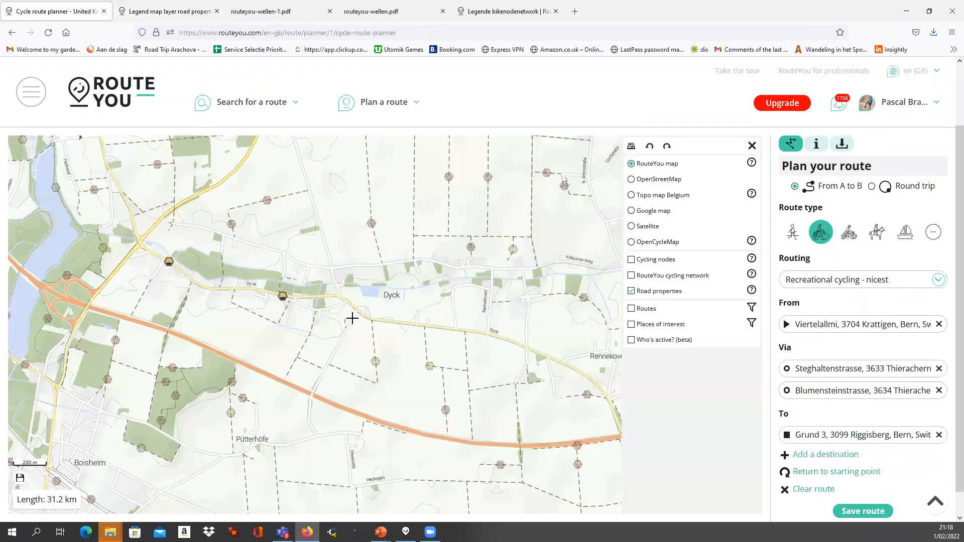
# Pan the map west to the Maas valley around Neer
pyautogui.scroll(-1, 352, 318)
pyautogui.moveTo(87, 303); pyautogui.dragTo(320, 356)
pyautogui.scroll(2, 194, 336)
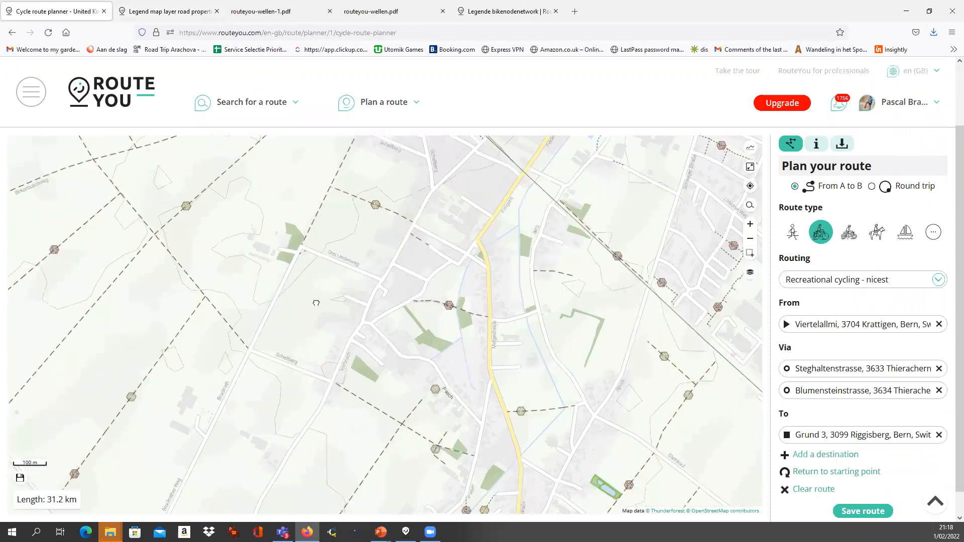
pyautogui.scroll(3, 387, 286)
pyautogui.scroll(-2, 214, 257)
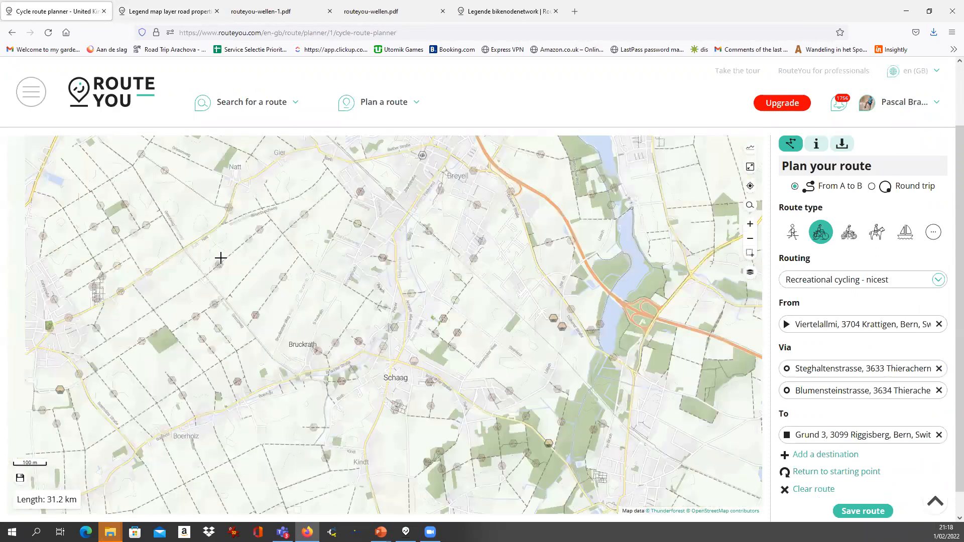
pyautogui.moveTo(122, 318); pyautogui.dragTo(481, 276)
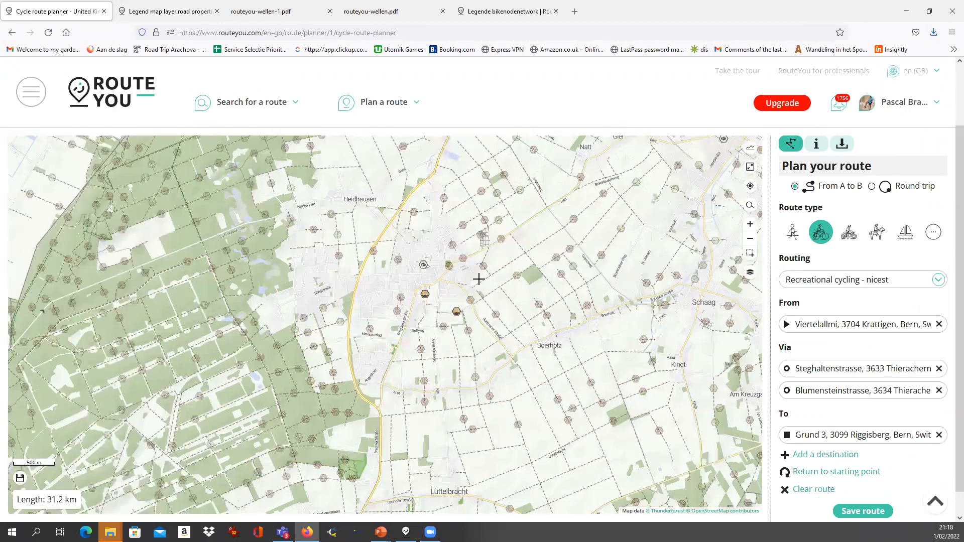
pyautogui.scroll(-2, 267, 291)
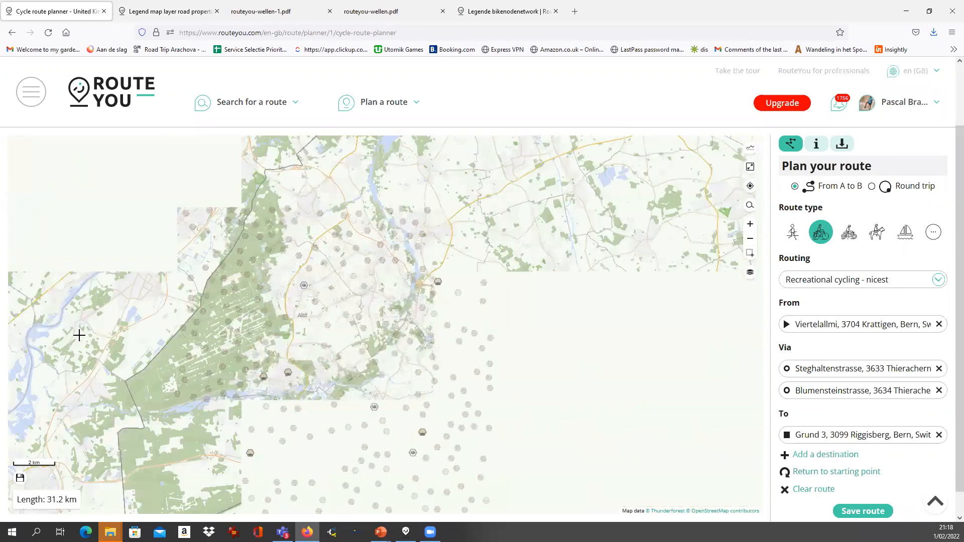
pyautogui.moveTo(390, 342); pyautogui.dragTo(700, 348)
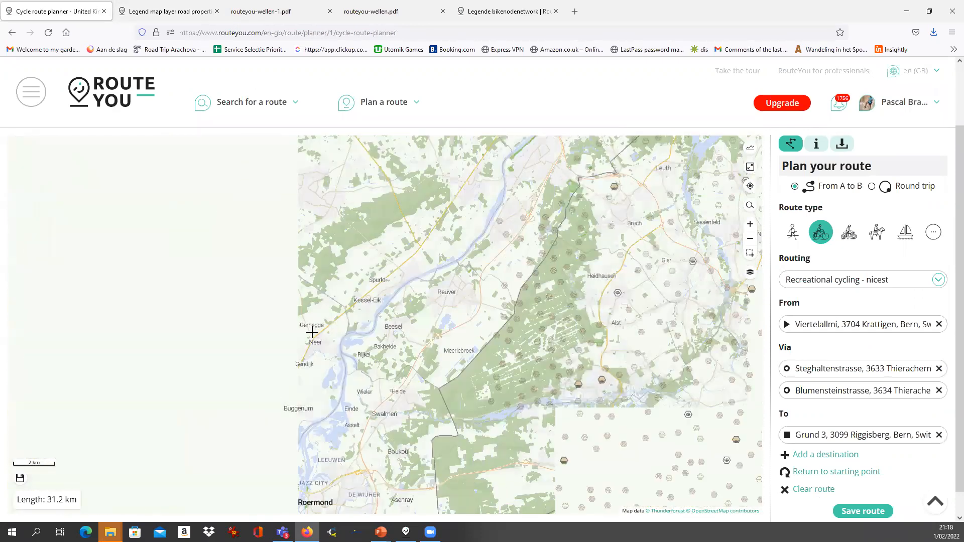
# Zoom in on Neer and add a new route end point just west of it
pyautogui.scroll(1, 312, 331)
pyautogui.scroll(1, 312, 332)
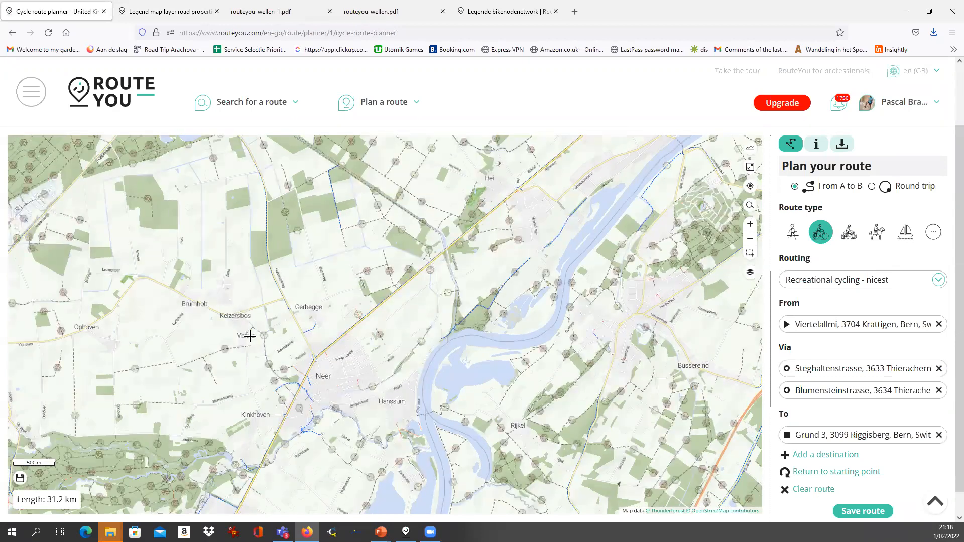
pyautogui.scroll(1, 216, 349)
pyautogui.scroll(1, 203, 353)
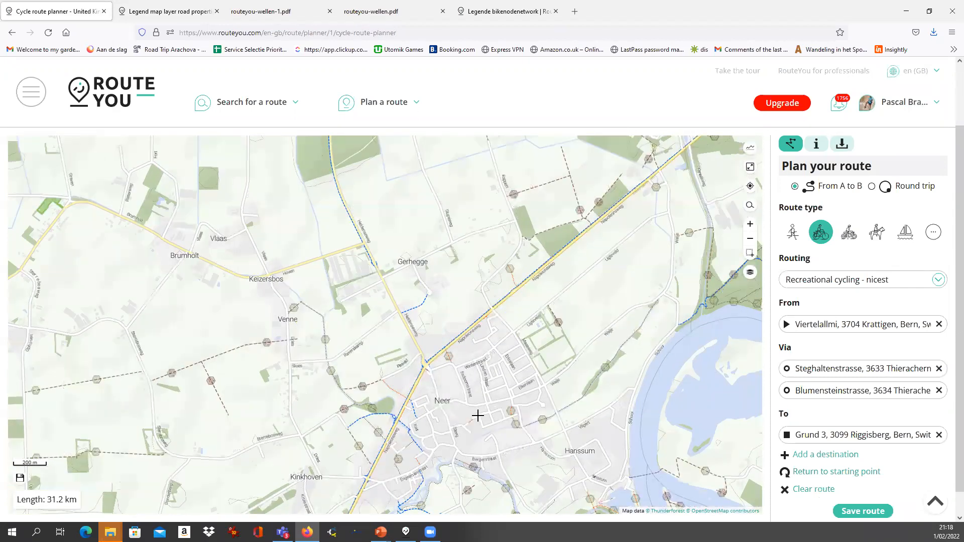
pyautogui.moveTo(348, 371); pyautogui.dragTo(458, 287)
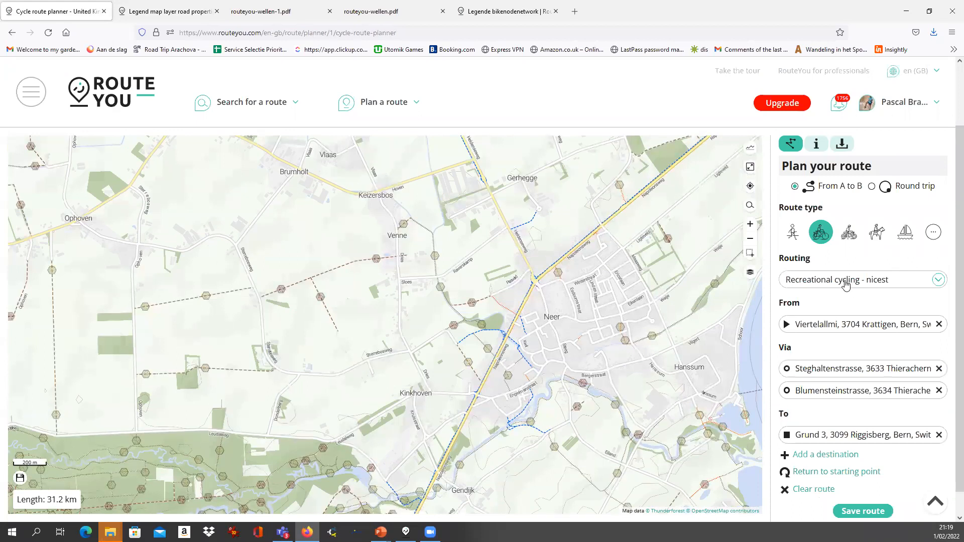
pyautogui.click(529, 270)
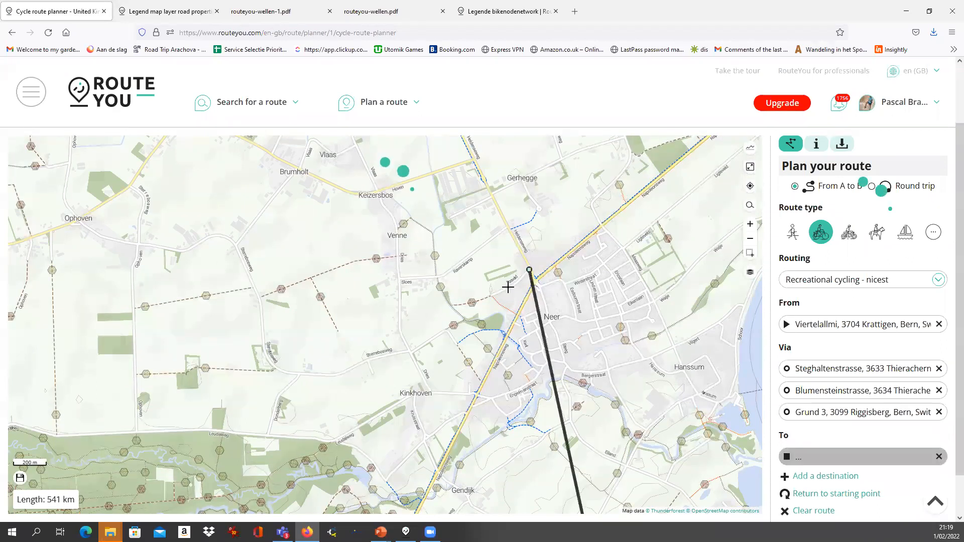
pyautogui.click(210, 234)
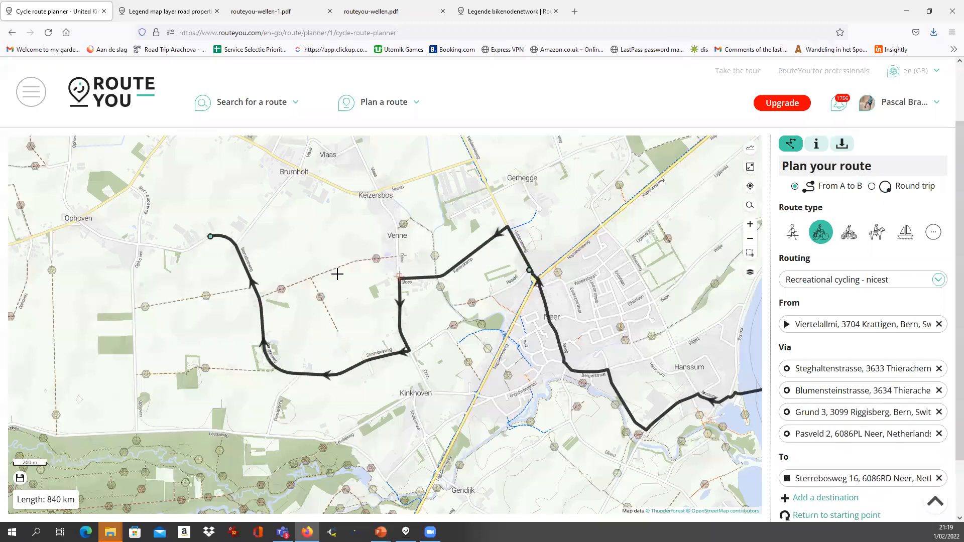
pyautogui.moveTo(365, 288); pyautogui.dragTo(341, 188)
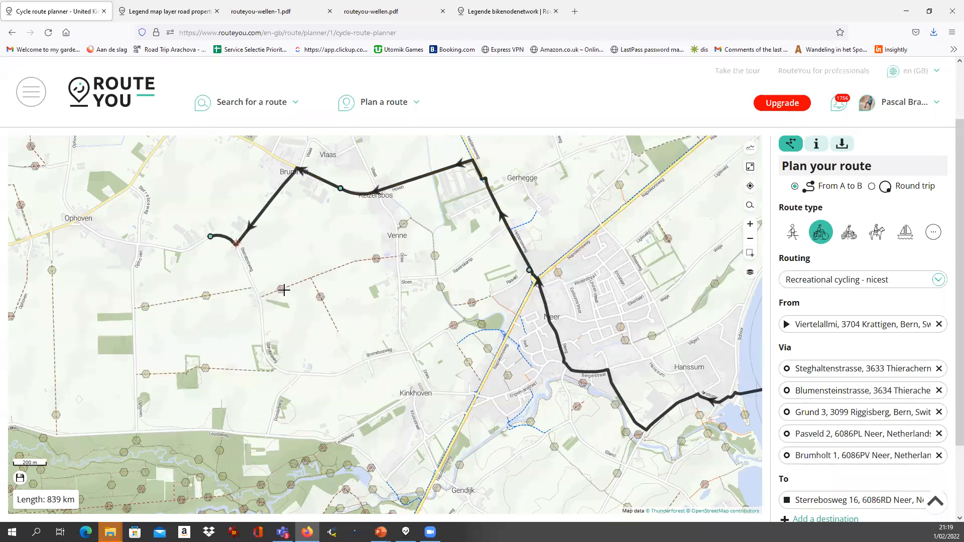
pyautogui.click(852, 283)
pyautogui.click(852, 283)
pyautogui.click(750, 272)
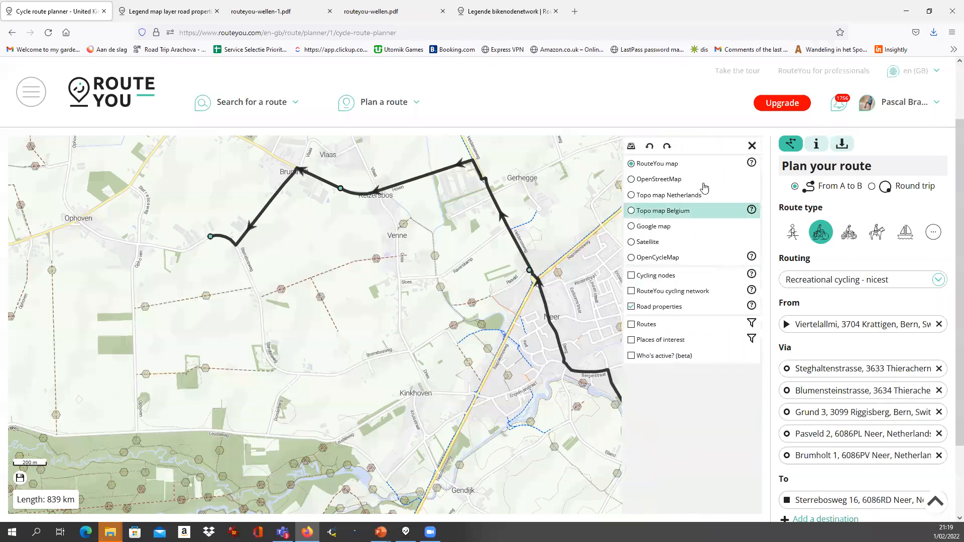
# Try the Topo map Belgium, RouteYou map and Google map base maps, settling on Topo map Netherlands
pyautogui.click(650, 212)
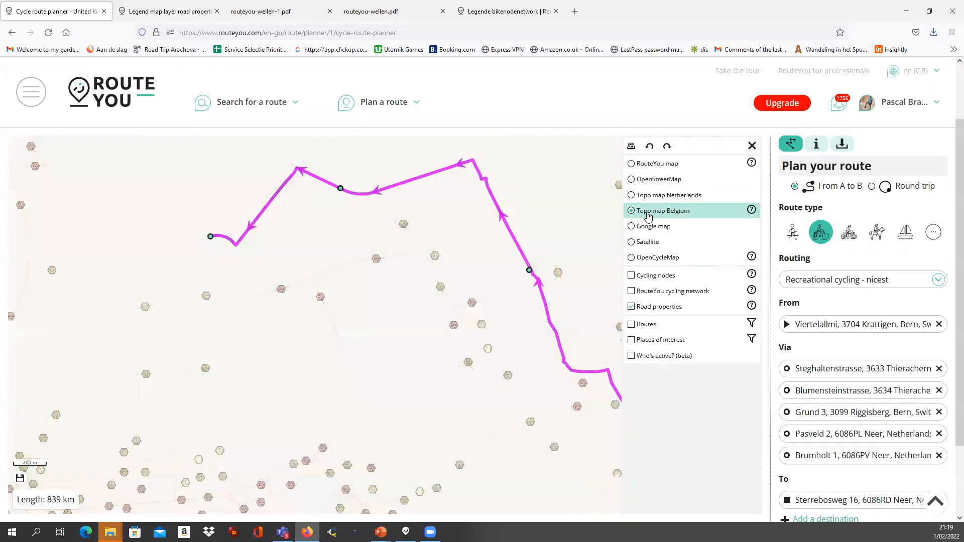
pyautogui.click(646, 196)
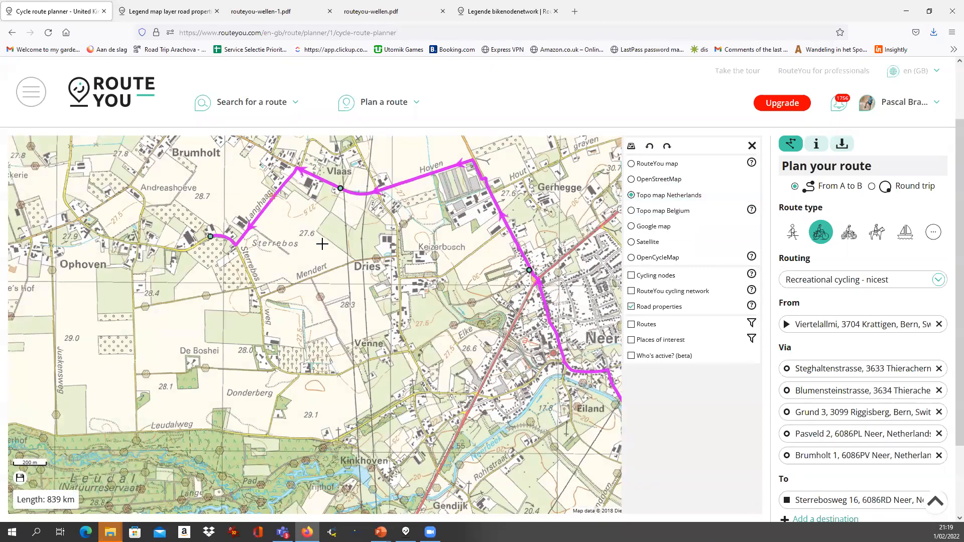
pyautogui.scroll(2, 327, 236)
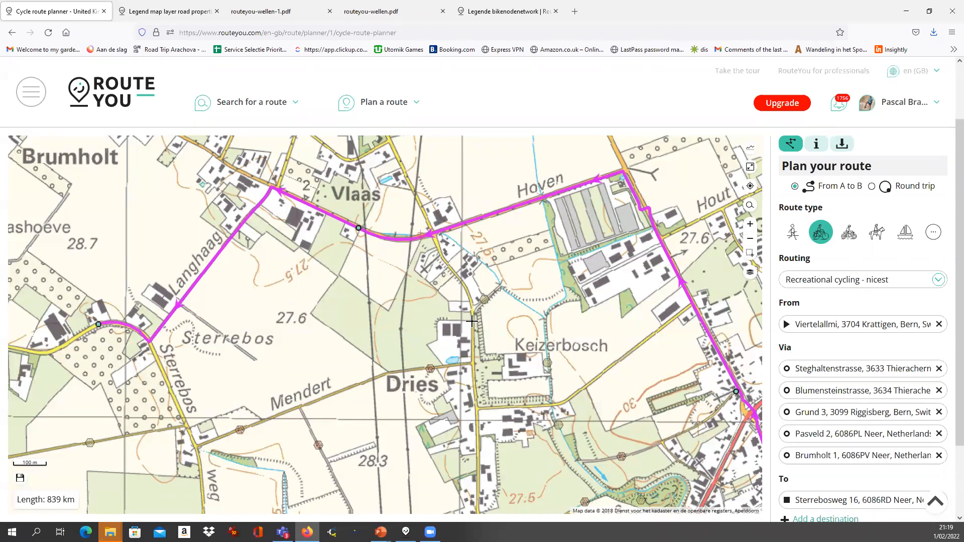
pyautogui.click(750, 273)
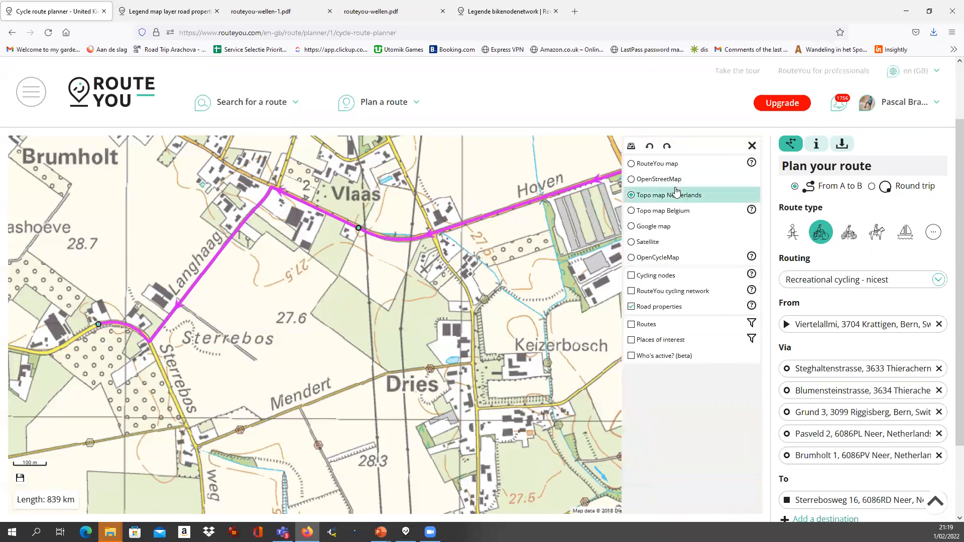
pyautogui.click(663, 167)
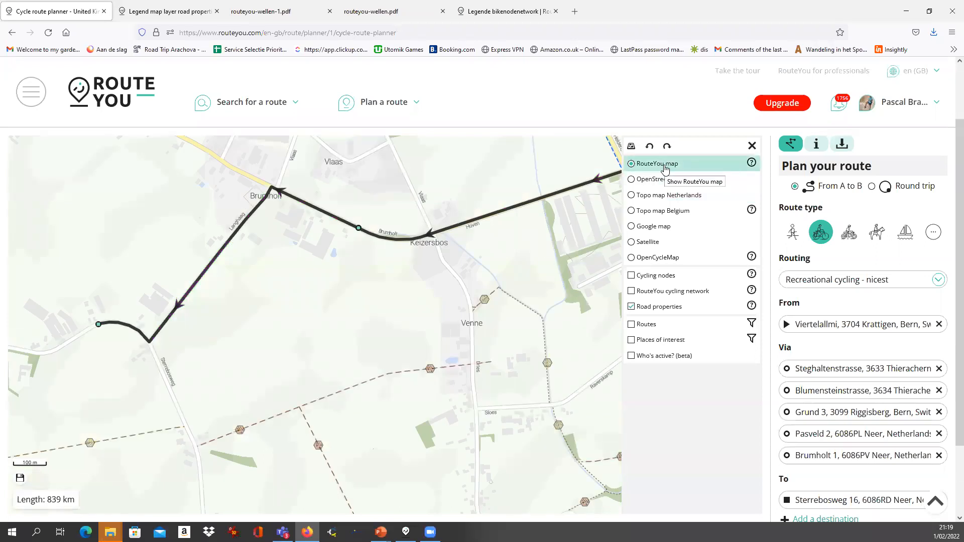
pyautogui.click(655, 230)
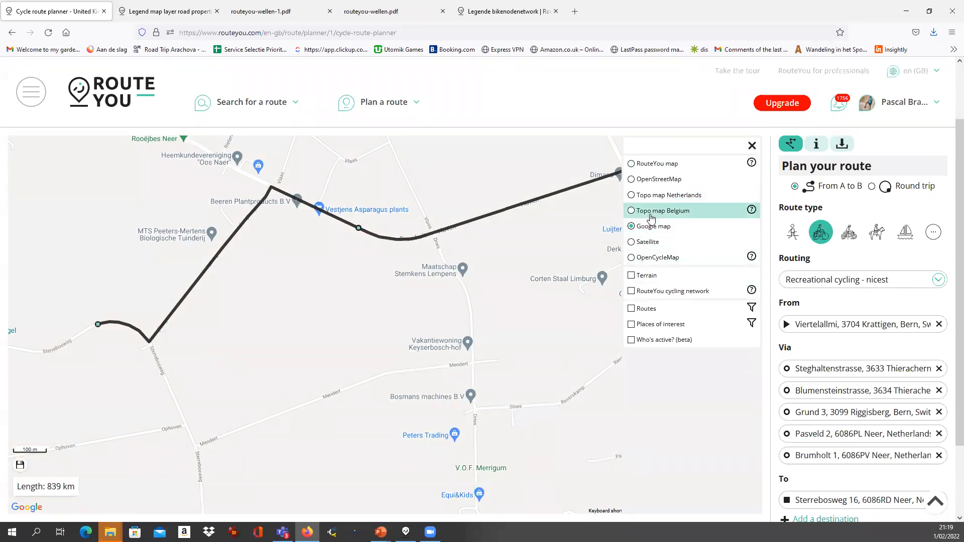
pyautogui.click(652, 196)
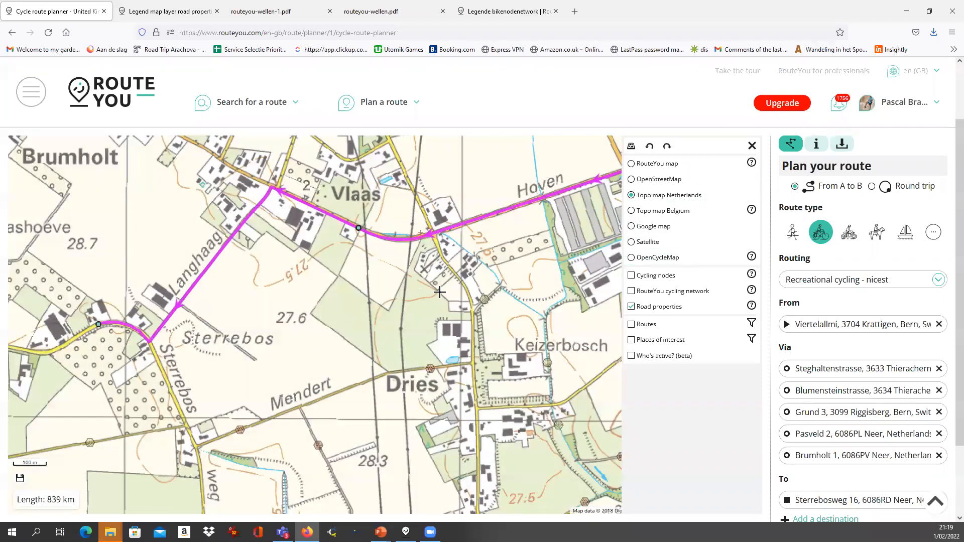
# Pan the Dutch topo map to show the Maas and the route's final stretch near Neer
pyautogui.scroll(-1, 424, 241)
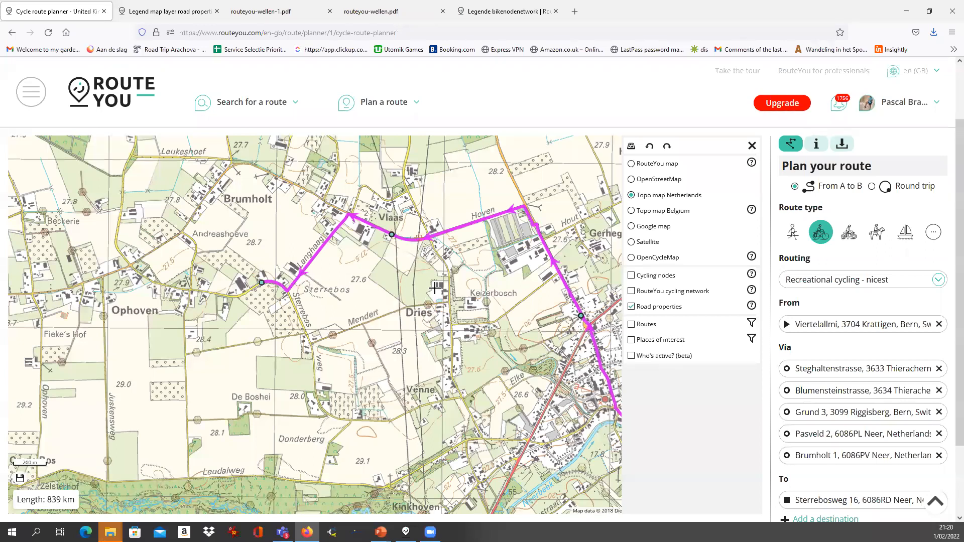
pyautogui.moveTo(460, 288); pyautogui.dragTo(383, 283)
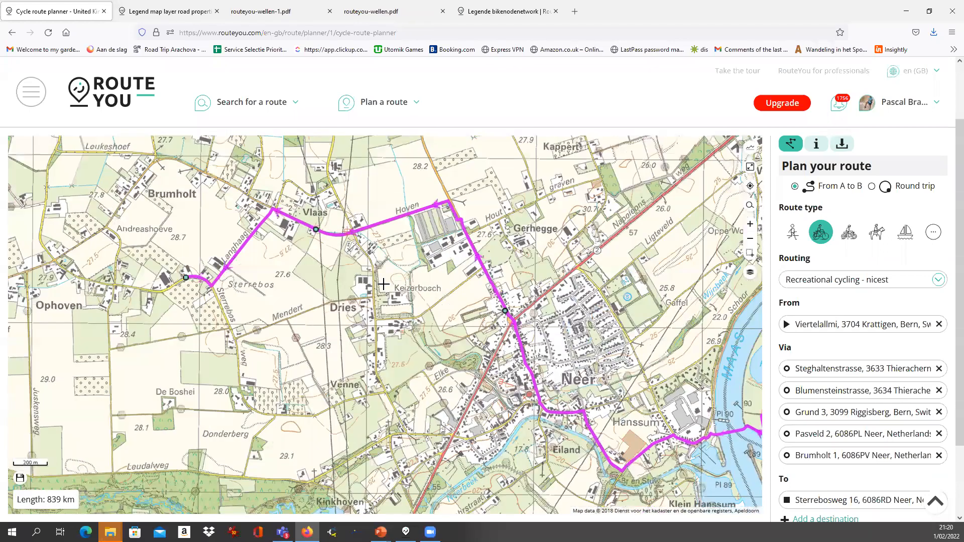
pyautogui.moveTo(601, 368); pyautogui.dragTo(451, 311)
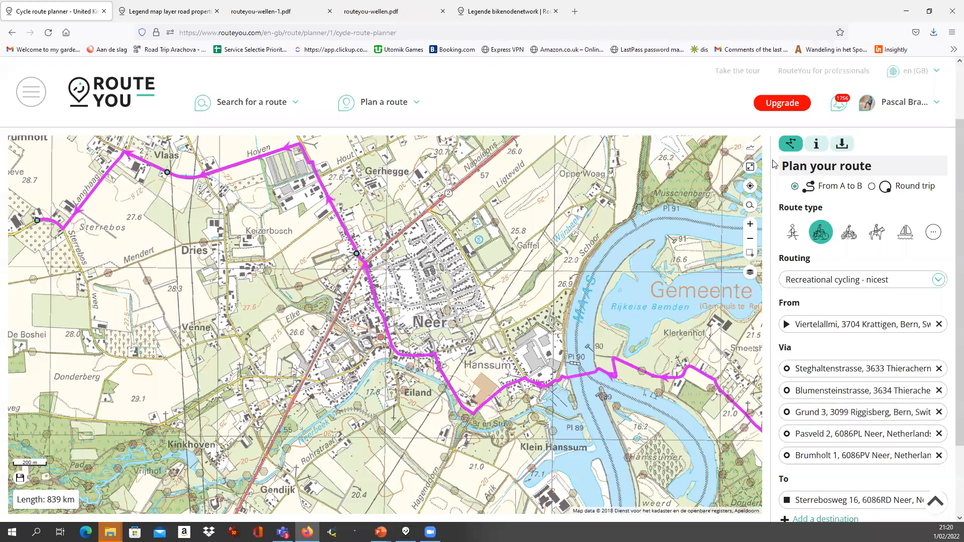
pyautogui.click(748, 272)
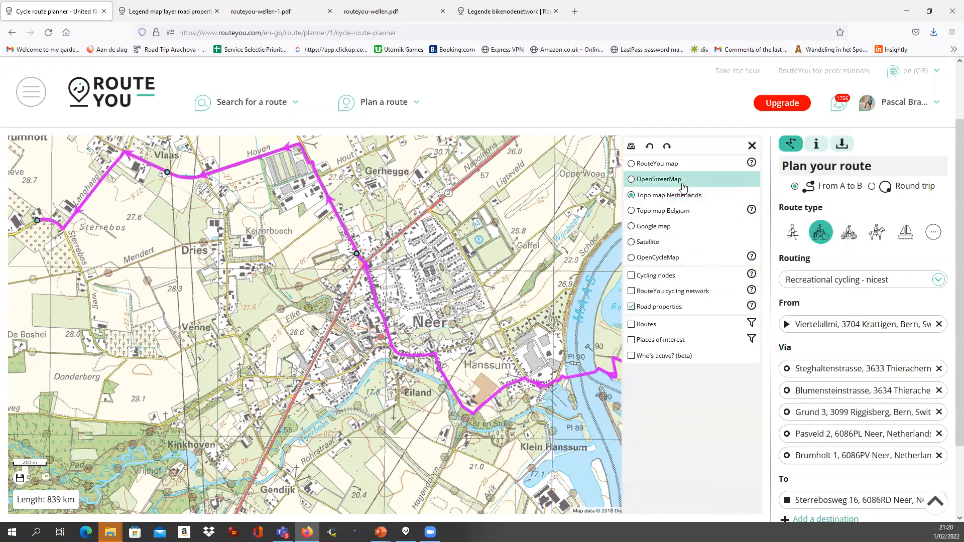
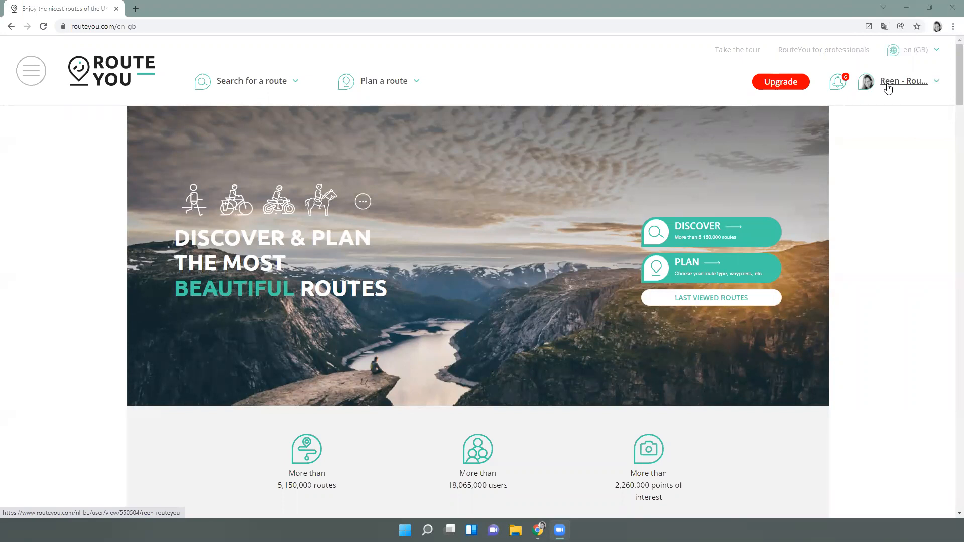
# Go through the side menu and personal home page to the list of your own routes
pyautogui.click(31, 70)
pyautogui.click(49, 122)
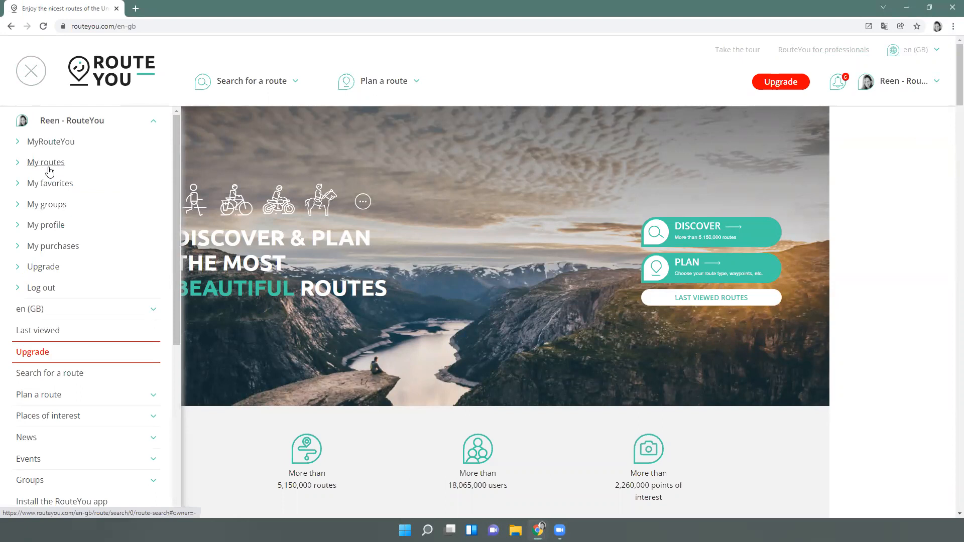
pyautogui.moveTo(919, 86)
pyautogui.click(840, 193)
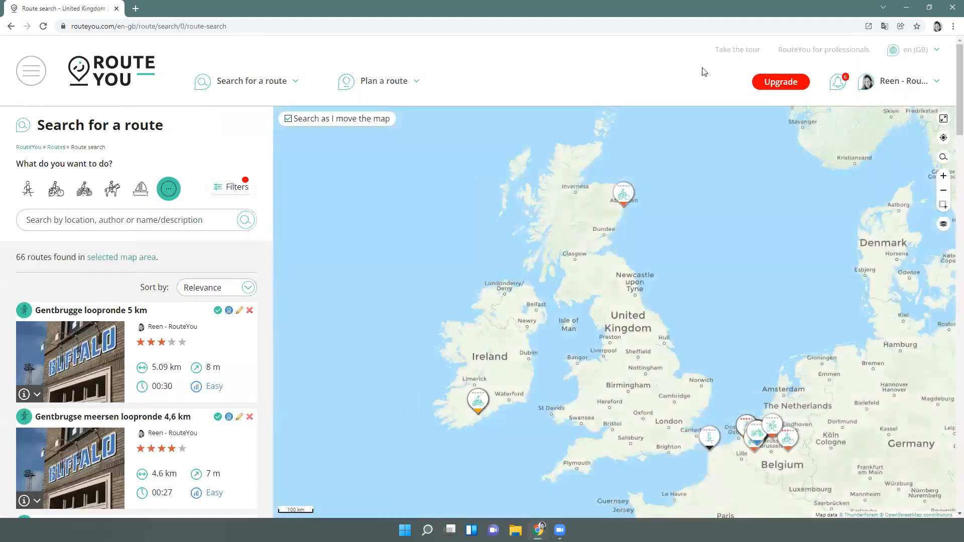
pyautogui.moveTo(919, 86)
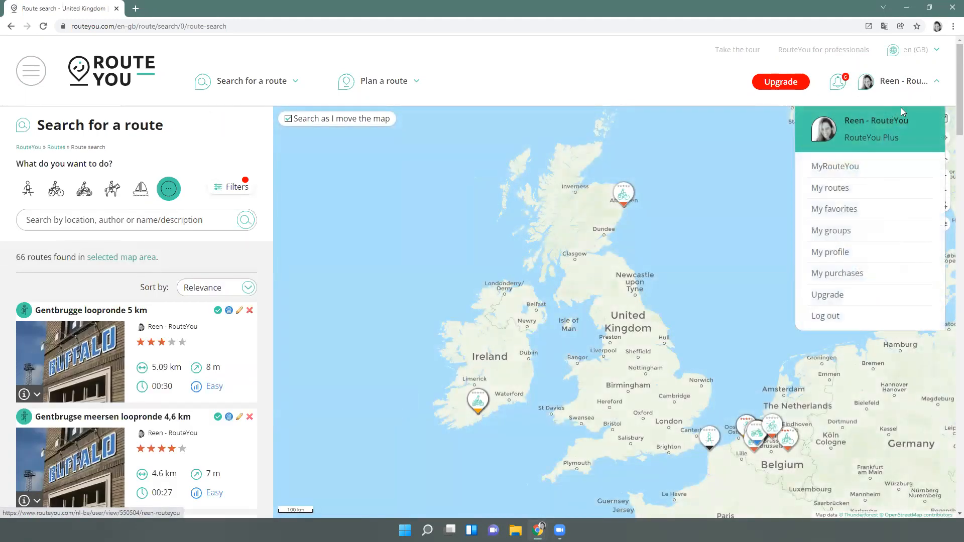
pyautogui.click(826, 171)
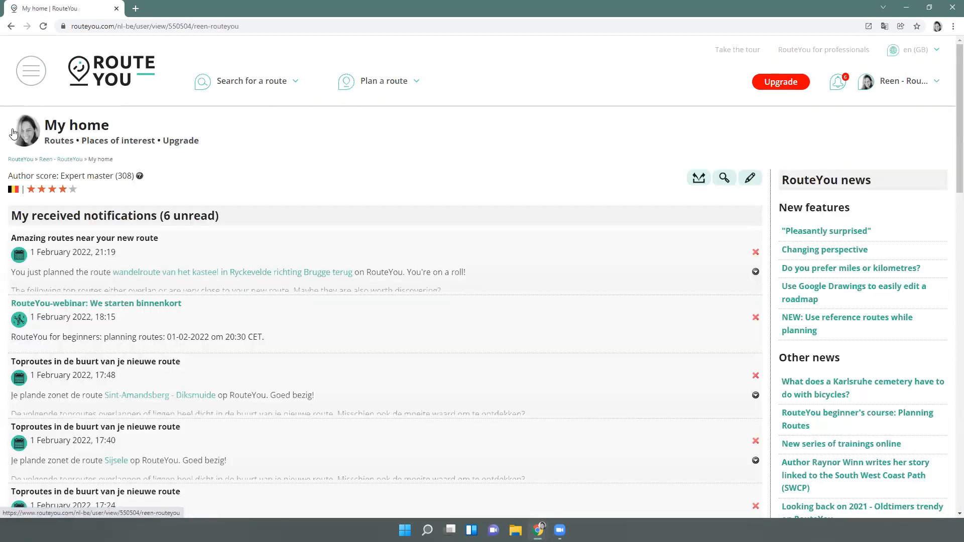
pyautogui.click(59, 143)
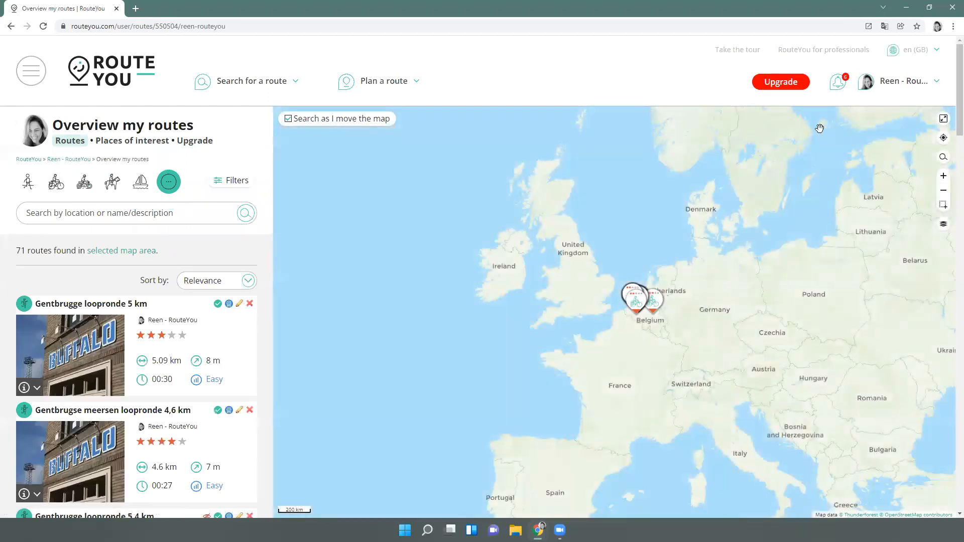
# Check the filters on your 66 own routes, then close the filter panel
pyautogui.click(900, 88)
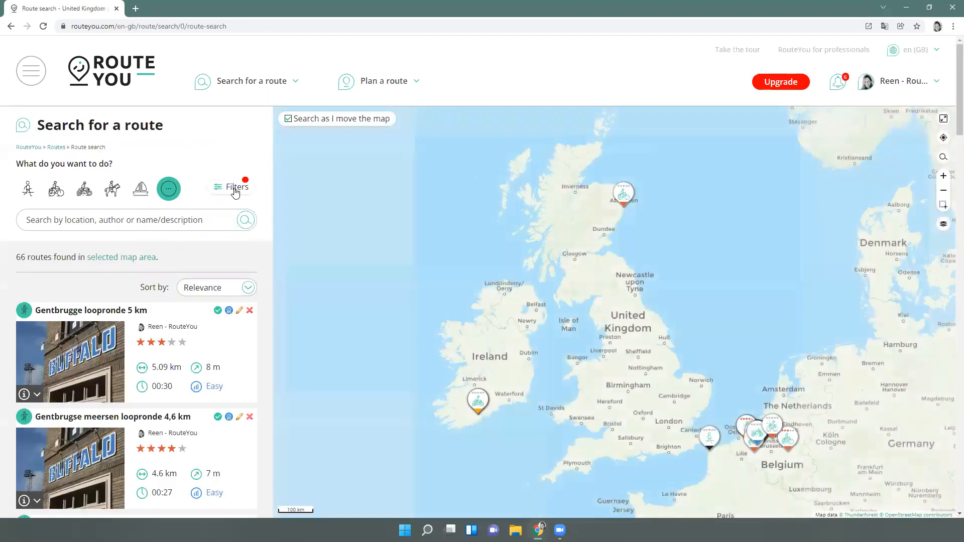
pyautogui.click(227, 191)
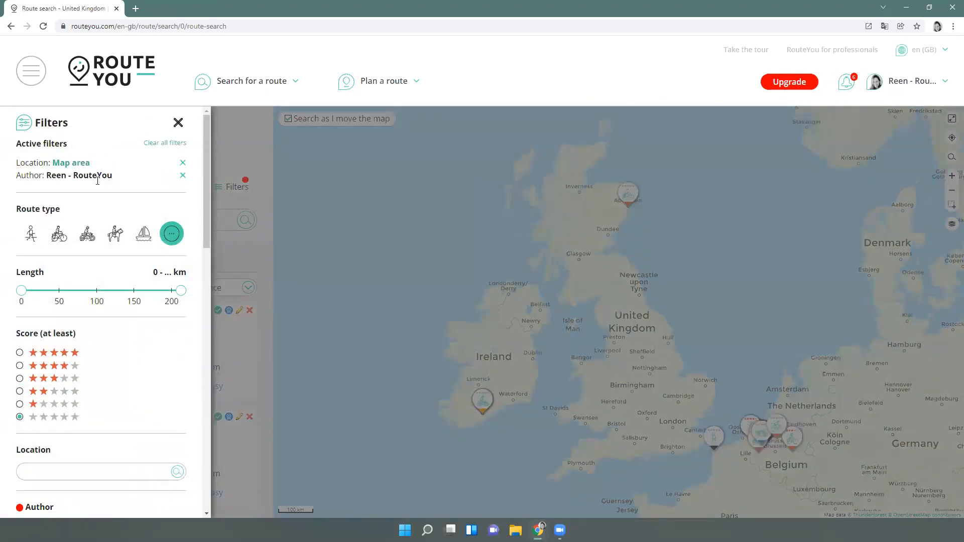
pyautogui.click(237, 157)
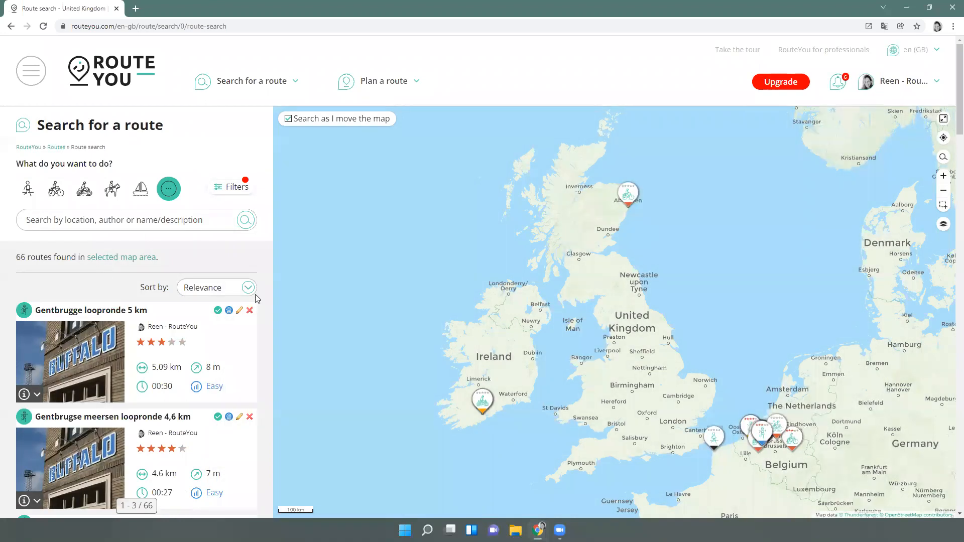
# Sort your routes by most recently created or edited, bringing Aberdeen, Wissant and motortour north of Cork first
pyautogui.click(236, 293)
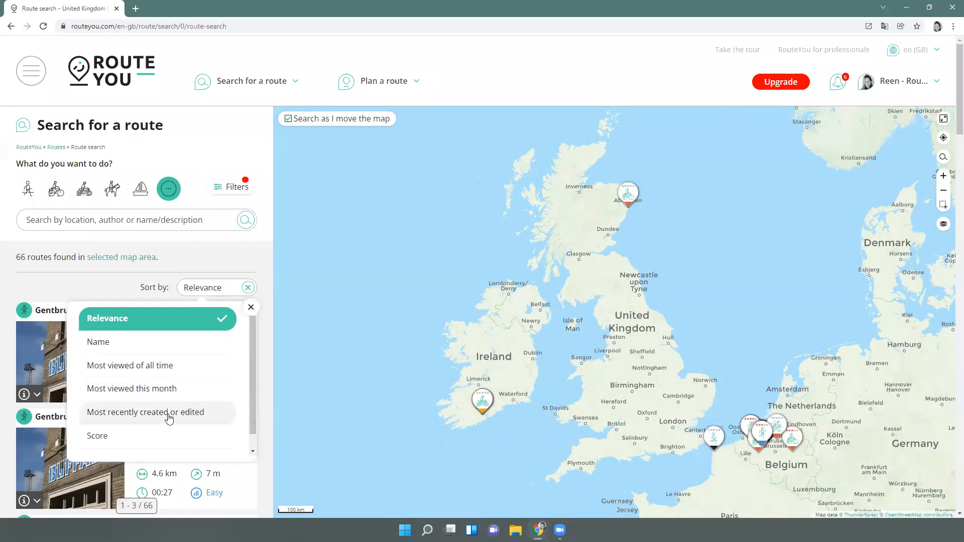
pyautogui.click(169, 413)
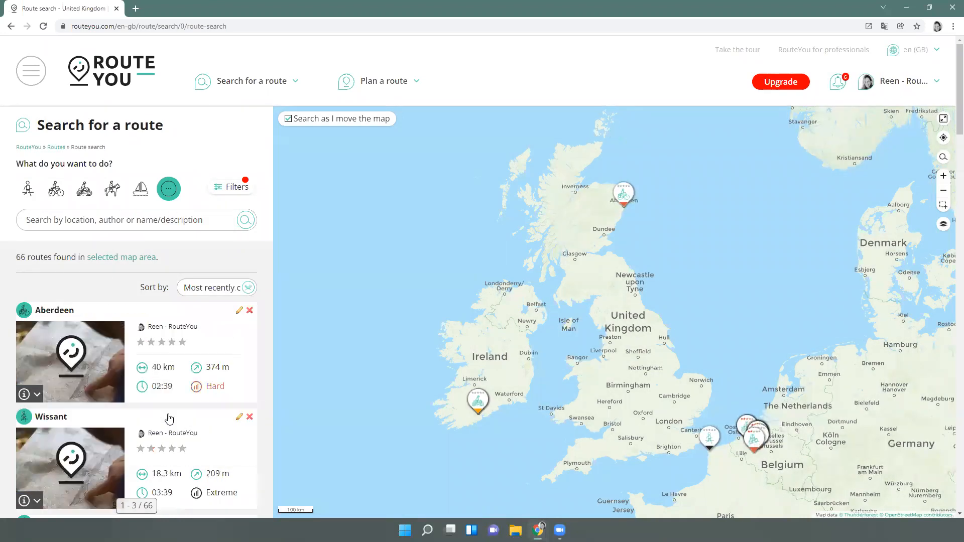
pyautogui.scroll(-4, 166, 416)
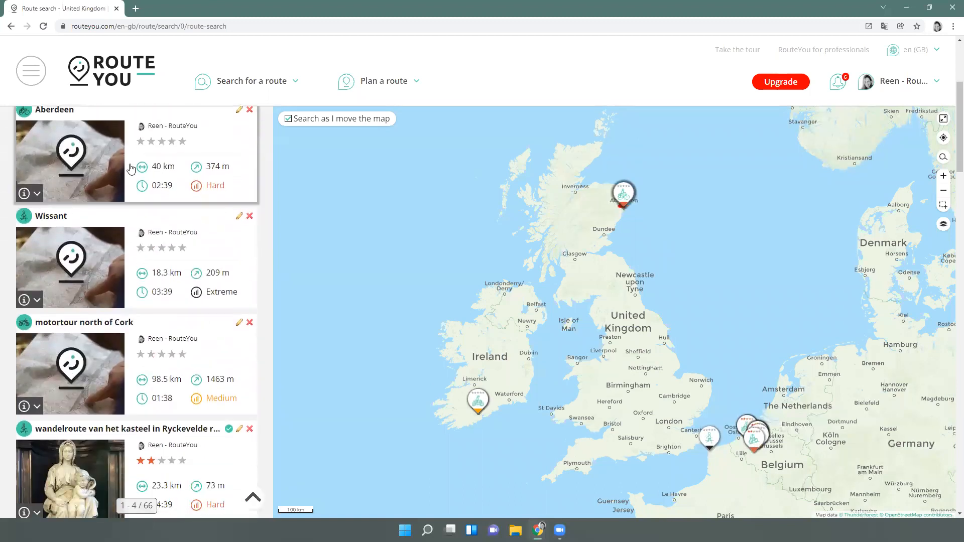
pyautogui.scroll(1, 98, 300)
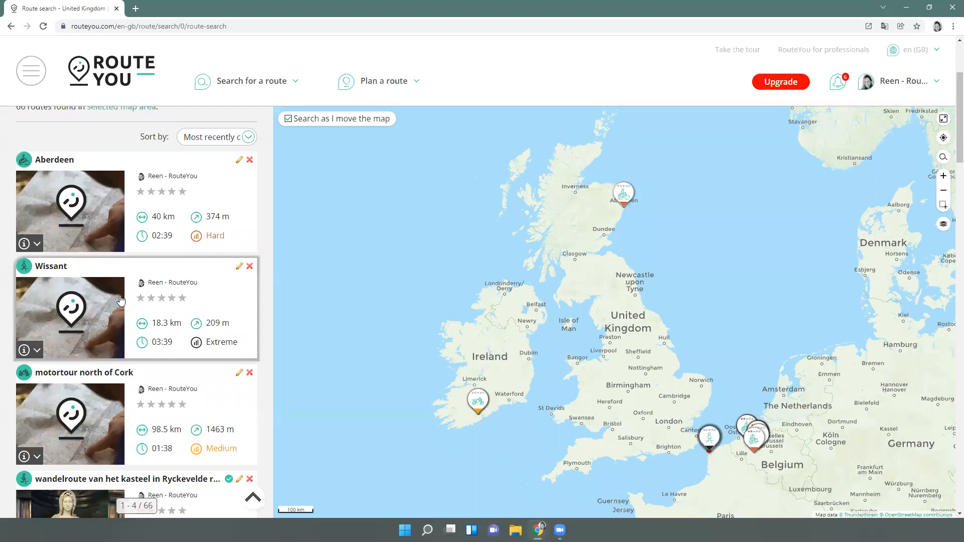
# Open 'motortour north of Cork' and inspect its 98.5 km loop and elevation profile
pyautogui.click(113, 380)
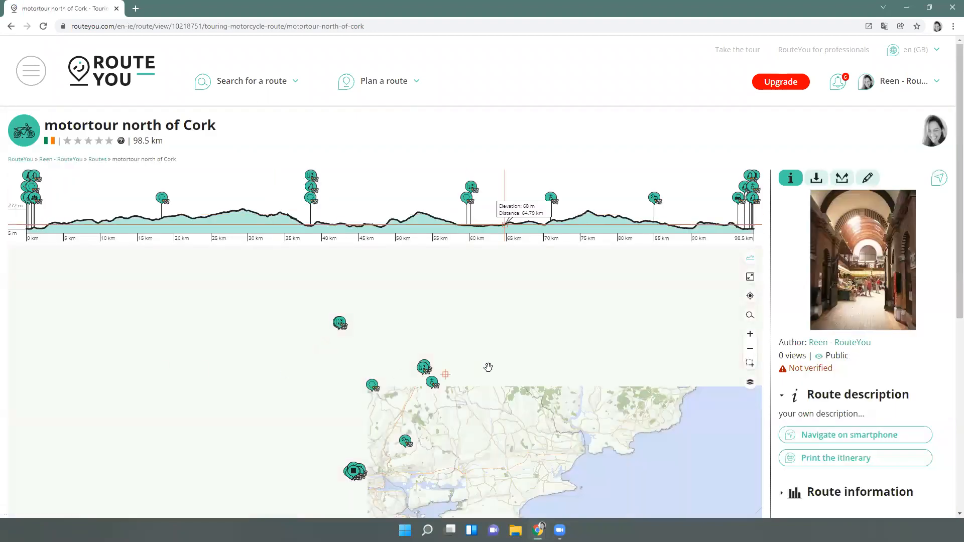
pyautogui.scroll(2, 401, 398)
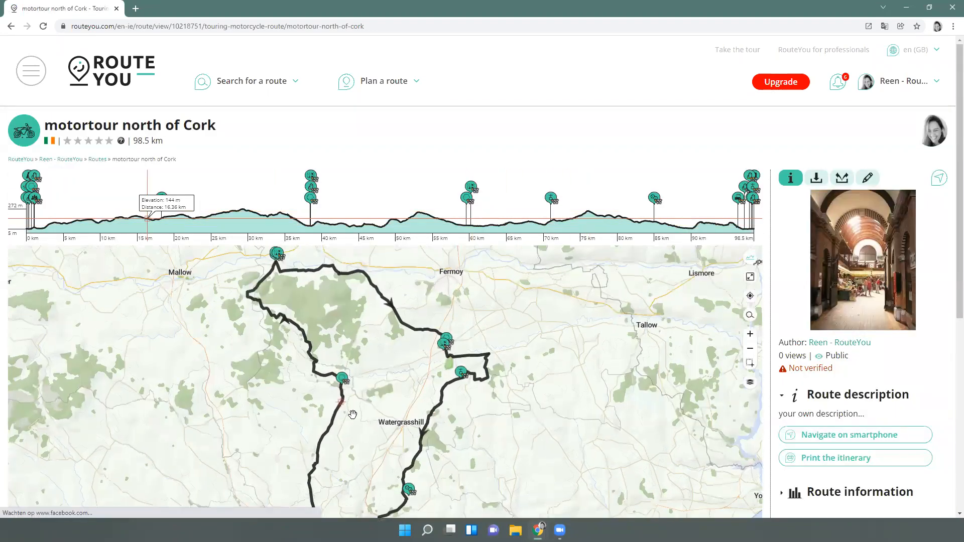
pyautogui.scroll(-2, 364, 385)
pyautogui.scroll(-1, 356, 397)
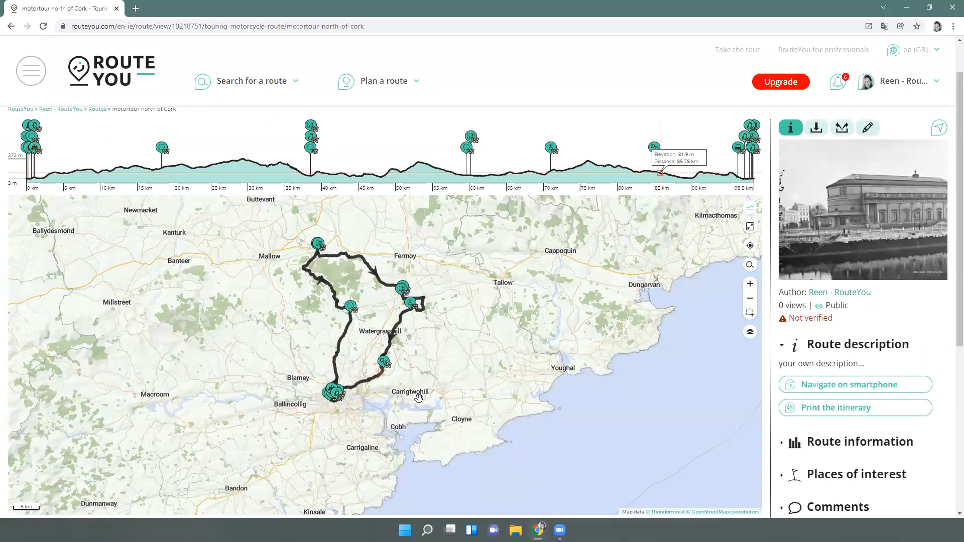
pyautogui.scroll(1, 420, 399)
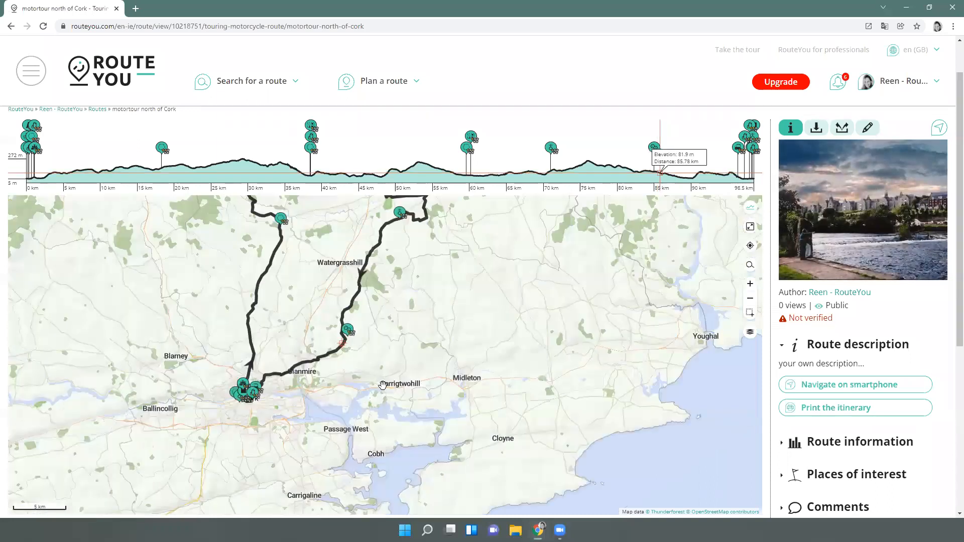
pyautogui.moveTo(311, 378)
pyautogui.mouseDown()
pyautogui.moveTo(306, 428)
pyautogui.moveTo(321, 485)
pyautogui.mouseUp()
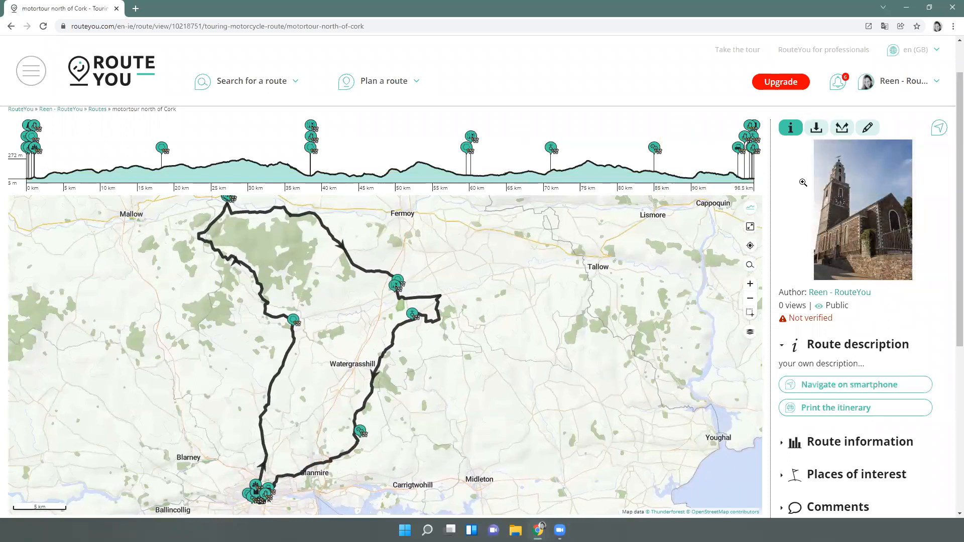
# Load 'motortour north of Cork' into the motorcycle route planner and zoom in on it
pyautogui.click(871, 130)
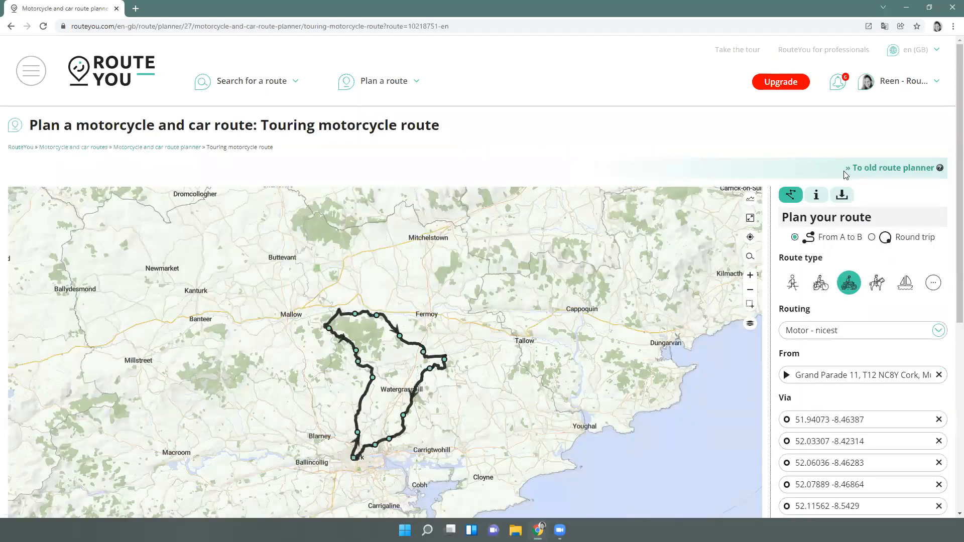
pyautogui.scroll(-2, 848, 173)
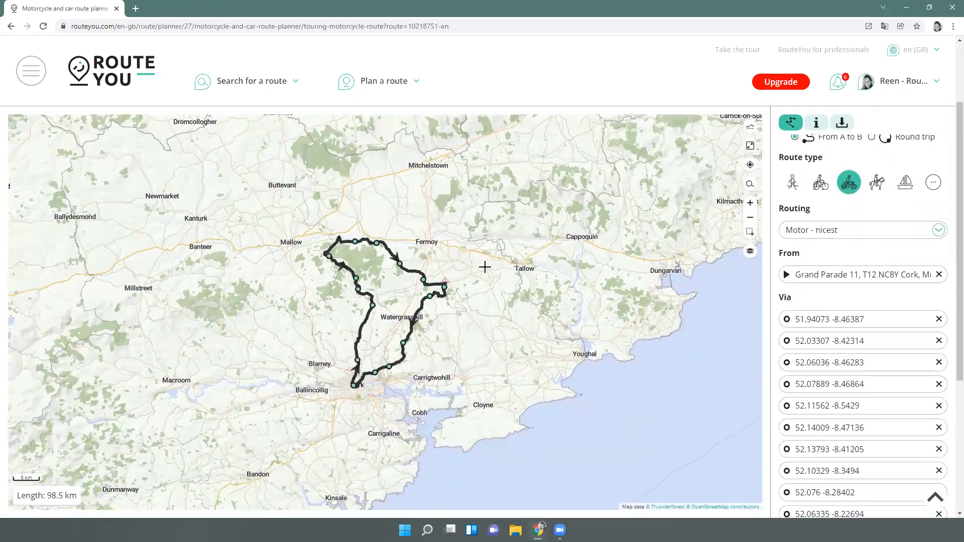
pyautogui.scroll(2, 393, 334)
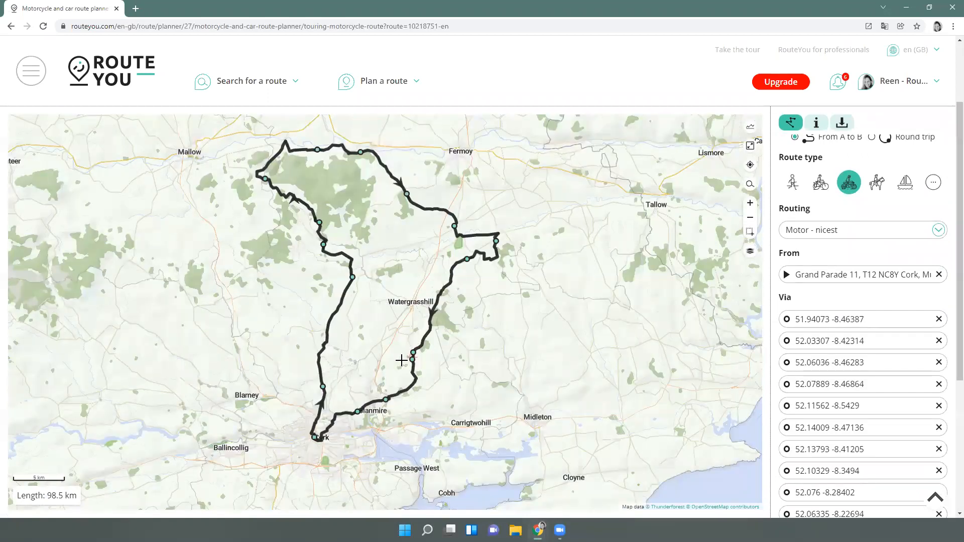
pyautogui.scroll(-2, 420, 420)
pyautogui.scroll(2, 420, 419)
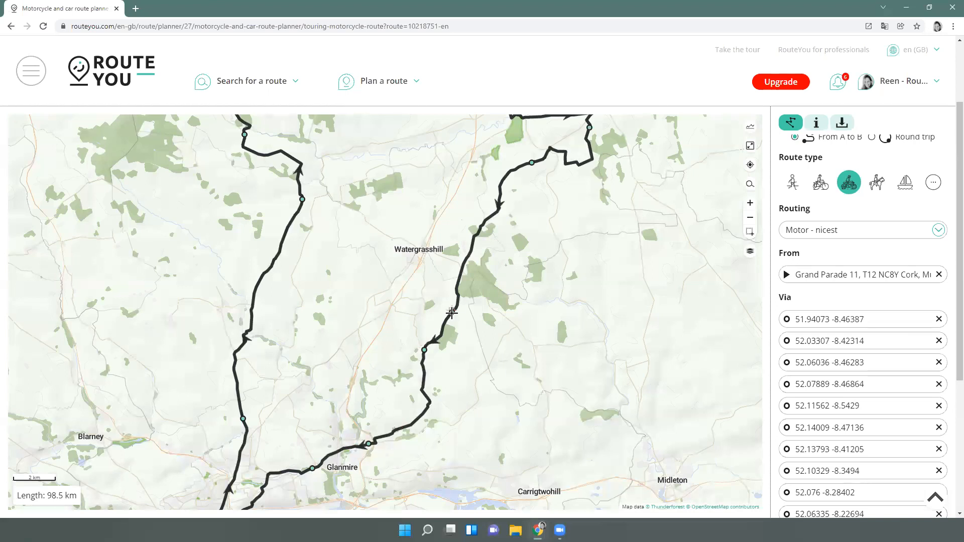
# Stretch the route to Midleton, add a point near Watergrasshill, and end it back in Cork (119 km)
pyautogui.moveTo(425, 355); pyautogui.dragTo(667, 483)
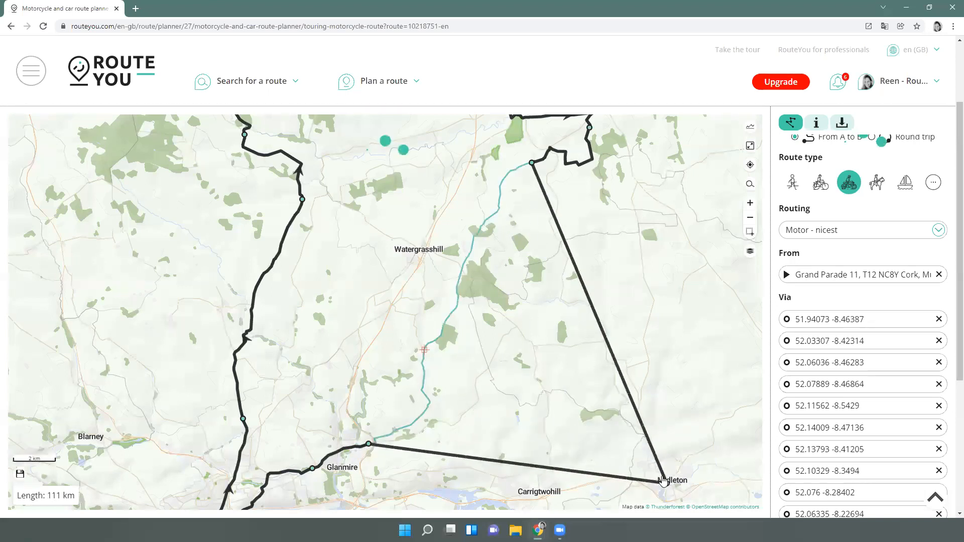
pyautogui.moveTo(361, 483); pyautogui.dragTo(341, 477)
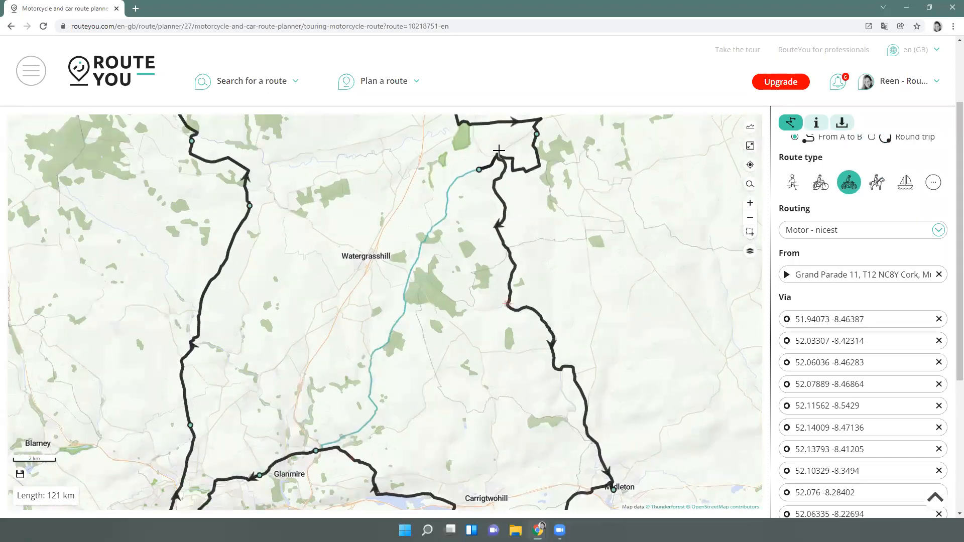
pyautogui.click(479, 172)
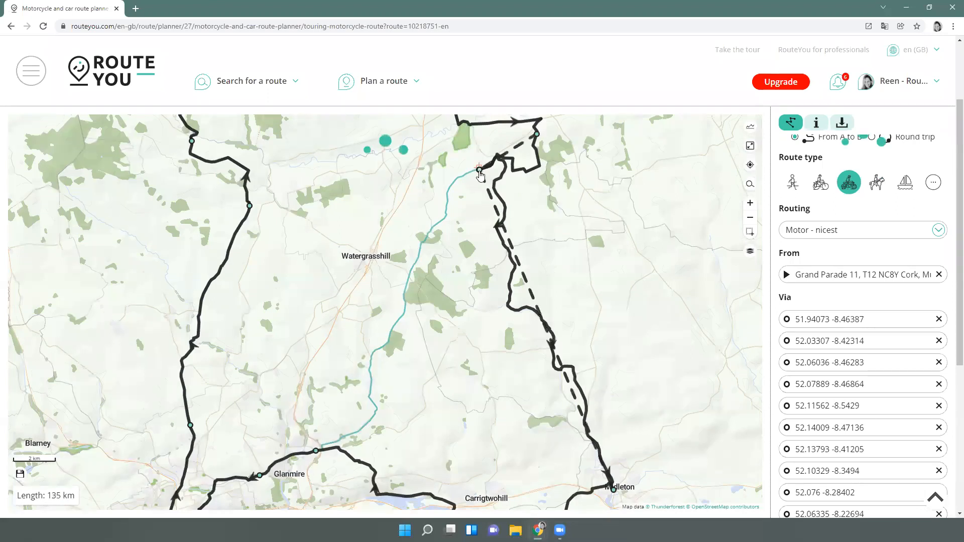
pyautogui.scroll(-5, 898, 497)
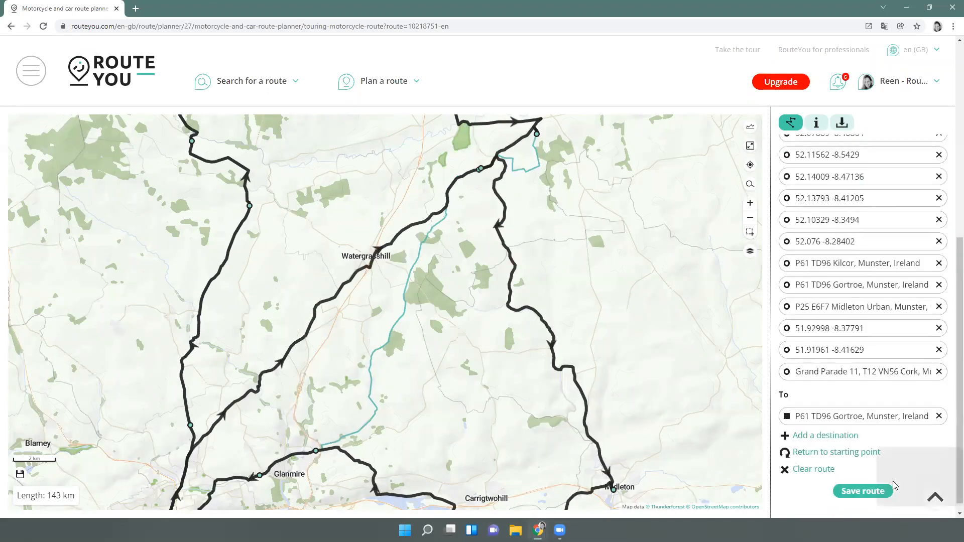
pyautogui.click(938, 418)
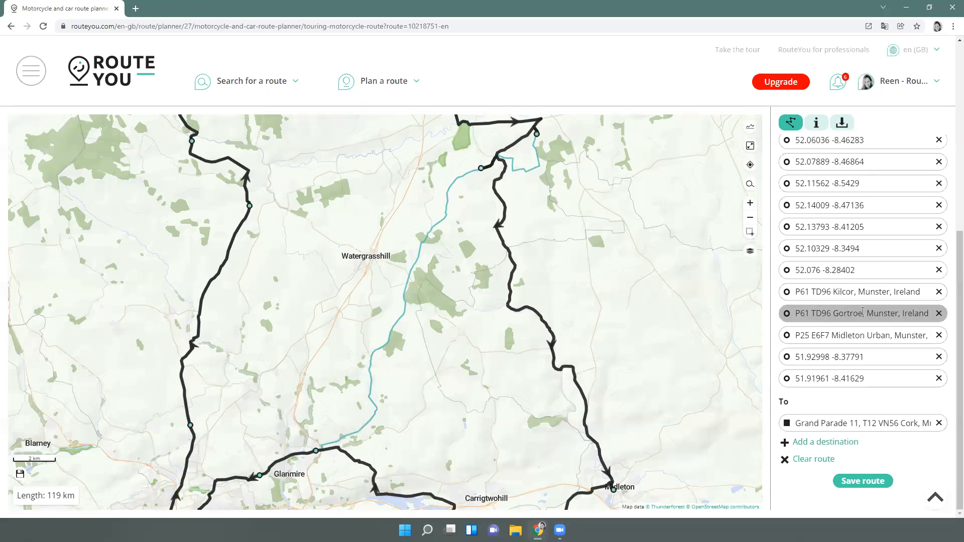
# Delete the Gortroe via point from the route
pyautogui.click(790, 318)
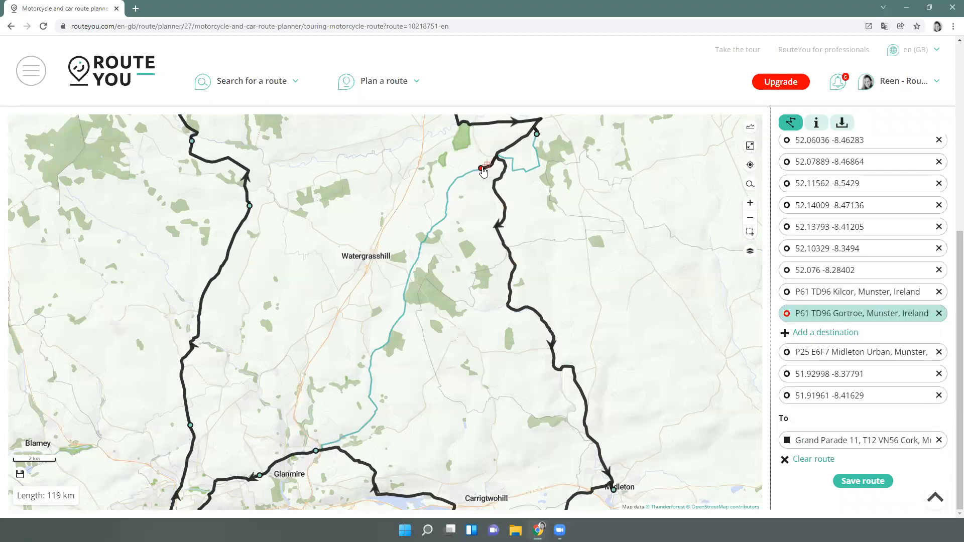
pyautogui.click(940, 316)
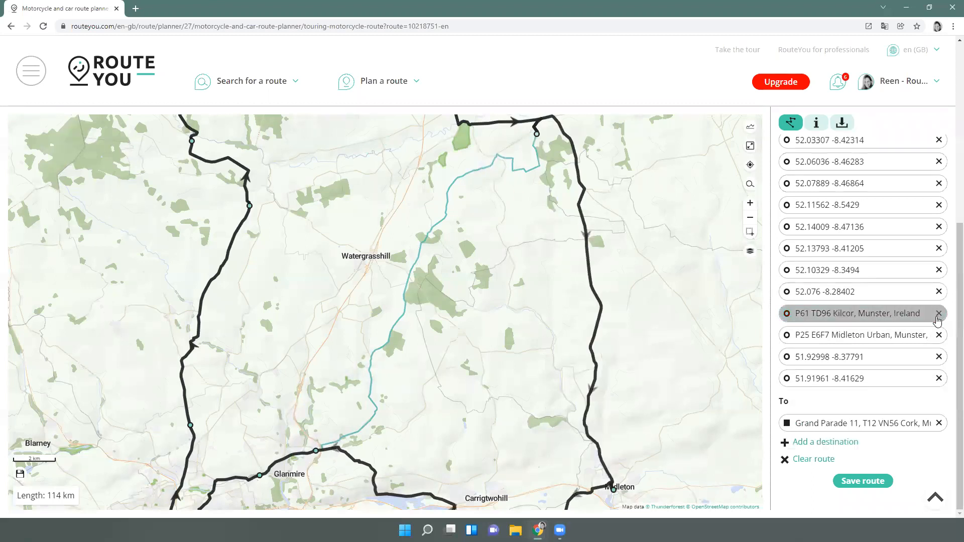
pyautogui.moveTo(530, 145); pyautogui.dragTo(535, 214)
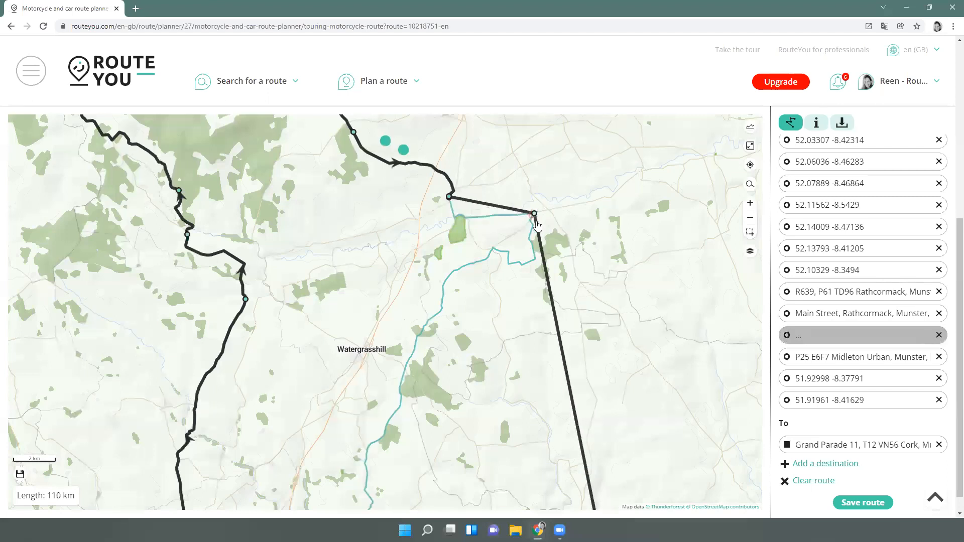
# Move the Kilcor via point onto the R628 main road, shortening the route to 112 km
pyautogui.scroll(4, 534, 218)
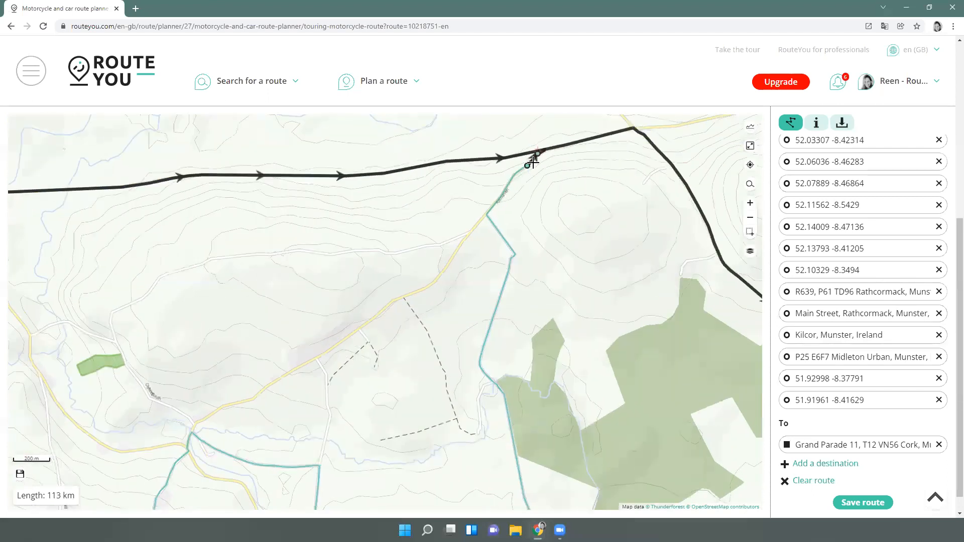
pyautogui.moveTo(529, 170); pyautogui.dragTo(523, 156)
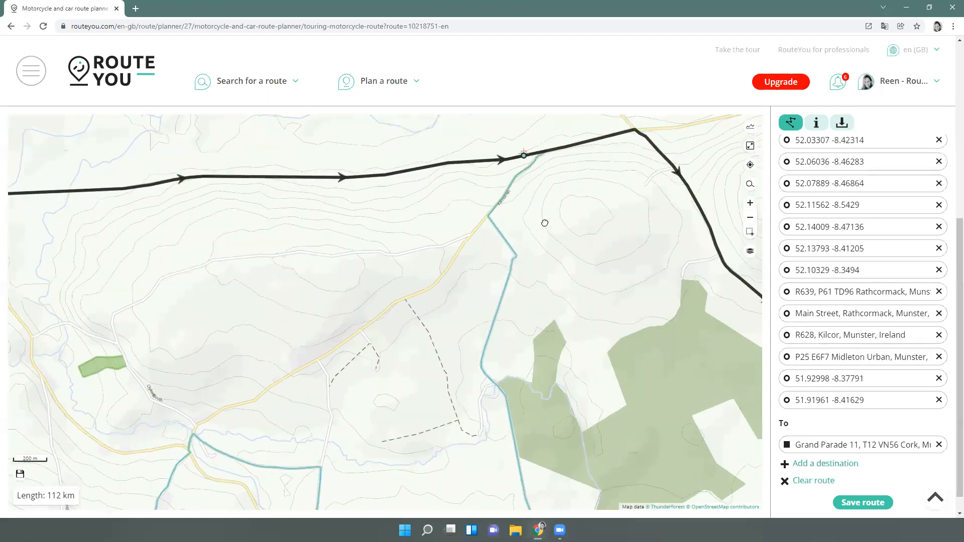
pyautogui.moveTo(544, 221); pyautogui.dragTo(555, 239)
pyautogui.scroll(-3, 554, 239)
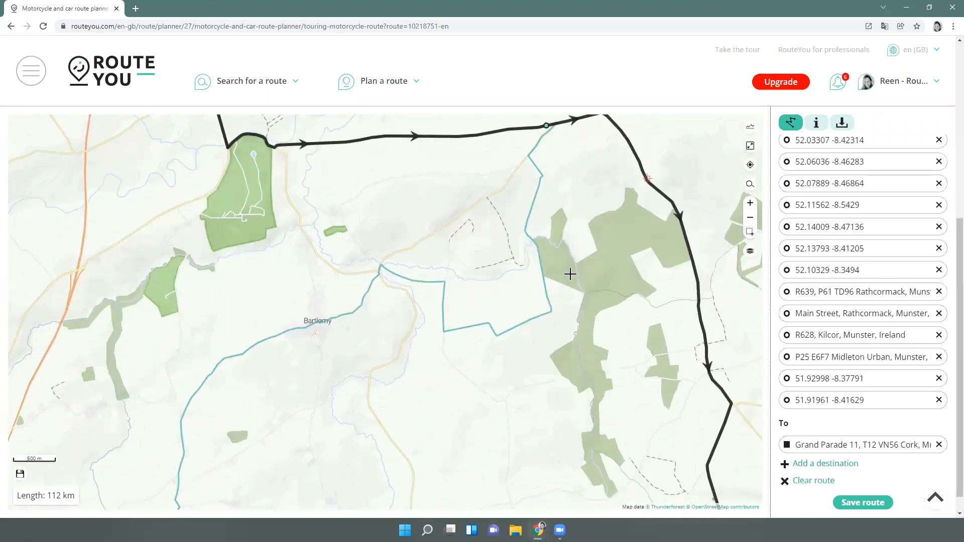
pyautogui.scroll(-2, 566, 318)
pyautogui.scroll(-2, 513, 323)
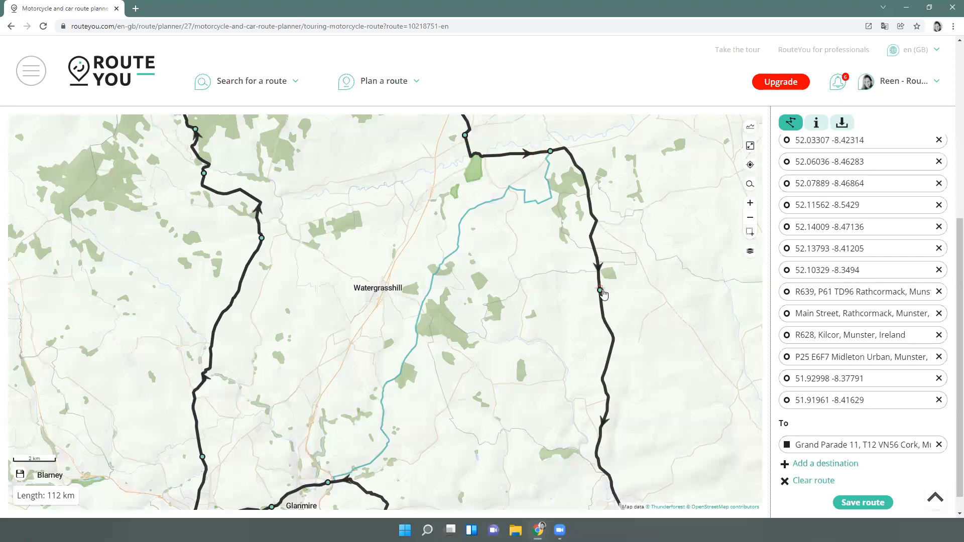
# Reroute the eastern leg west via Kilcor and Coolequane near Watergrasshill, making the loop 122 km
pyautogui.moveTo(511, 316); pyautogui.dragTo(504, 284)
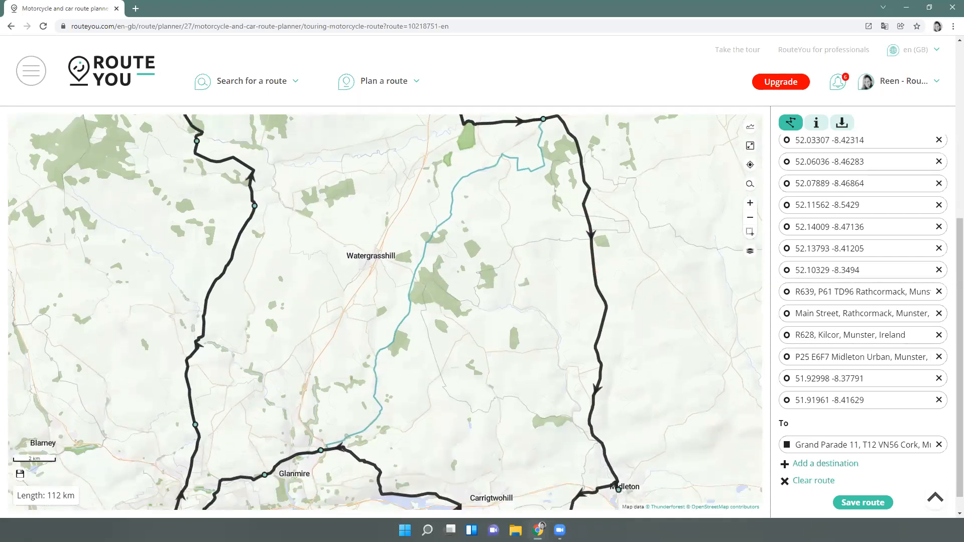
pyautogui.moveTo(591, 232); pyautogui.dragTo(434, 230)
pyautogui.moveTo(481, 140); pyautogui.dragTo(544, 172)
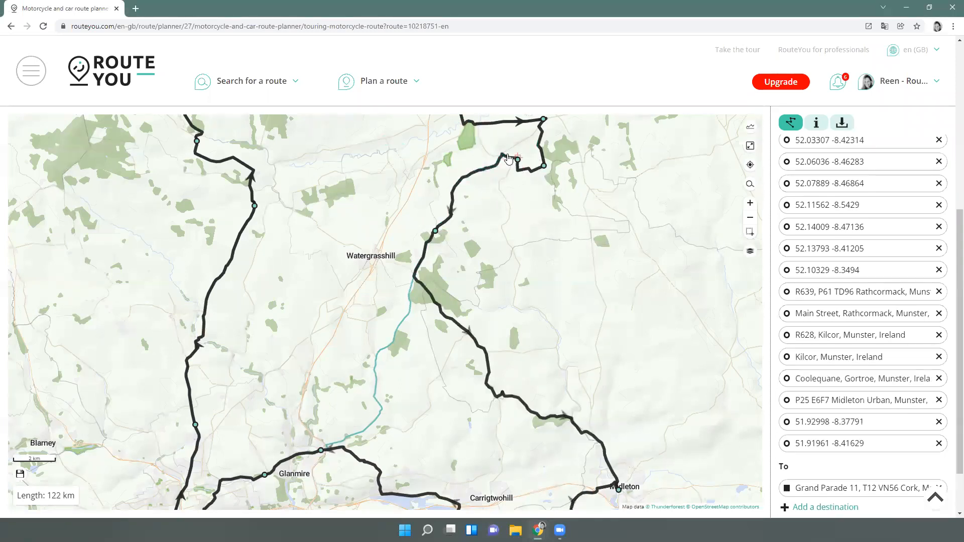
pyautogui.moveTo(340, 397); pyautogui.dragTo(332, 334)
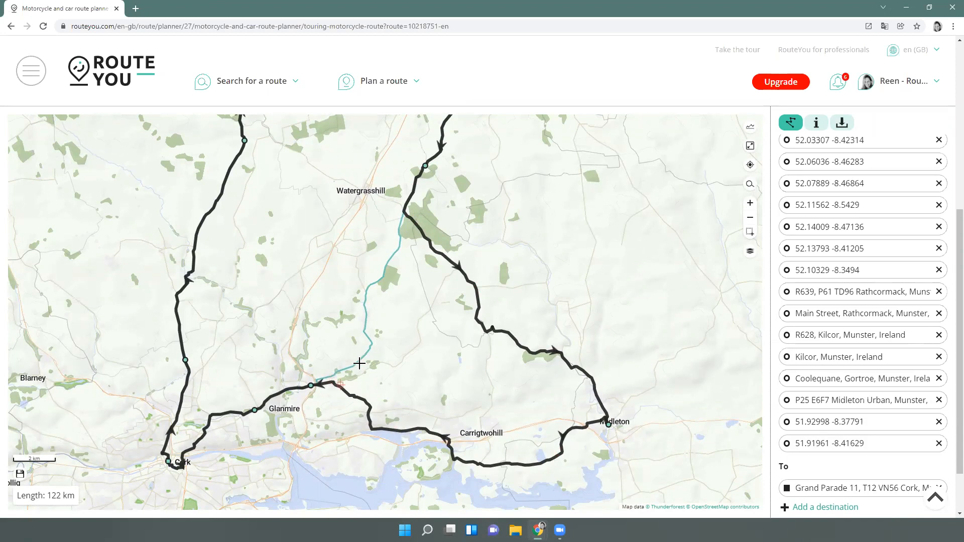
pyautogui.scroll(-1, 359, 363)
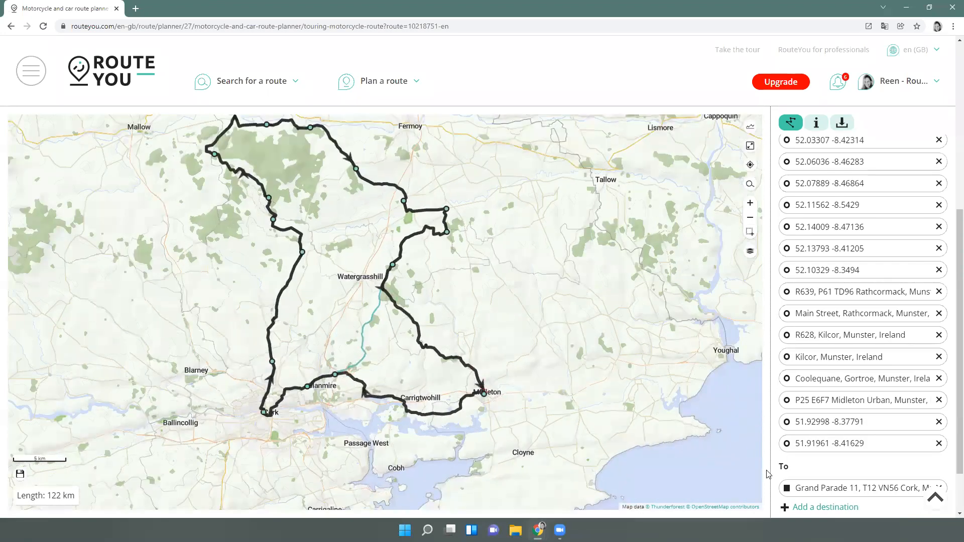
pyautogui.scroll(-2, 834, 507)
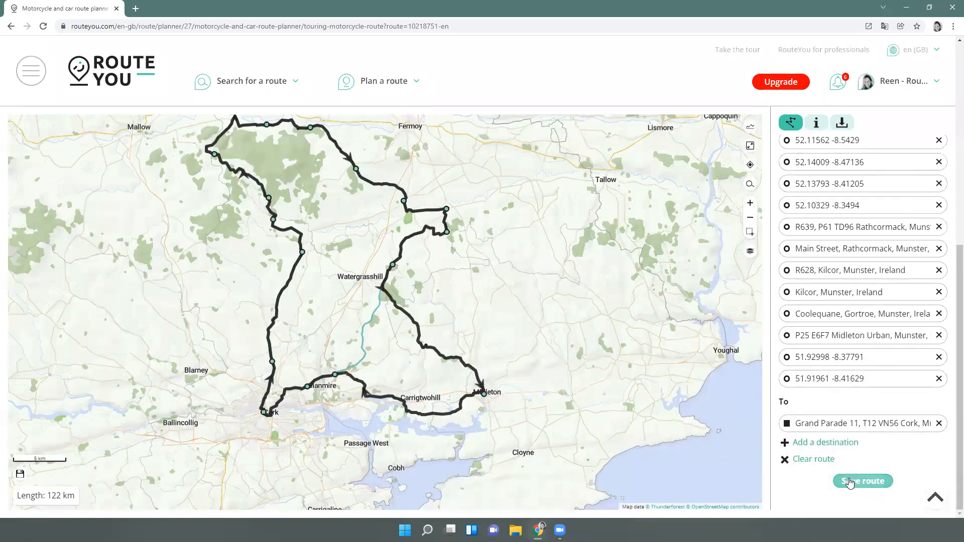
# Save the 122 km loop as a public motorcycle route named 'motortour north of Cork'
pyautogui.click(852, 482)
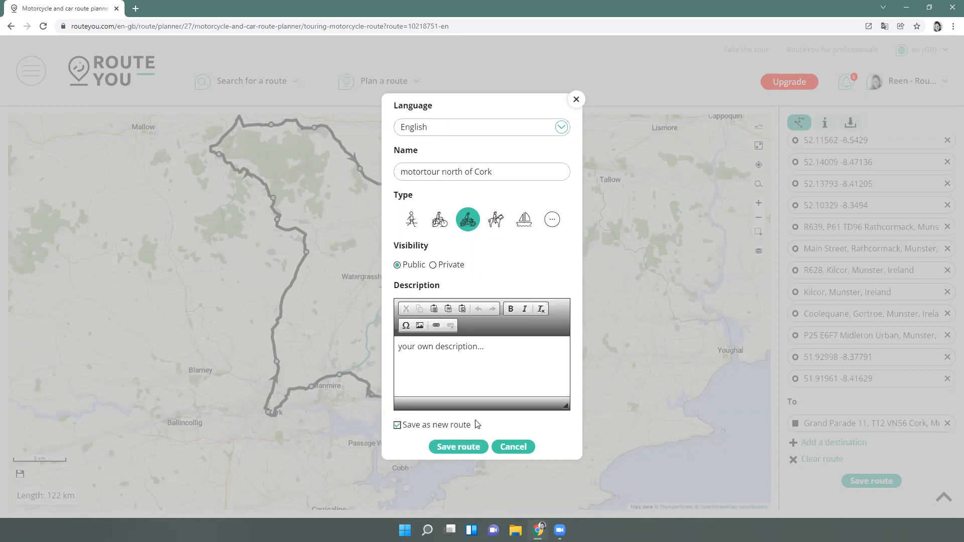
pyautogui.click(461, 447)
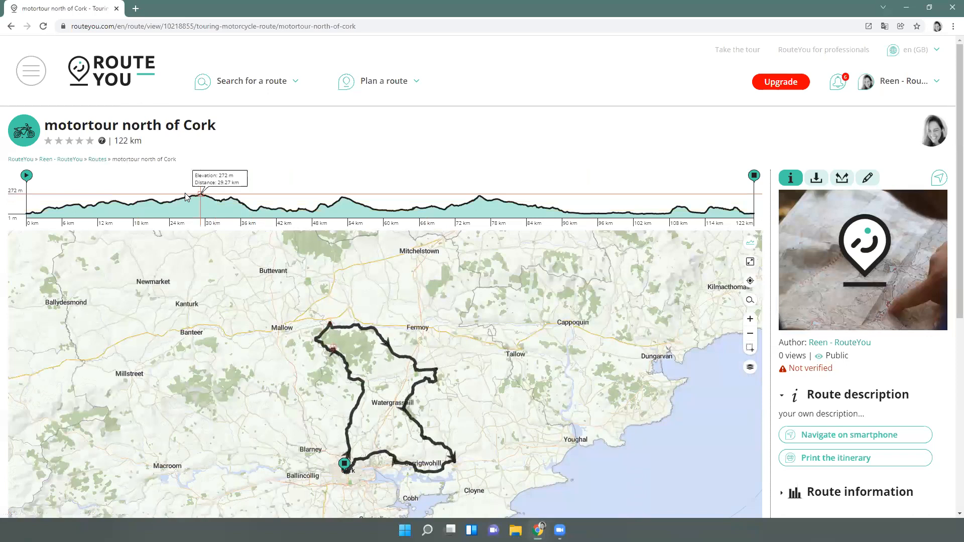
# Reload the new route page and bring up its edit options
pyautogui.click(401, 25)
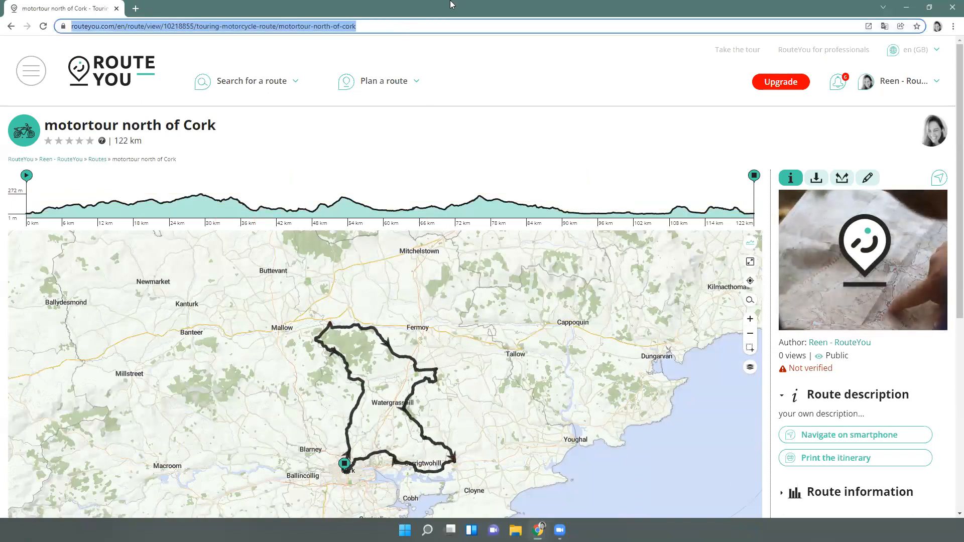
pyautogui.press('Return')
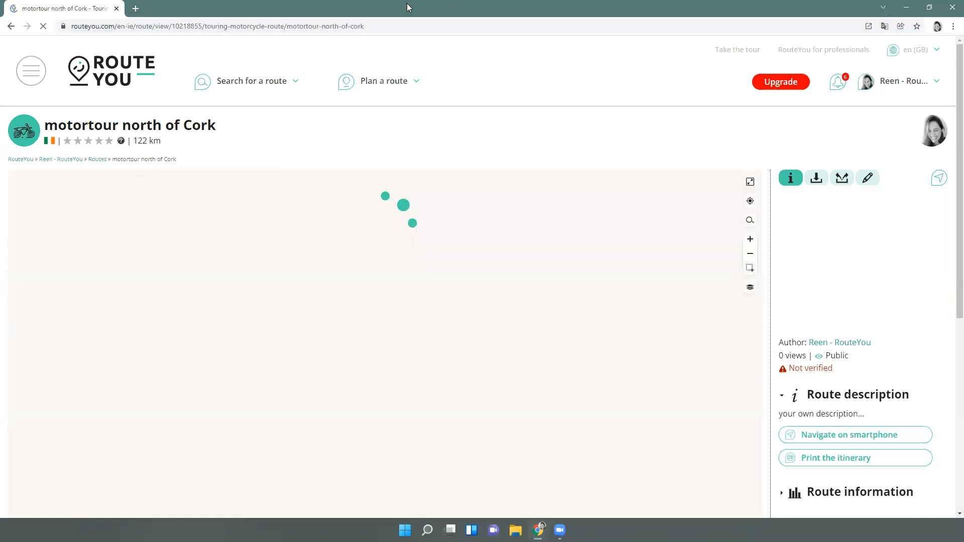
pyautogui.scroll(-2, 894, 469)
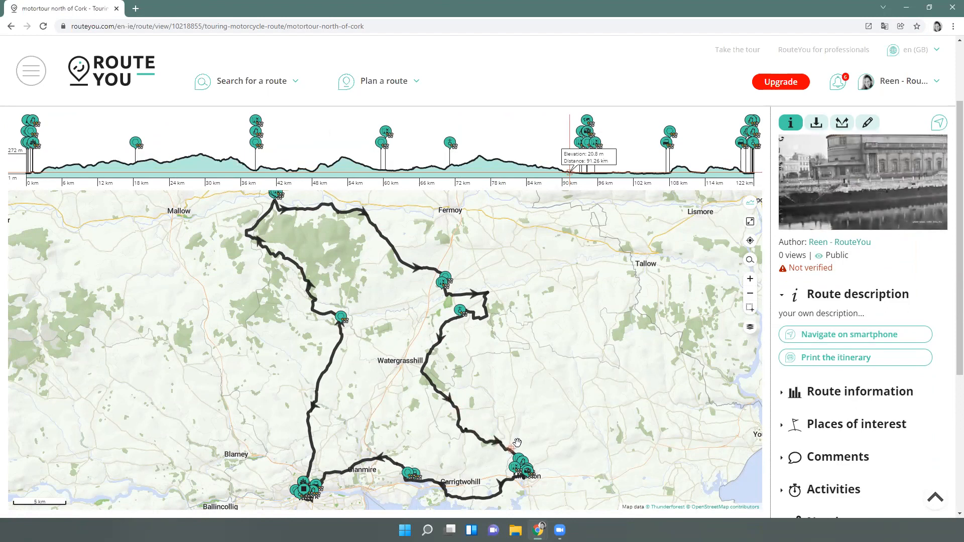
pyautogui.click(869, 124)
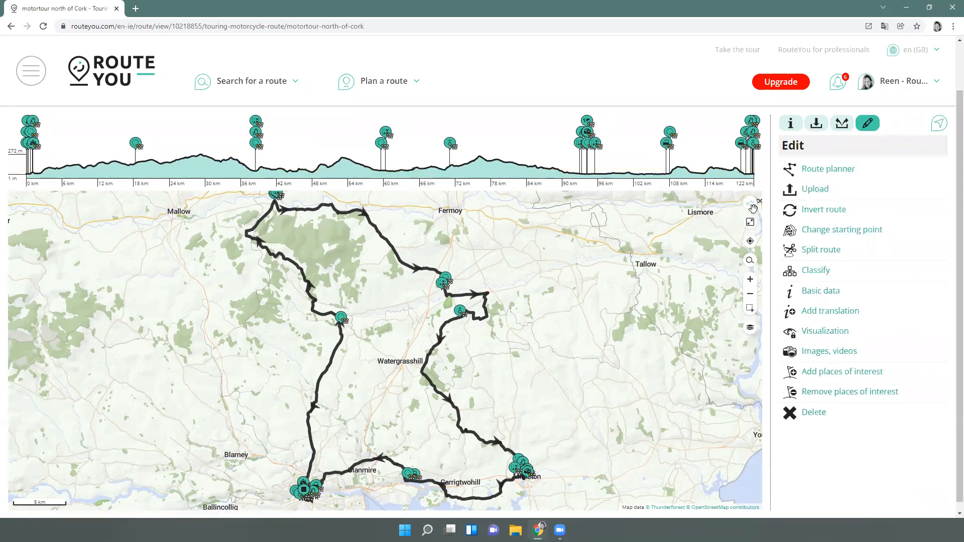
# Hide the elevation profile and remove all places of interest from the route
pyautogui.click(754, 221)
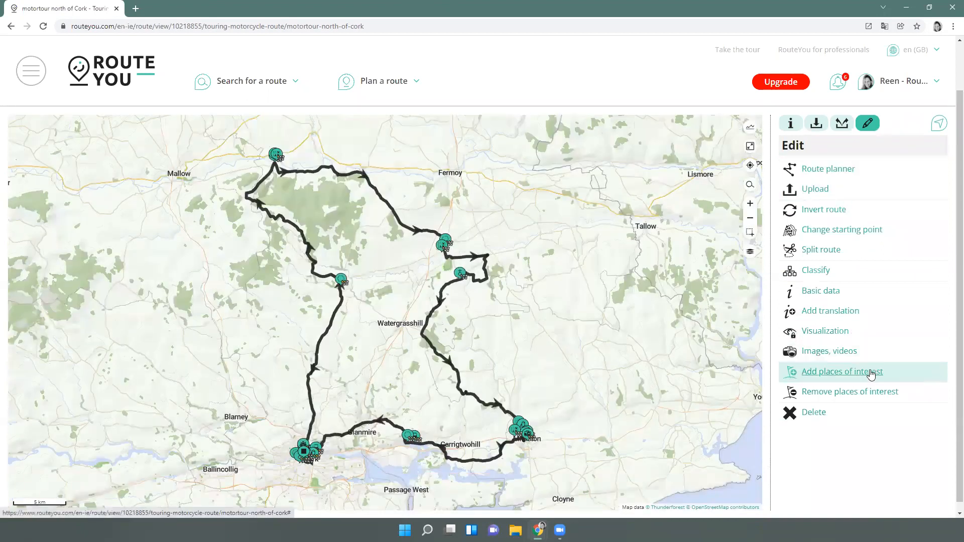
pyautogui.click(844, 391)
pyautogui.click(441, 284)
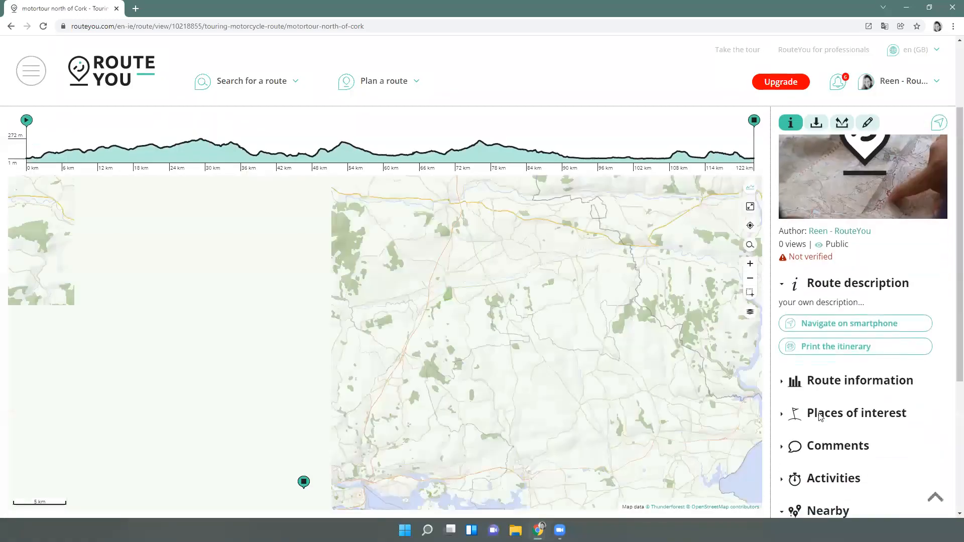
pyautogui.scroll(-2, 820, 417)
pyautogui.scroll(-2, 895, 253)
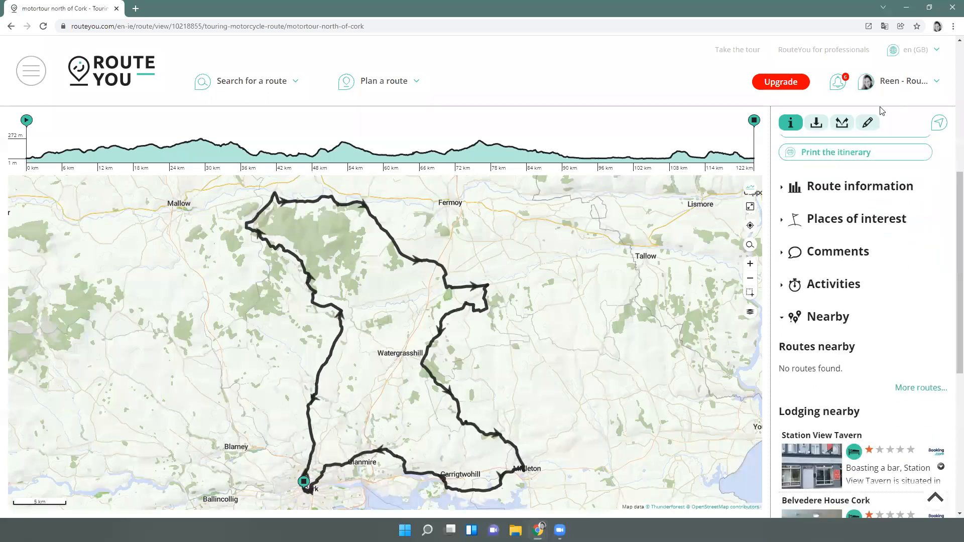
# Review the Add places of interest options (30 places within 300 m), closing without adding any
pyautogui.click(868, 123)
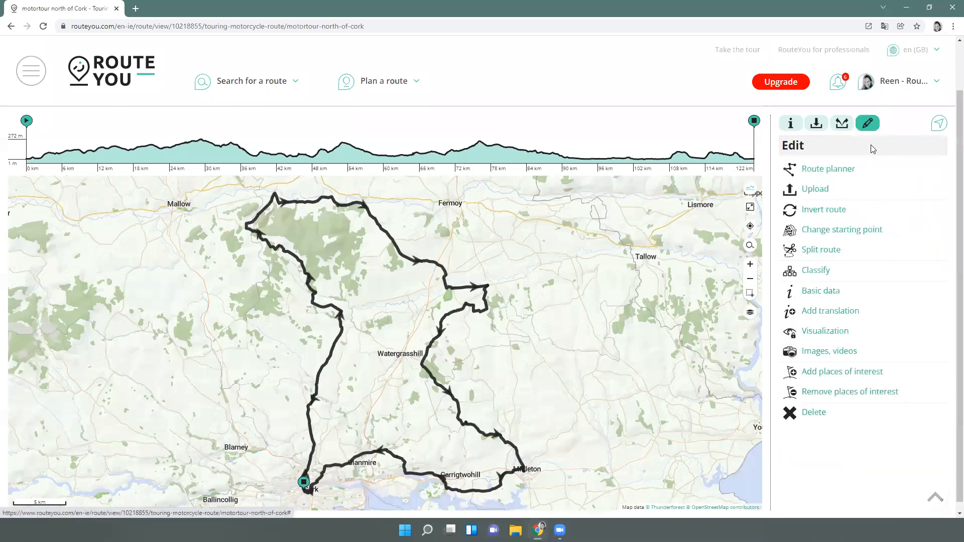
pyautogui.click(849, 374)
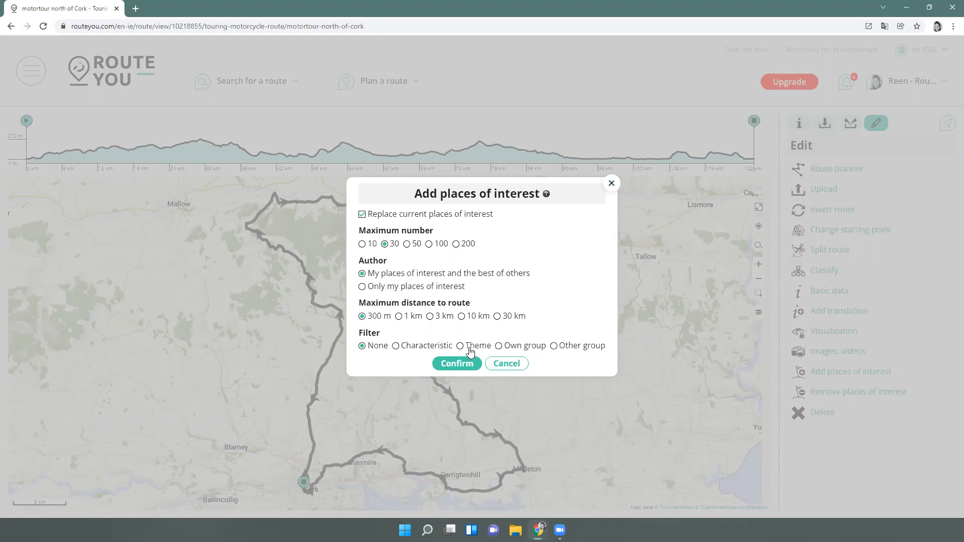
pyautogui.click(611, 184)
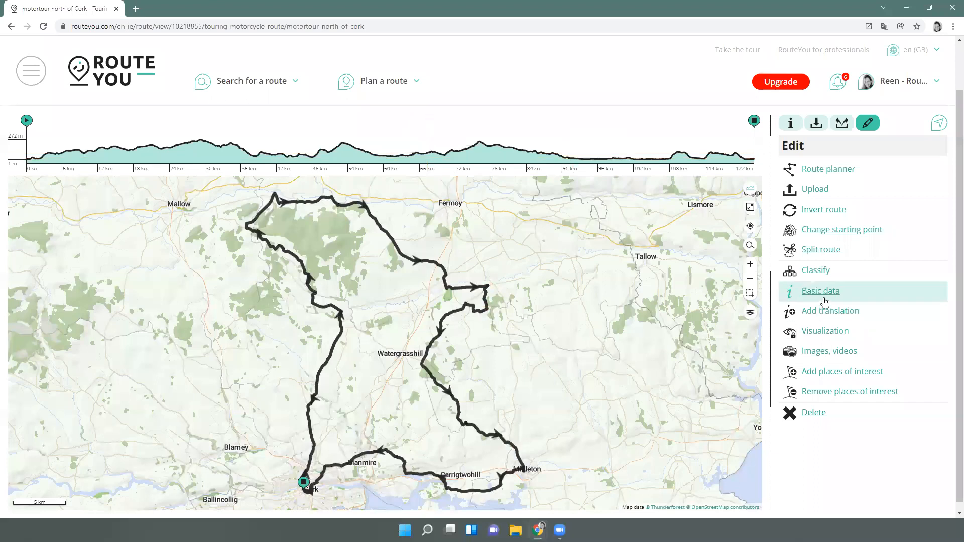
# Return to the route's information view and check its current Public visibility
pyautogui.click(791, 124)
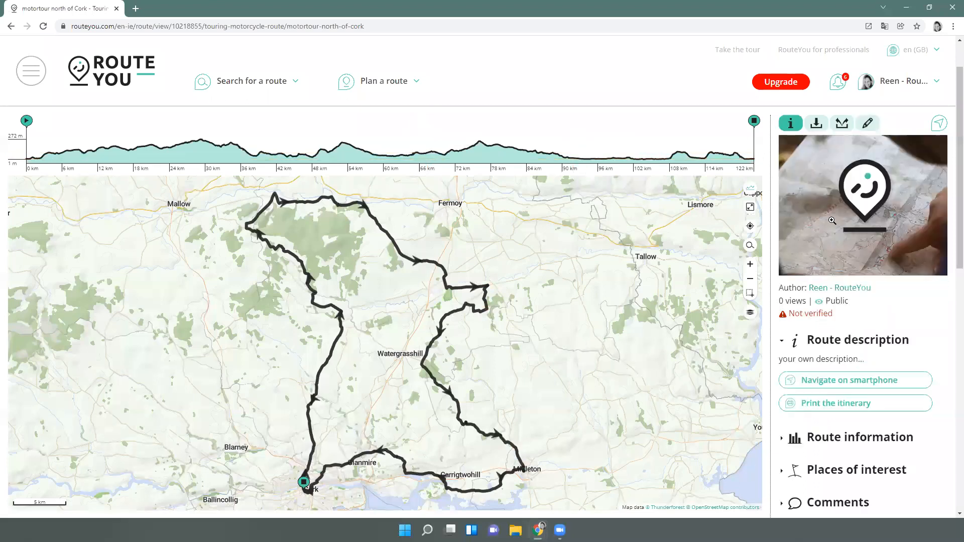
pyautogui.moveTo(855, 303); pyautogui.dragTo(825, 301)
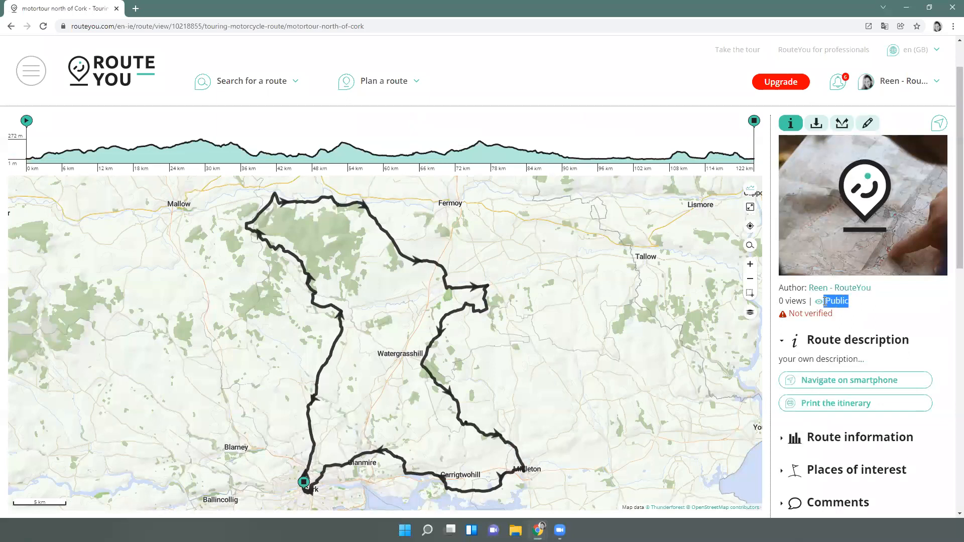
pyautogui.click(877, 310)
# Set the route's visibility to Private in Basic data, save it, and confirm the new status
pyautogui.click(867, 129)
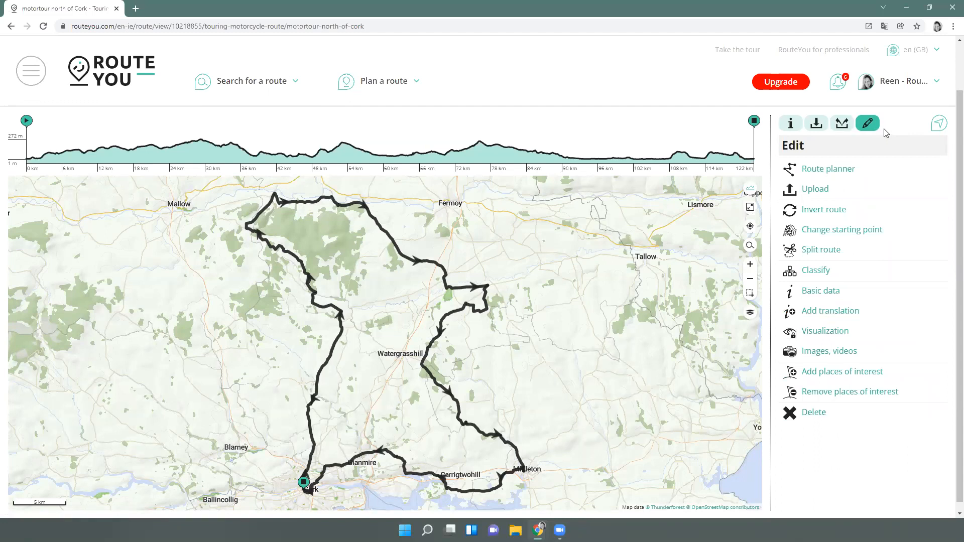
pyautogui.click(829, 295)
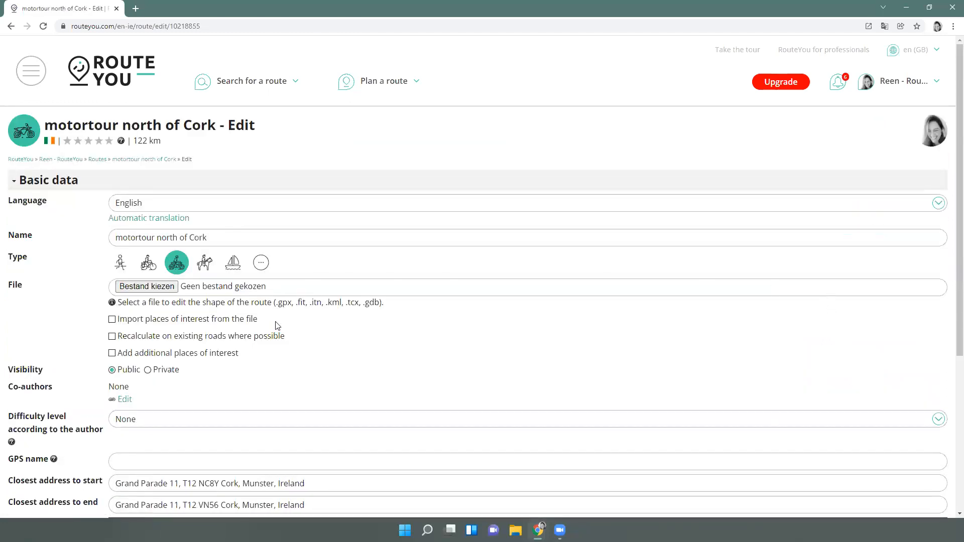
pyautogui.click(147, 370)
pyautogui.scroll(-5, 155, 382)
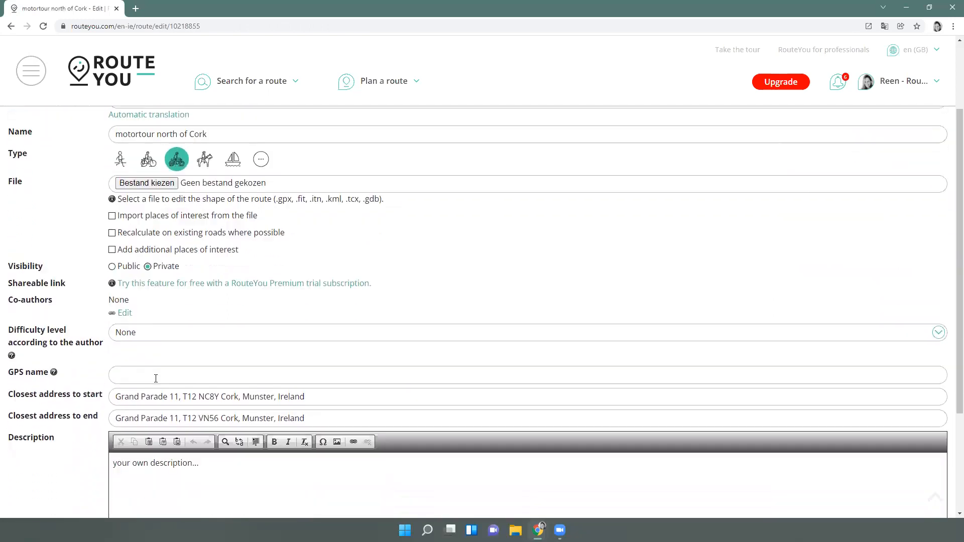
pyautogui.click(140, 498)
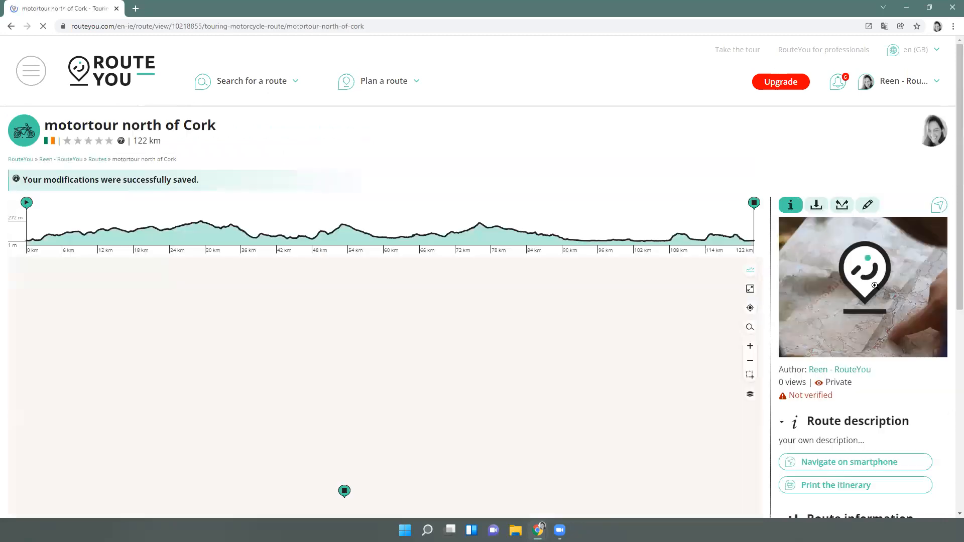
pyautogui.moveTo(860, 384); pyautogui.dragTo(812, 383)
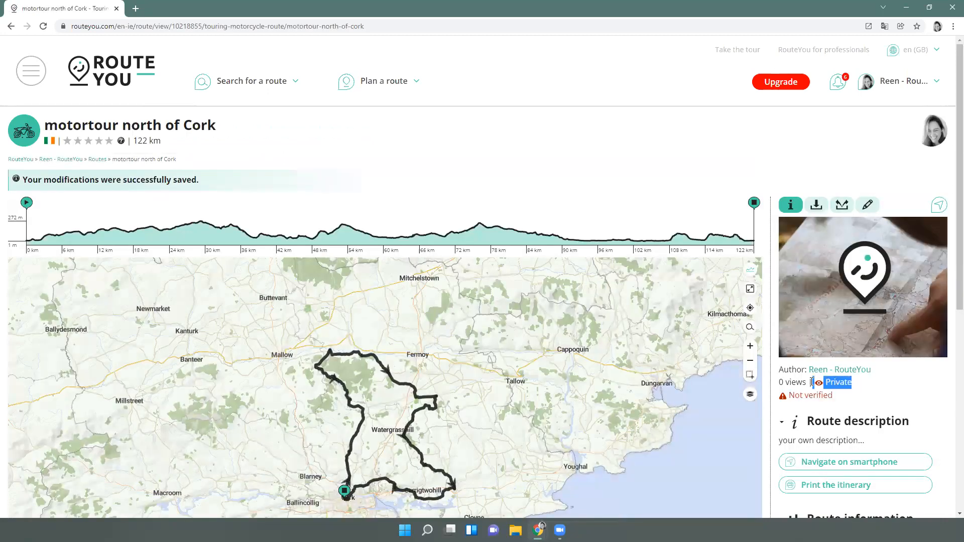
pyautogui.click(822, 387)
pyautogui.scroll(-1, 879, 405)
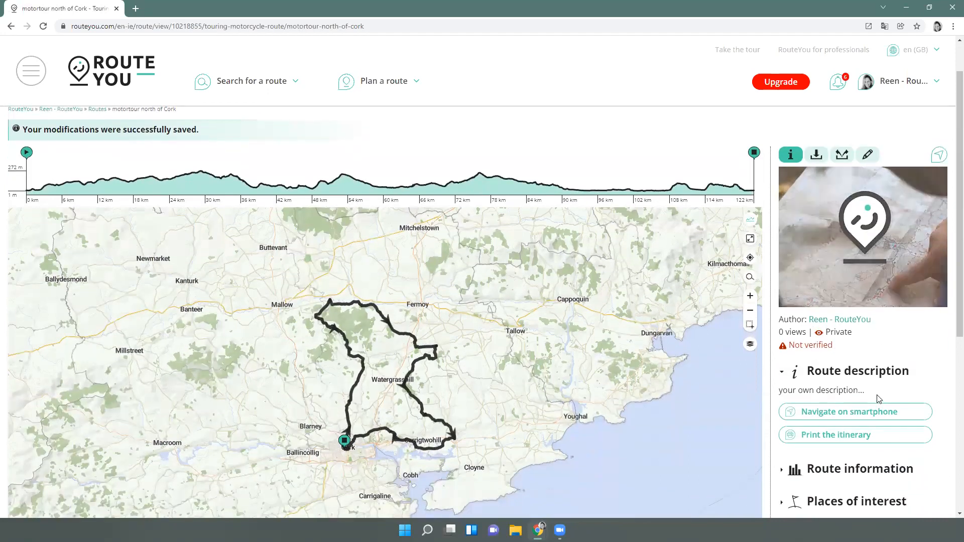
pyautogui.scroll(-1, 881, 401)
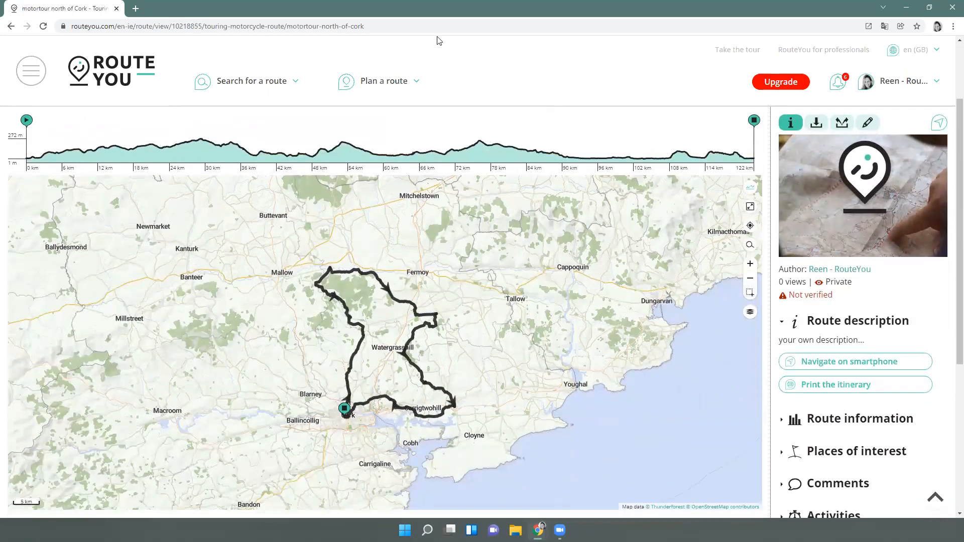
# Start a new route in the planner and switch it to a round trip
pyautogui.click(386, 84)
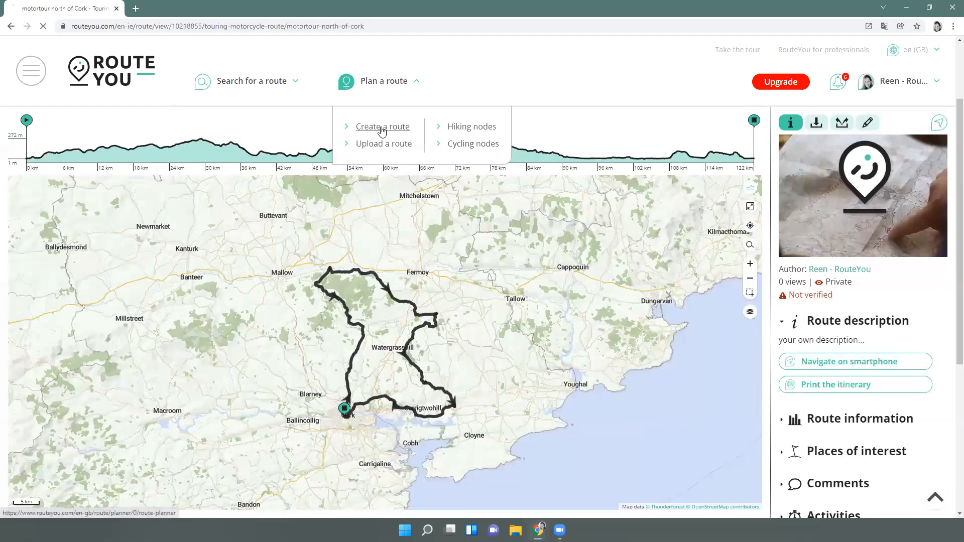
pyautogui.click(373, 126)
pyautogui.click(871, 238)
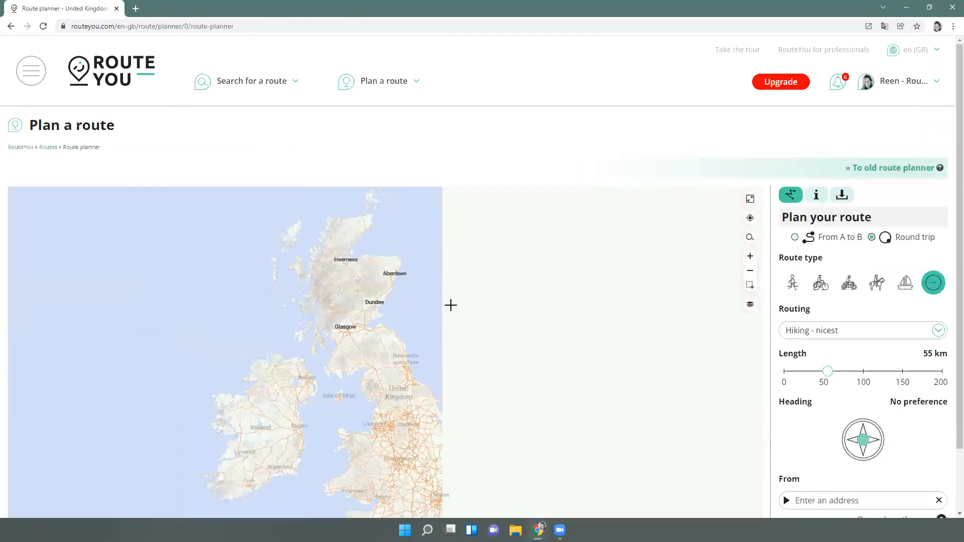
pyautogui.scroll(-1, 888, 442)
pyautogui.scroll(-8, 888, 442)
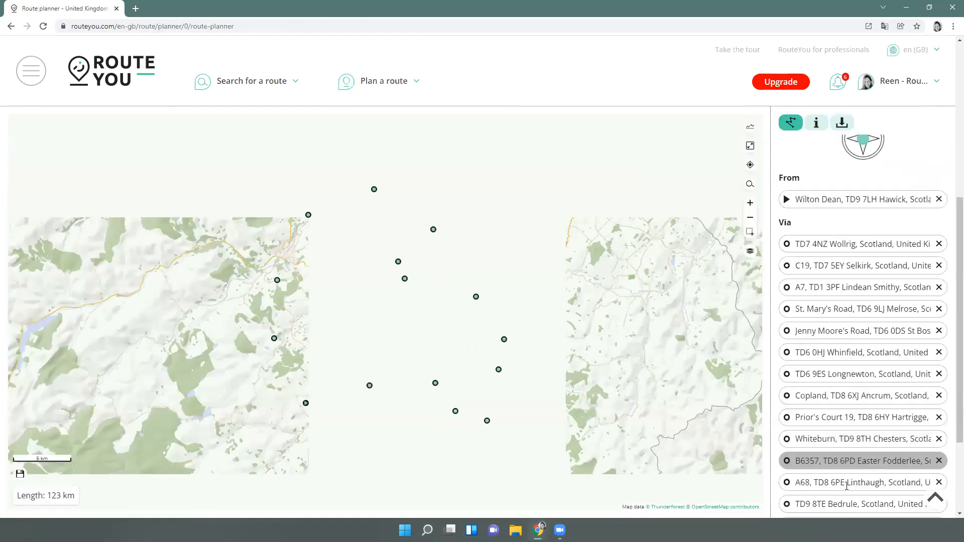
# Open the save form, cancel it without saving, and head to the route search page
pyautogui.click(872, 481)
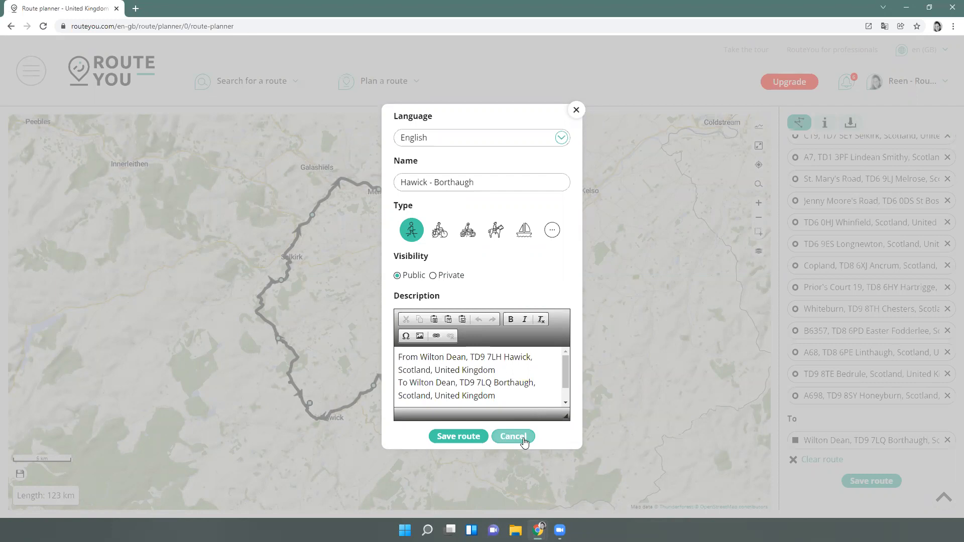
pyautogui.click(523, 437)
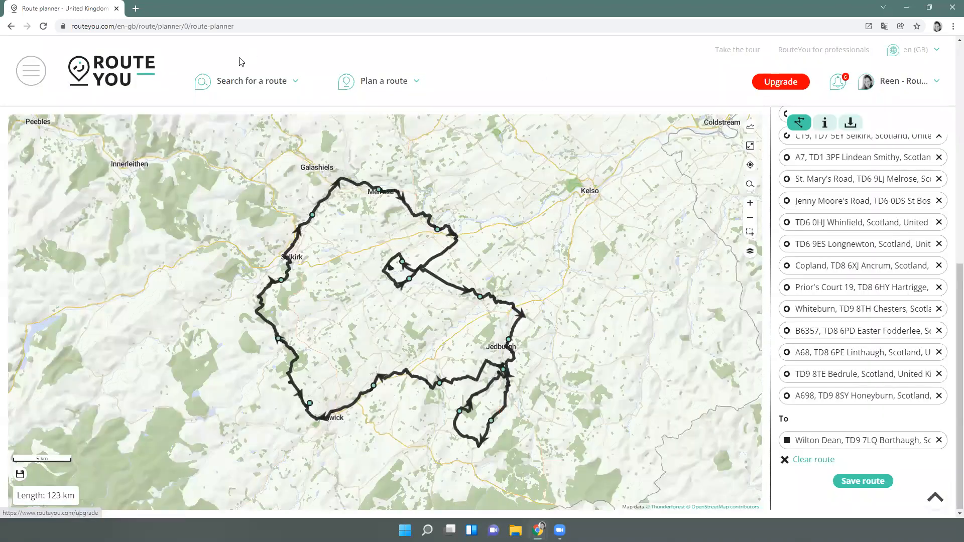
pyautogui.moveTo(241, 82)
pyautogui.click(232, 130)
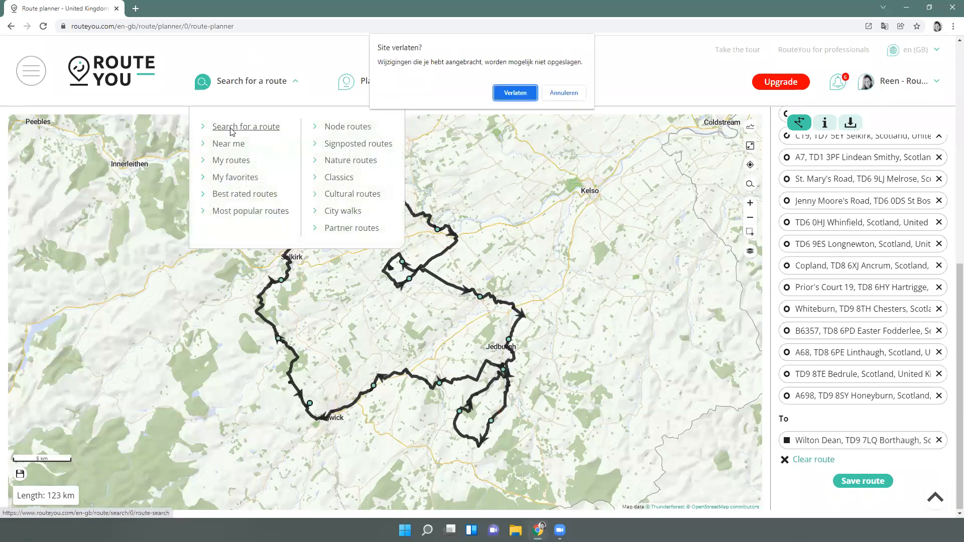
# Leave the planner page and clear the Author filter from the route search
pyautogui.click(508, 95)
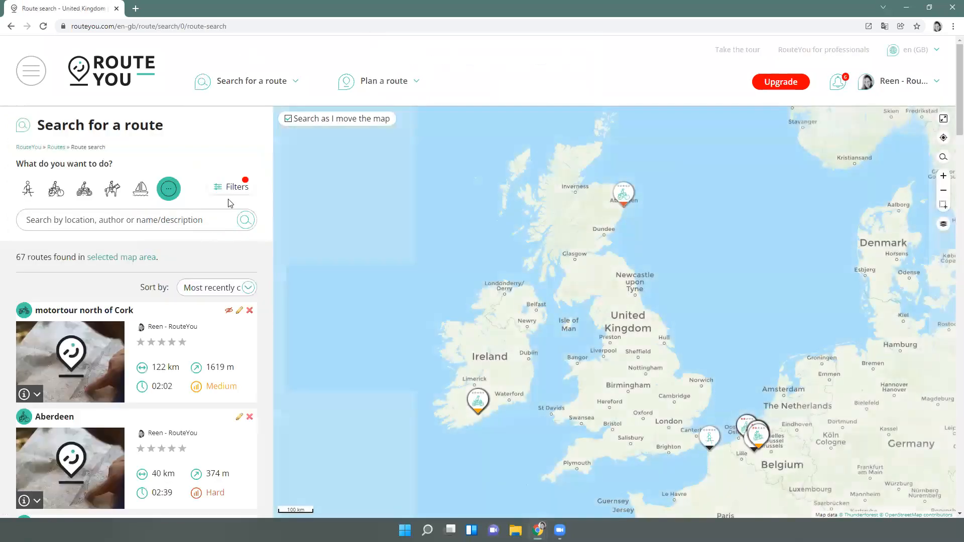
pyautogui.click(245, 189)
pyautogui.click(180, 143)
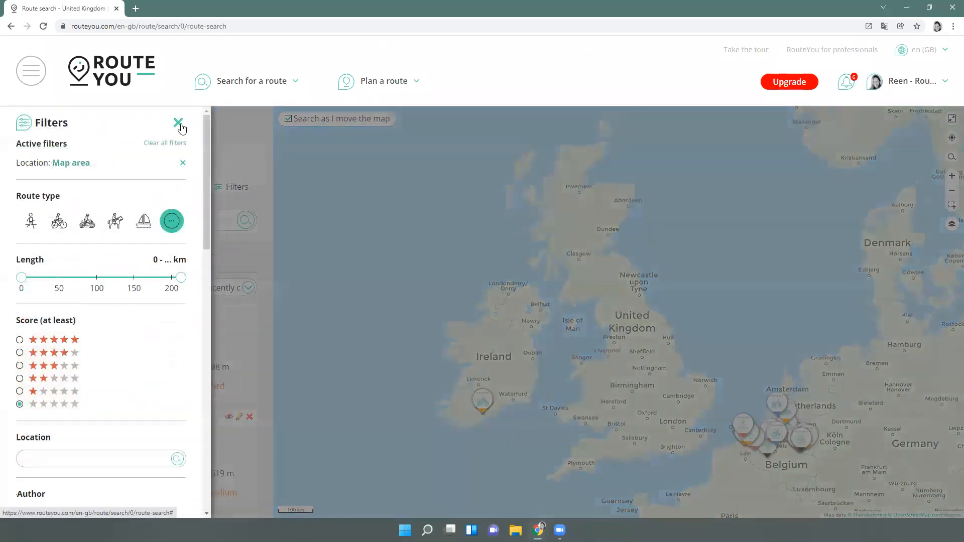
pyautogui.click(179, 125)
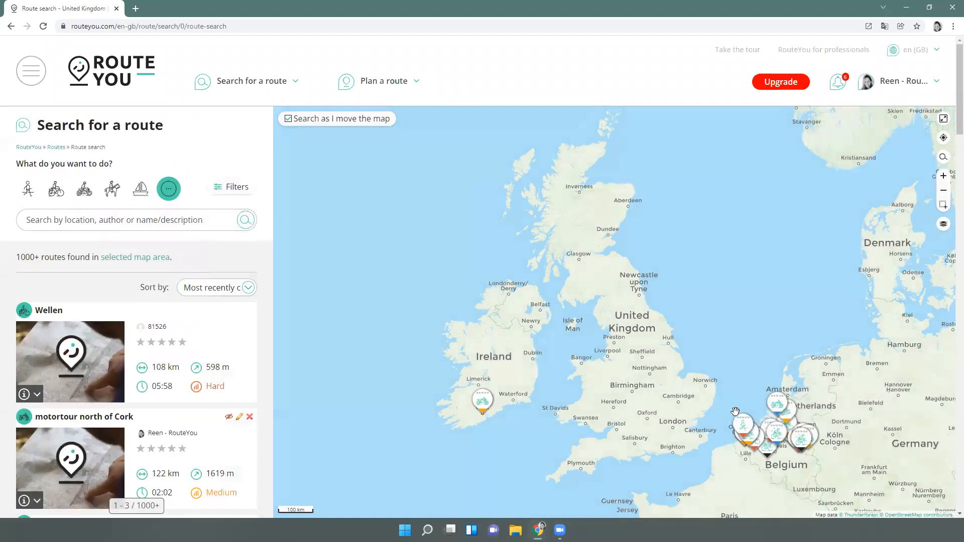
# Pan the map toward the Netherlands and limit results to race cycle routes
pyautogui.moveTo(675, 360); pyautogui.dragTo(622, 334)
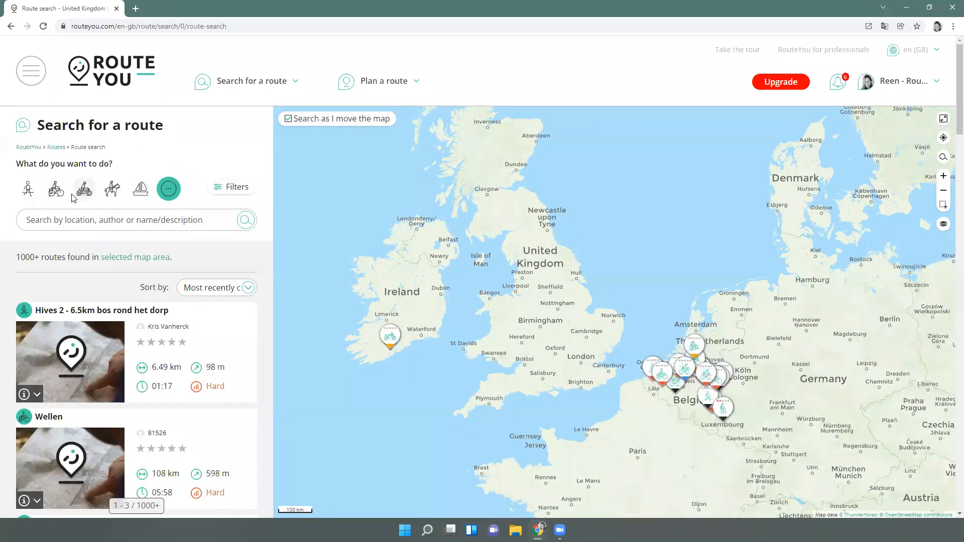
pyautogui.click(57, 190)
pyautogui.click(91, 271)
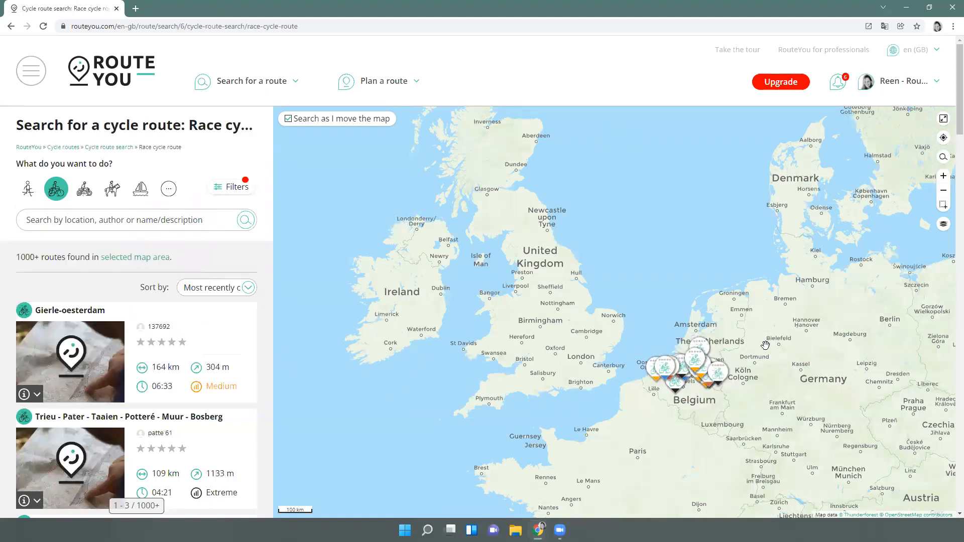
pyautogui.scroll(2, 748, 334)
pyautogui.scroll(2, 586, 324)
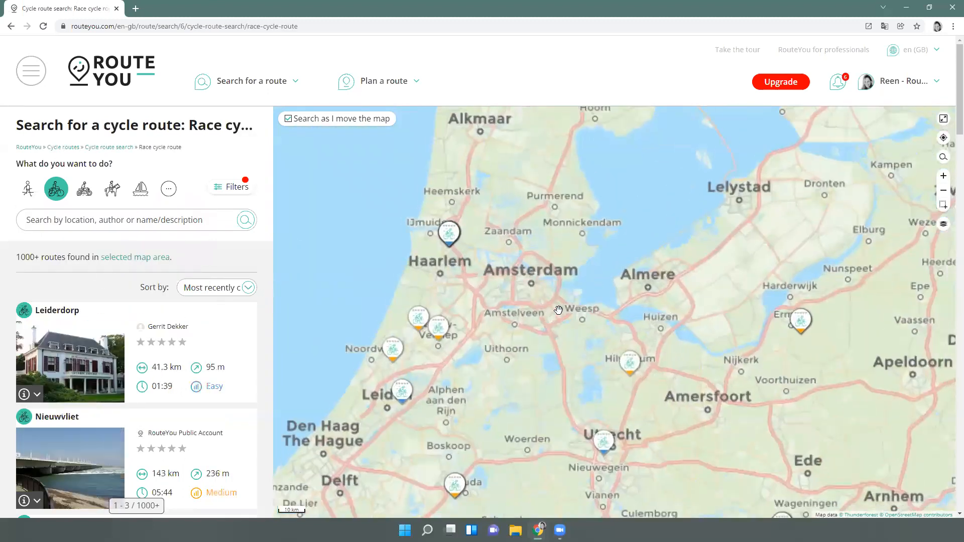
# Filter for at least 4 stars and English, then open the 6 challenging climbs route
pyautogui.click(231, 187)
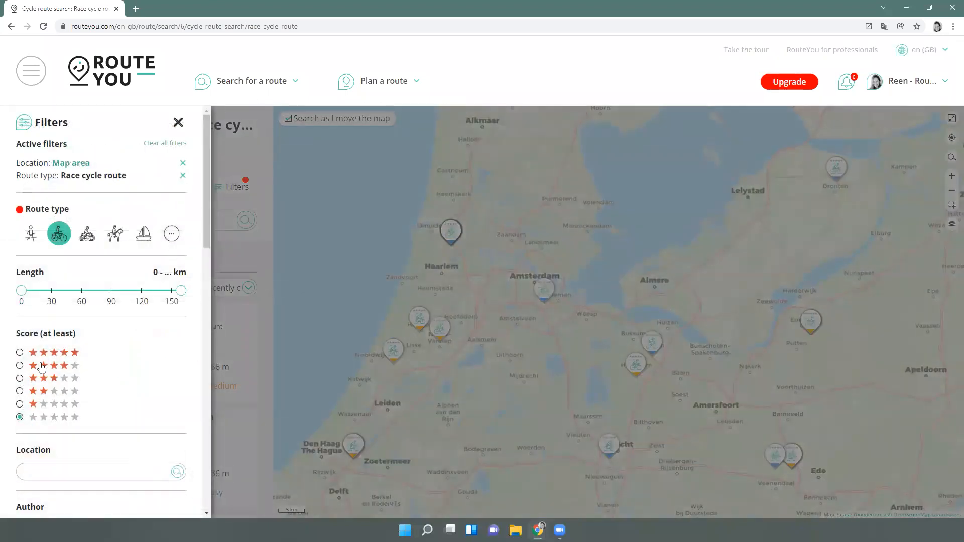
pyautogui.click(19, 365)
pyautogui.click(263, 301)
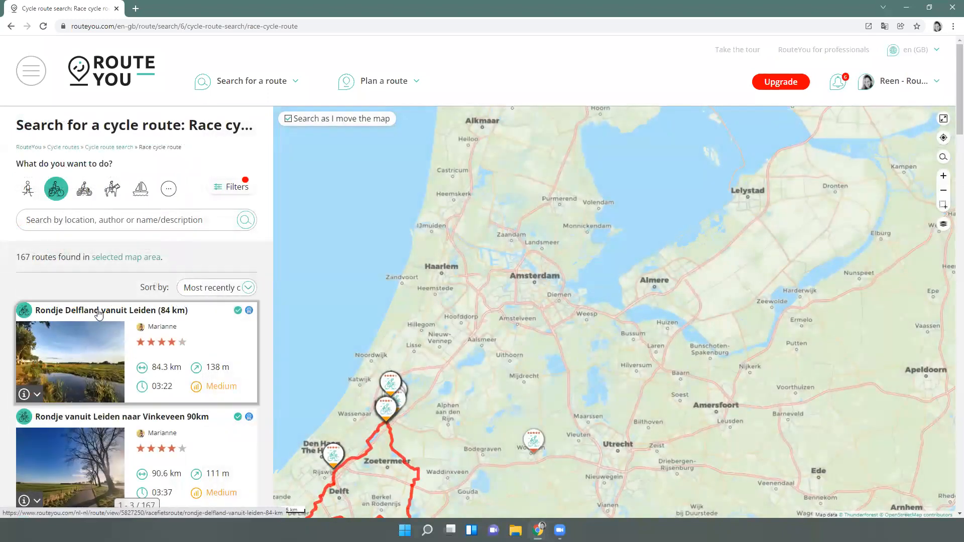
pyautogui.click(224, 190)
pyautogui.scroll(-13, 121, 398)
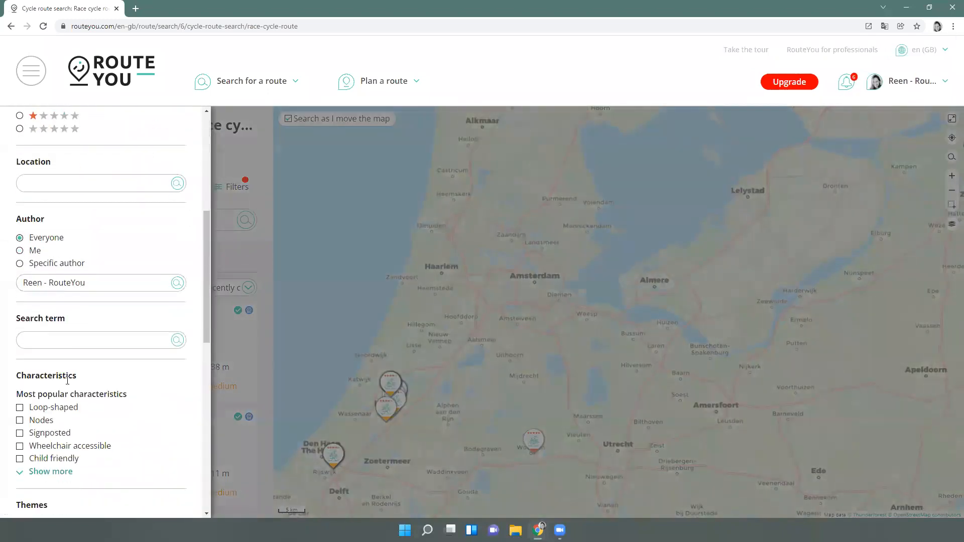
pyautogui.click(63, 363)
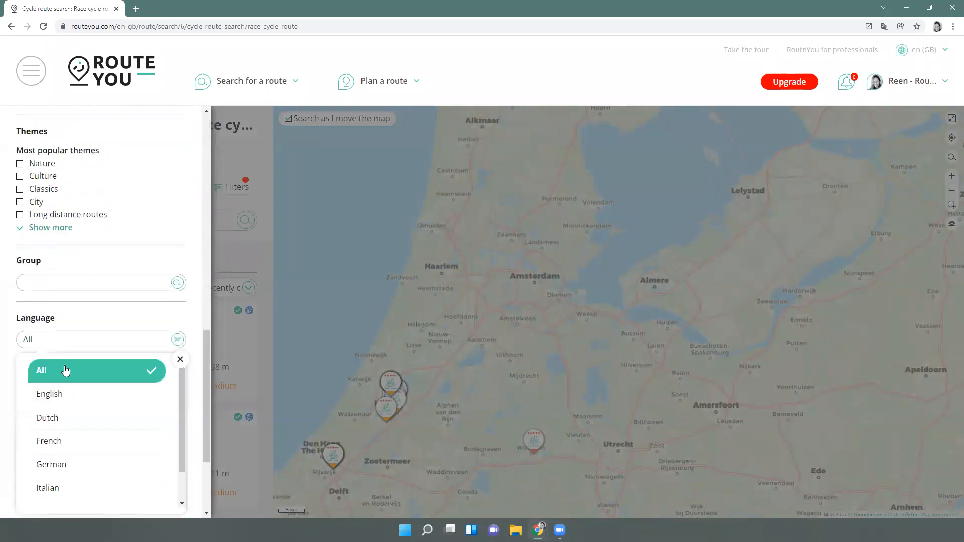
pyautogui.click(62, 396)
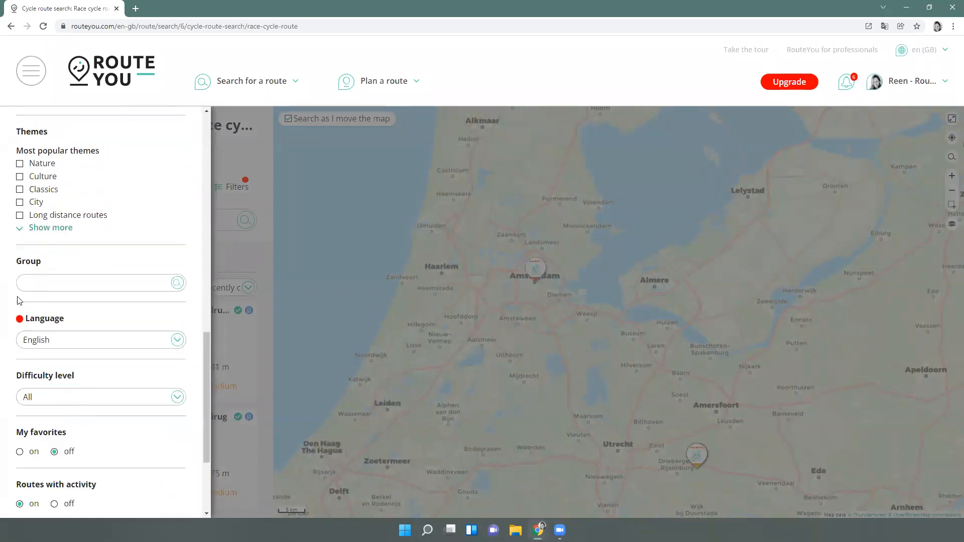
pyautogui.click(232, 164)
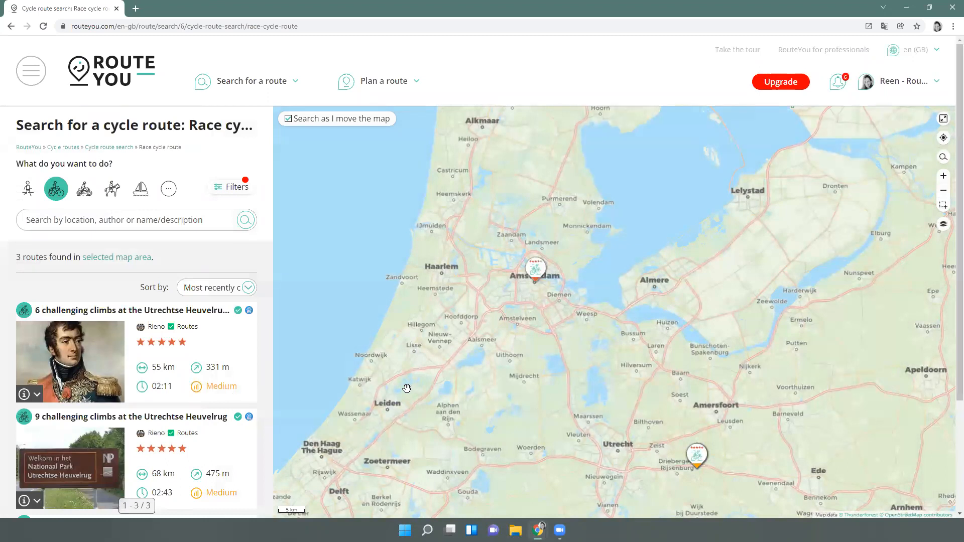
pyautogui.click(160, 316)
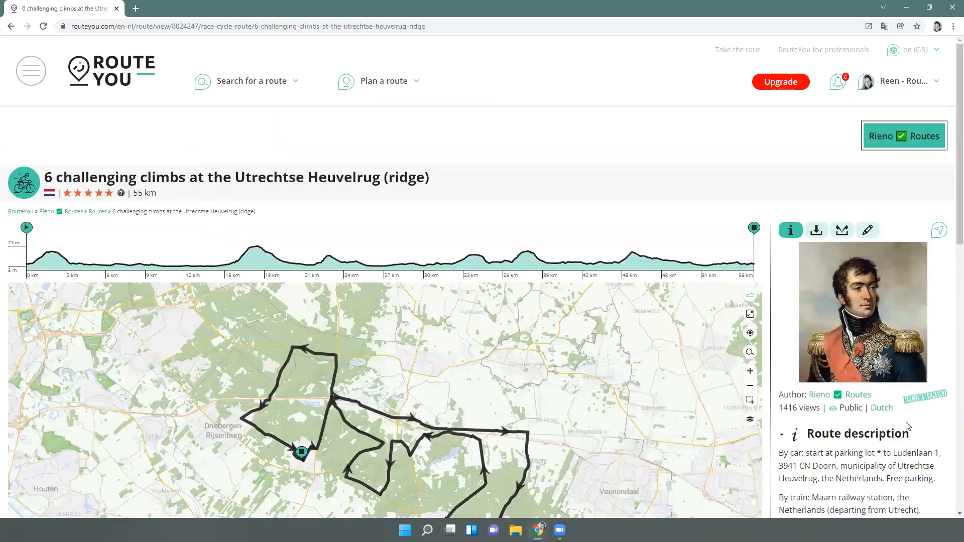
pyautogui.scroll(-2, 911, 422)
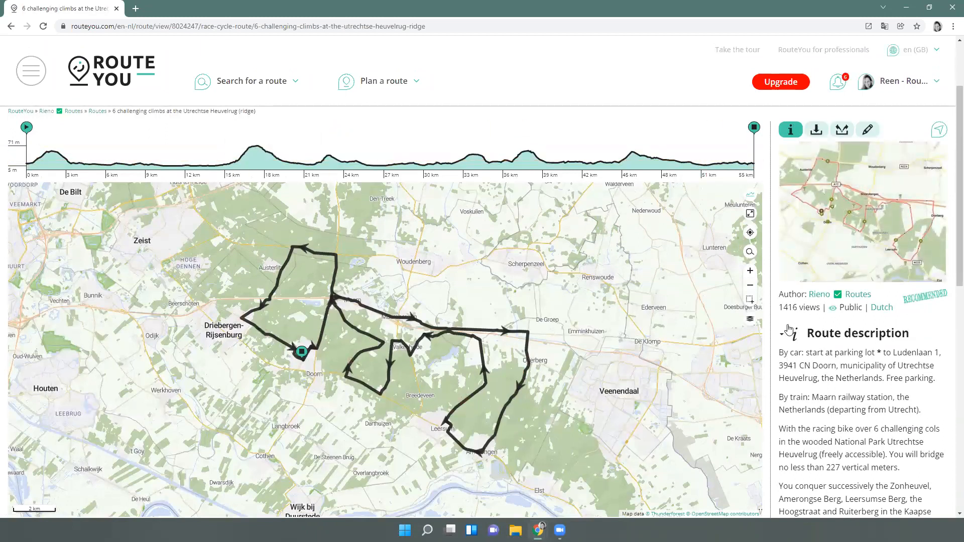
pyautogui.click(869, 134)
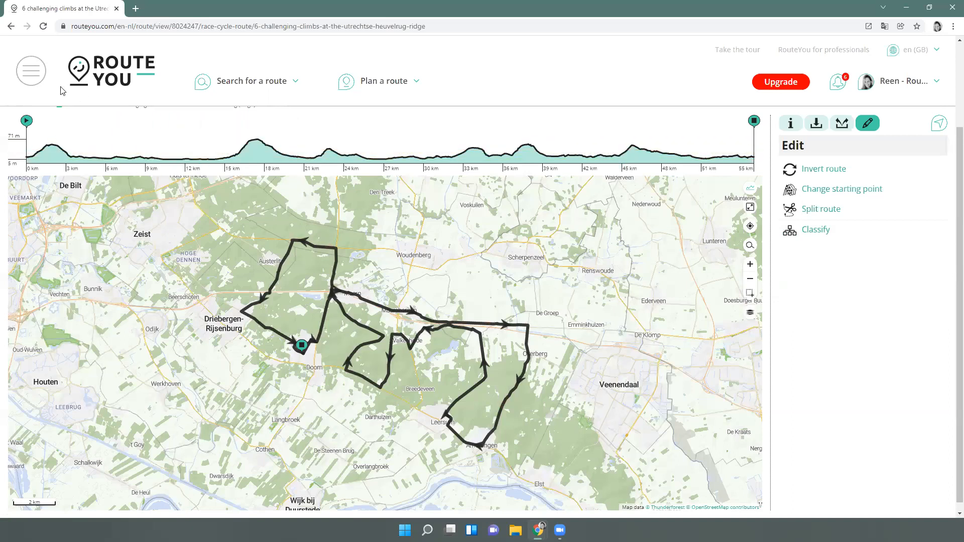
pyautogui.click(11, 26)
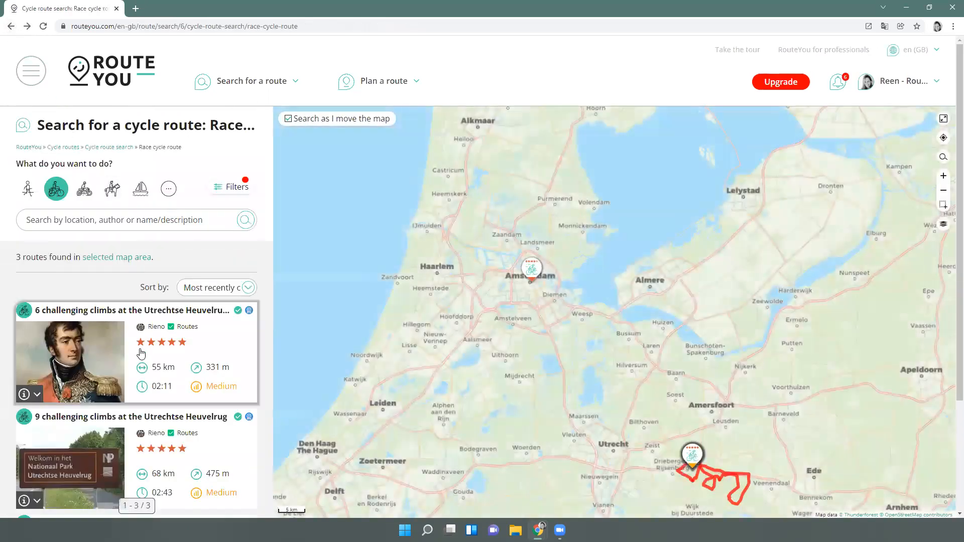
# Open the 9 challenging climbs route page, read its description, and show its edit options
pyautogui.click(135, 416)
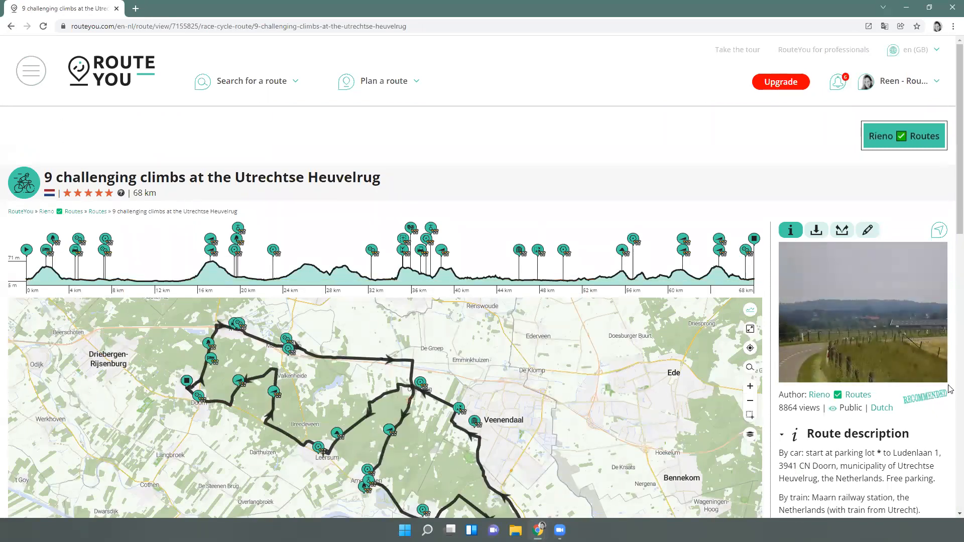
pyautogui.scroll(-2, 866, 431)
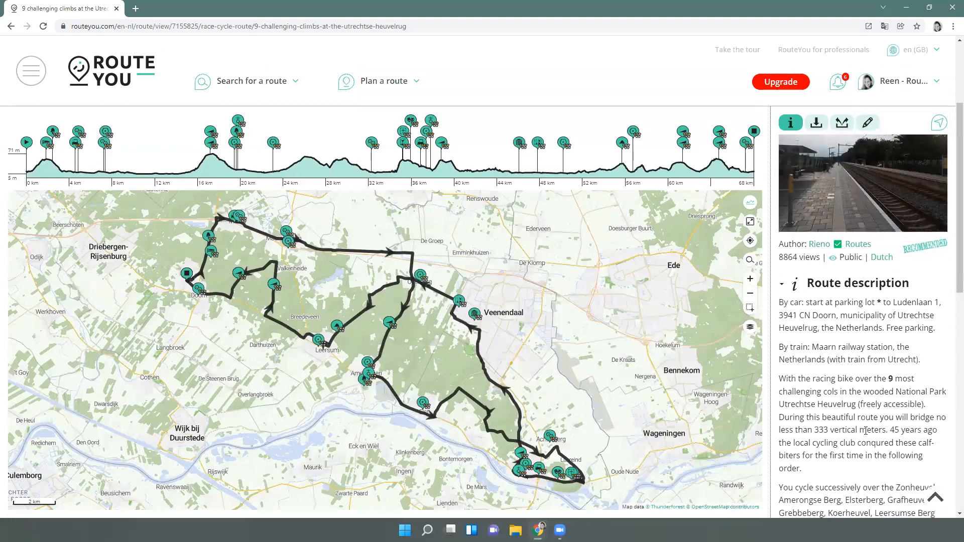
pyautogui.scroll(-3, 866, 431)
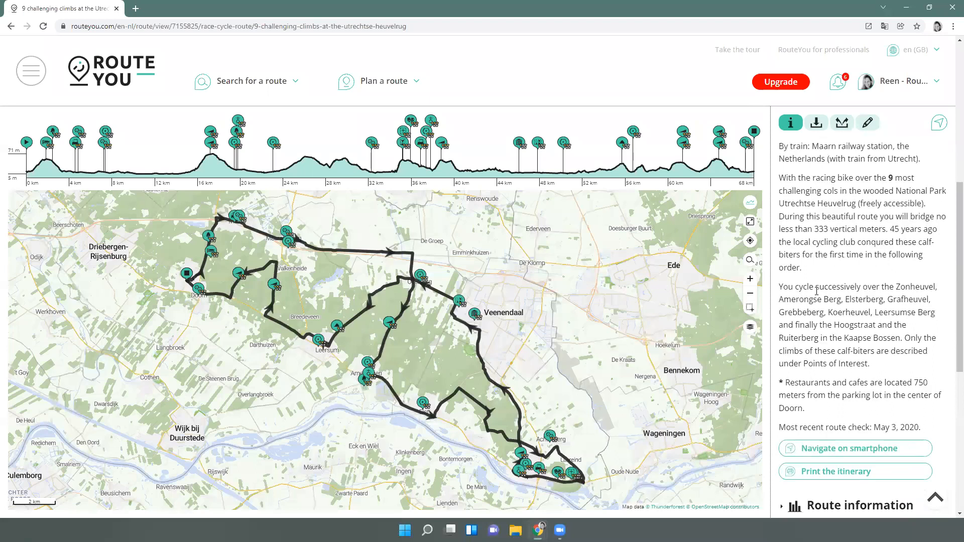
pyautogui.scroll(2, 817, 292)
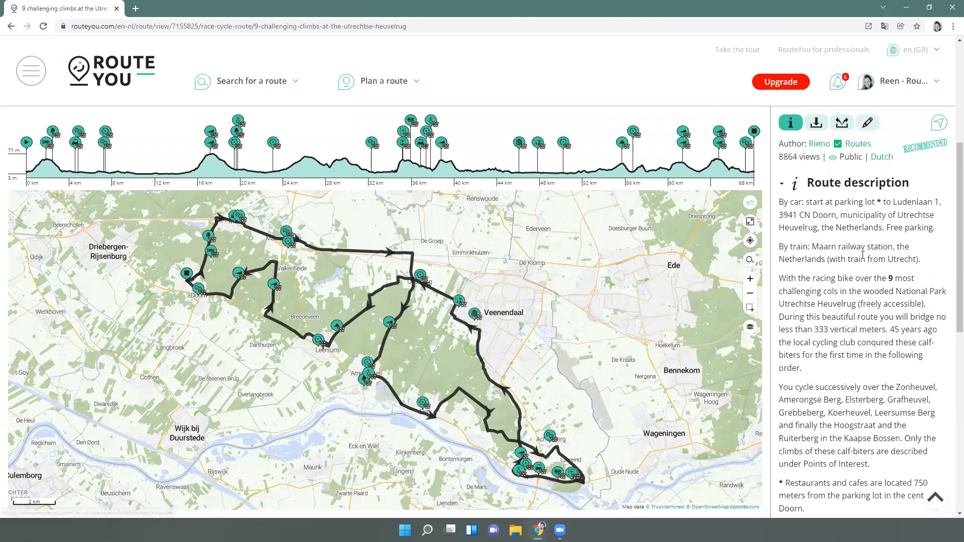
pyautogui.click(869, 124)
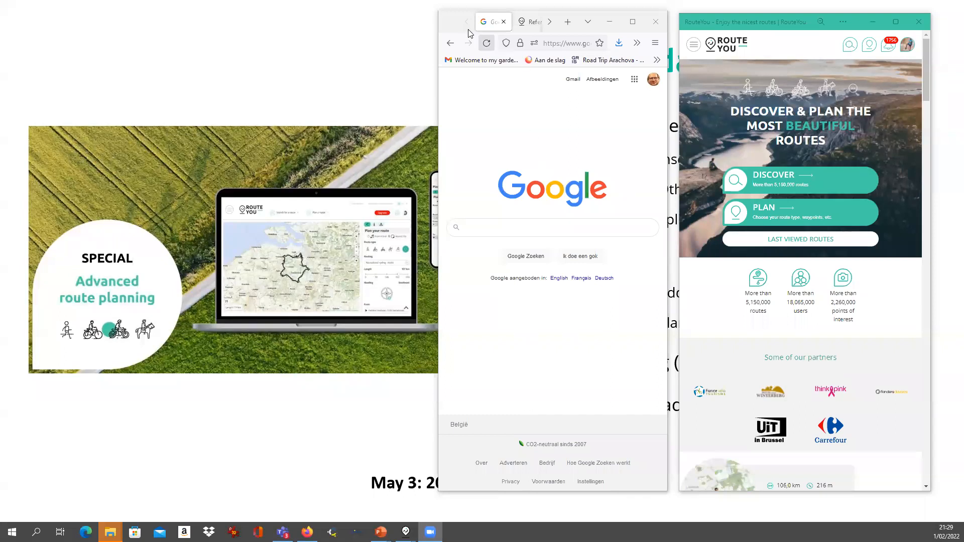
# Advance the presentation to the Stay in touch slide, then open and close RouteYou's menu
pyautogui.click(374, 186)
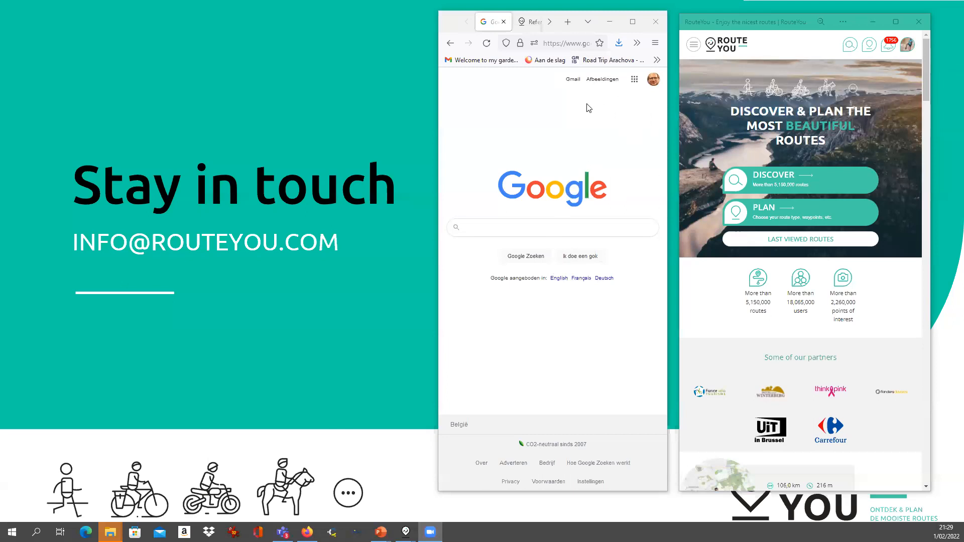
pyautogui.click(694, 46)
pyautogui.click(693, 47)
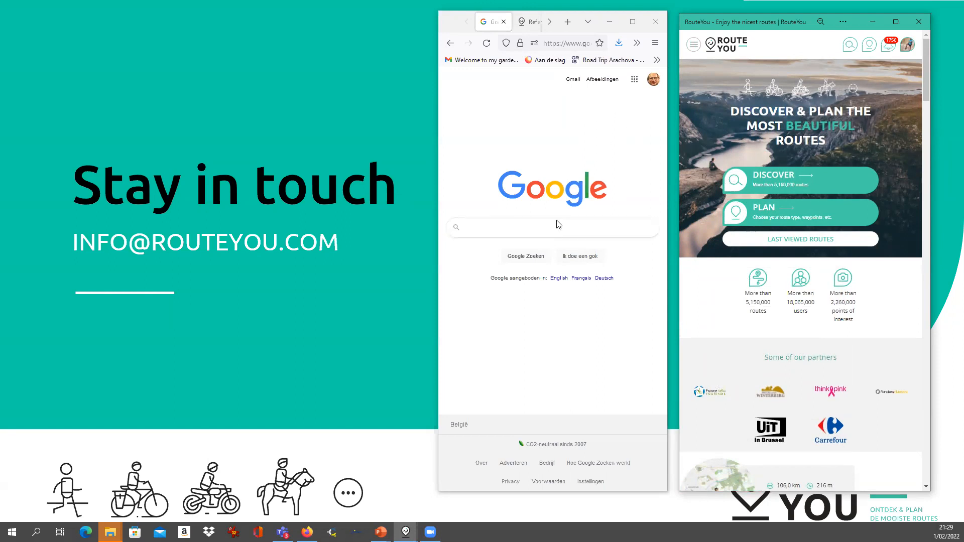
# Search Google for 'routeyou' and open the RouteYou website from the results
pyautogui.click(531, 232)
pyautogui.write('routeyou')
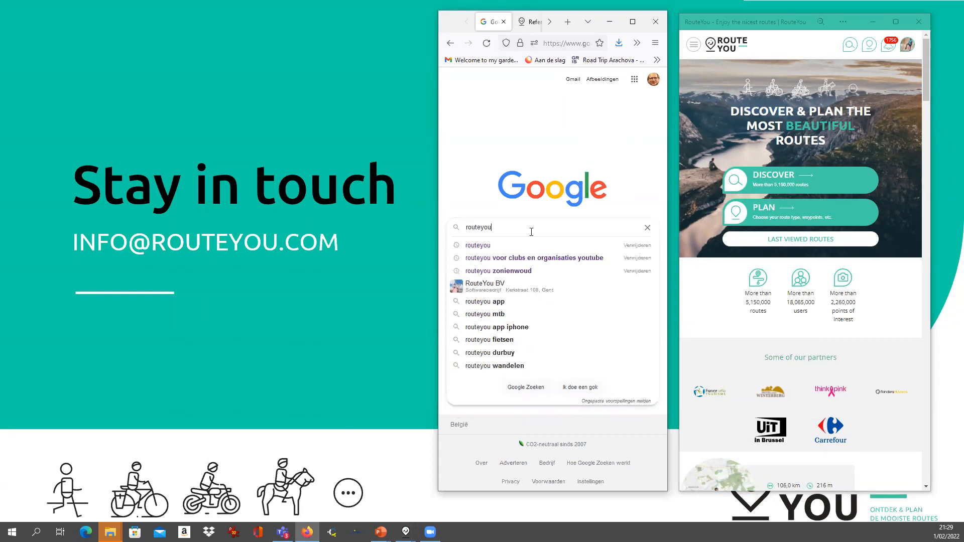
pyautogui.press('Return')
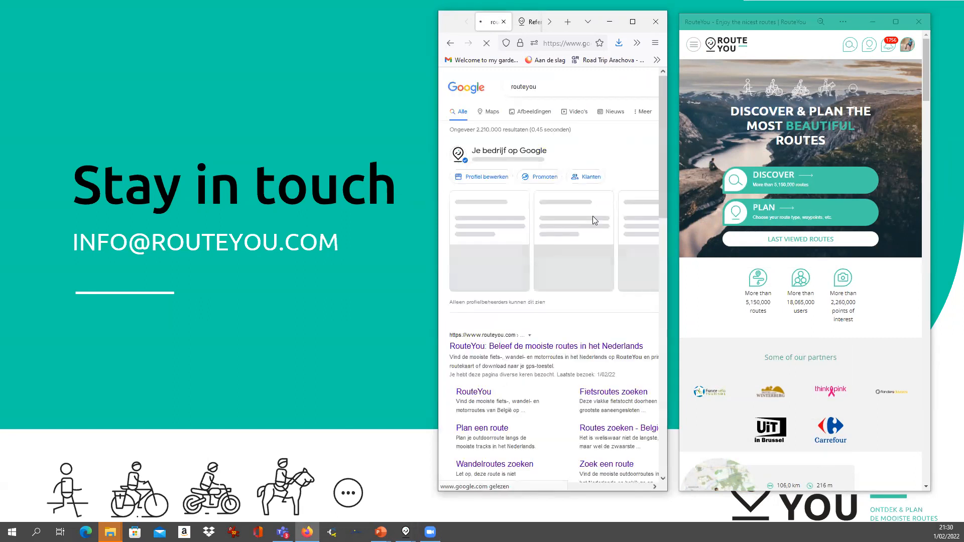
pyautogui.scroll(-2, 593, 216)
pyautogui.click(485, 312)
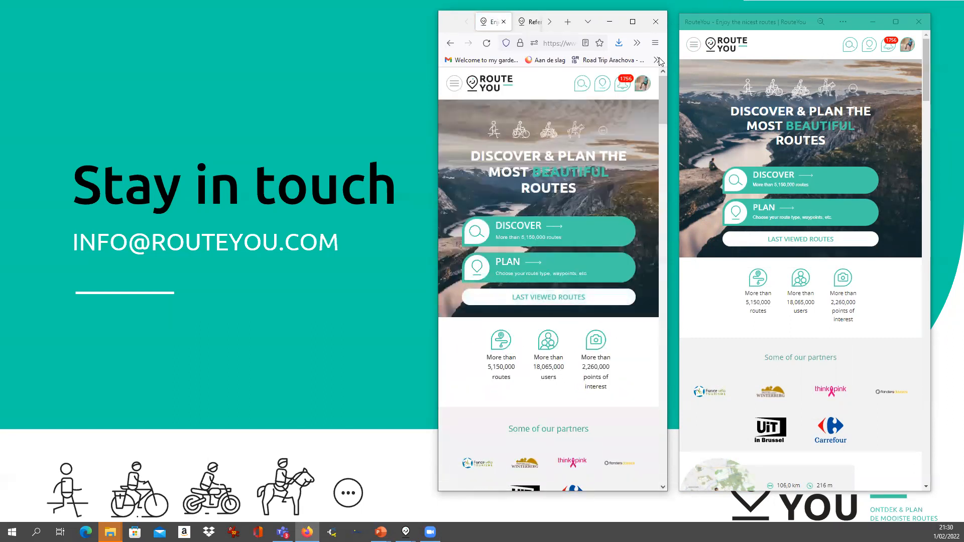
pyautogui.click(643, 86)
pyautogui.click(644, 88)
pyautogui.click(643, 87)
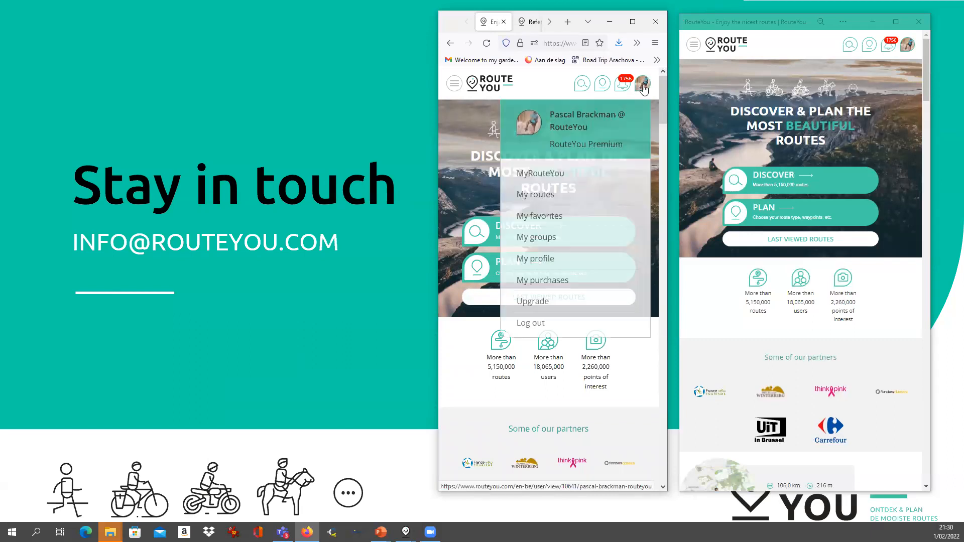
pyautogui.click(644, 87)
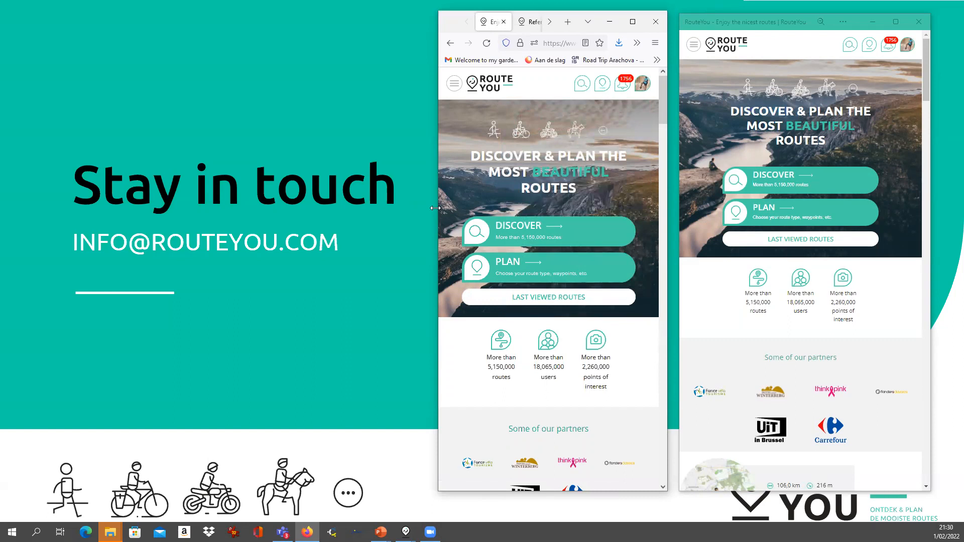
pyautogui.moveTo(435, 207); pyautogui.dragTo(74, 207)
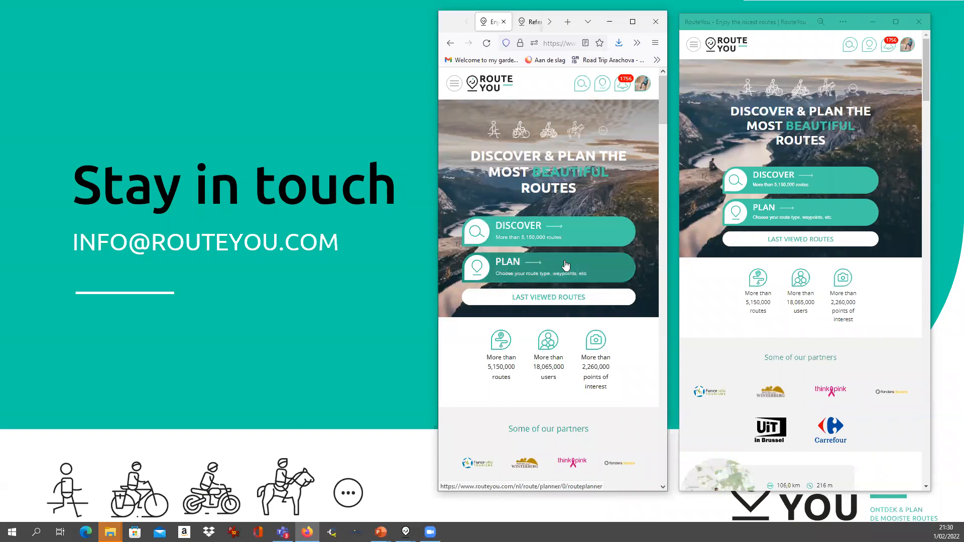
# Start a new round-trip route of the Recreational cycle route type
pyautogui.click(457, 86)
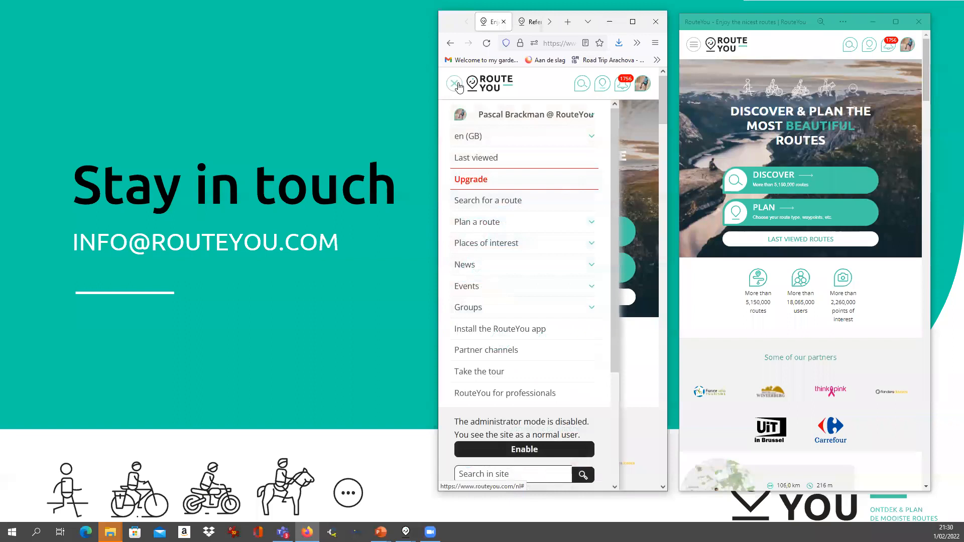
pyautogui.click(456, 85)
pyautogui.moveTo(603, 91)
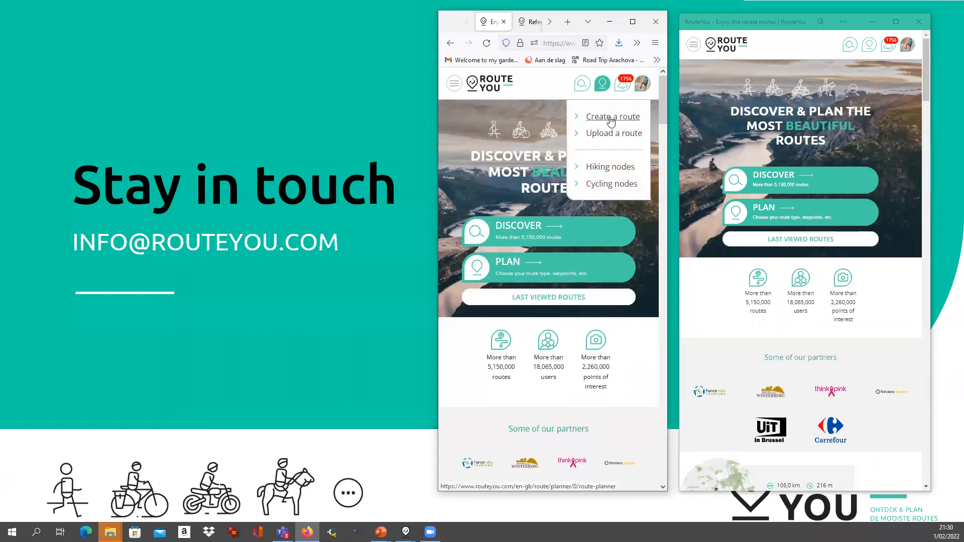
pyautogui.click(611, 119)
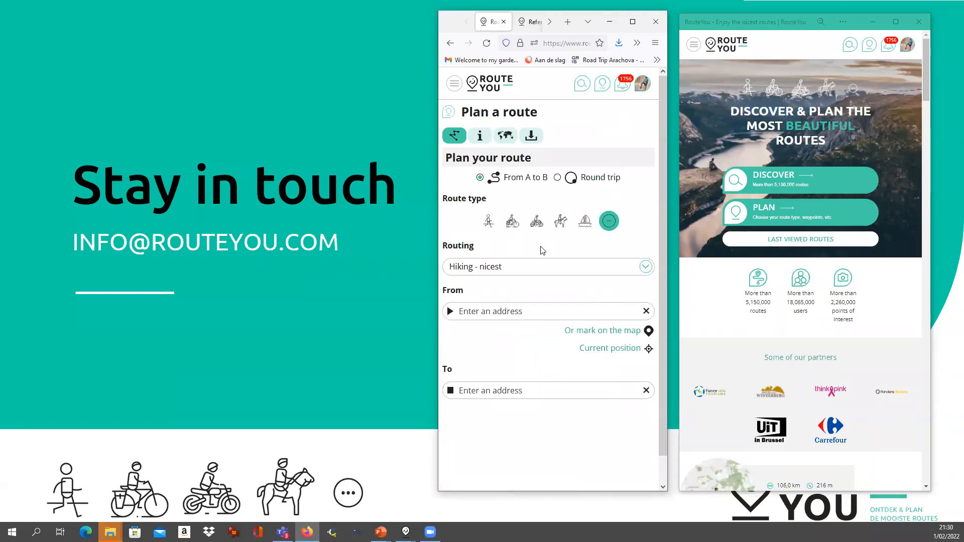
pyautogui.click(557, 178)
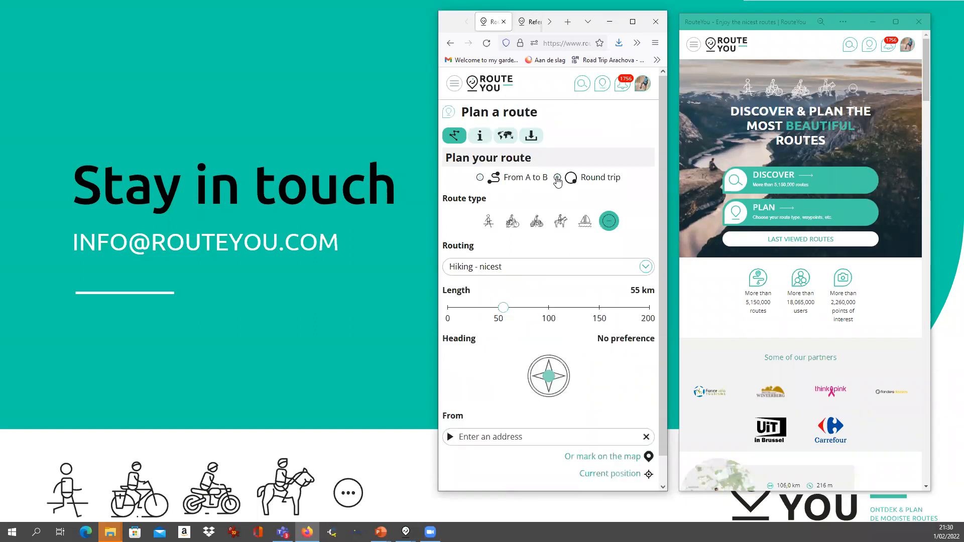
pyautogui.click(512, 223)
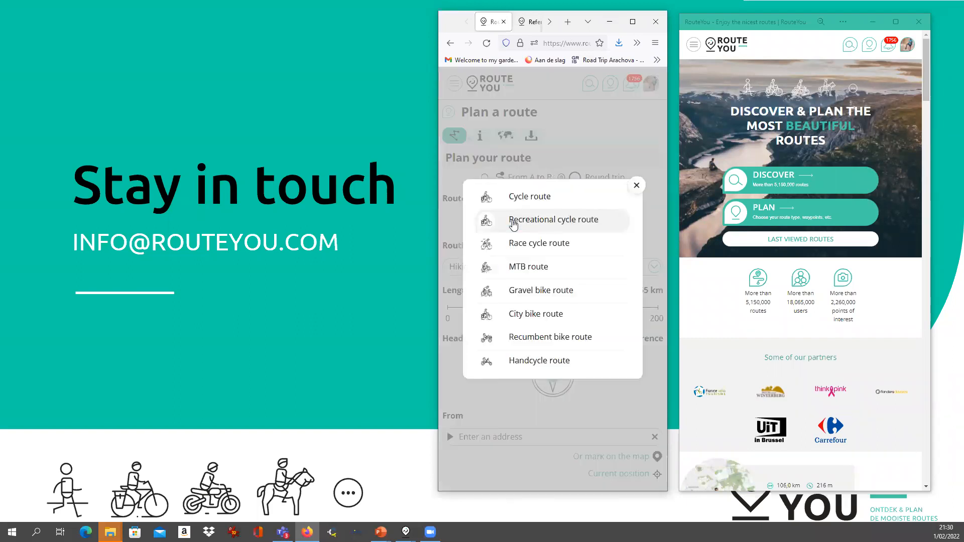
pyautogui.click(539, 222)
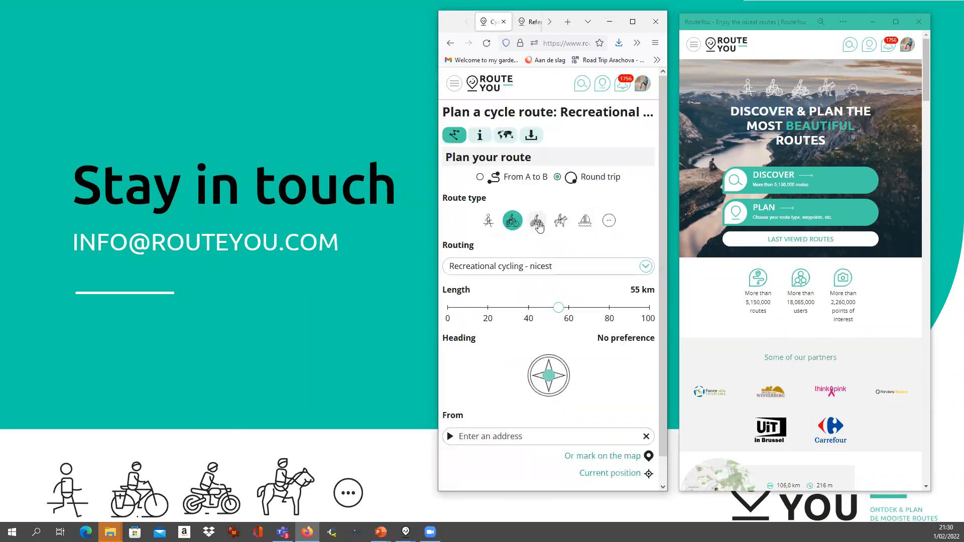
# Set the round trip length to 60 km, keep recreational cycling routing, heading southwest
pyautogui.moveTo(559, 308); pyautogui.dragTo(573, 312)
pyautogui.click(533, 272)
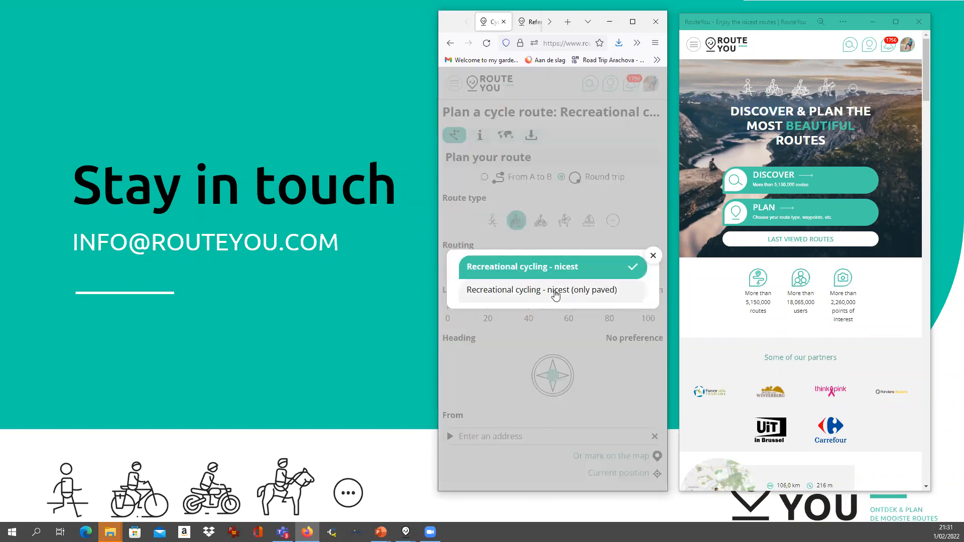
pyautogui.click(550, 271)
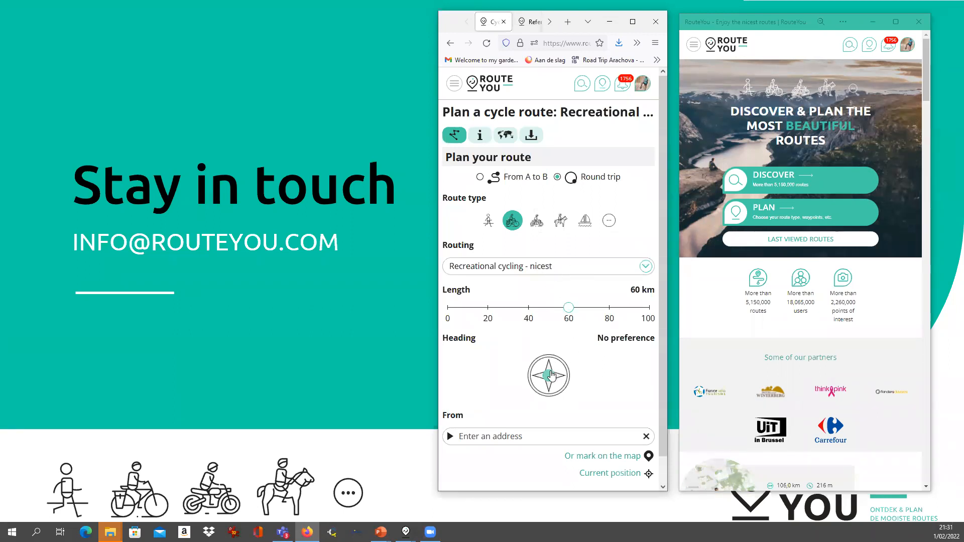
pyautogui.click(537, 390)
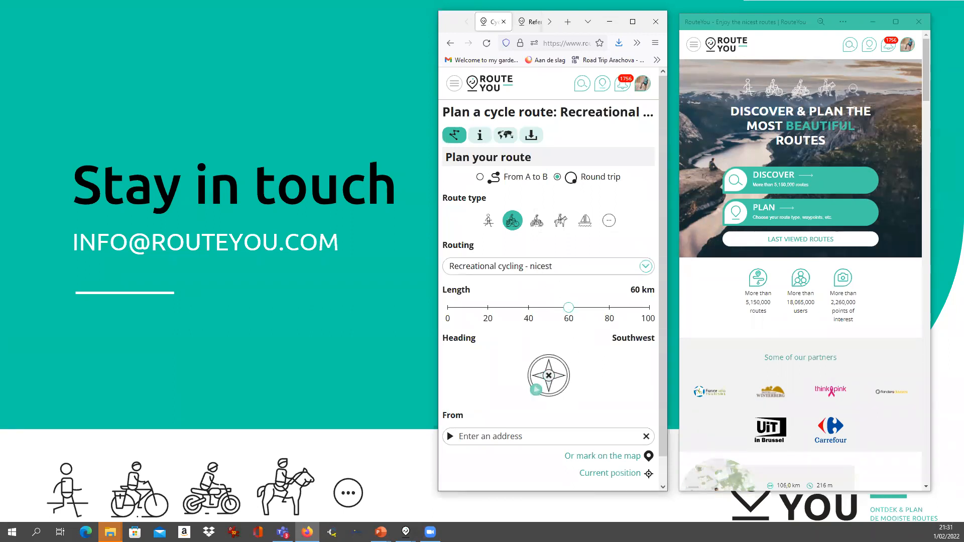
pyautogui.scroll(-1, 519, 415)
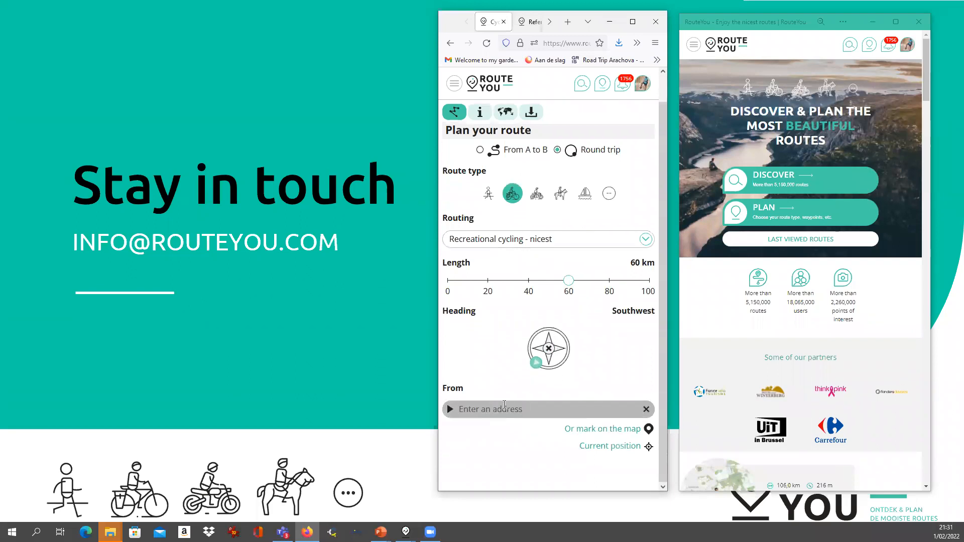
# Generate the loop from the current position and drag a southeast waypoint, giving 73.4 km
pyautogui.click(604, 449)
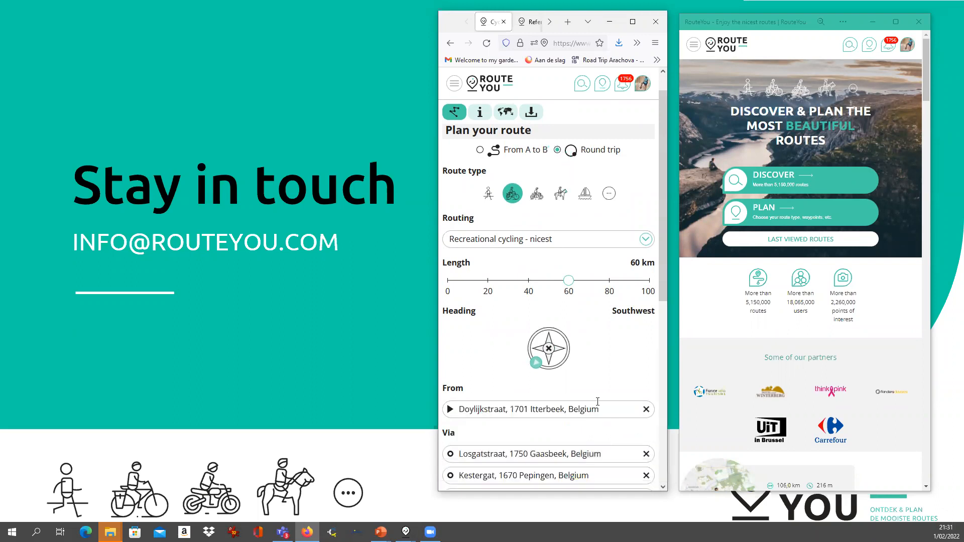
pyautogui.scroll(-4, 666, 293)
pyautogui.scroll(-6, 666, 321)
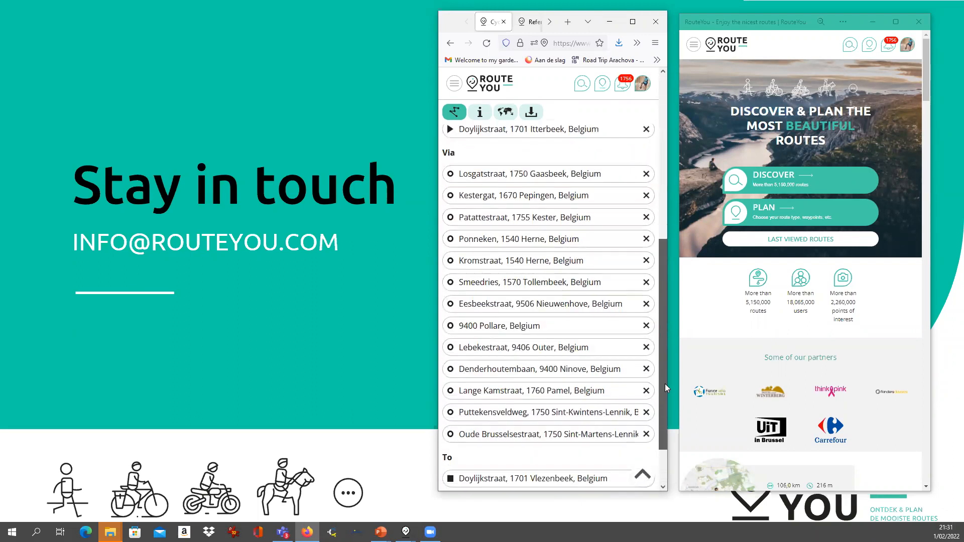
pyautogui.scroll(-3, 662, 383)
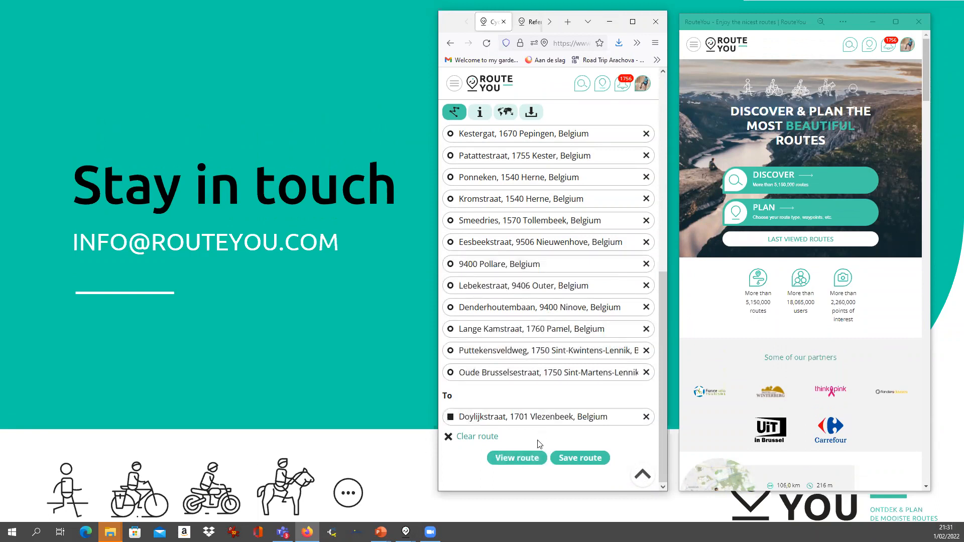
pyautogui.click(519, 459)
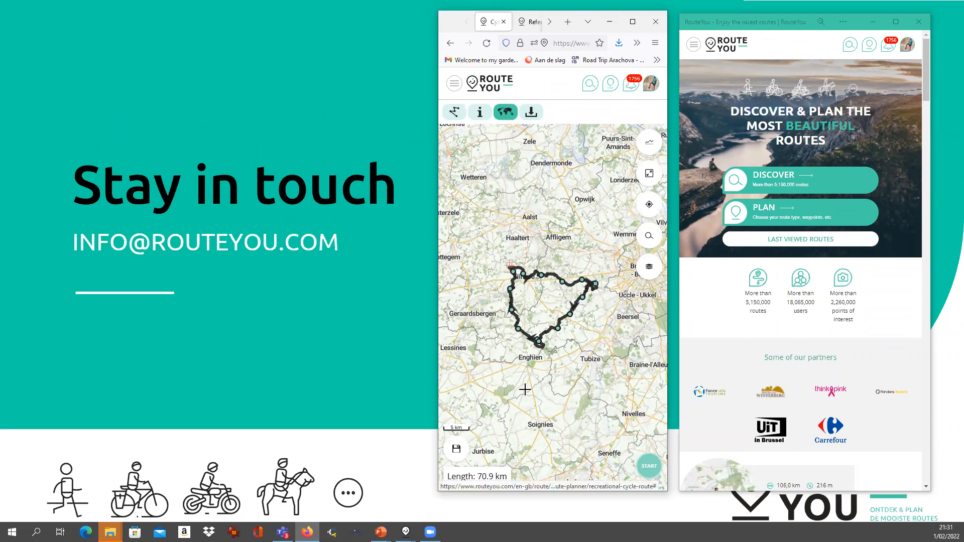
pyautogui.scroll(1, 559, 329)
pyautogui.moveTo(559, 329); pyautogui.dragTo(569, 335)
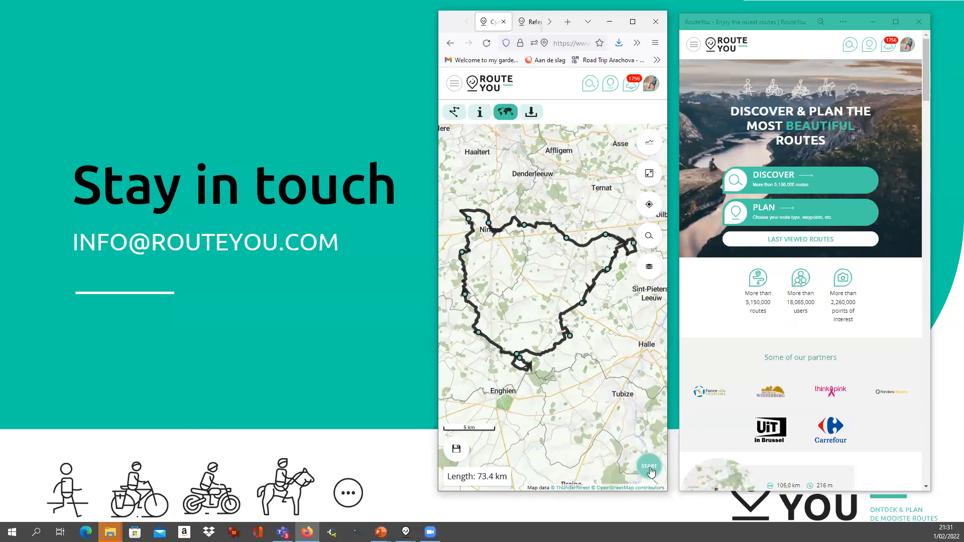
# Save the modified 73.4 km route before navigating
pyautogui.click(651, 471)
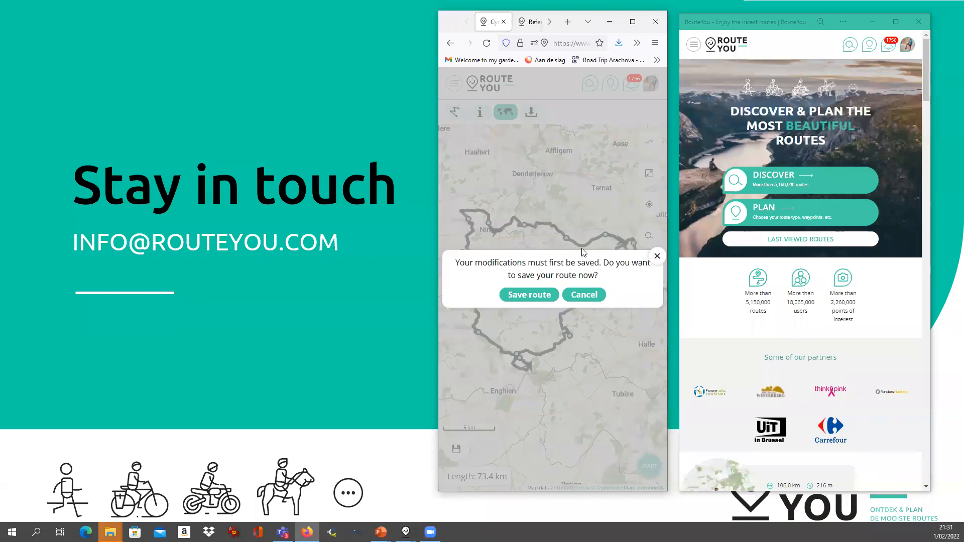
pyautogui.click(530, 295)
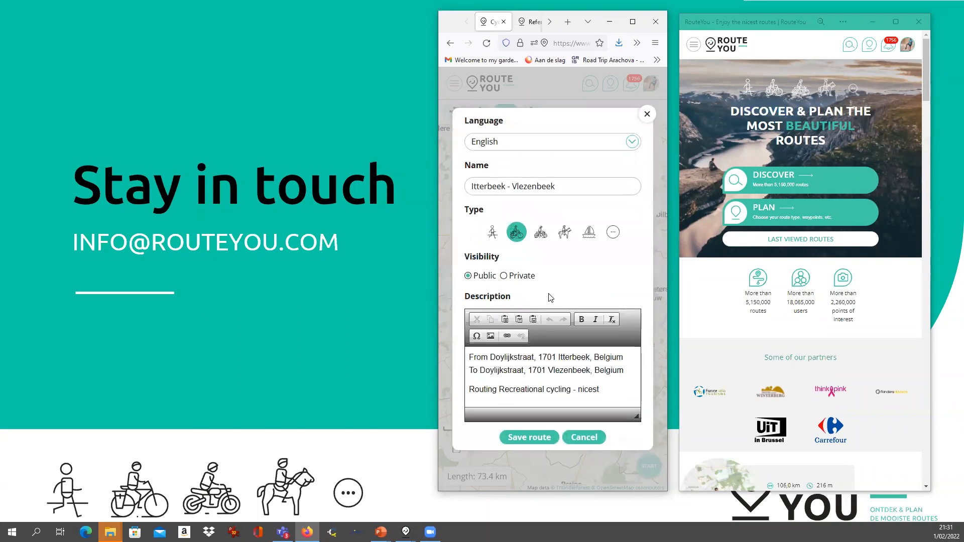
pyautogui.click(518, 437)
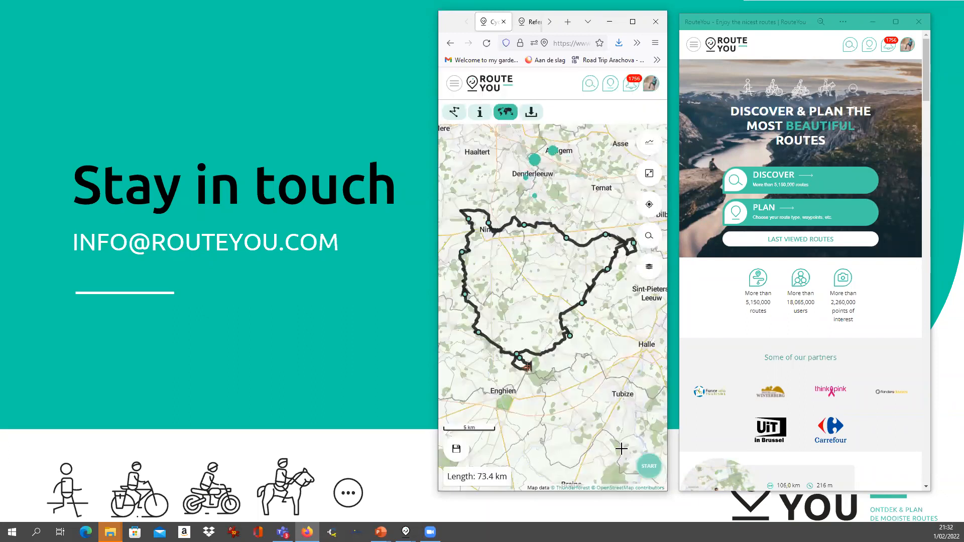
# Start navigation with Record my route on, position sharing off, declining fullscreen
pyautogui.click(651, 469)
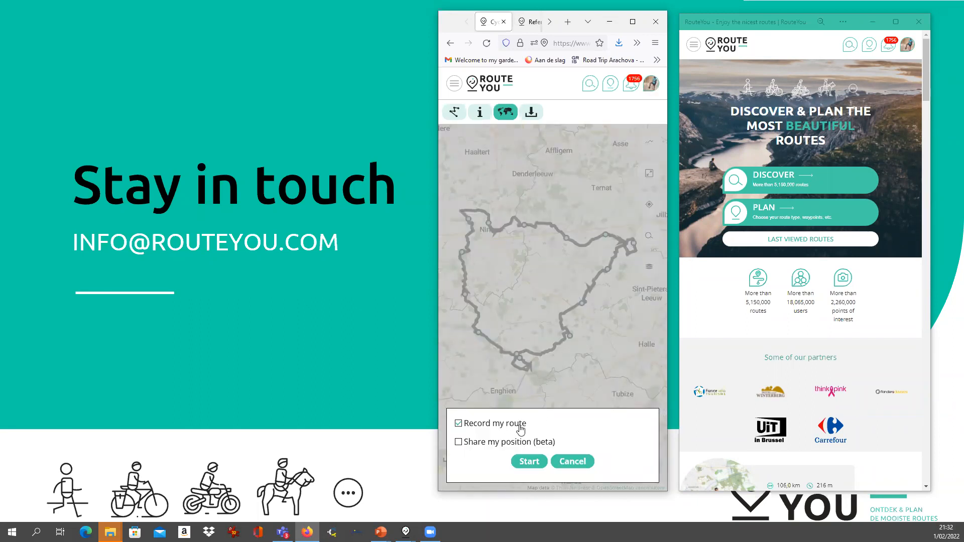
pyautogui.click(469, 445)
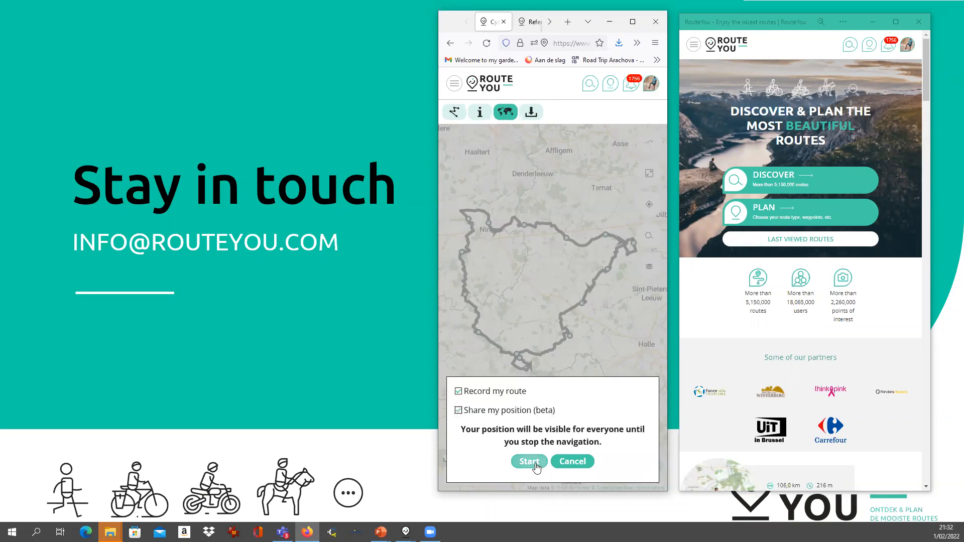
pyautogui.click(459, 410)
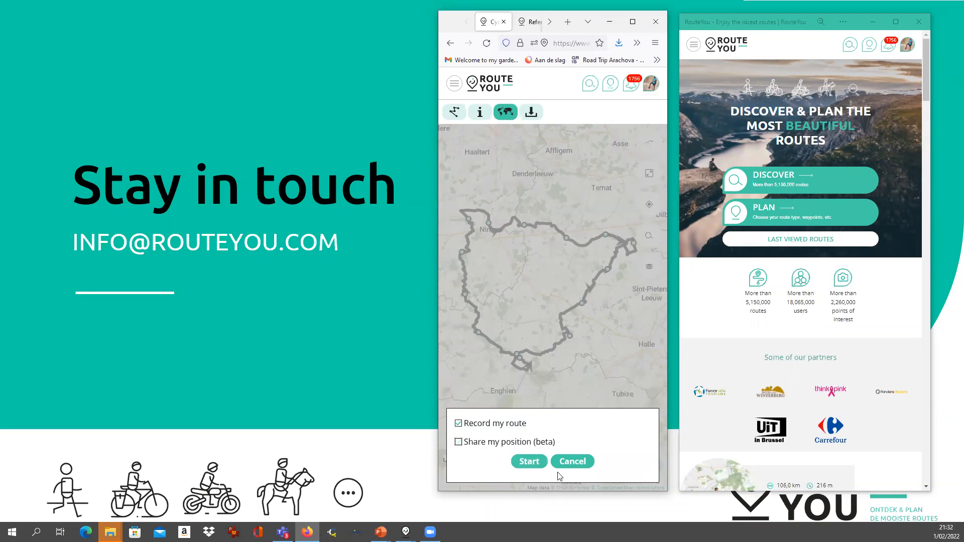
pyautogui.click(528, 460)
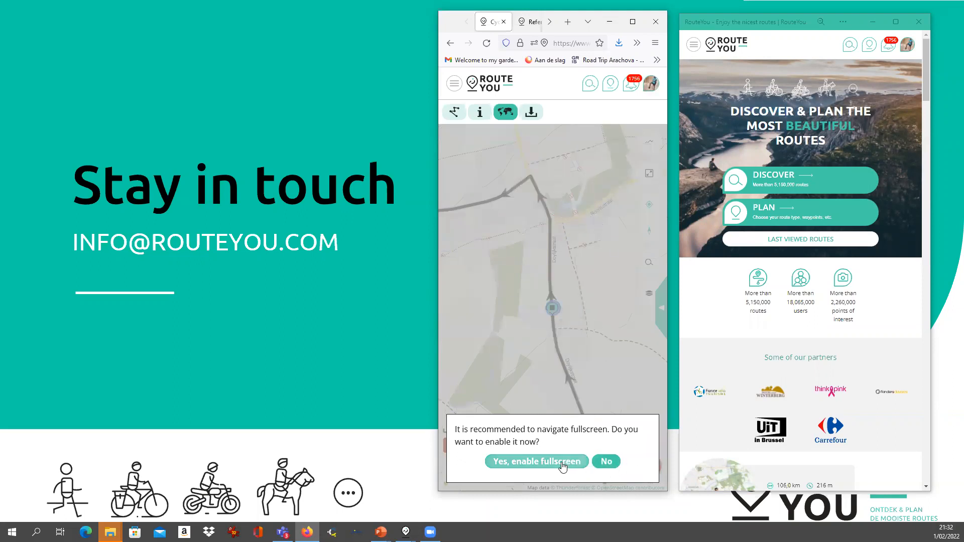
pyautogui.click(604, 461)
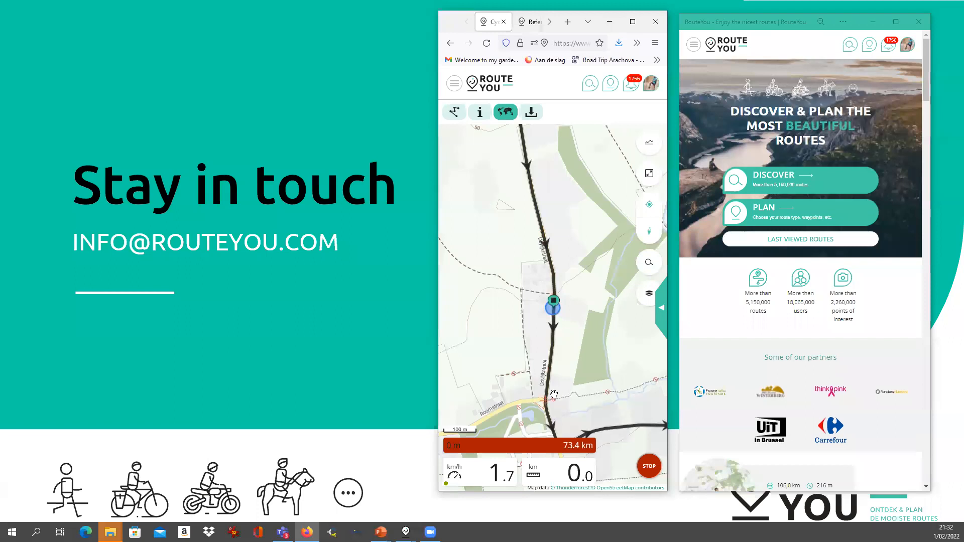
# Switch the map to Topo map Belgium with the cycling nodes network shown
pyautogui.click(648, 296)
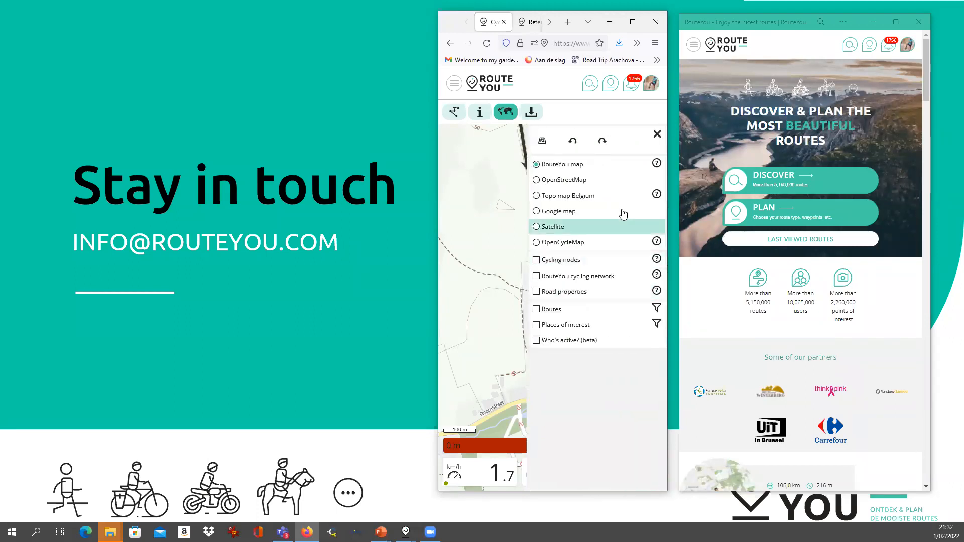
pyautogui.click(572, 198)
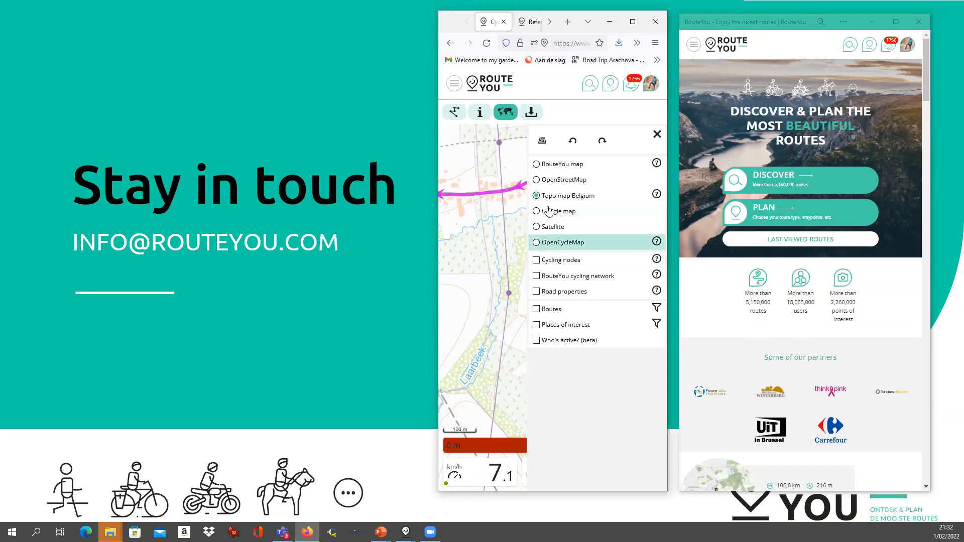
pyautogui.click(536, 261)
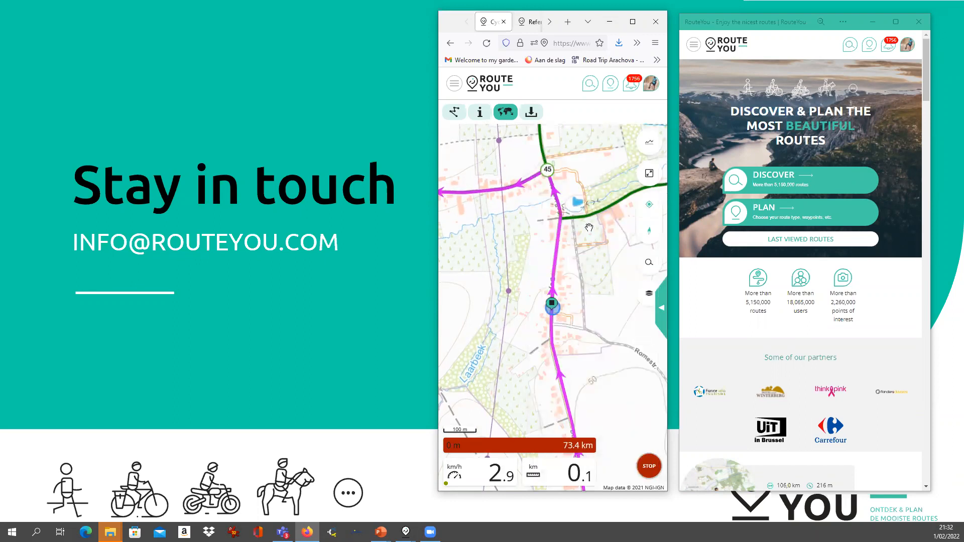
# Zoom in around the position and open the navigation statistics dashboard
pyautogui.click(649, 294)
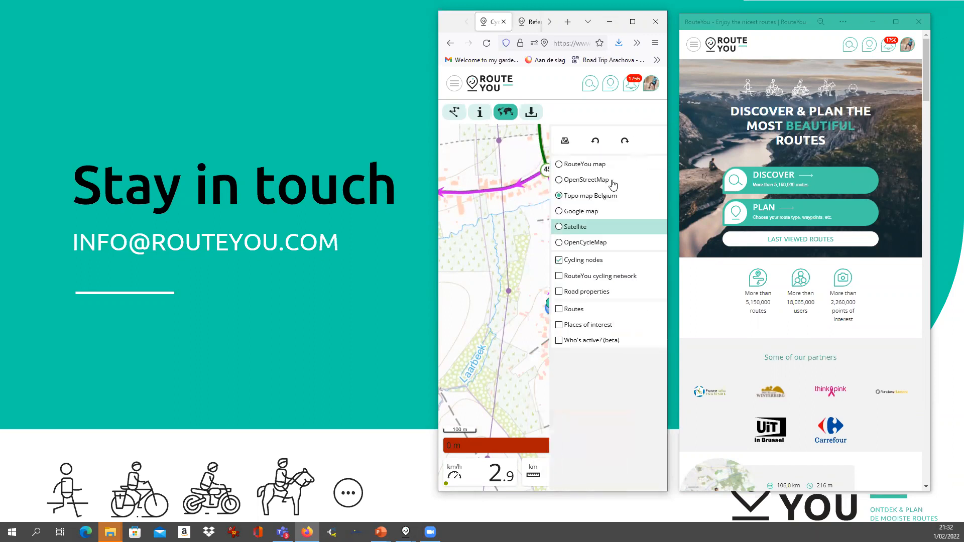
pyautogui.click(520, 298)
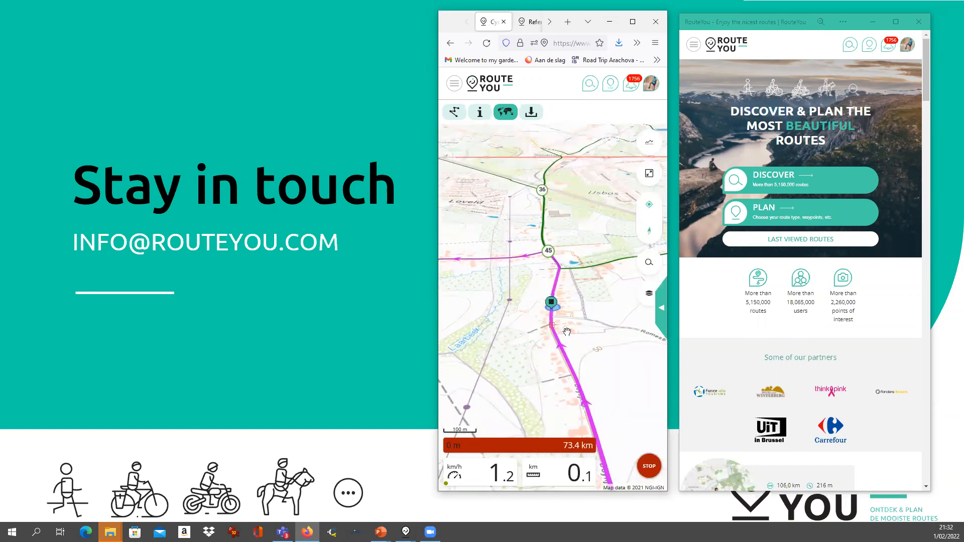
pyautogui.doubleClick(566, 331)
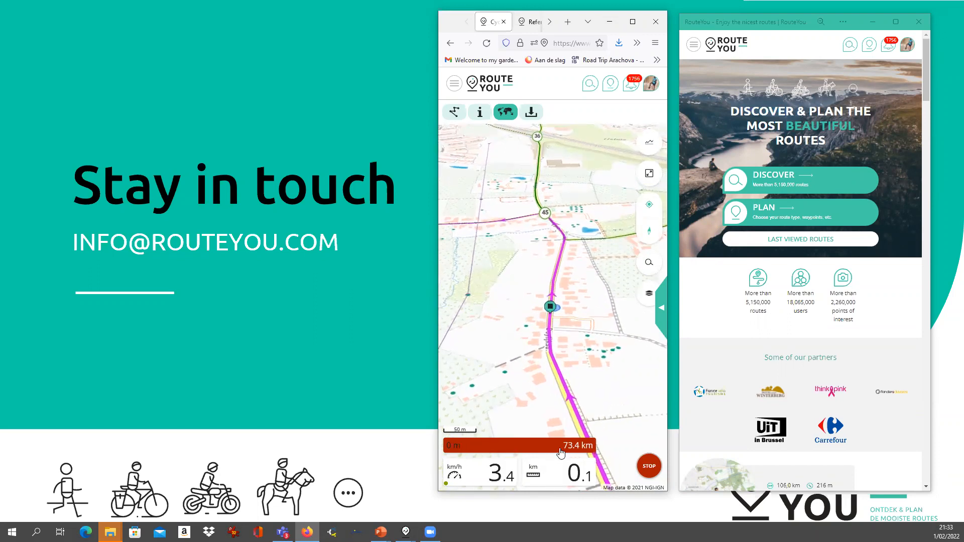
pyautogui.click(662, 305)
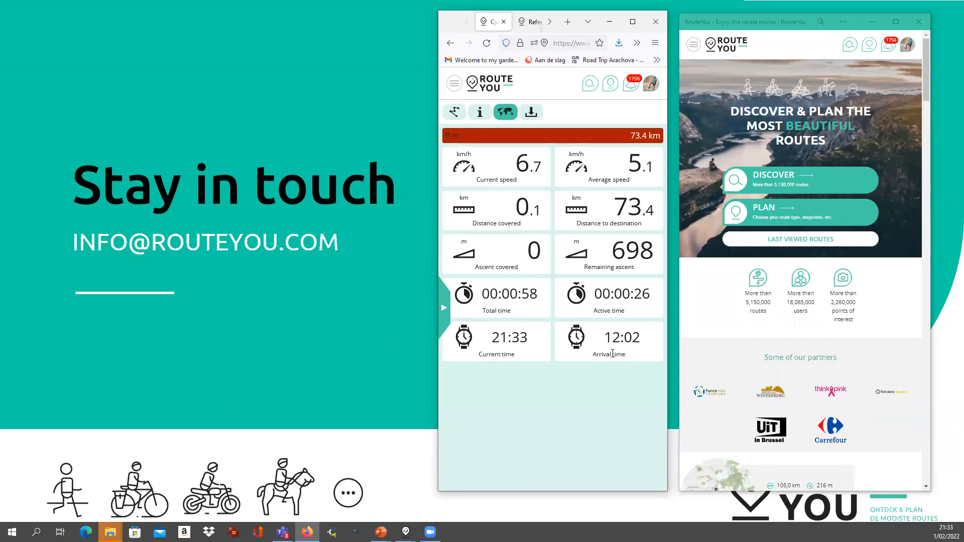
# Collapse the statistics dashboard and zoom the map out to 1 km around the pink route
pyautogui.click(445, 308)
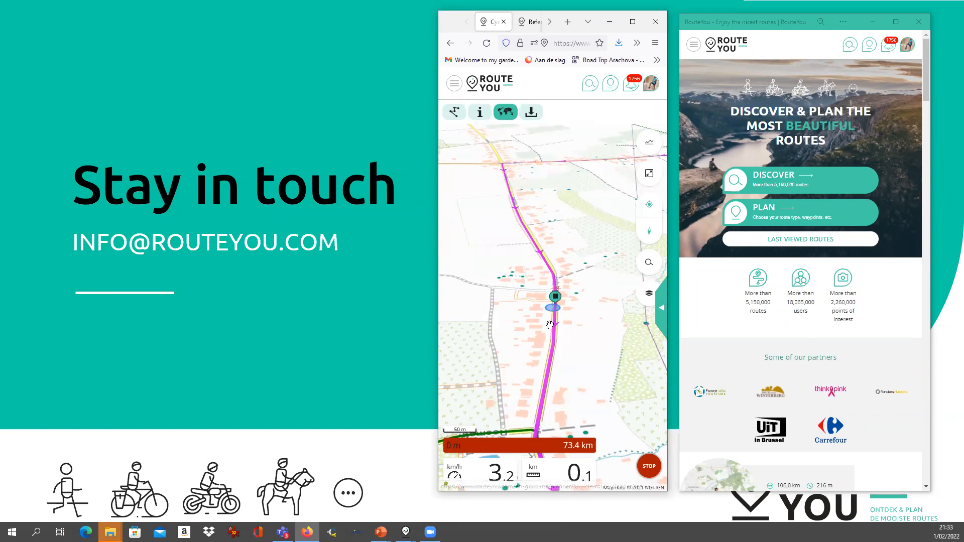
pyautogui.scroll(-2, 573, 292)
pyautogui.scroll(-2, 573, 292)
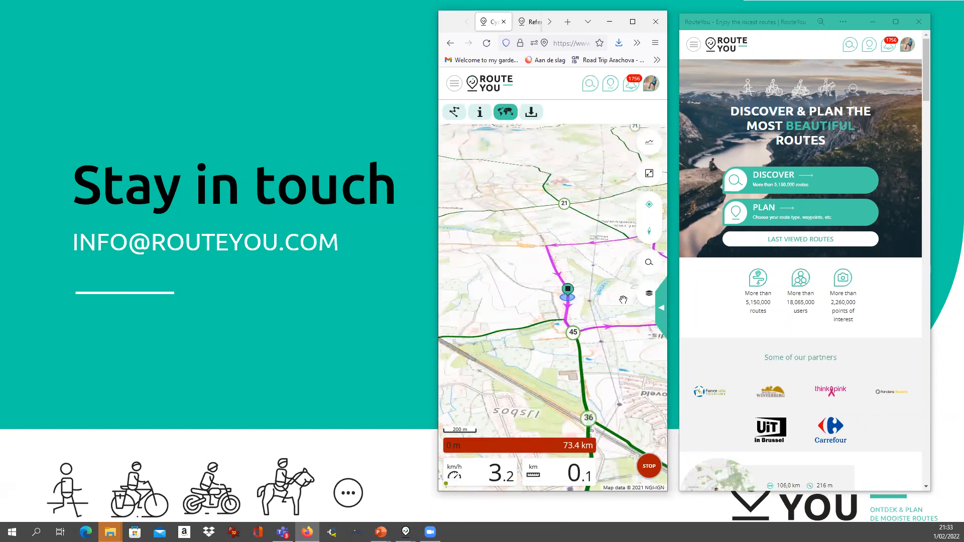
pyautogui.scroll(-4, 553, 289)
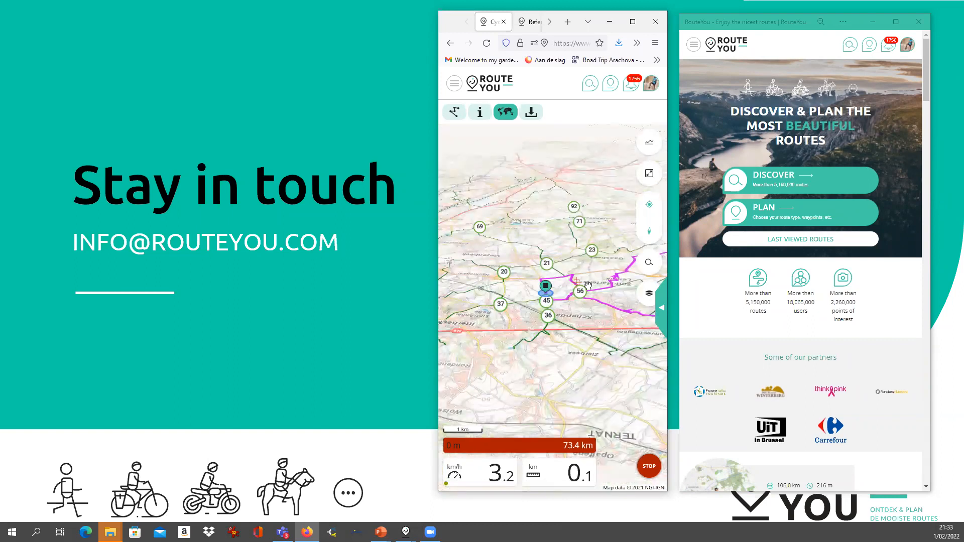
pyautogui.moveTo(559, 272); pyautogui.dragTo(592, 261)
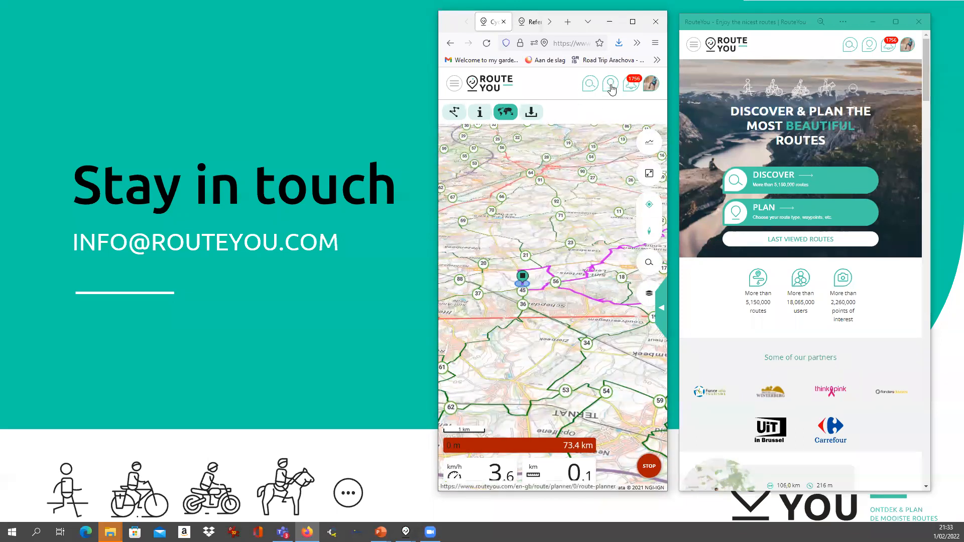
# Start a new plan in the route planner with MTB route as the route type
pyautogui.click(494, 86)
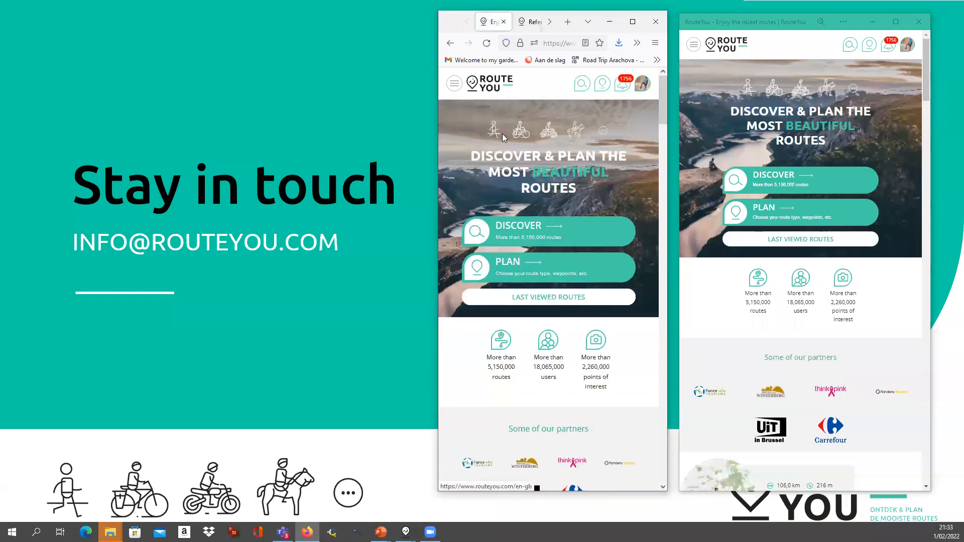
pyautogui.click(523, 266)
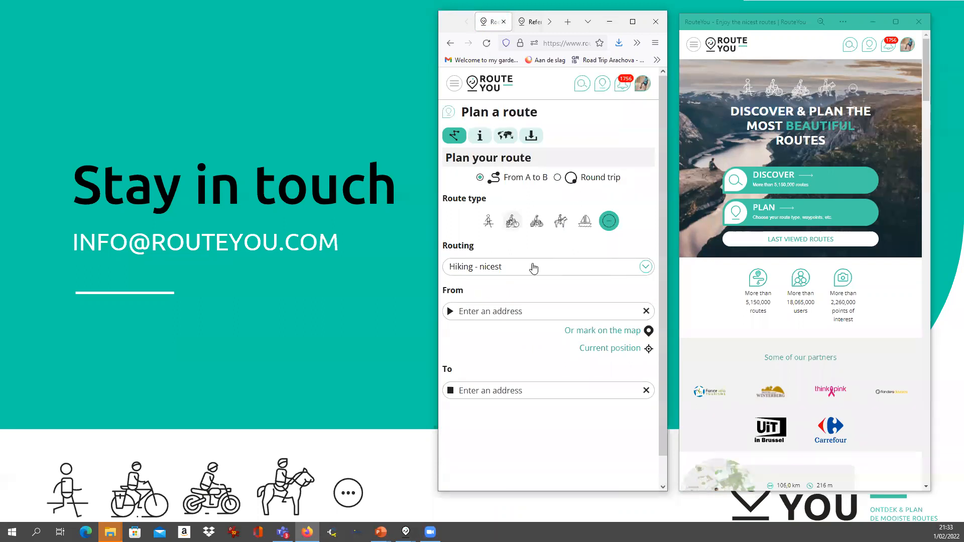
pyautogui.click(534, 231)
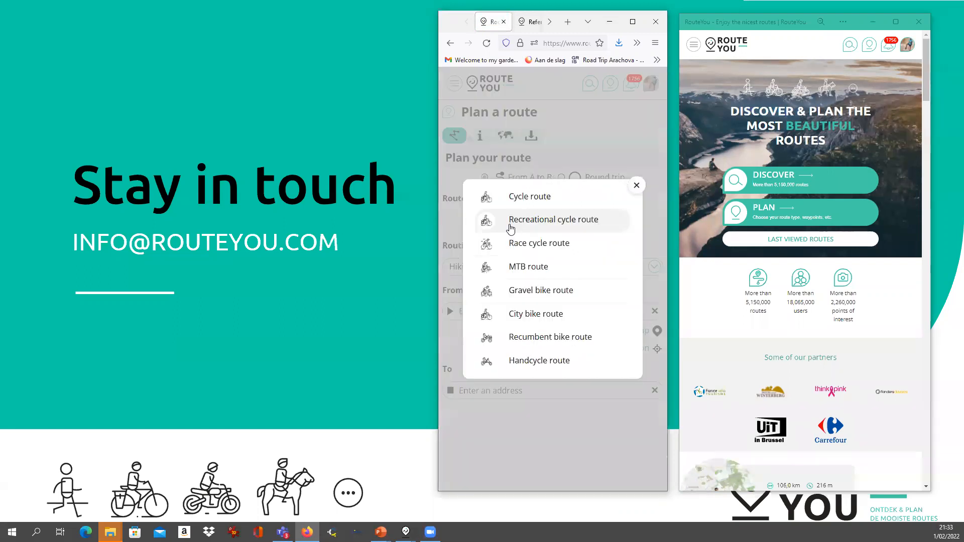
pyautogui.click(533, 268)
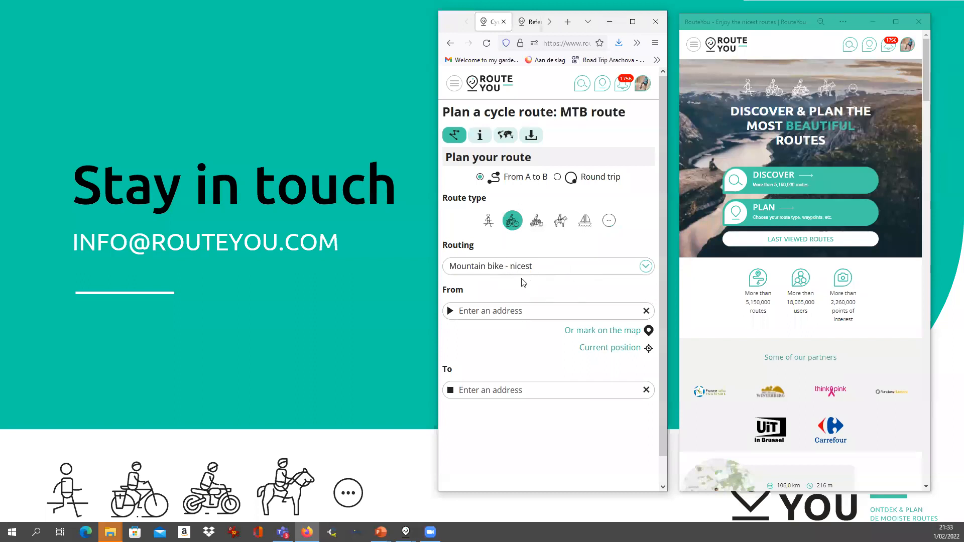
# Route from the current position to Dilbeek and show the 6.03 km route
pyautogui.click(603, 350)
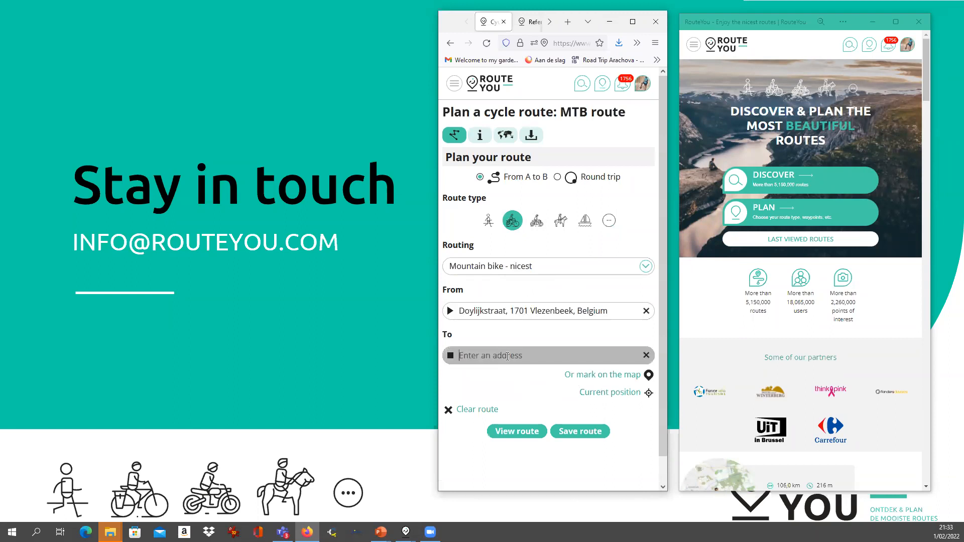
pyautogui.write('dilbeek')
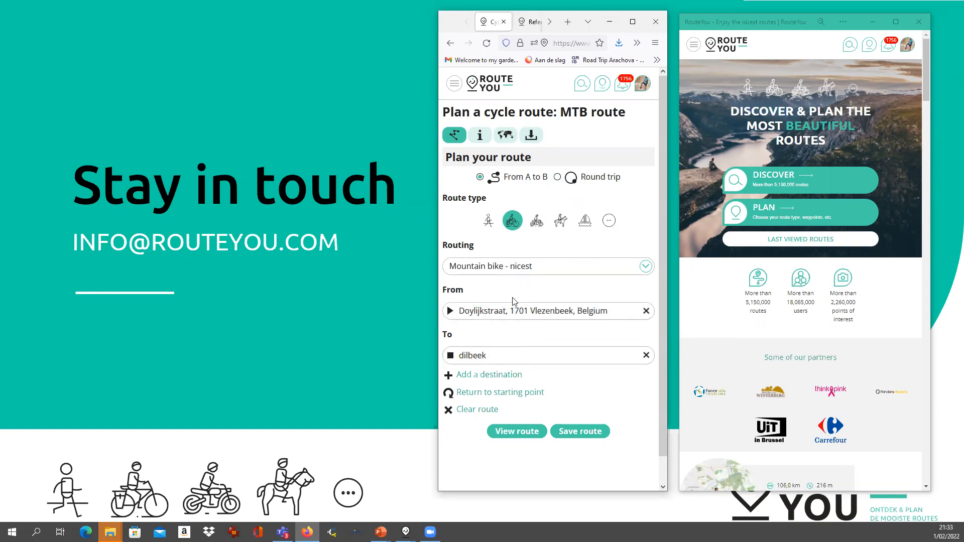
pyautogui.click(510, 432)
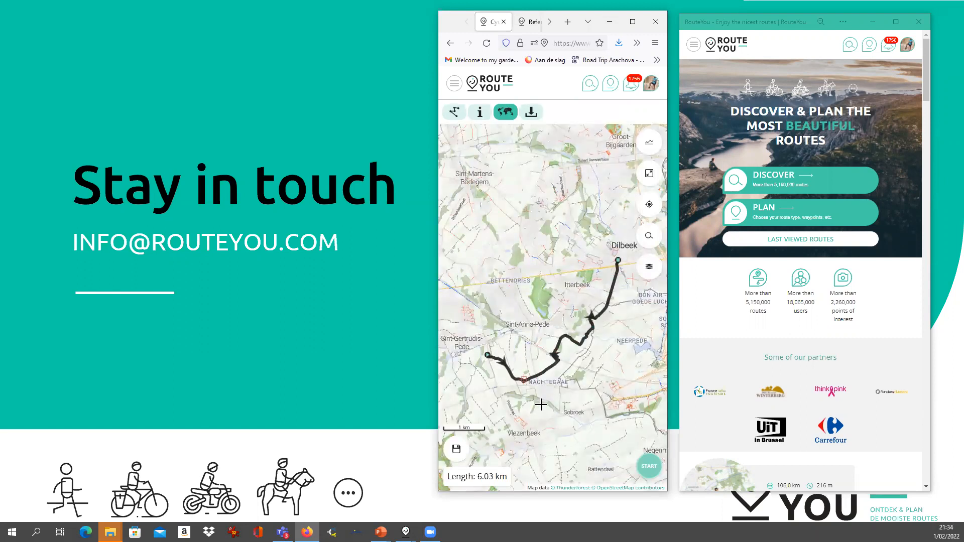
# Save the planned MTB route with its details
pyautogui.scroll(1, 550, 387)
pyautogui.scroll(-1, 549, 388)
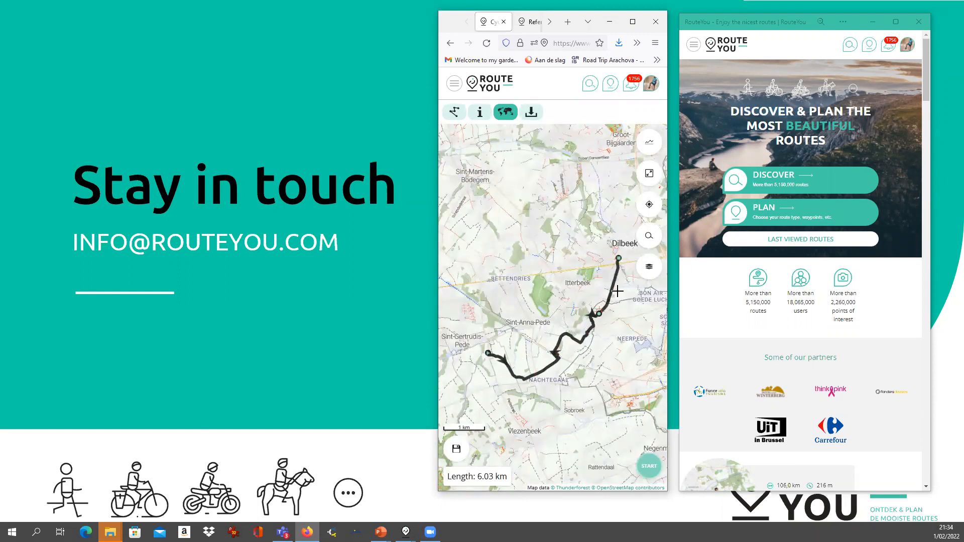
pyautogui.click(646, 475)
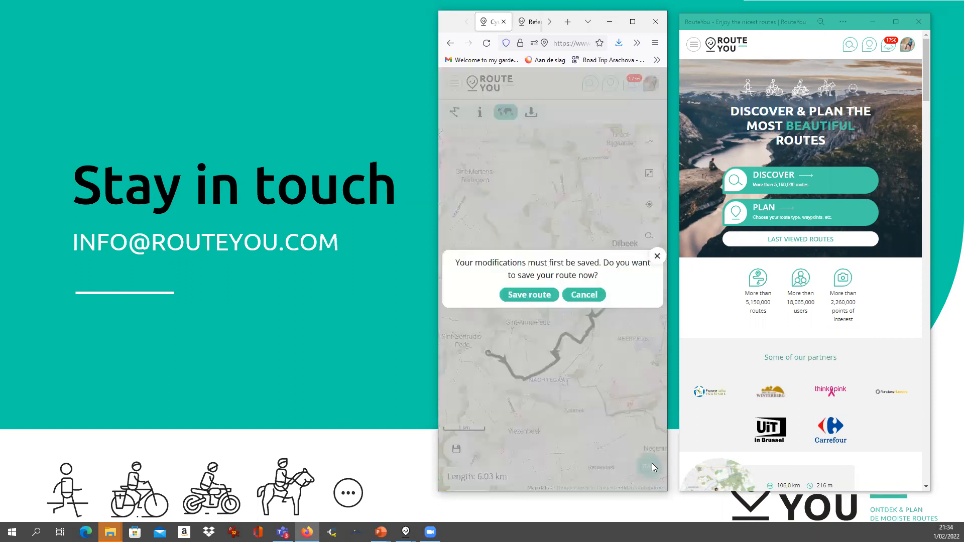
pyautogui.click(517, 295)
pyautogui.click(529, 438)
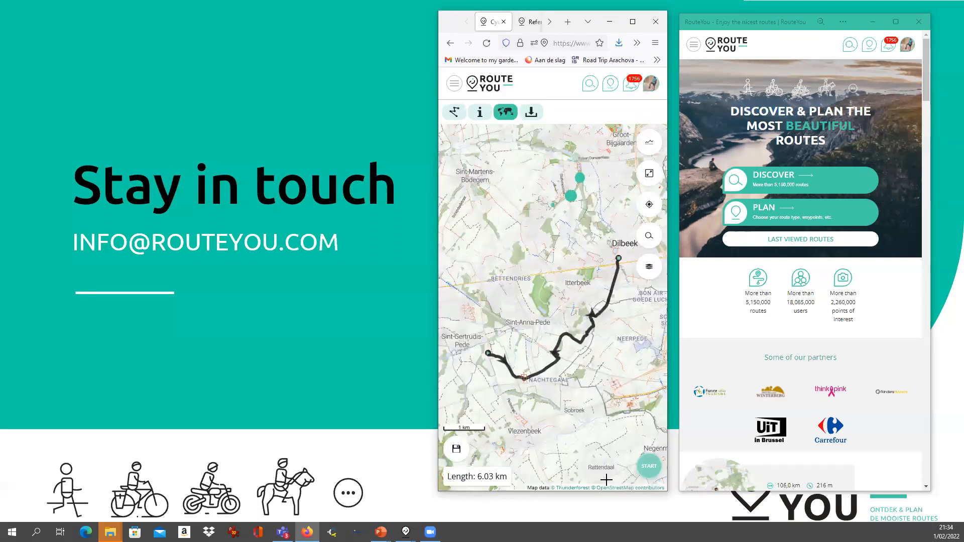
# Start navigation with recording on, declining fullscreen mode
pyautogui.click(649, 469)
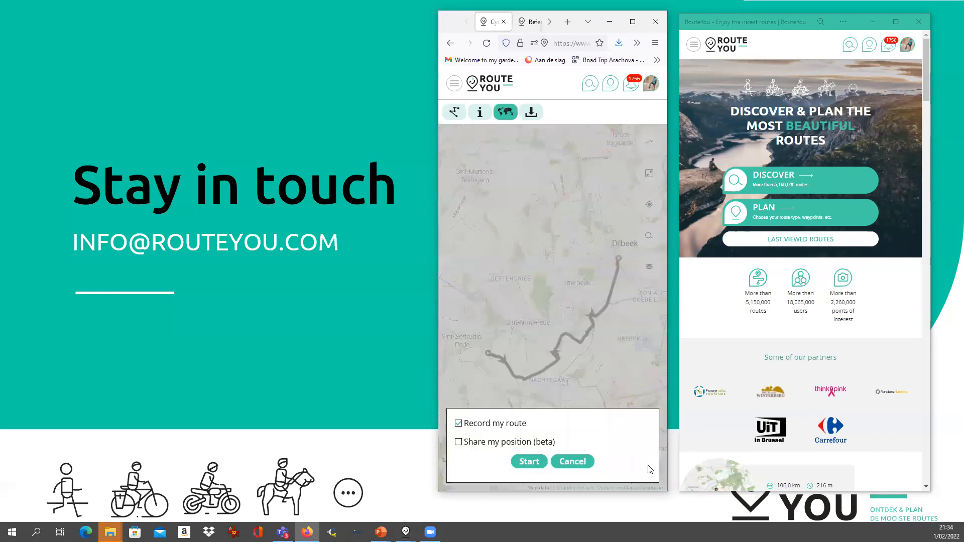
pyautogui.click(529, 463)
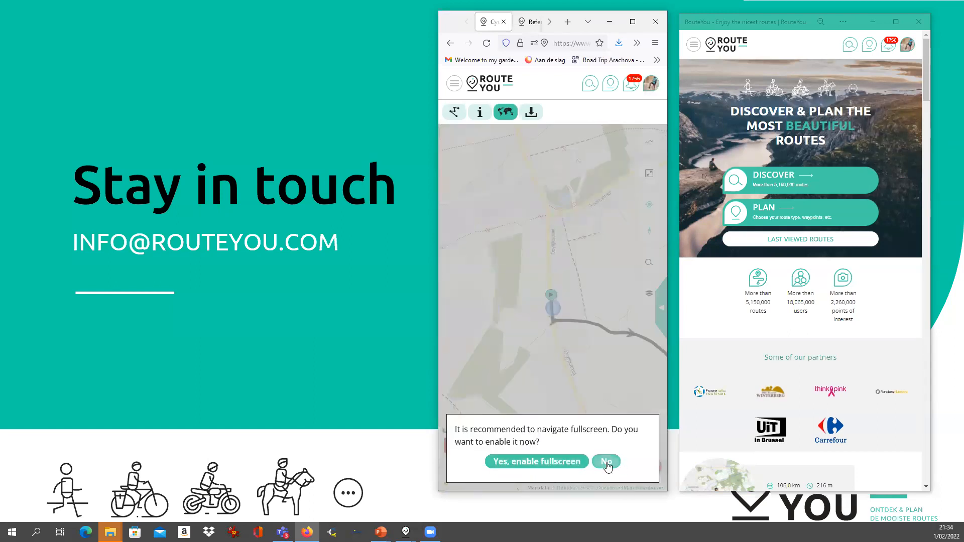
pyautogui.click(607, 462)
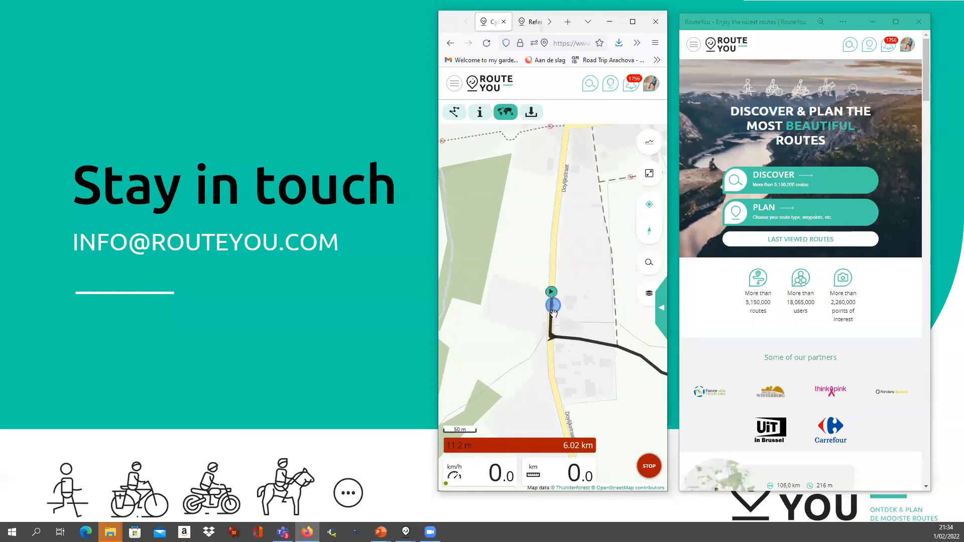
# Reset the navigation map to north-up and open and close the site menu twice
pyautogui.click(650, 234)
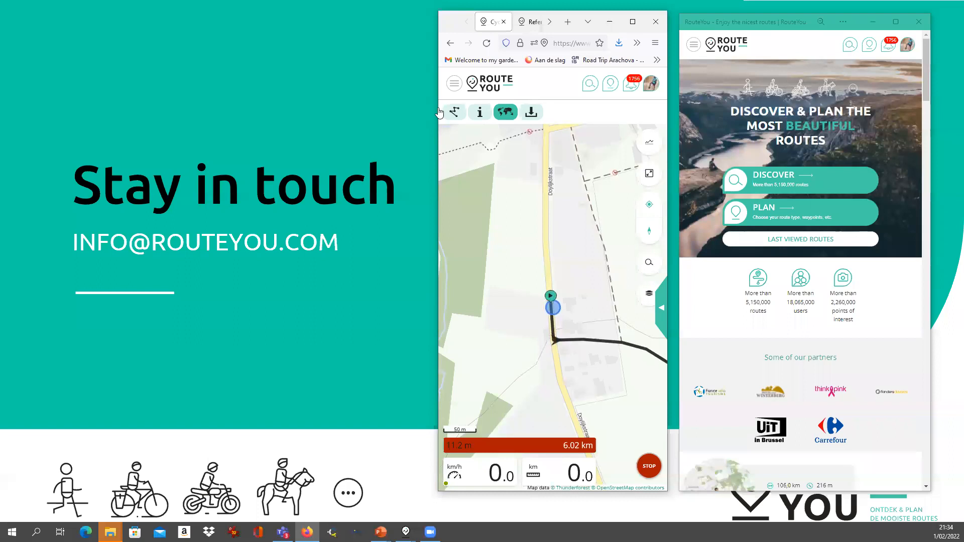
pyautogui.click(453, 84)
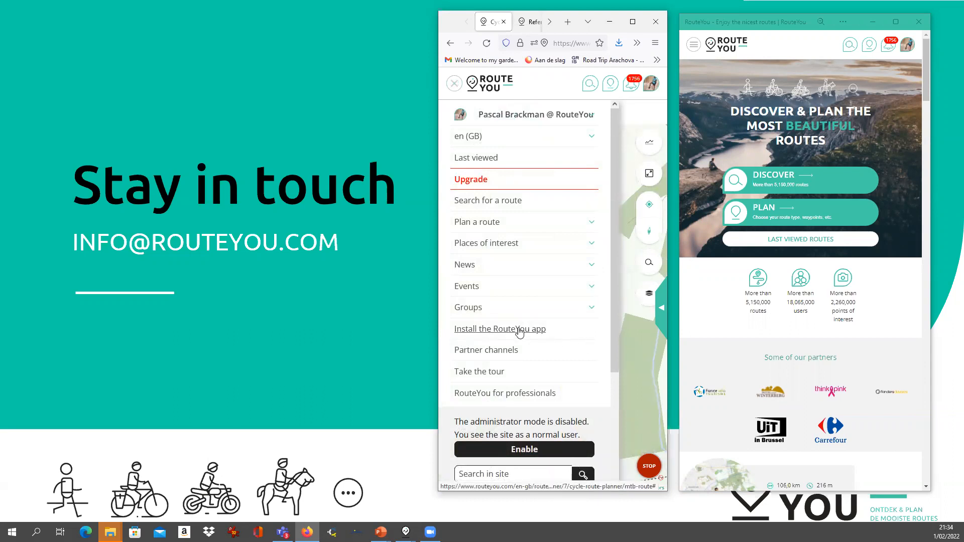
pyautogui.click(633, 311)
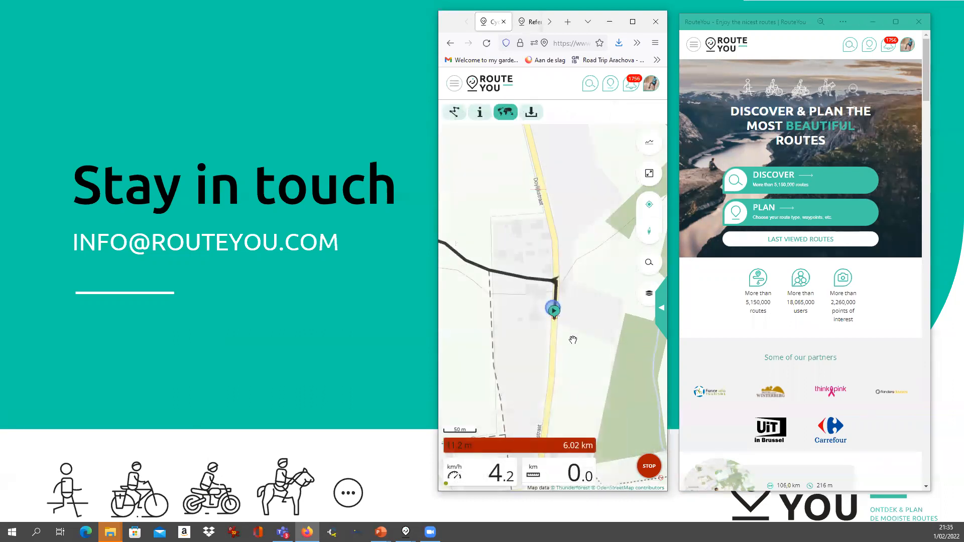
pyautogui.click(452, 84)
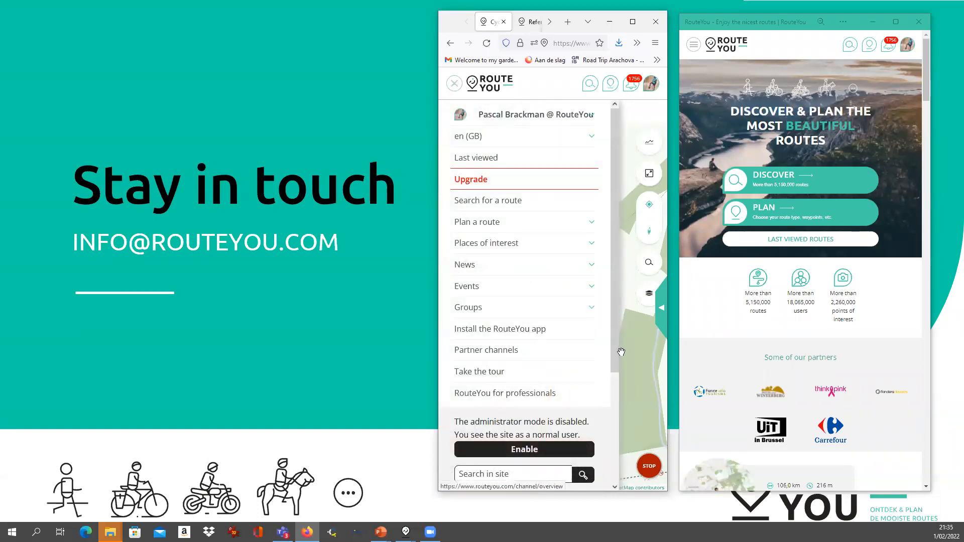
pyautogui.click(632, 308)
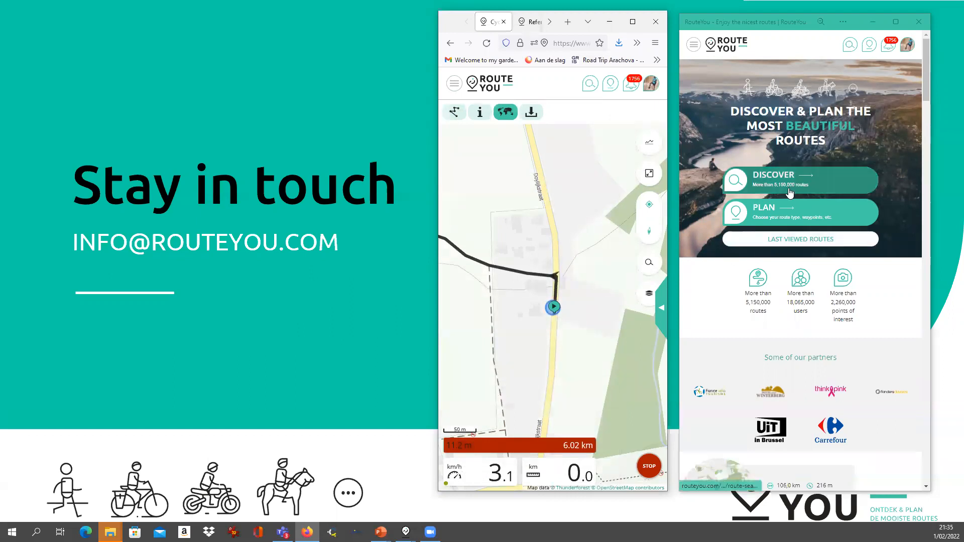
# Open the route planner in the second window, then show the presentation's Agenda slide
pyautogui.click(694, 47)
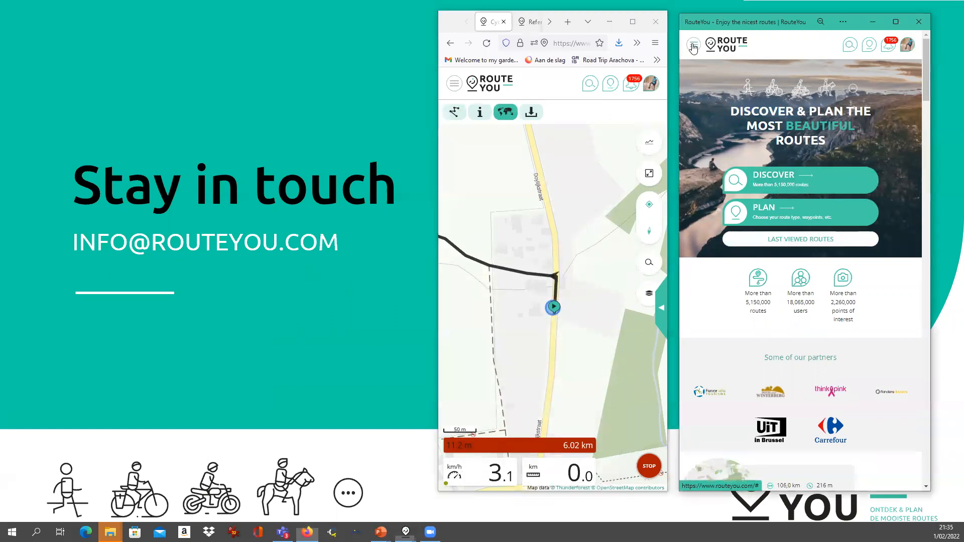
pyautogui.click(912, 112)
pyautogui.click(794, 213)
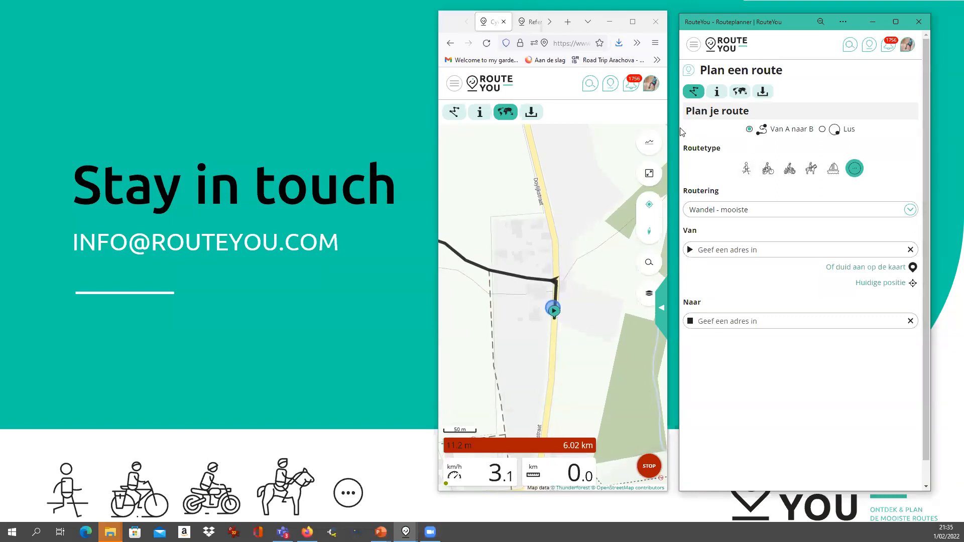
pyautogui.click(381, 294)
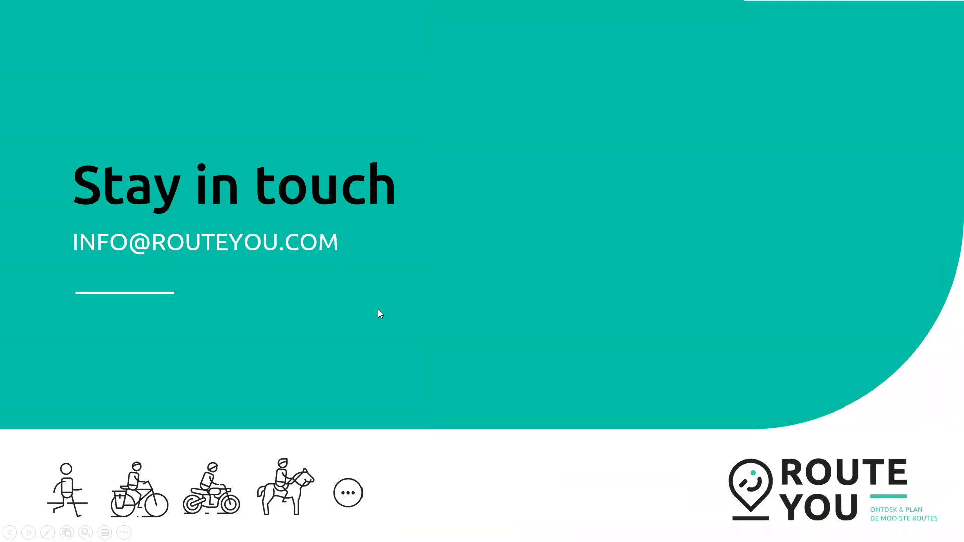
pyautogui.click(380, 310)
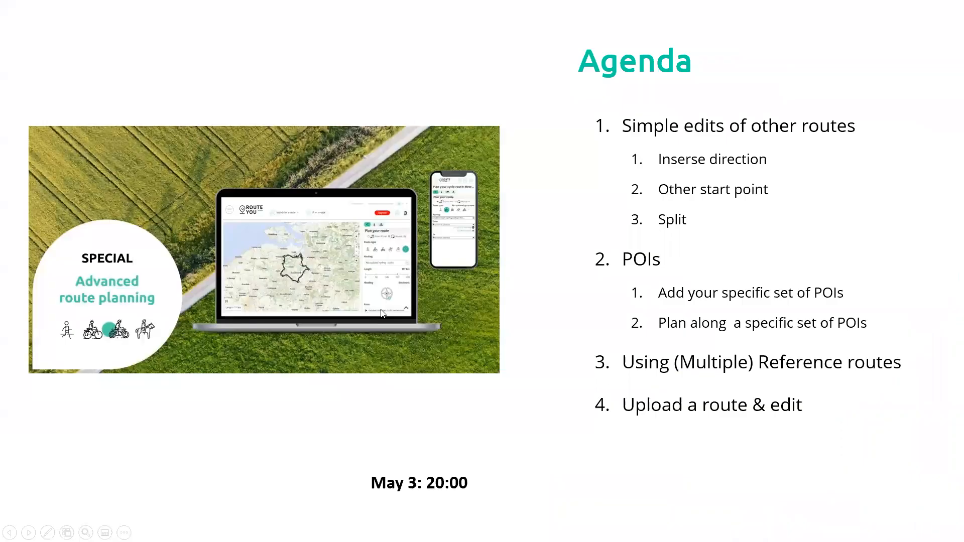